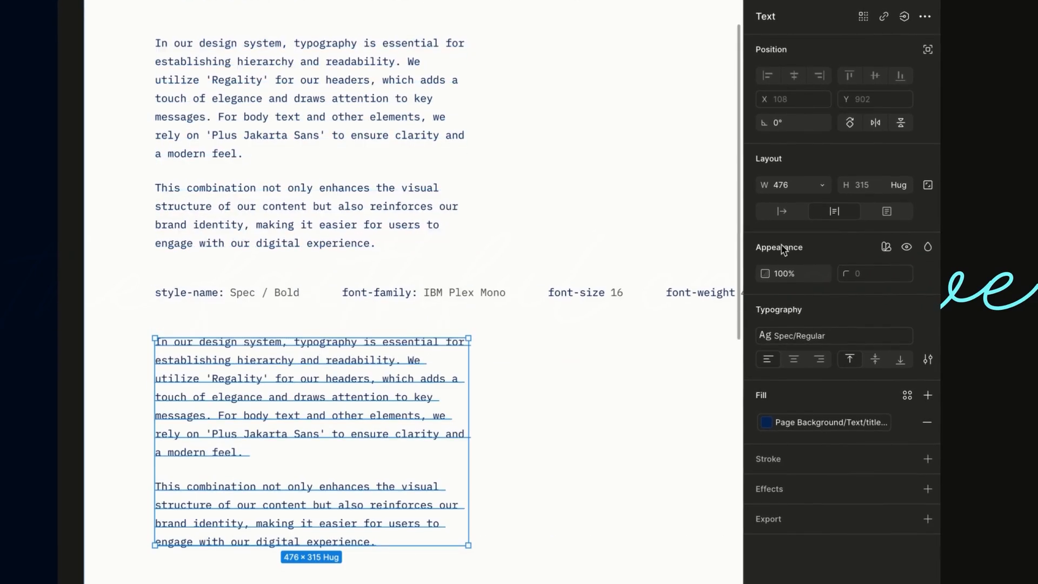
- Detach the Spec/Regular text style from the selected lower paragraph block and rename its layer Spec / Bold
click(927, 337)
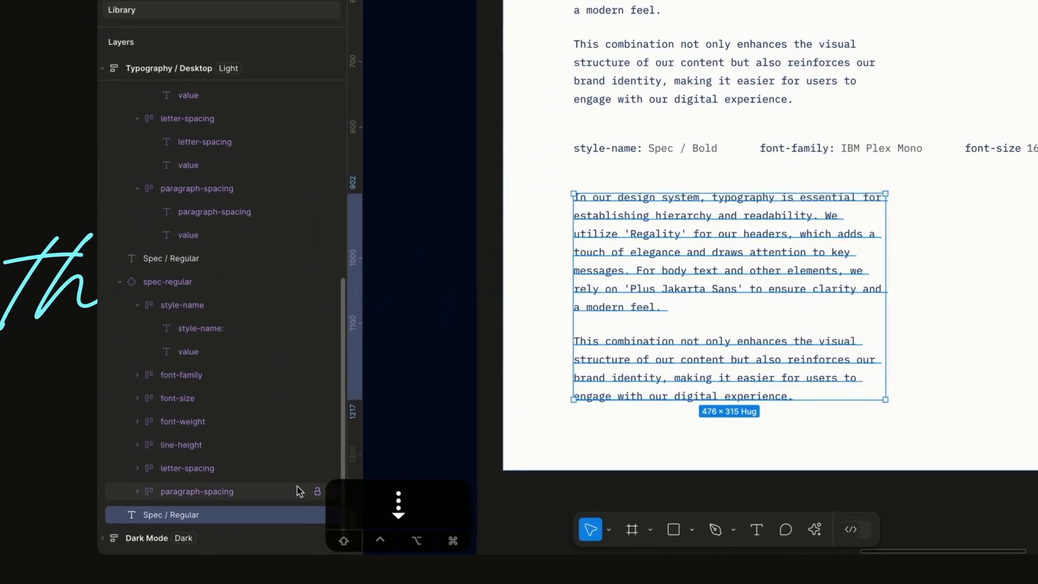
double_click(222, 527)
key(Right)
key(BackSpace)
key(BackSpace)
key(BackSpace)
key(BackSpace)
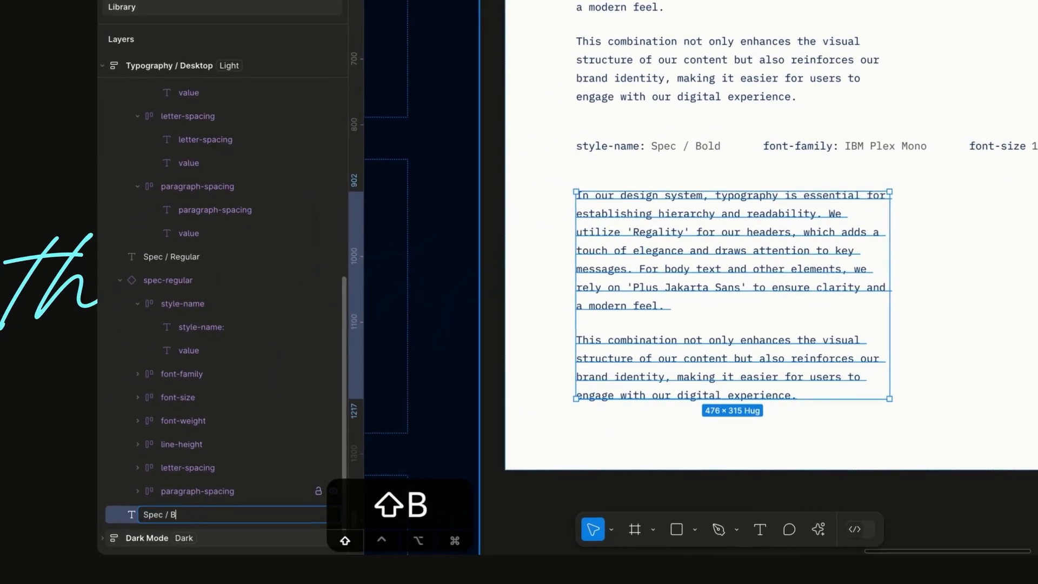
text(Bold)
key(Return)
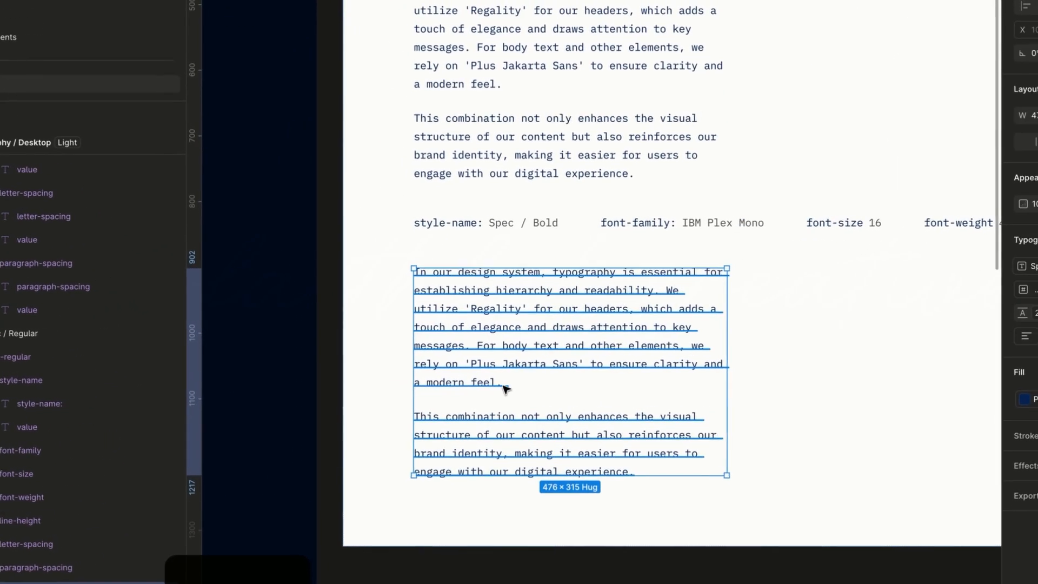
- Generate a text style from the Spec / Bold text layer with the Styler plugin
right_click(514, 361)
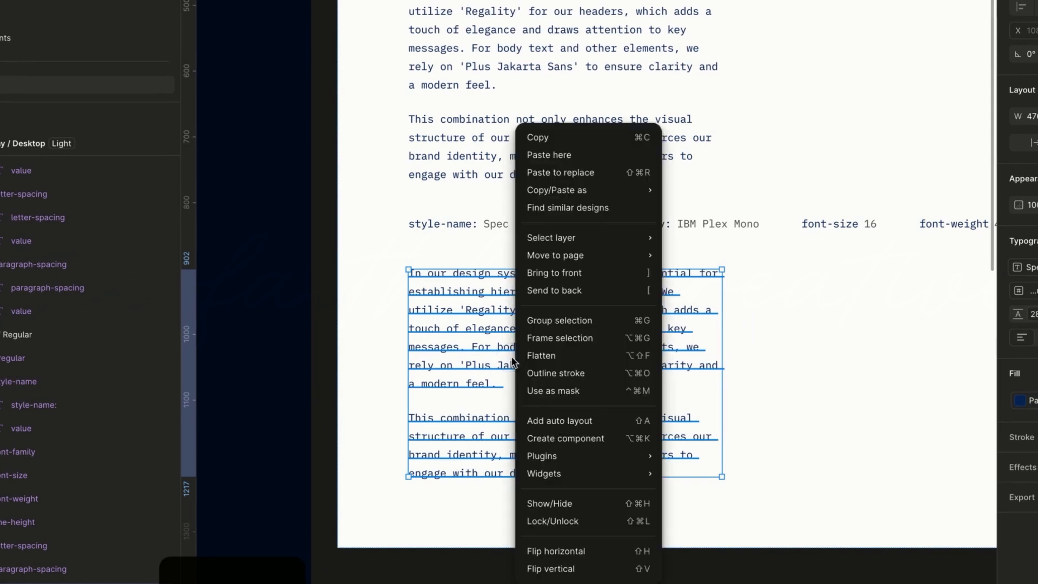
mouse_move(633, 475)
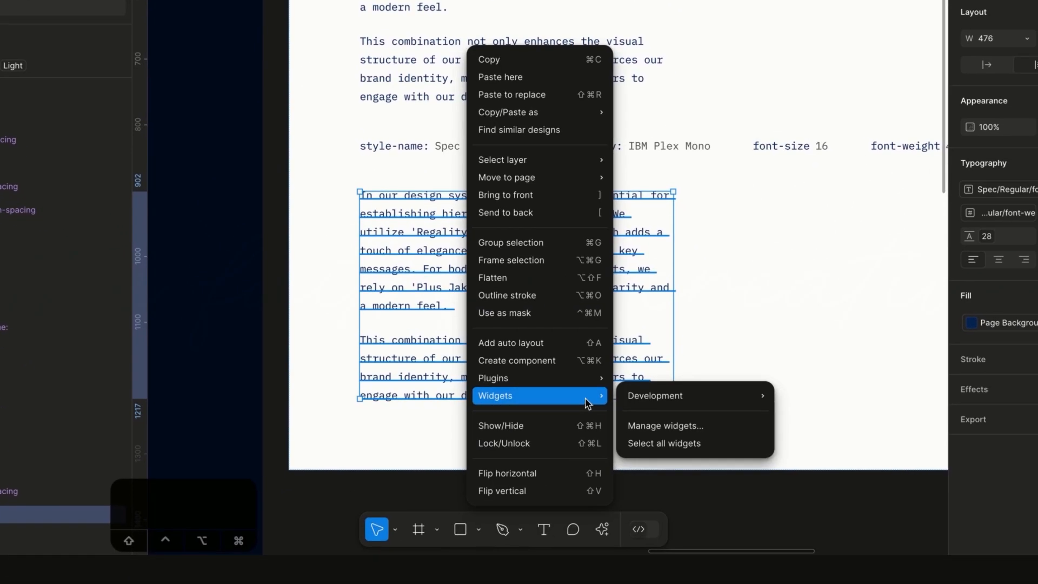
mouse_move(580, 380)
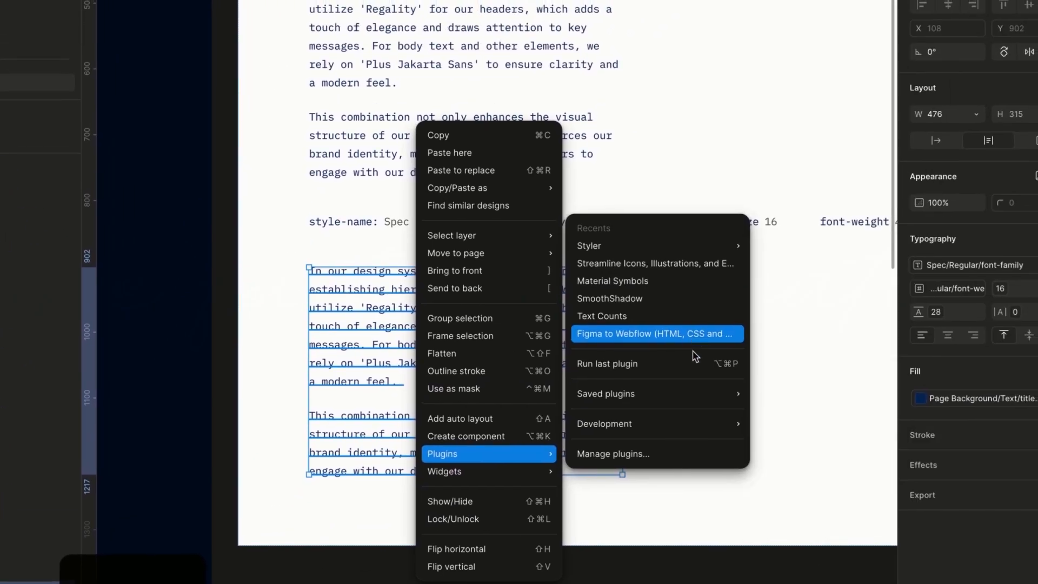
mouse_move(719, 252)
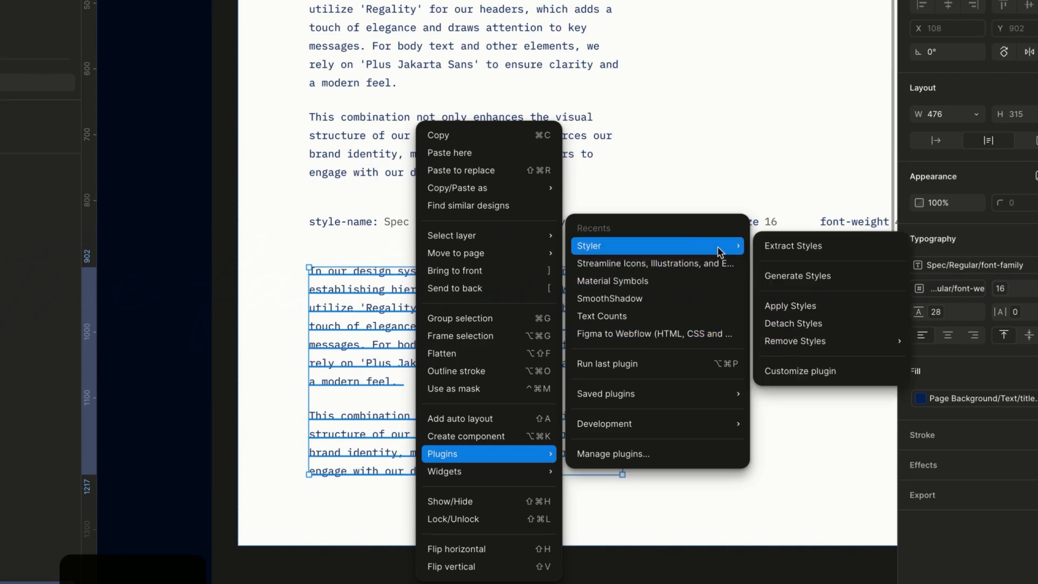
click(792, 276)
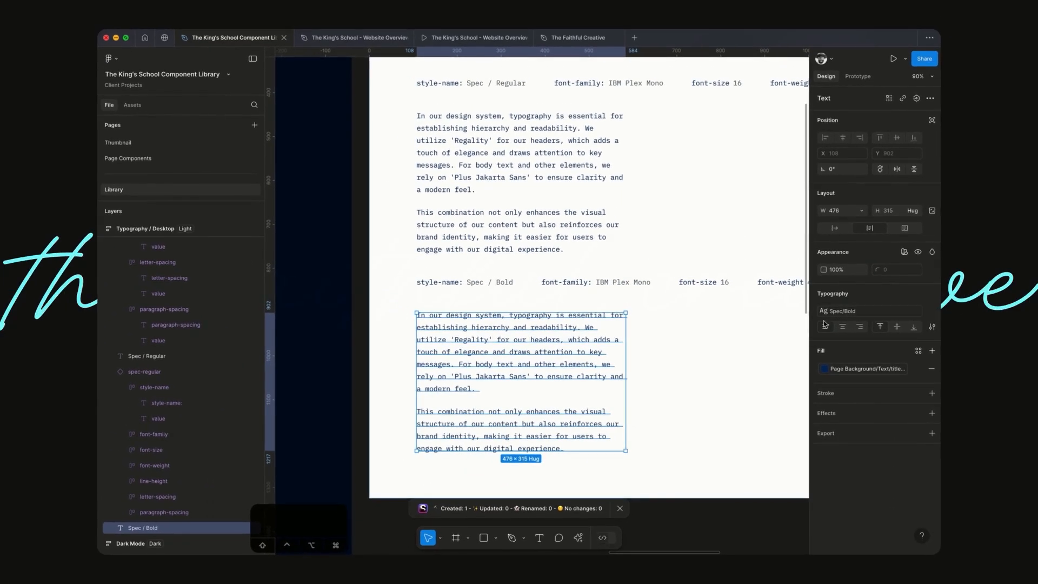
- Duplicate the Spec/Regular group in the local Typography variables as Bold and set its font-weight to Font Weight/font-weight-700
key(Escape)
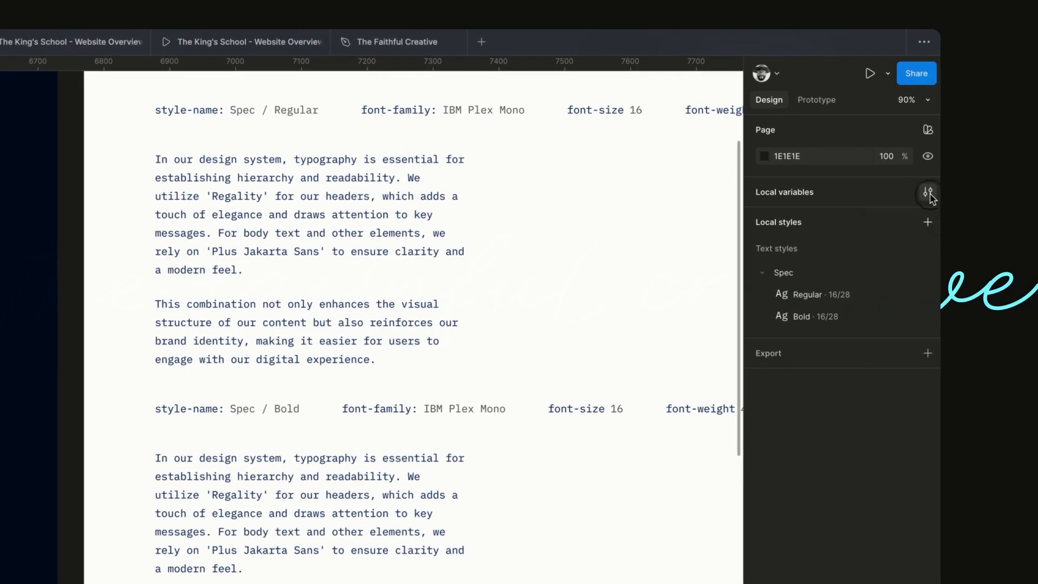
click(929, 194)
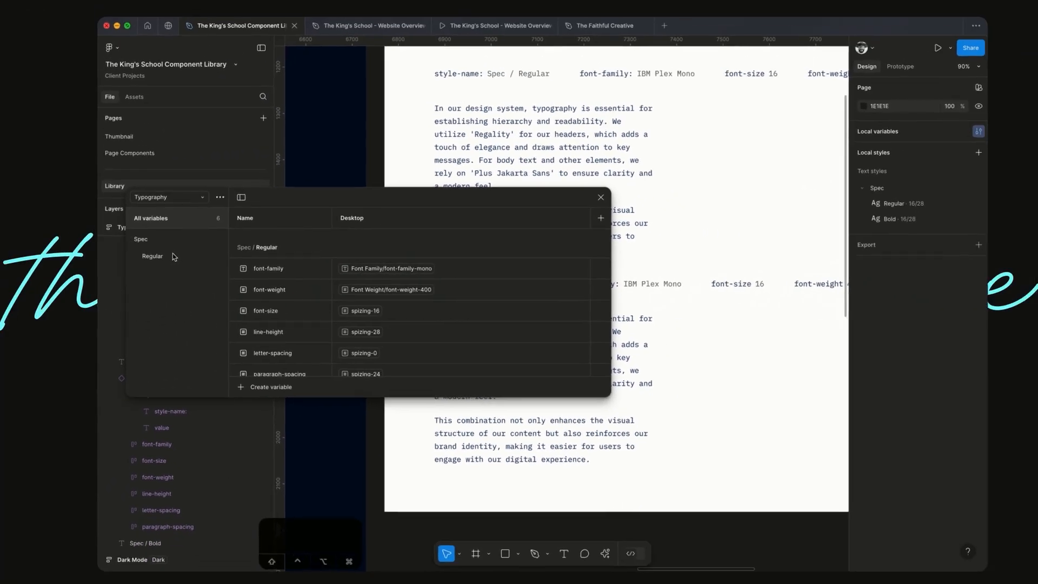
click(198, 259)
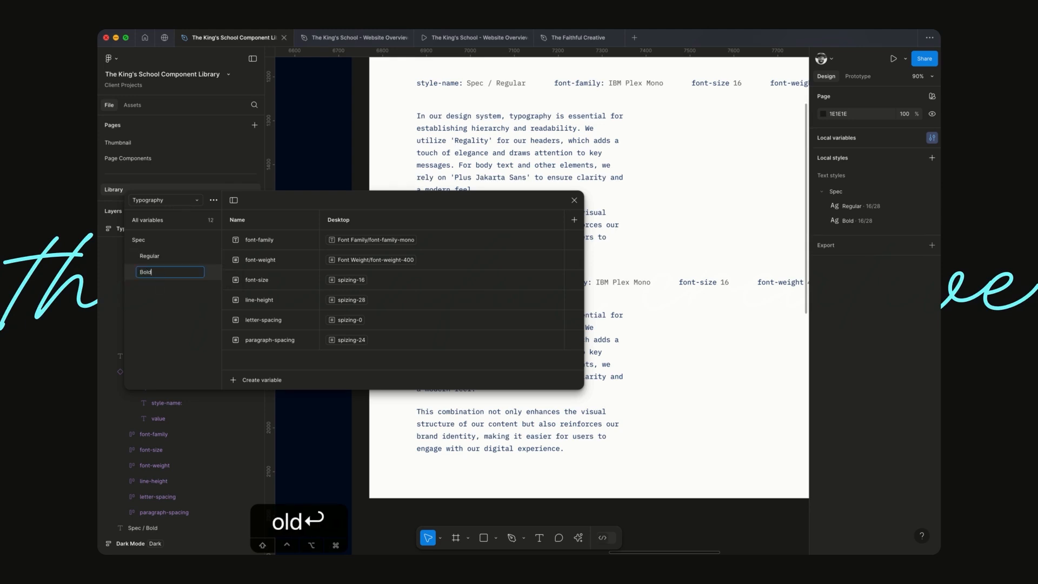
click(386, 261)
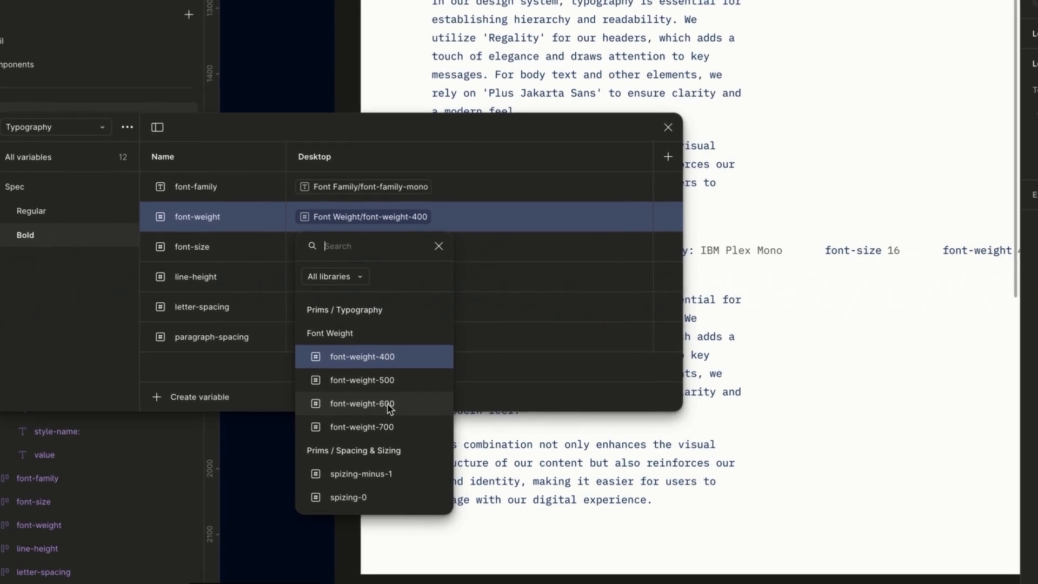
click(388, 425)
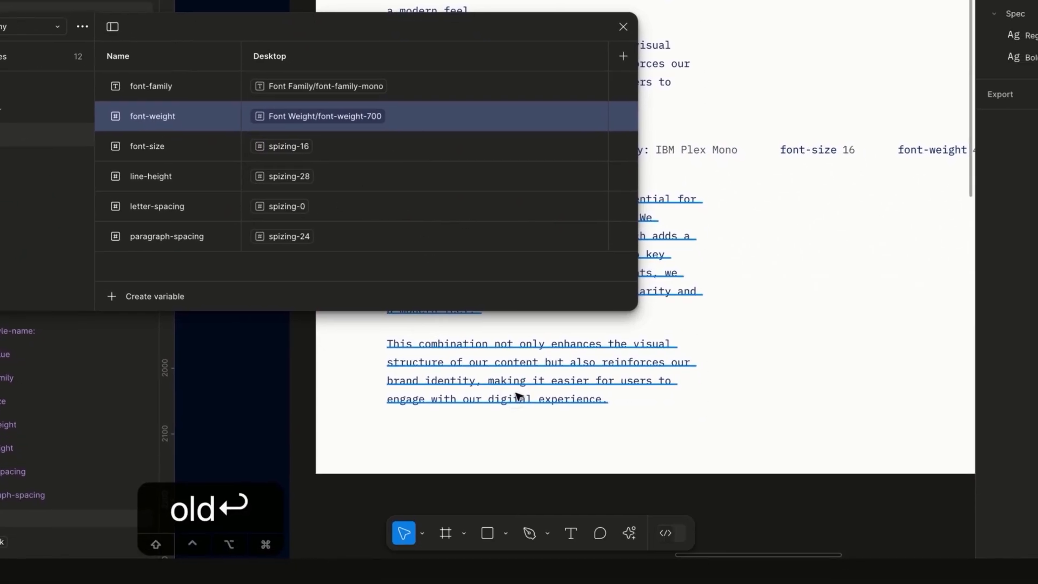
- Open the Spec/Bold text style of the lower paragraph block for editing and bind its font family to the Spec/Bold/font-family variable
click(495, 500)
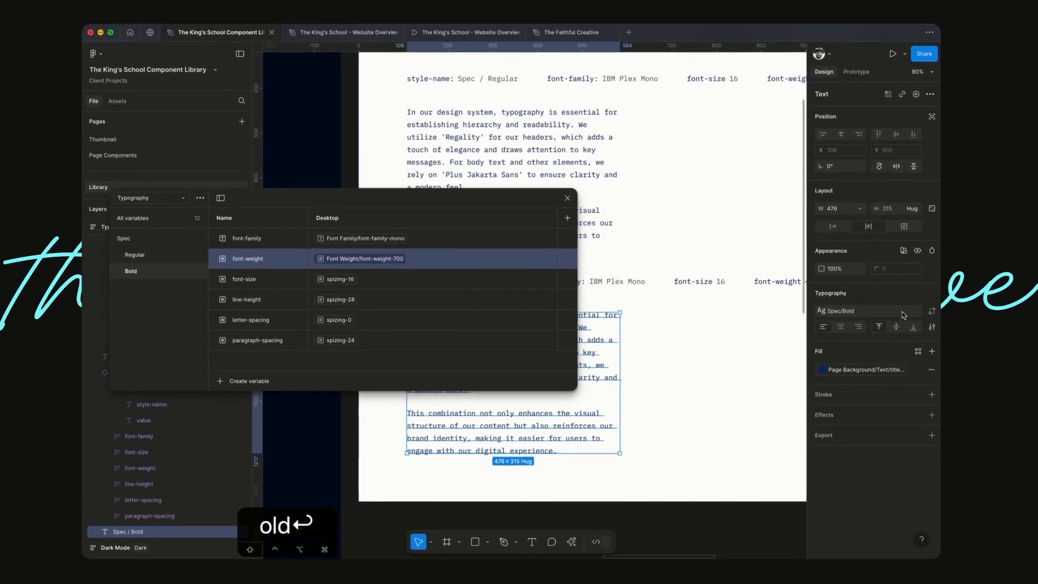
click(960, 266)
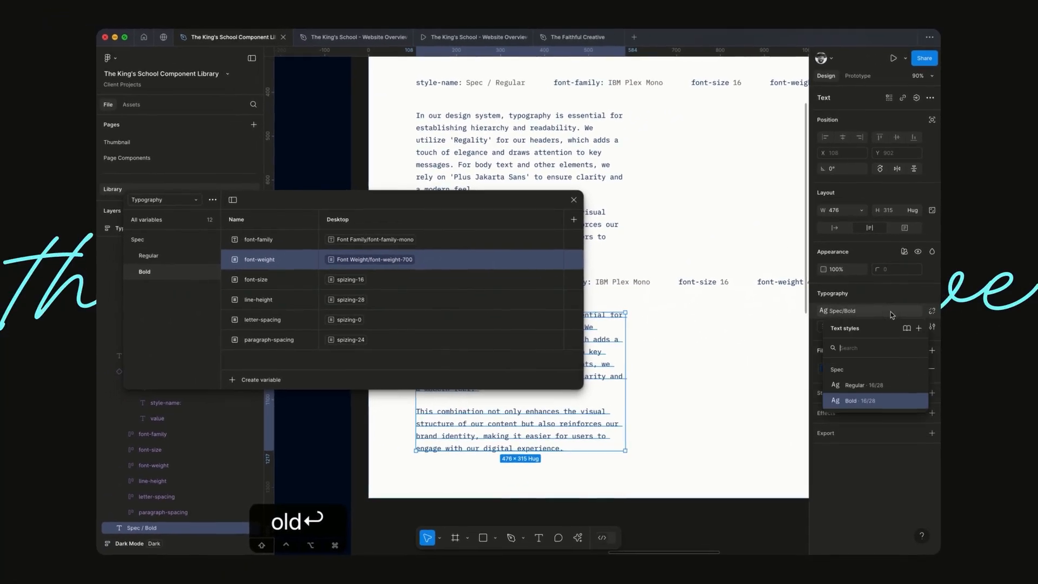
click(919, 401)
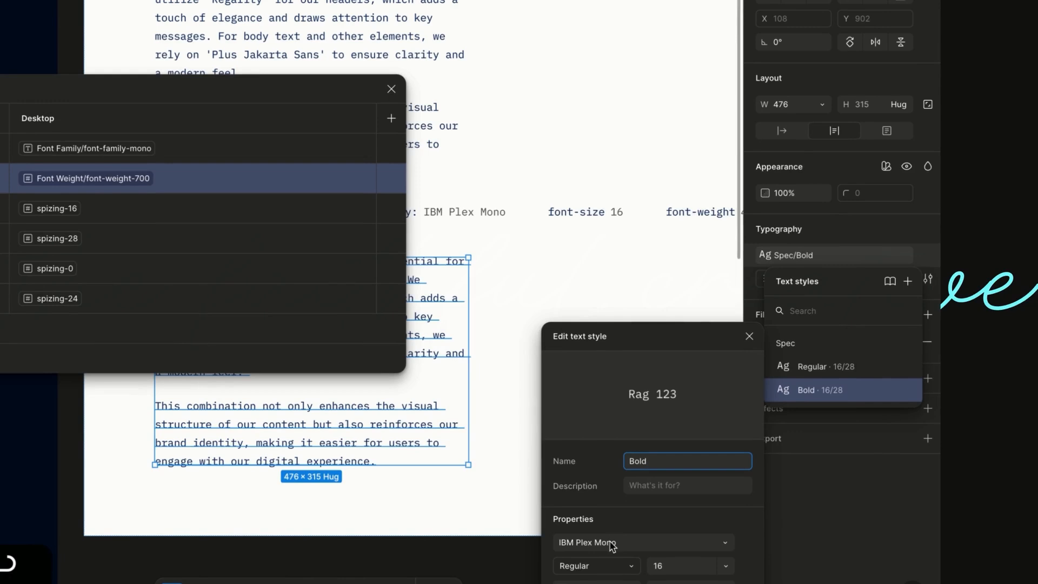
click(612, 542)
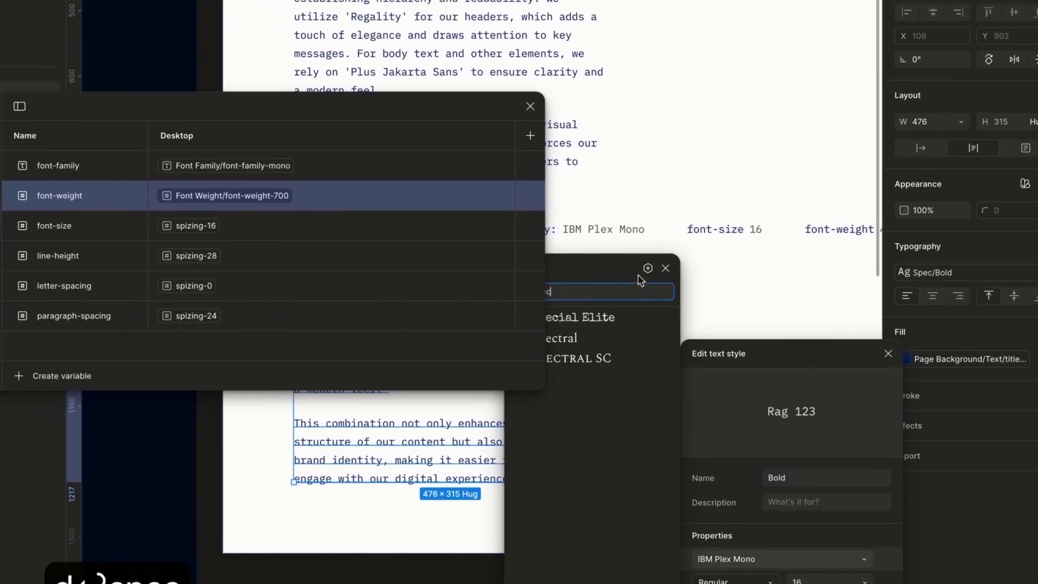
click(508, 250)
text(sped)
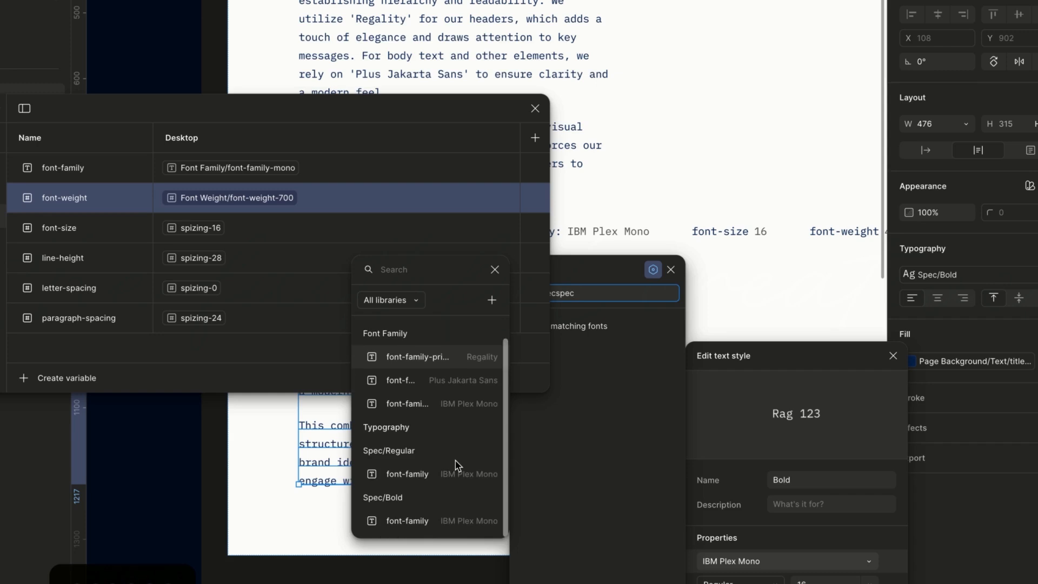
click(435, 513)
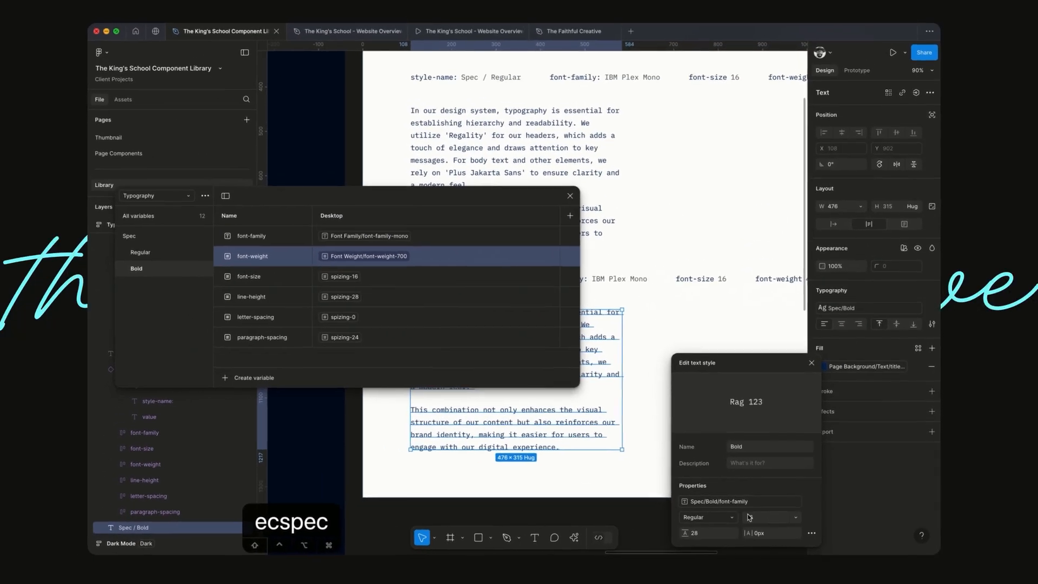
- Bind the Bold text style's weight to the Spec/Bold font-weight variable
click(732, 518)
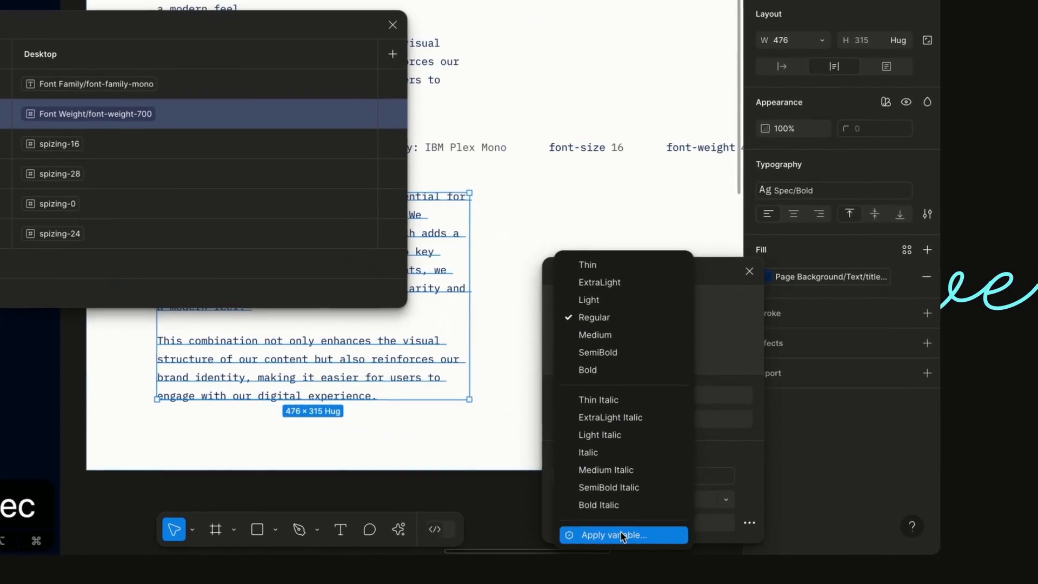
click(719, 549)
text(spec)
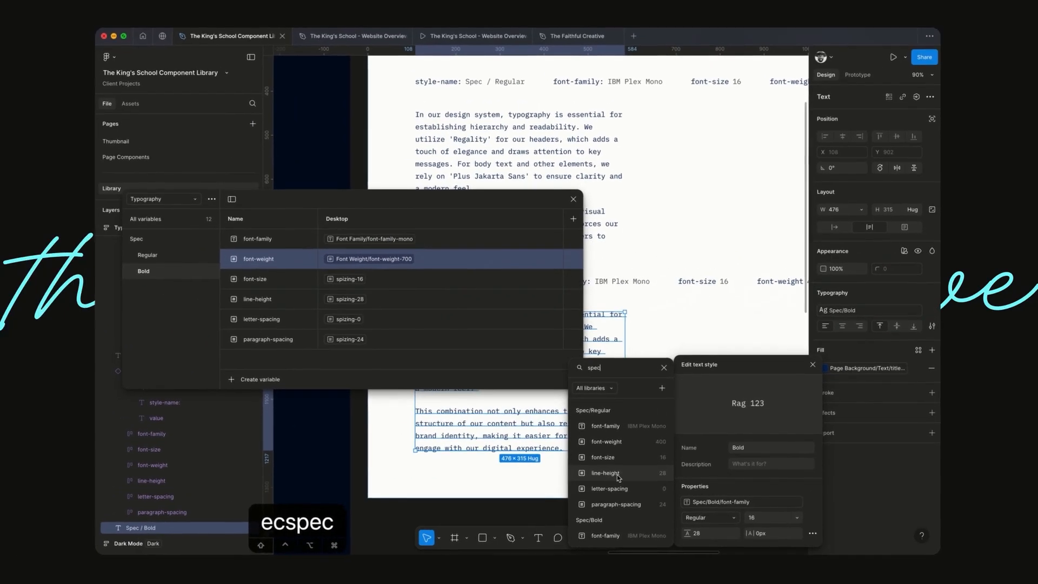
scroll(614, 543, down, 3)
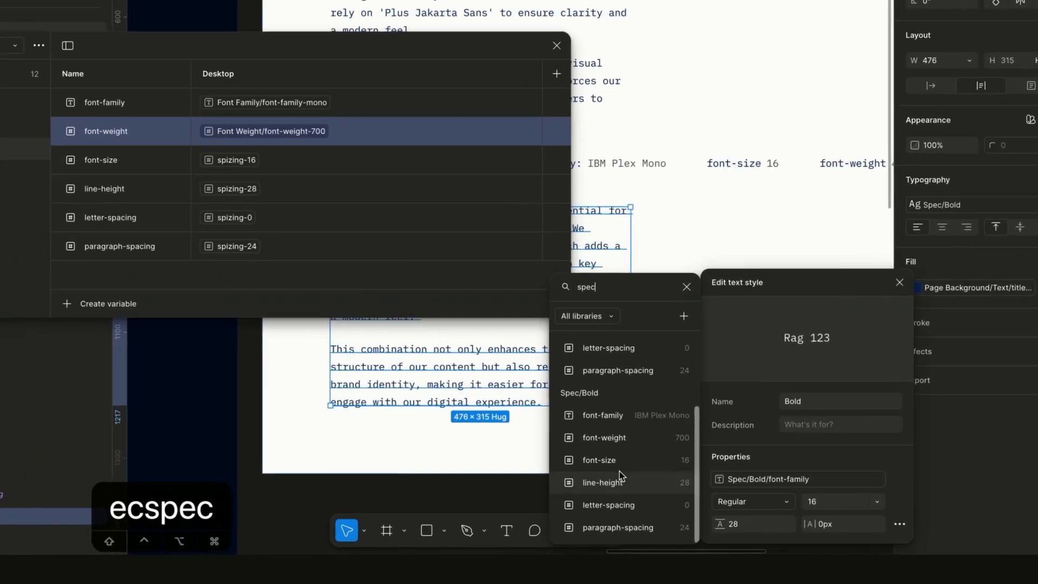
click(630, 472)
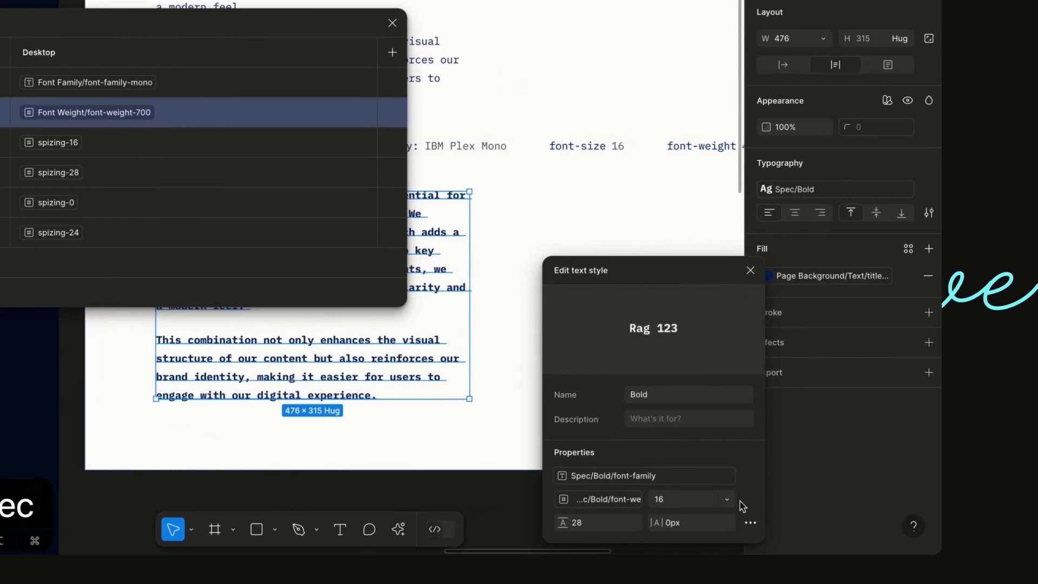
- Bind the Bold text style's font size to the Spec/Bold font-size variable
click(739, 498)
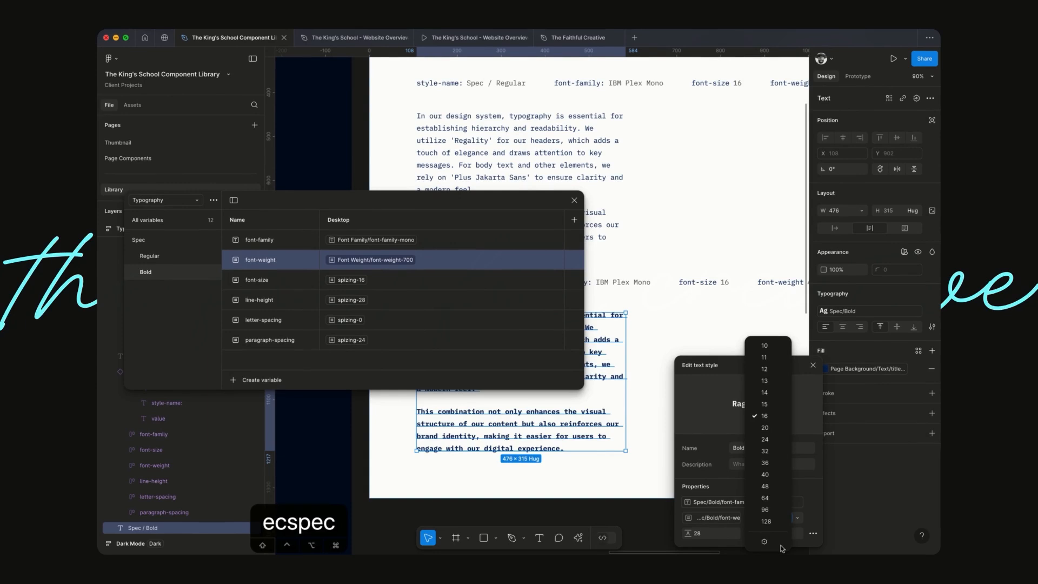
click(767, 541)
text(spec)
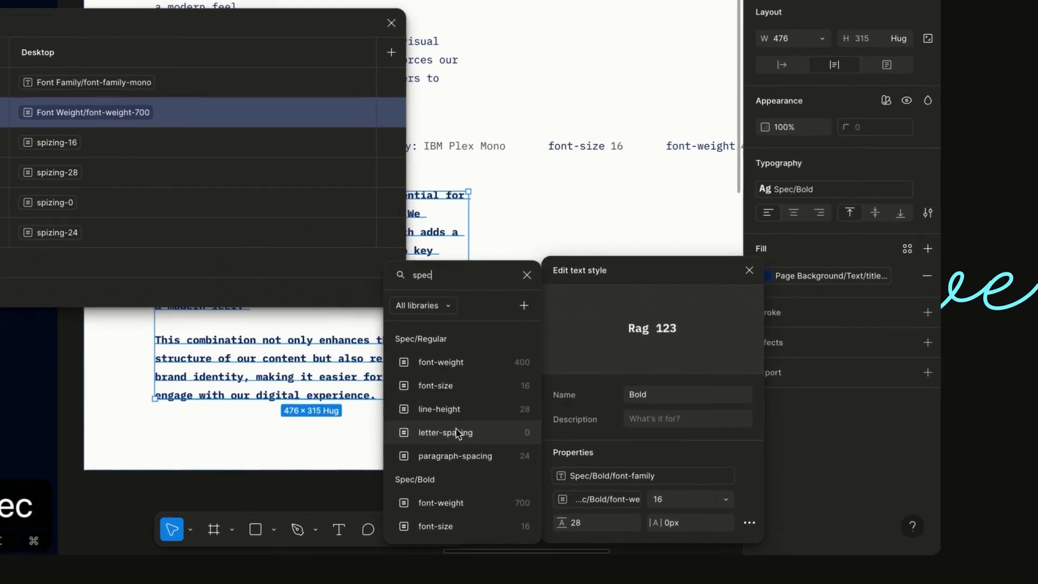
scroll(618, 482, down, 2)
click(541, 471)
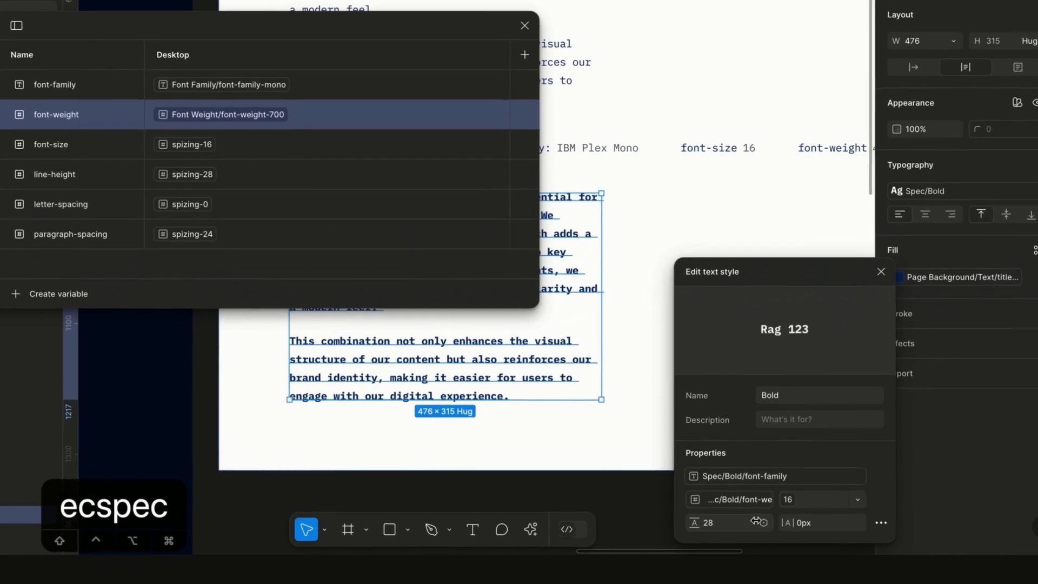
- Bind the Bold text style's line height and letter spacing to the Spec/Bold line-height and letter-spacing variables
click(763, 522)
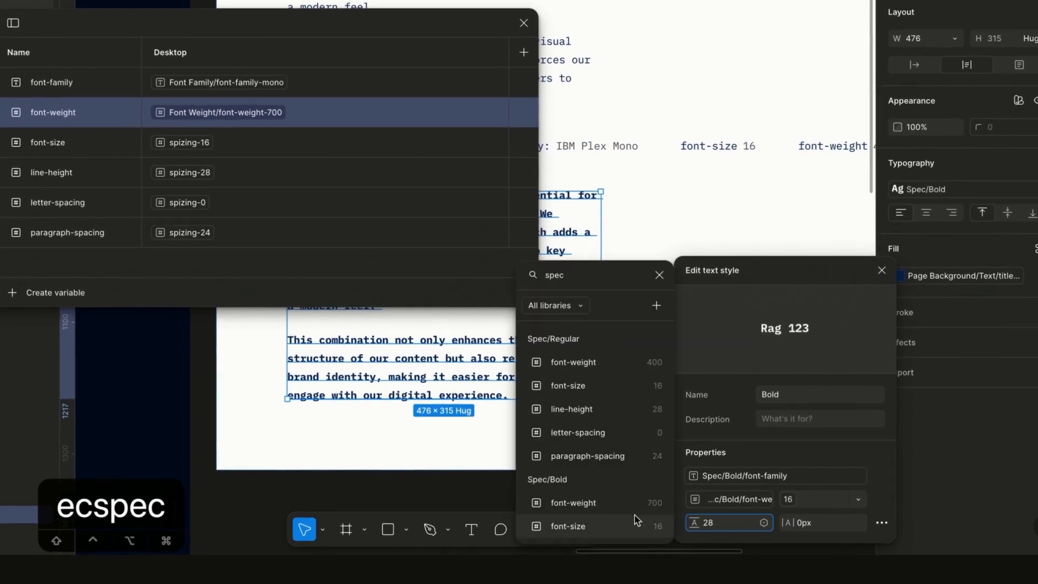
scroll(622, 503, down, 3)
click(593, 480)
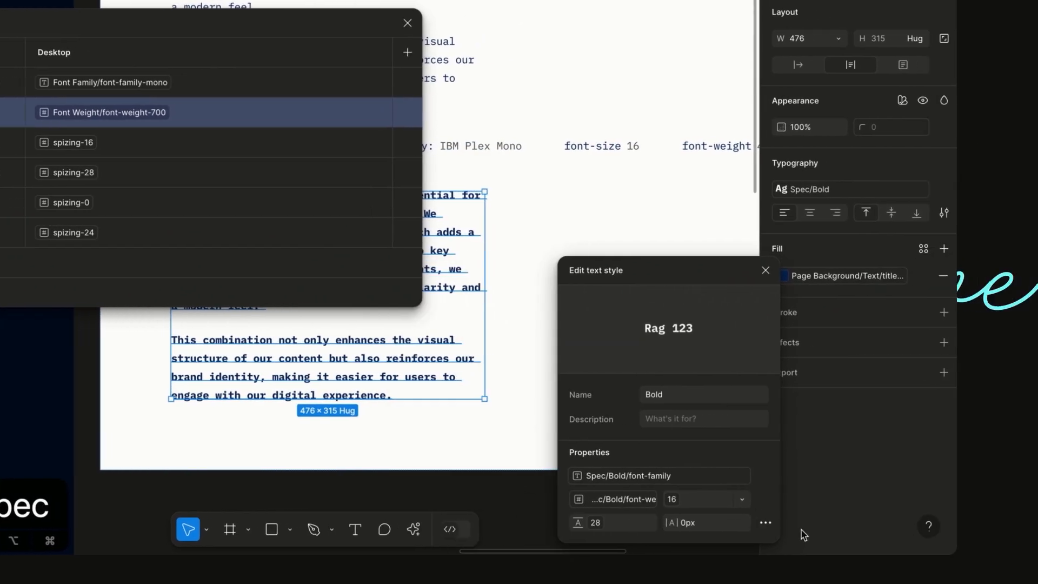
click(744, 522)
text(spec)
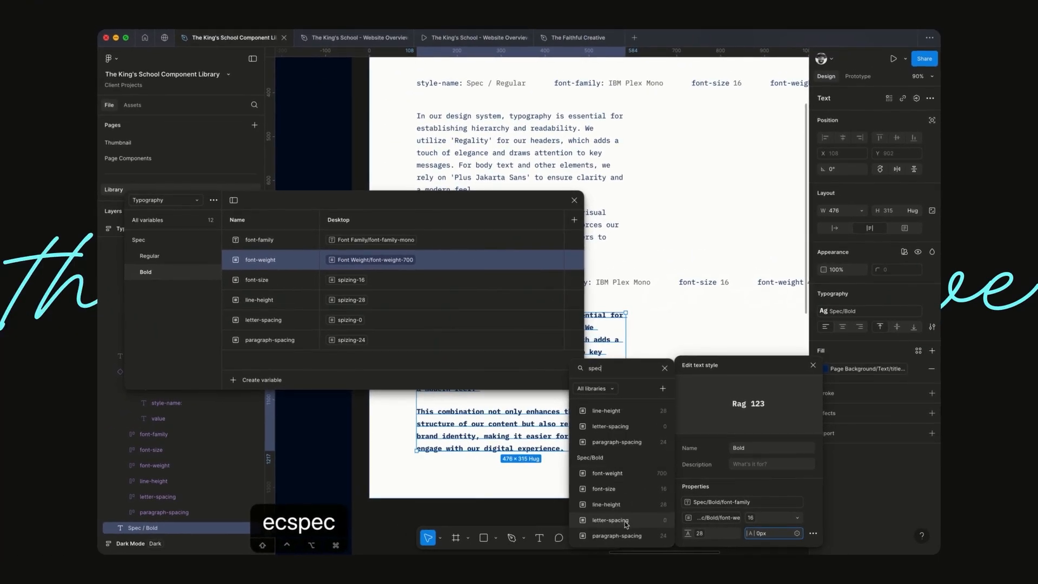
click(625, 522)
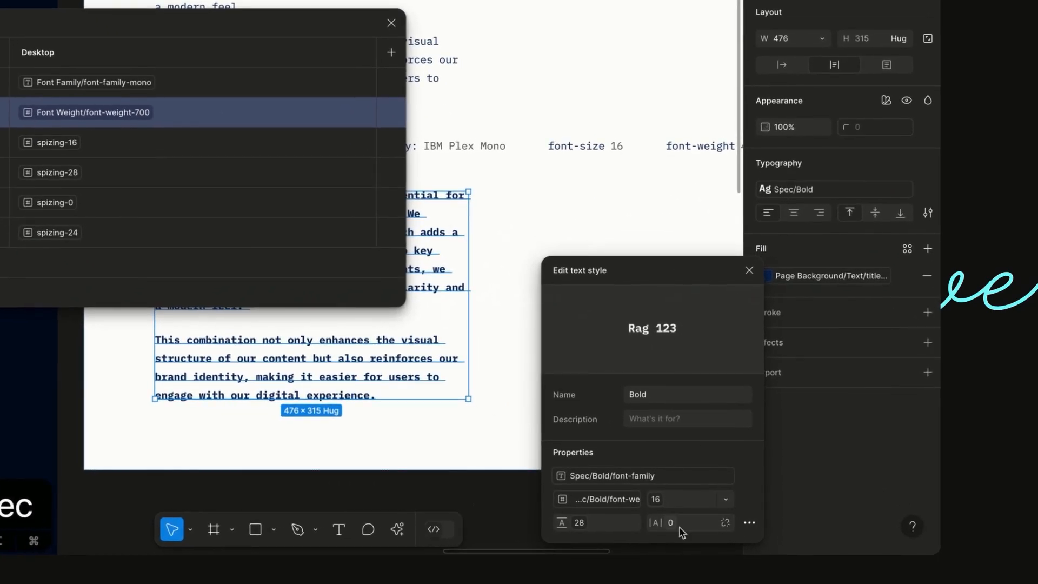
- Bind the Bold text style's paragraph spacing to the Spec/Bold paragraph-spacing variable and close the style editor
click(749, 522)
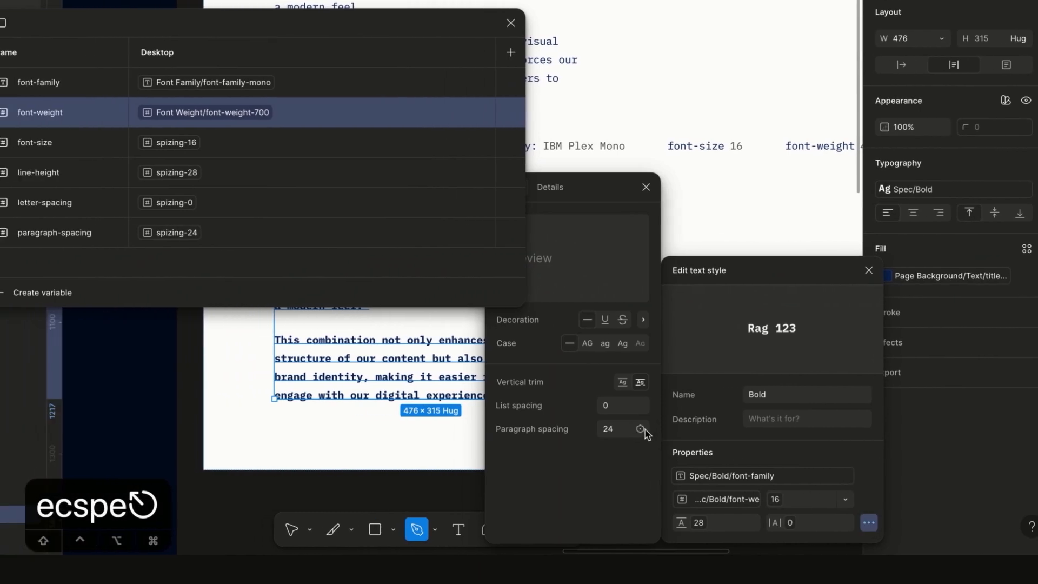
click(520, 428)
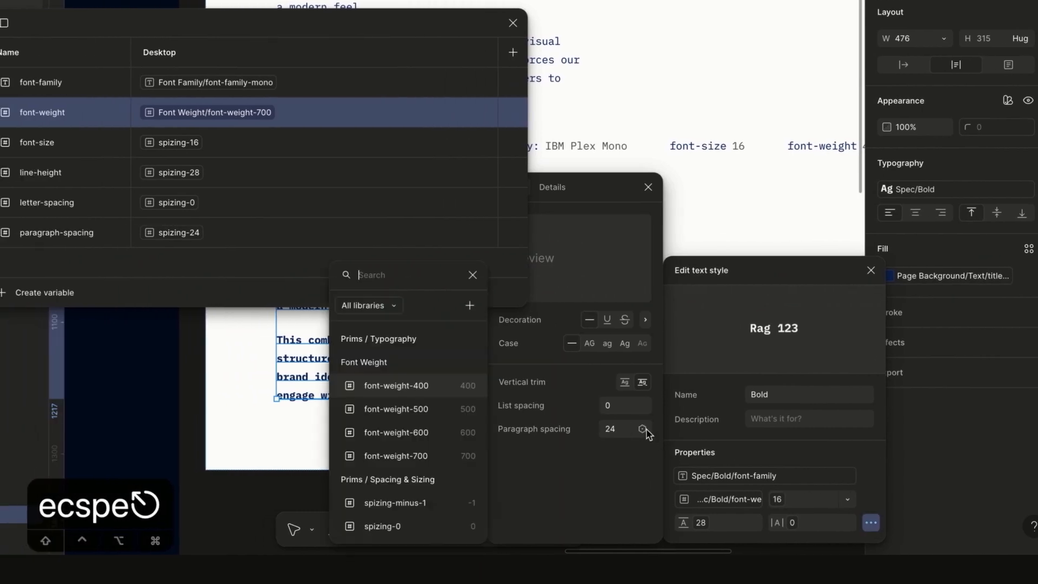
scroll(388, 443, down, 3)
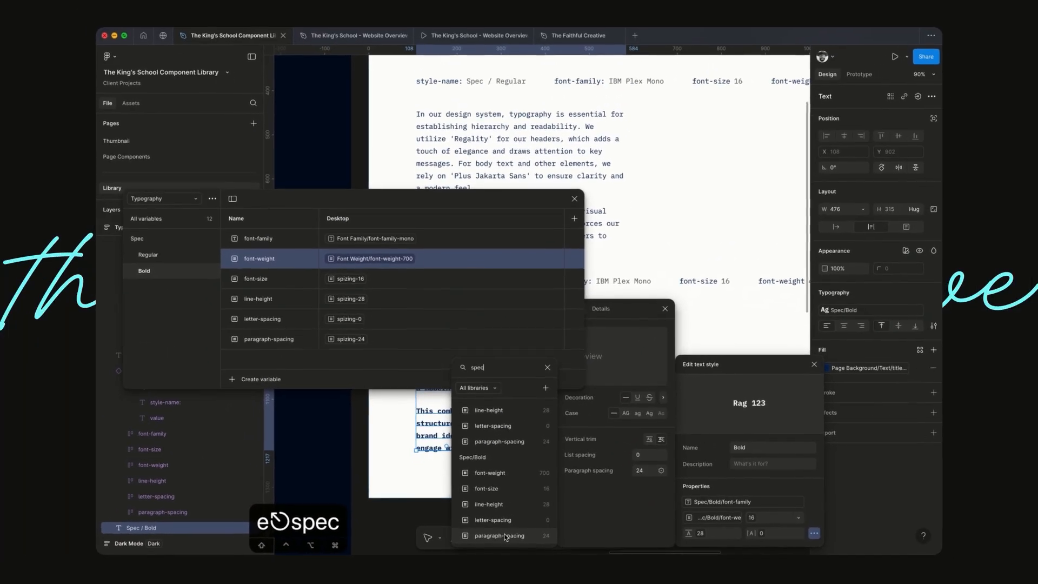
click(509, 526)
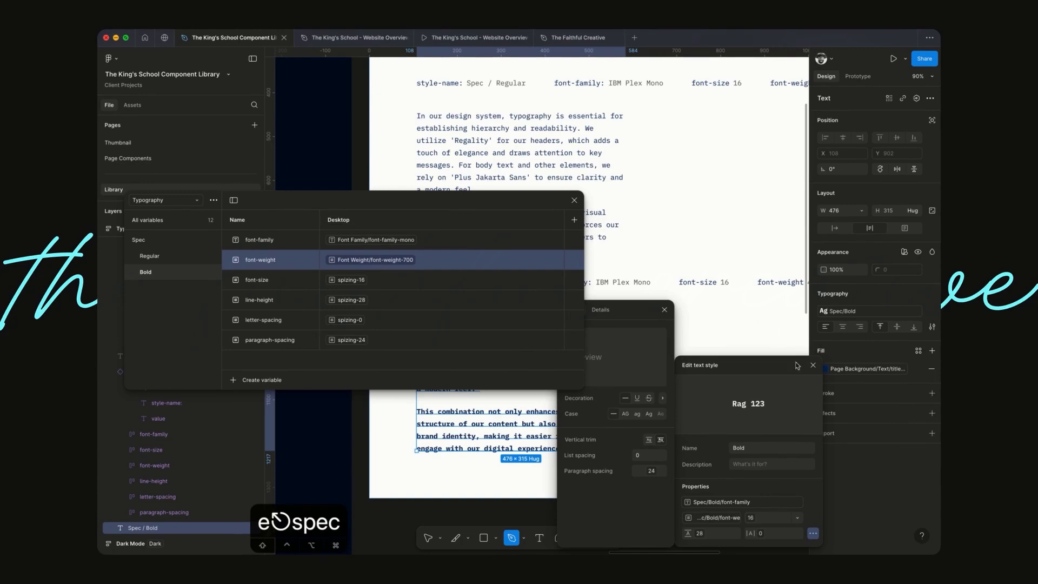
click(813, 366)
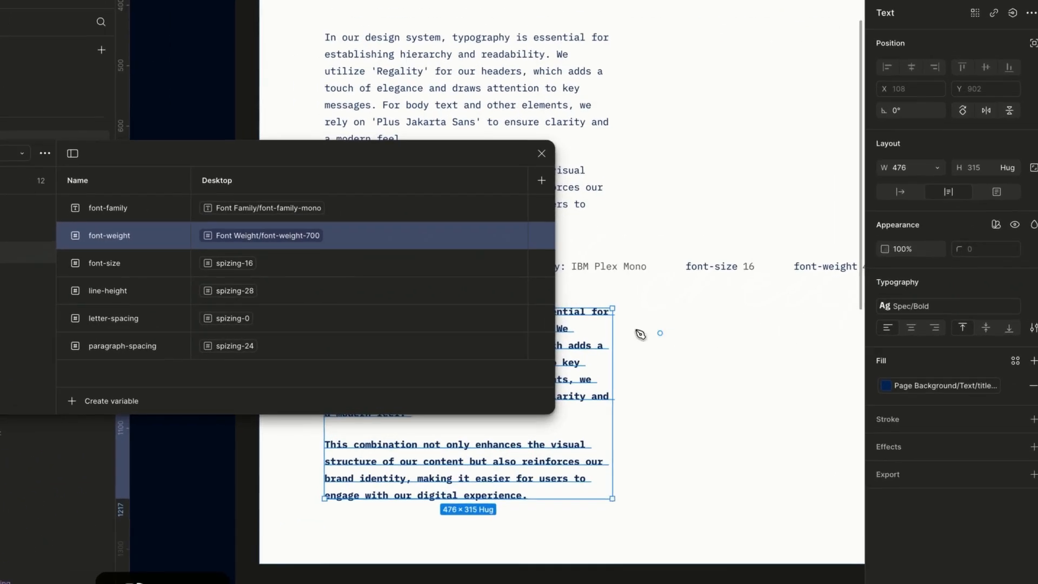
scroll(684, 308, down, 4)
scroll(685, 309, up, 5)
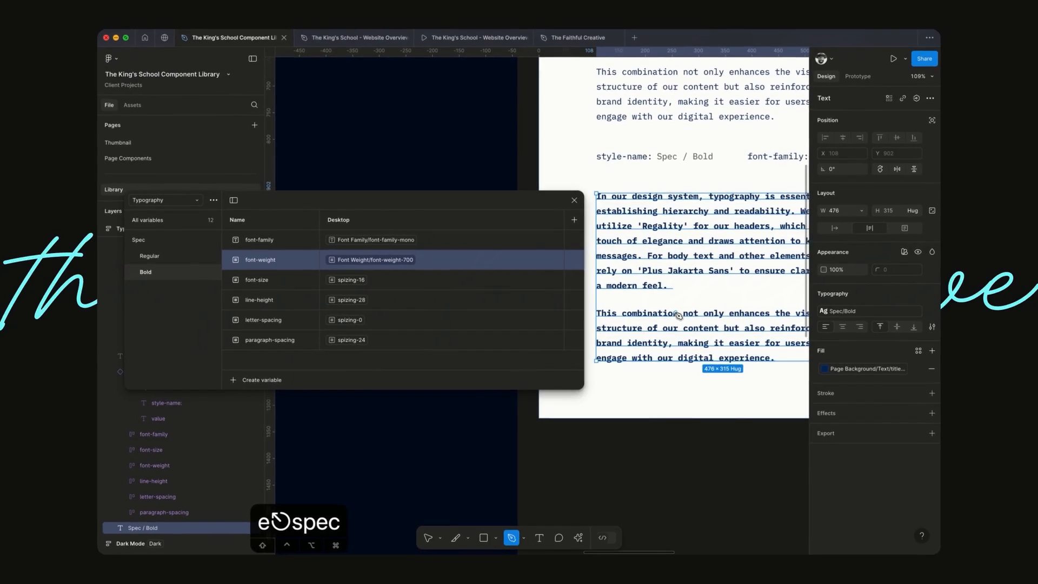
scroll(676, 312, up, 4)
click(675, 313)
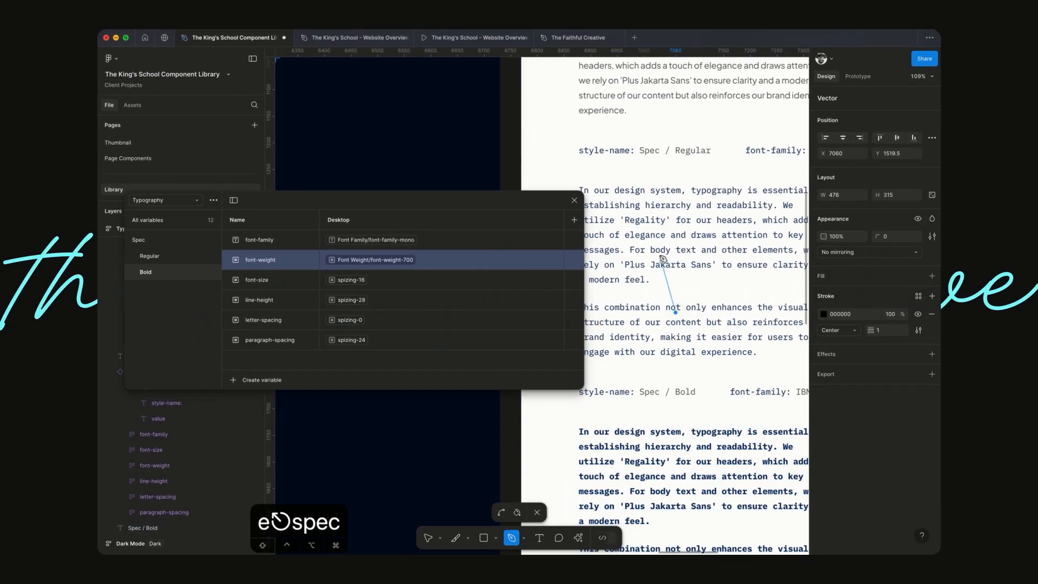
key(Escape)
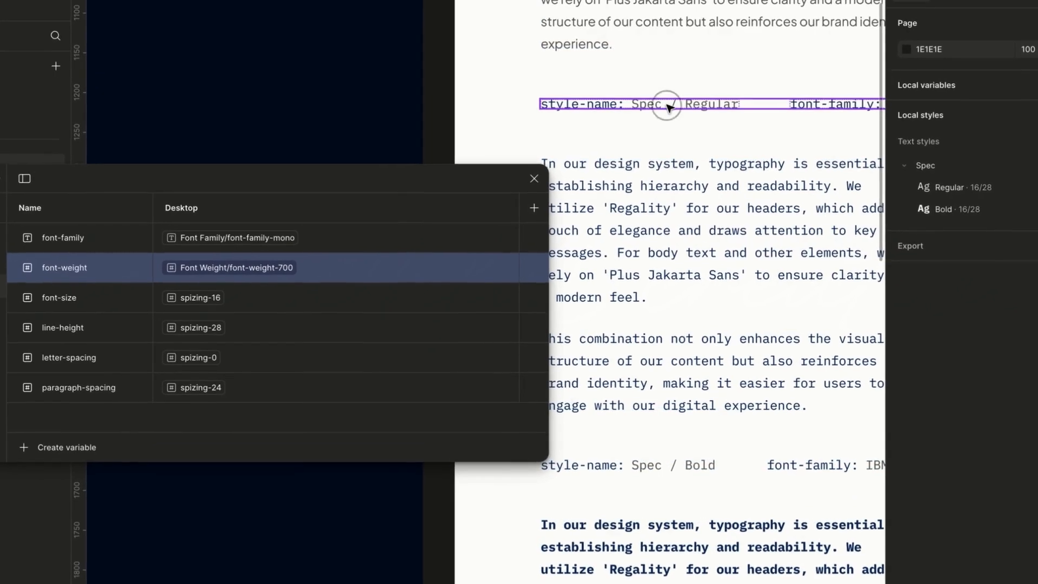
- Open the main component of the Spec / Regular .type-specs row and close the variables window
click(669, 108)
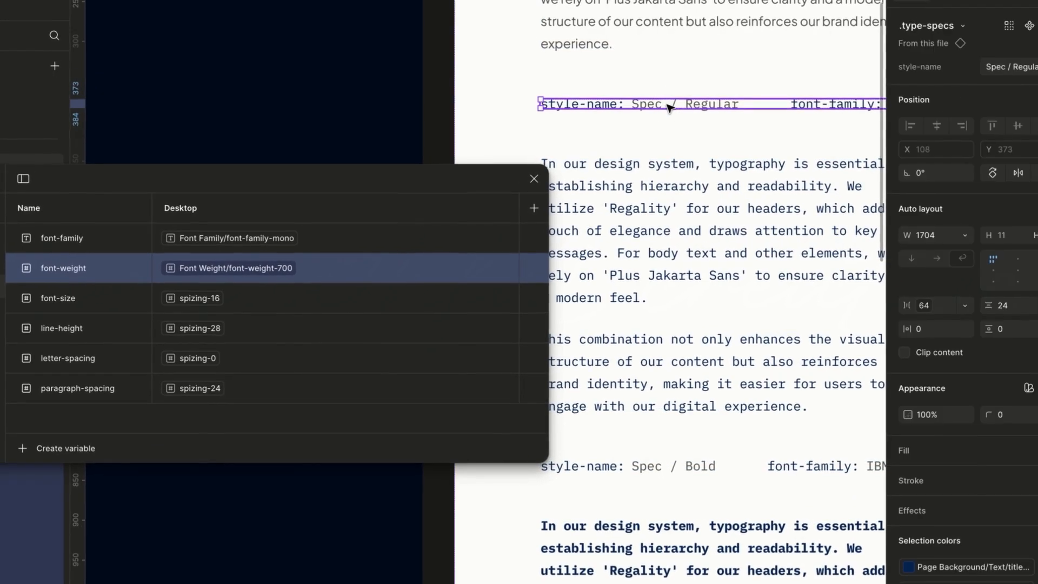
scroll(666, 104, right, 5)
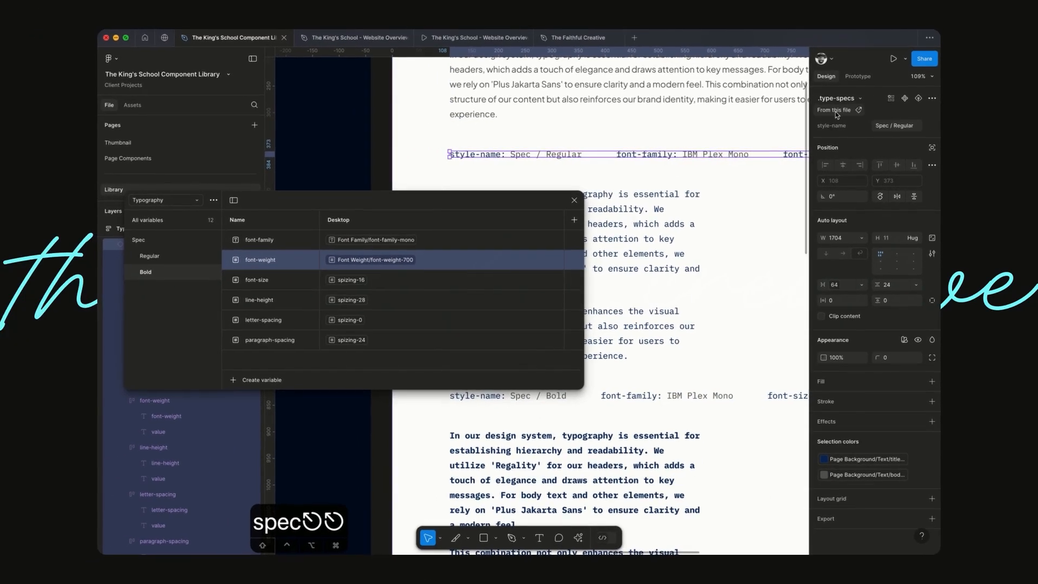
click(835, 112)
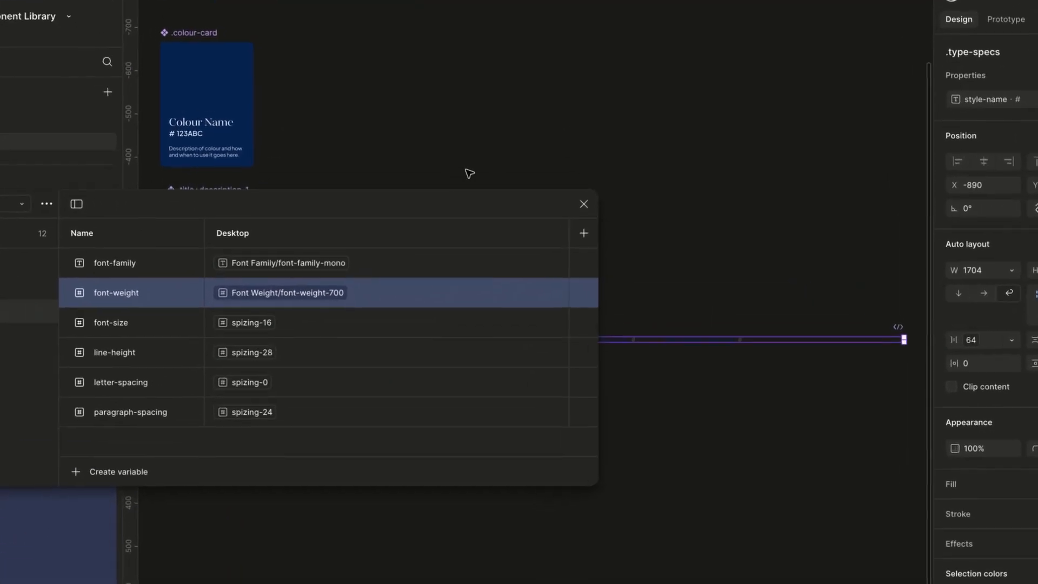
click(584, 205)
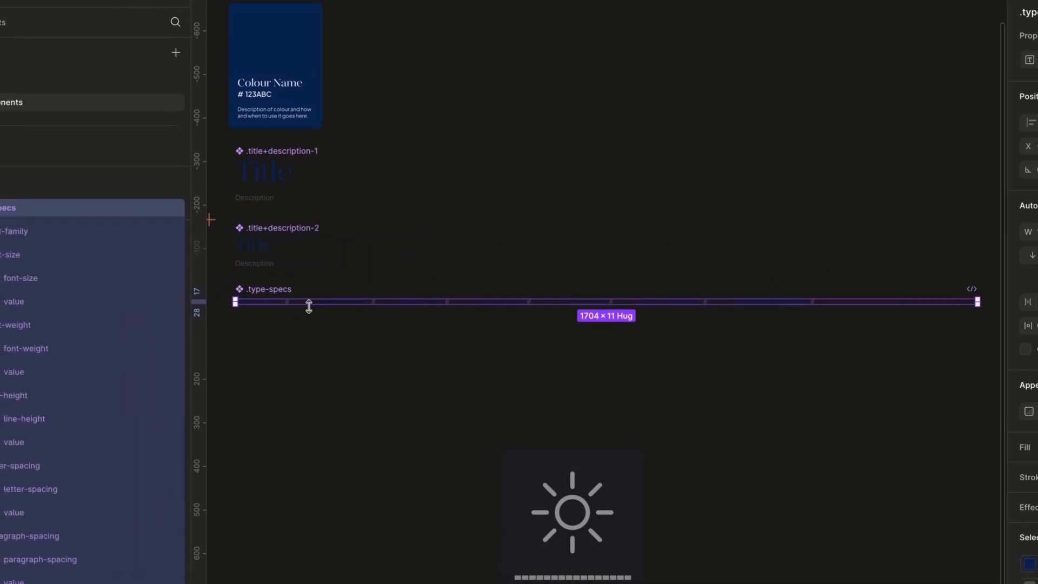
scroll(309, 307, up, 5)
scroll(309, 308, left, 4)
scroll(310, 307, down, 1)
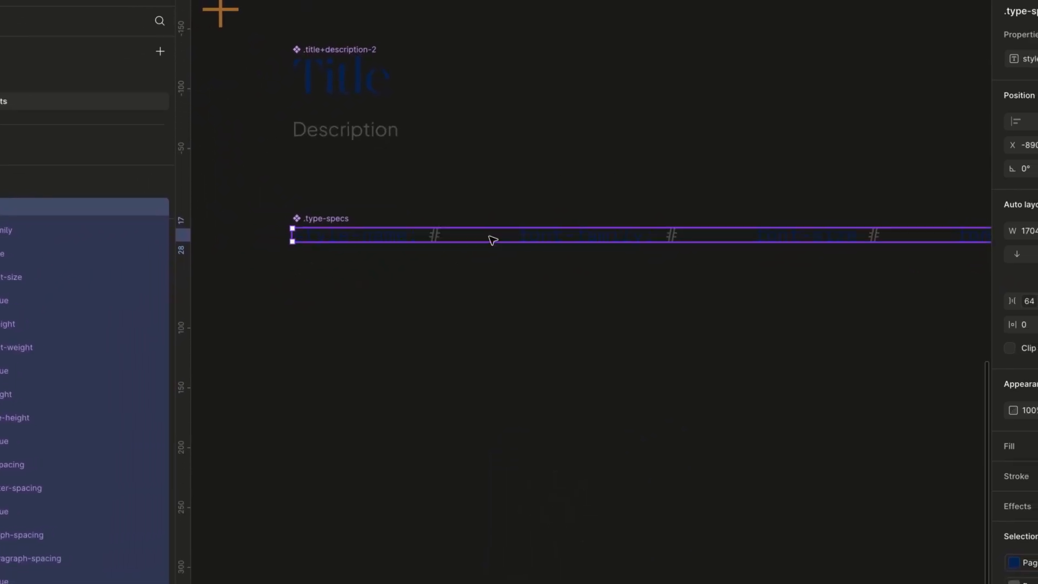
- Apply the Spec/Bold text style to all seven # value texts in the .type-specs component
click(441, 242)
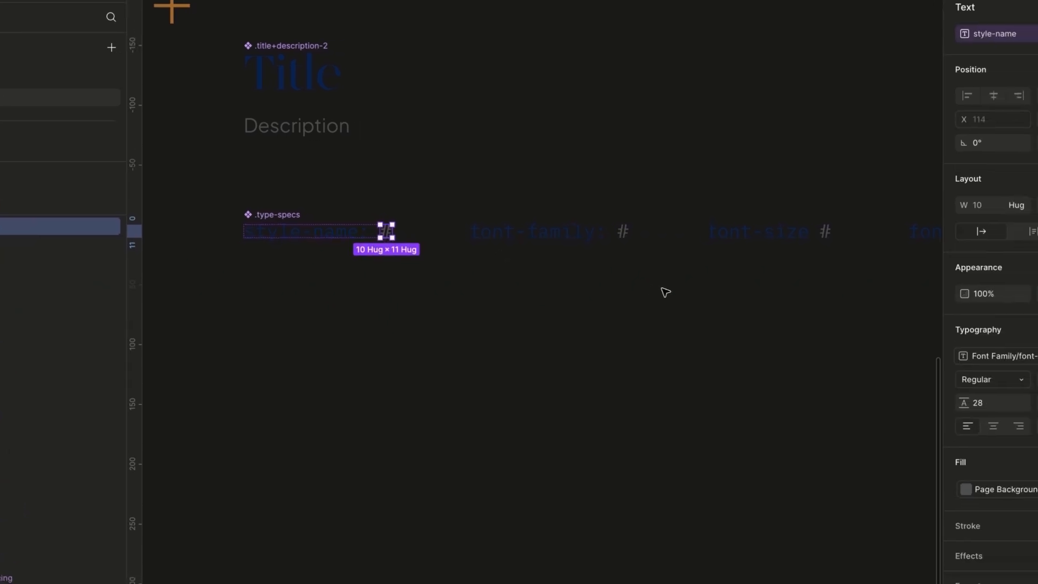
shift+click(679, 239)
scroll(585, 214, right, 5)
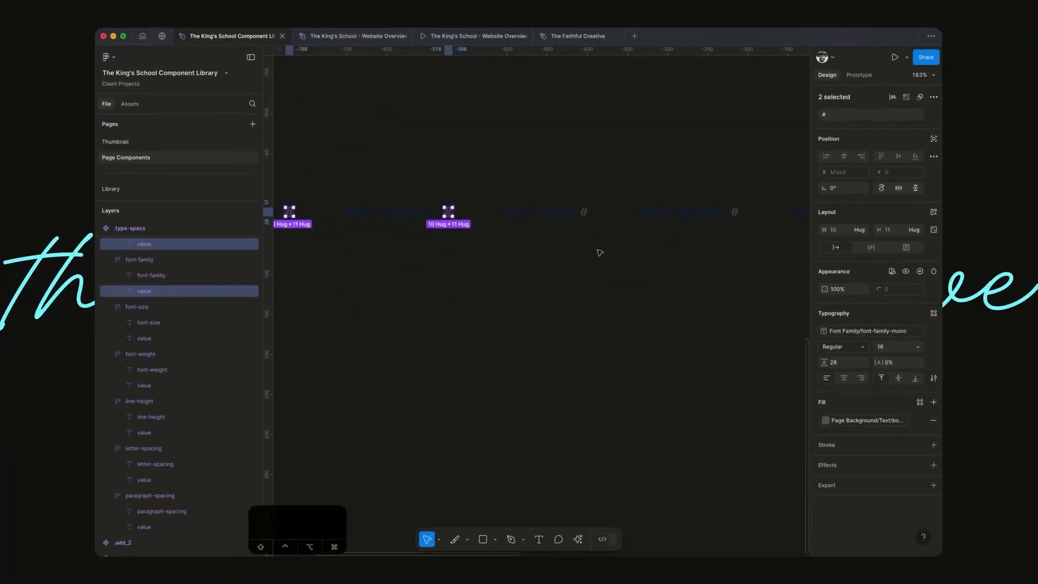
shift+click(582, 215)
scroll(585, 210, right, 5)
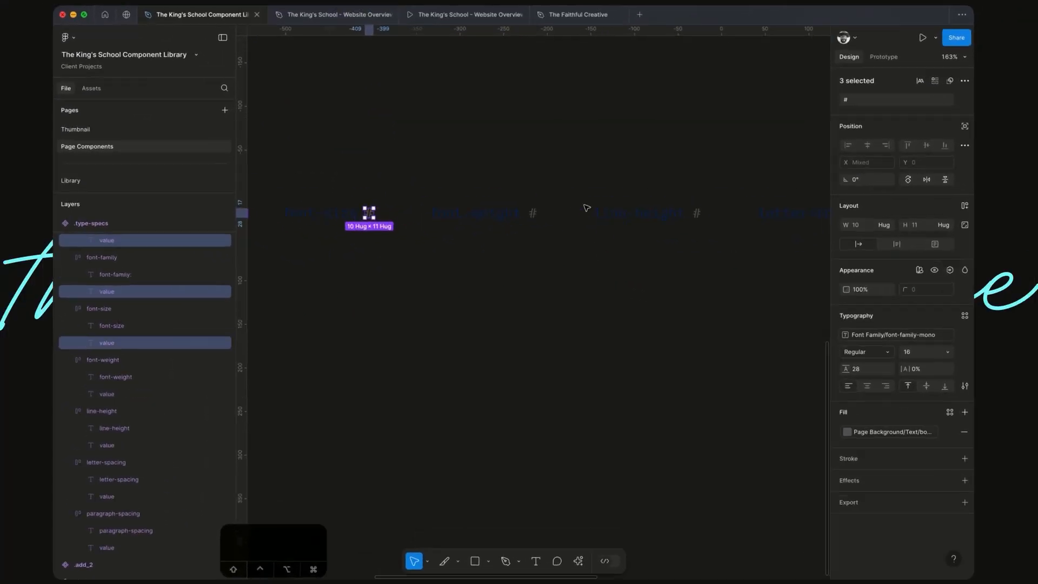
shift+click(532, 212)
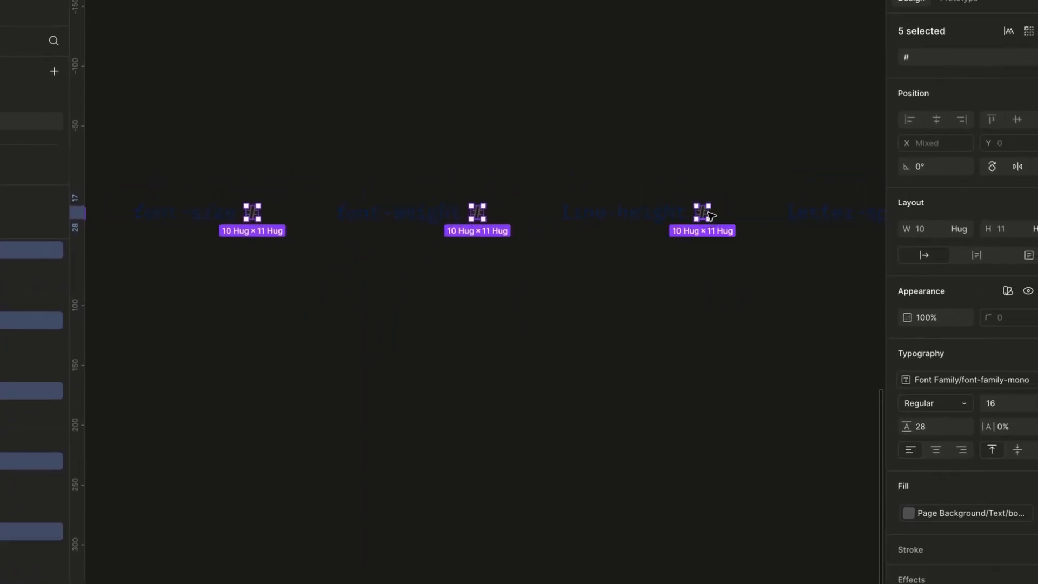
scroll(712, 215, right, 5)
scroll(670, 206, right, 4)
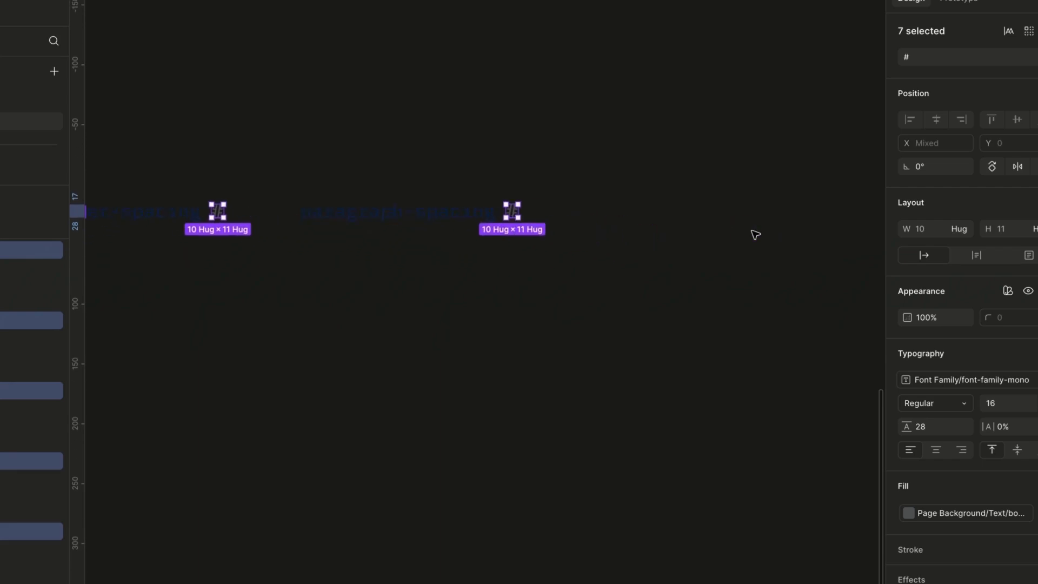
scroll(755, 235, right, 1)
click(927, 312)
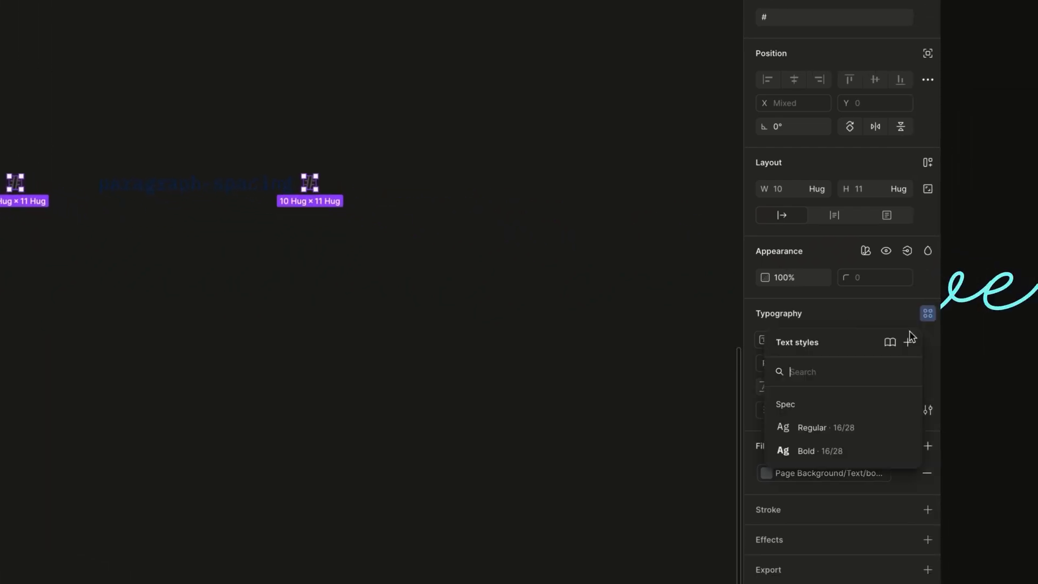
click(831, 443)
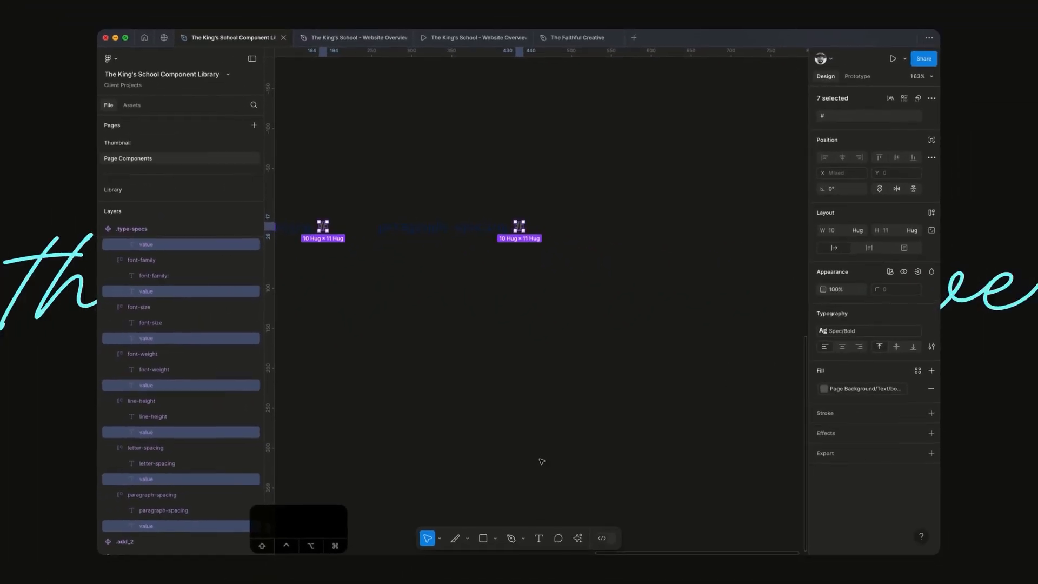
click(535, 306)
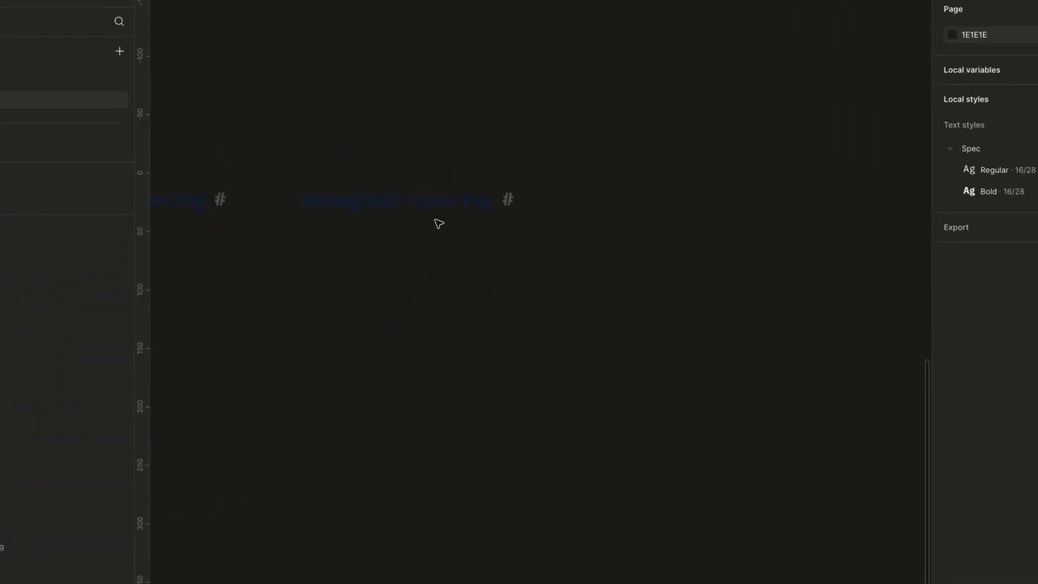
- Return from the .type-specs component to its Spec / Regular instance and check the value texts in both spec rows
click(459, 226)
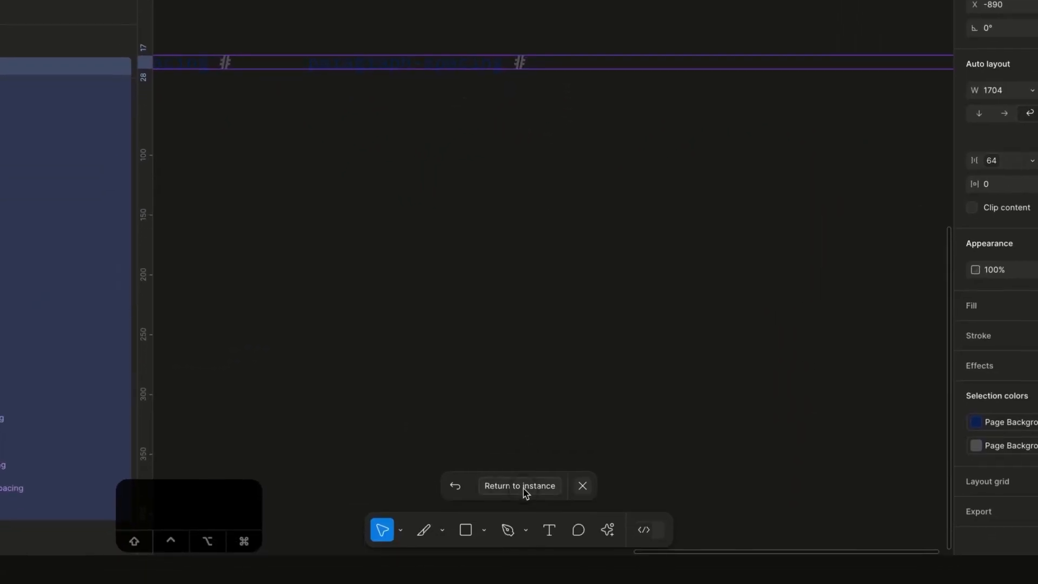
click(520, 549)
scroll(520, 392, up, 5)
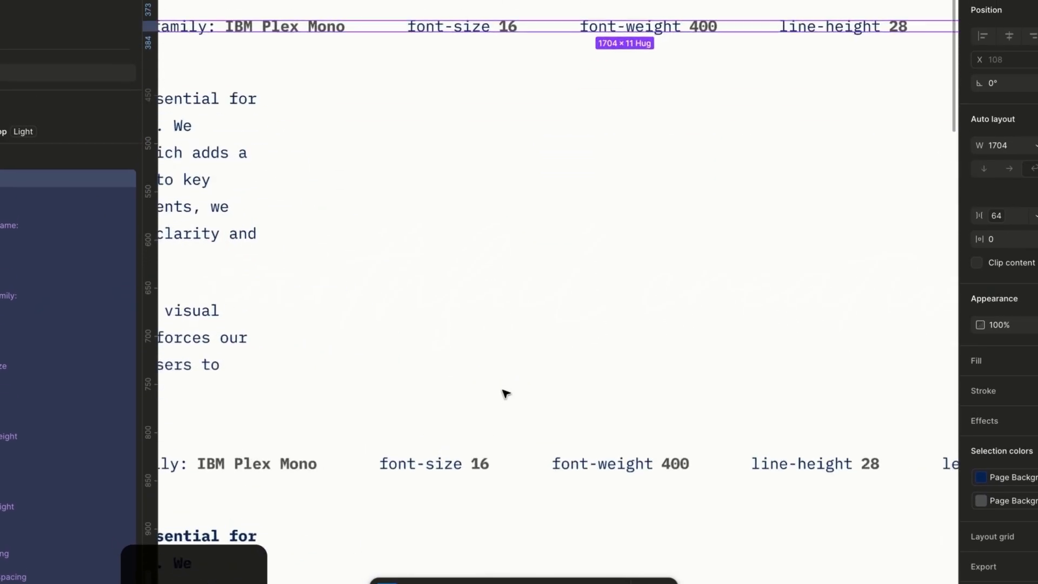
scroll(504, 391, up, 3)
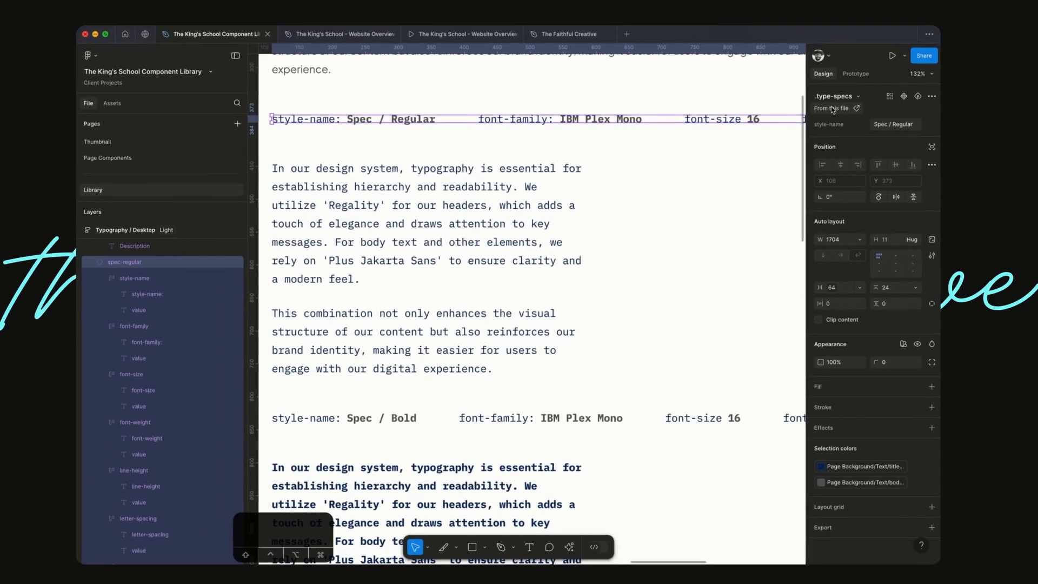
- Reopen the .type-specs main component and add a colon after its font-size label
click(799, 87)
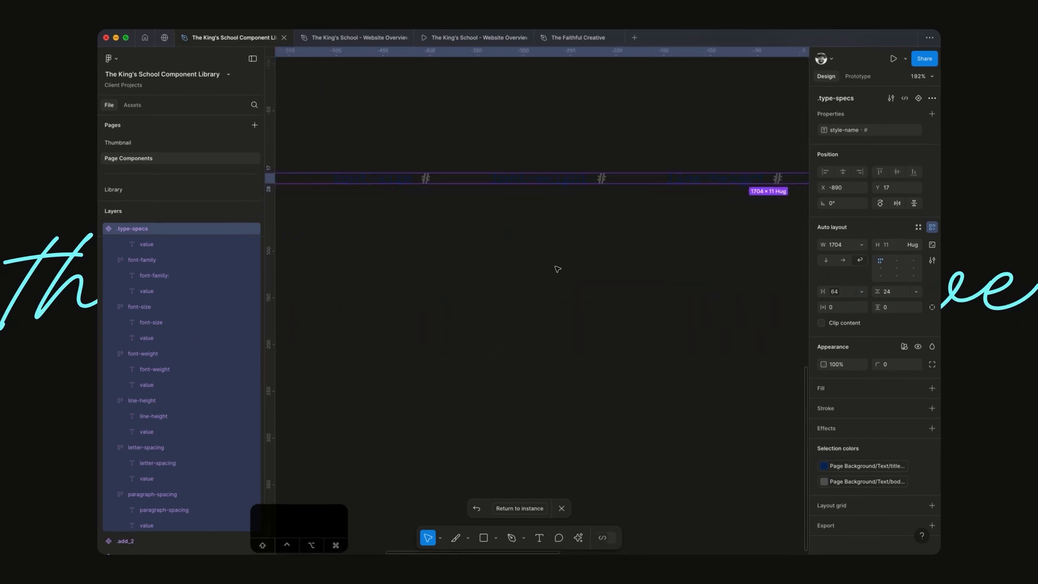
scroll(557, 269, up, 1)
scroll(557, 268, up, 1)
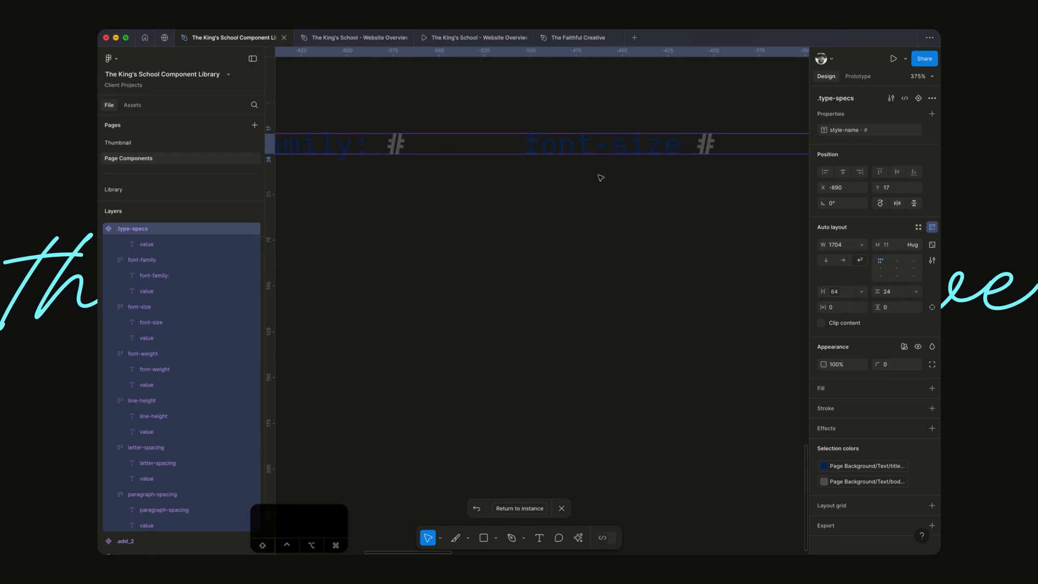
double_click(642, 151)
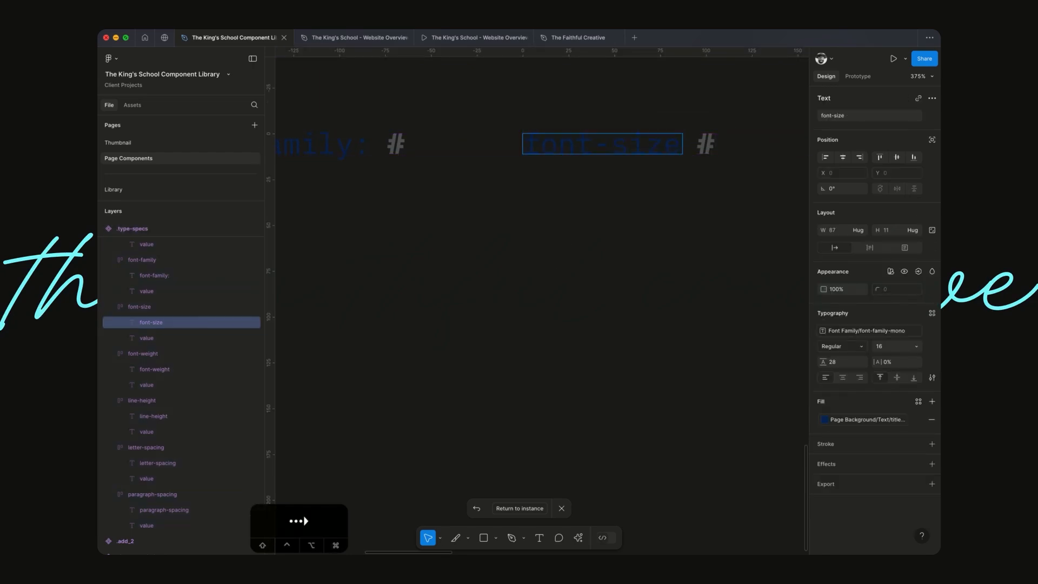
- Add a colon after the font-weight, line-height and letter-spacing labels in the .type-specs component
scroll(642, 151, right, 8)
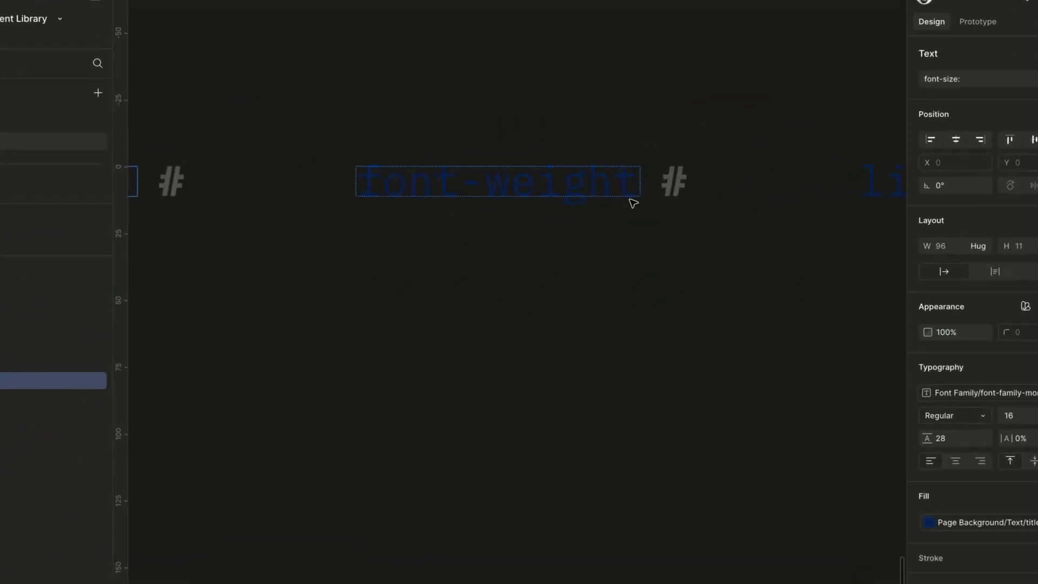
double_click(618, 190)
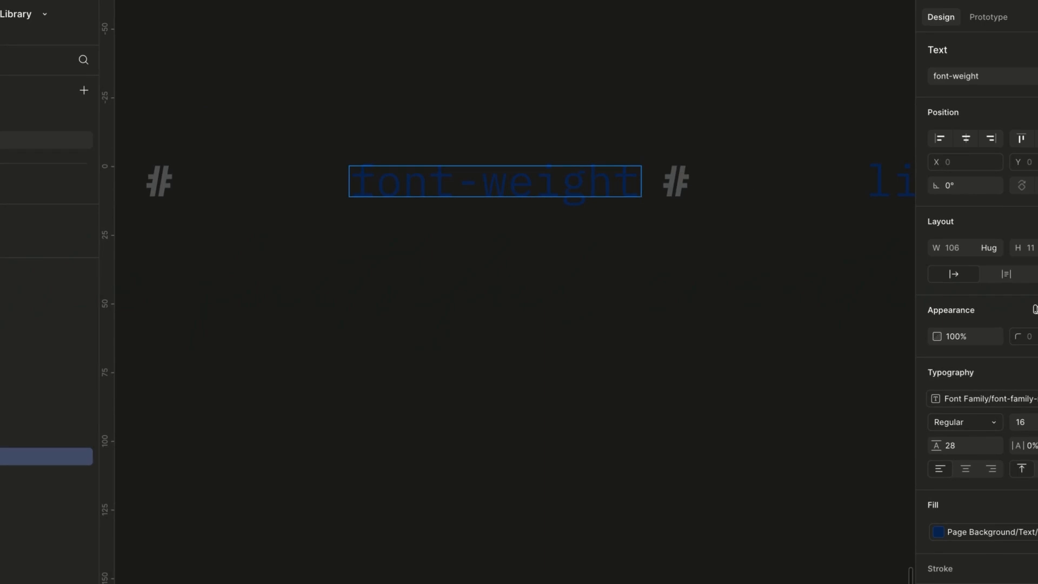
scroll(562, 216, right, 5)
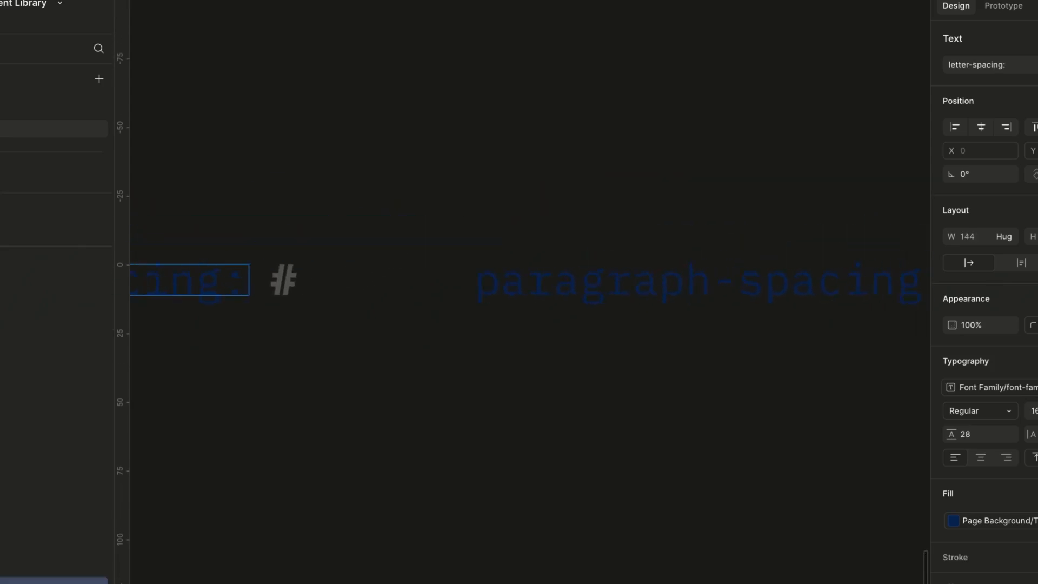
key(Escape)
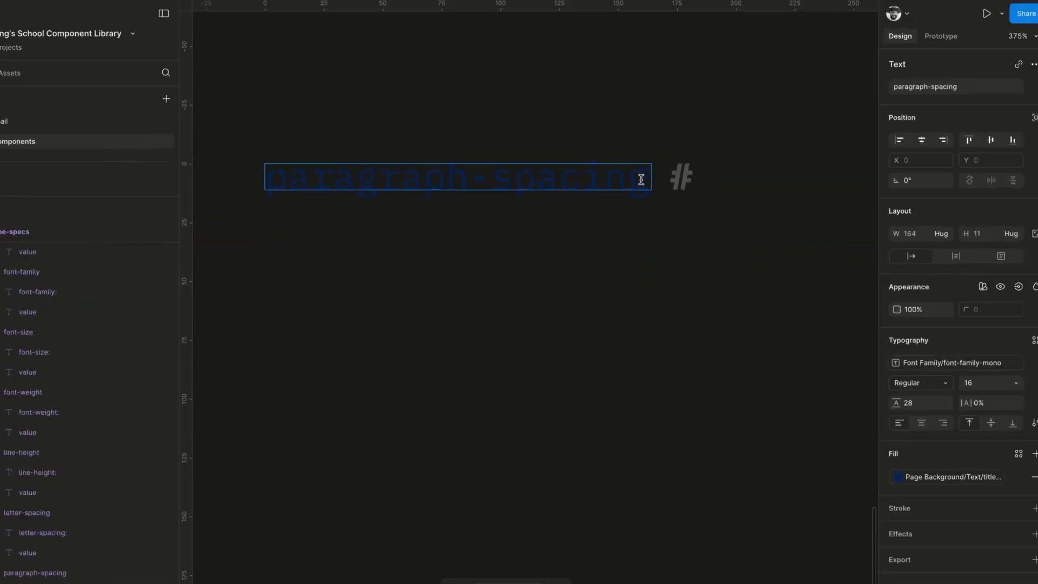
- Add a colon after the paragraph-spacing label in the .type-specs component
key(Return)
key(Right)
text(:)
key(Escape)
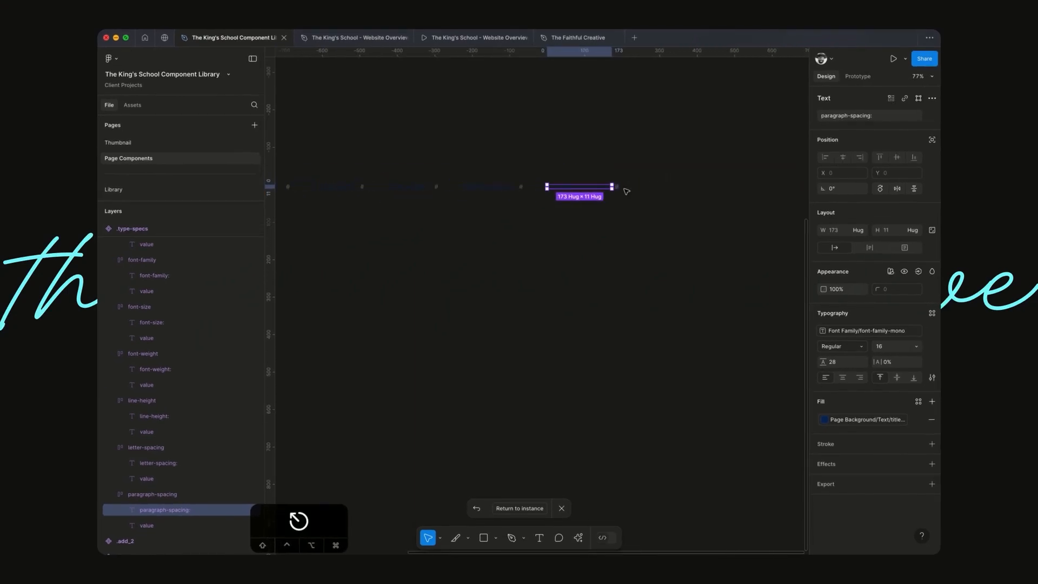
- Return to the Spec / Regular instance on the Library page and check the labels of both spec rows
click(568, 224)
click(546, 189)
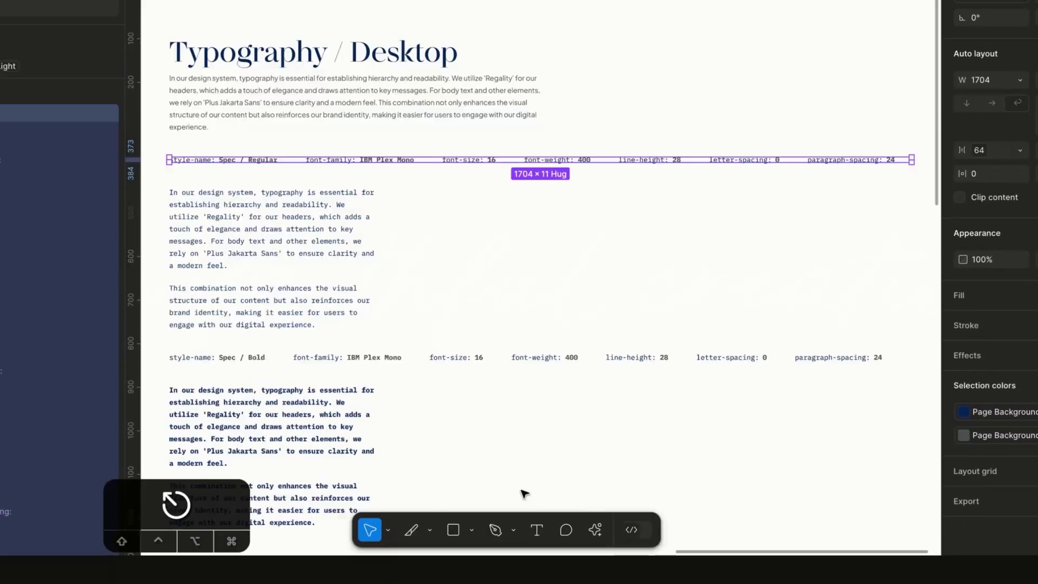
scroll(567, 371, up, 5)
scroll(564, 427, down, 5)
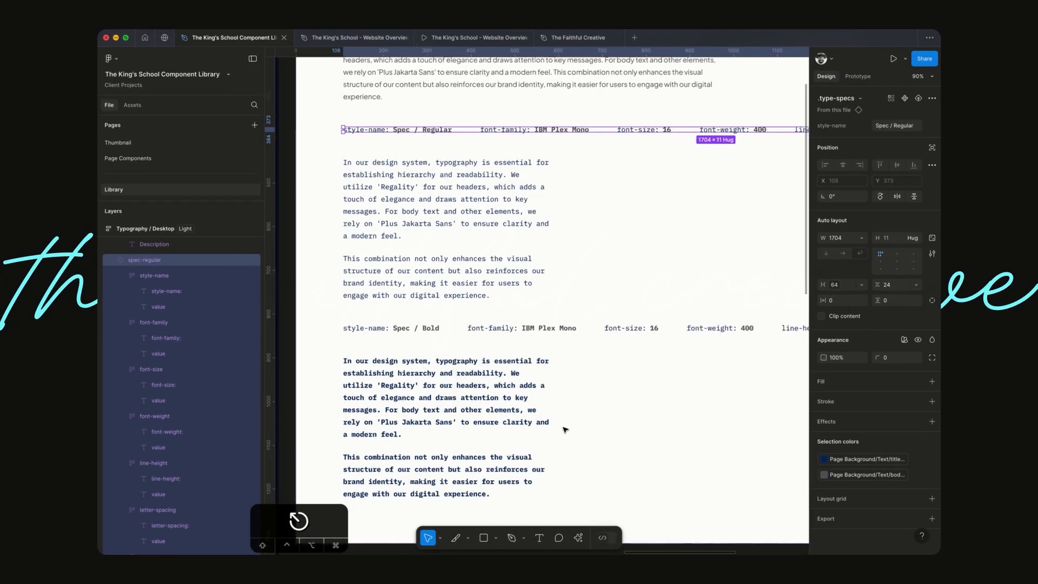
- Bind the font-weight value in the Spec / Bold specs row to the Spec/Bold font-weight variable
scroll(564, 430, right, 3)
scroll(565, 430, right, 4)
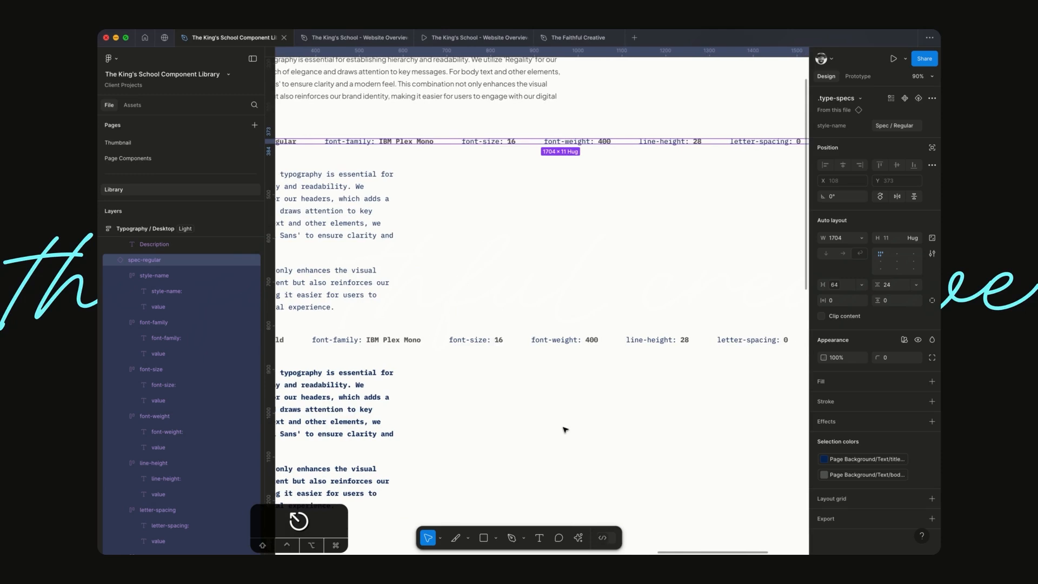
scroll(594, 341, up, 4)
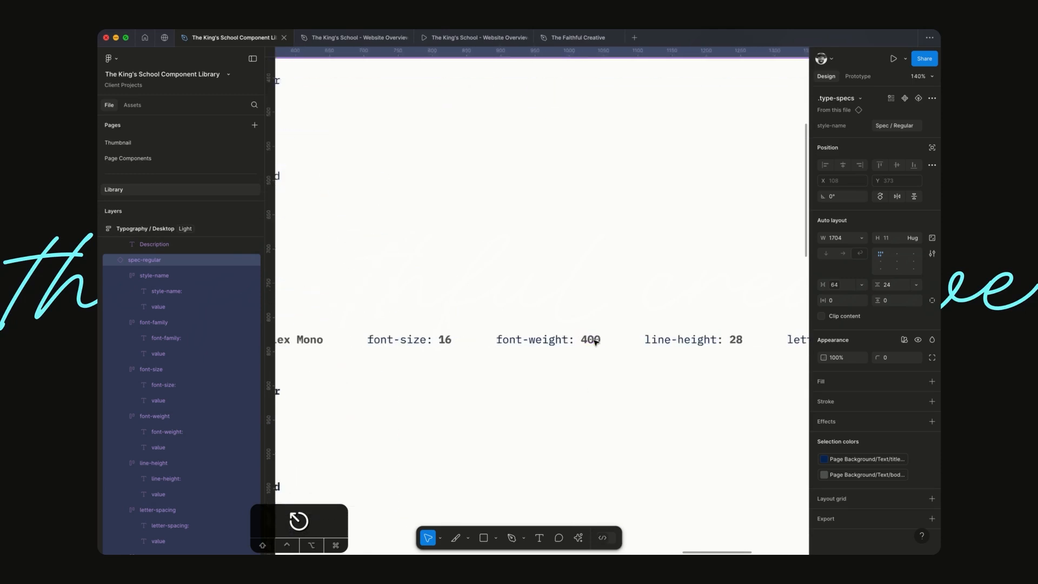
super+click(594, 340)
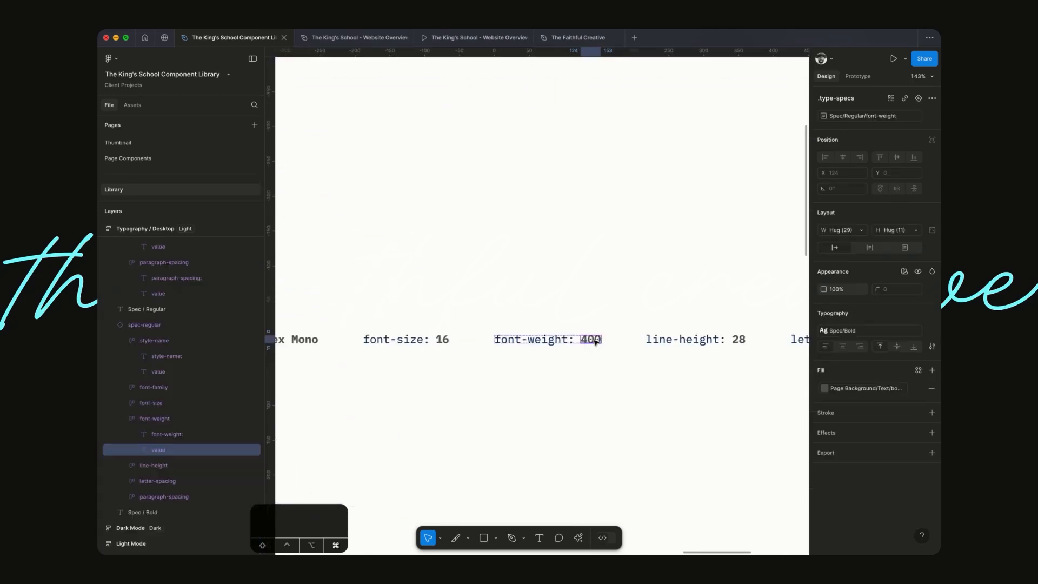
click(874, 116)
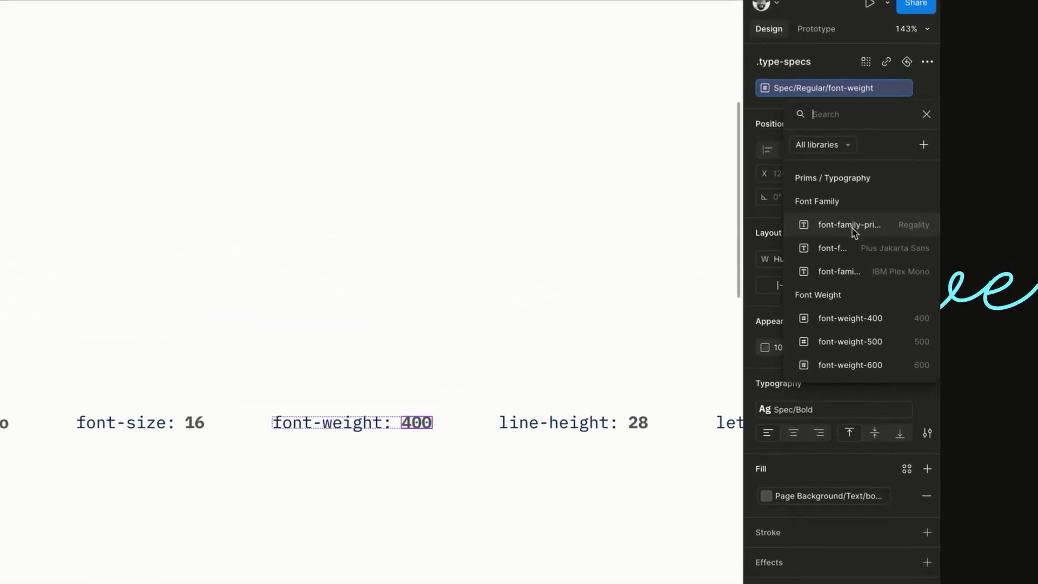
text(spec)
scroll(876, 340, down, 4)
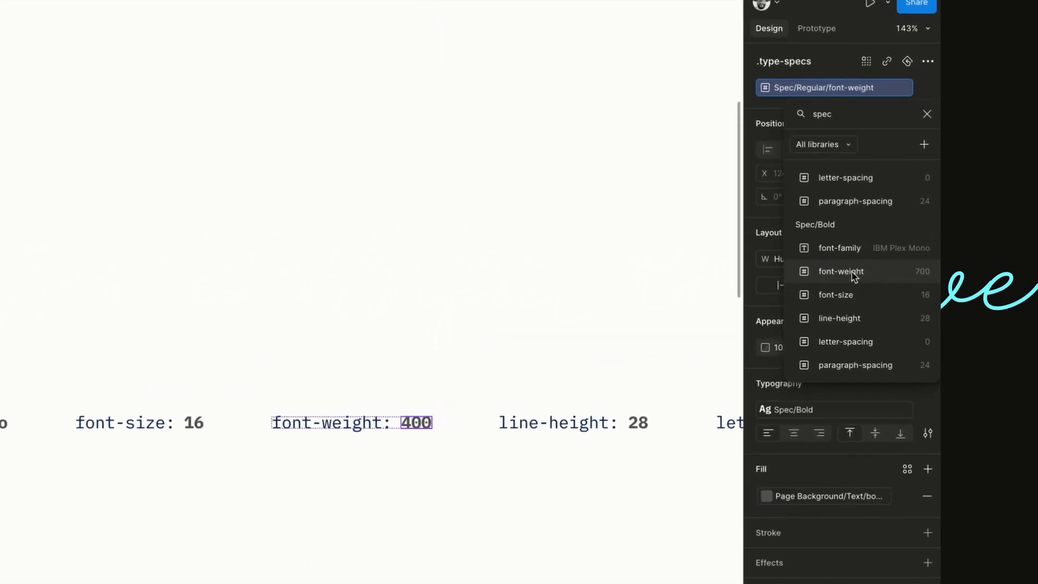
click(874, 238)
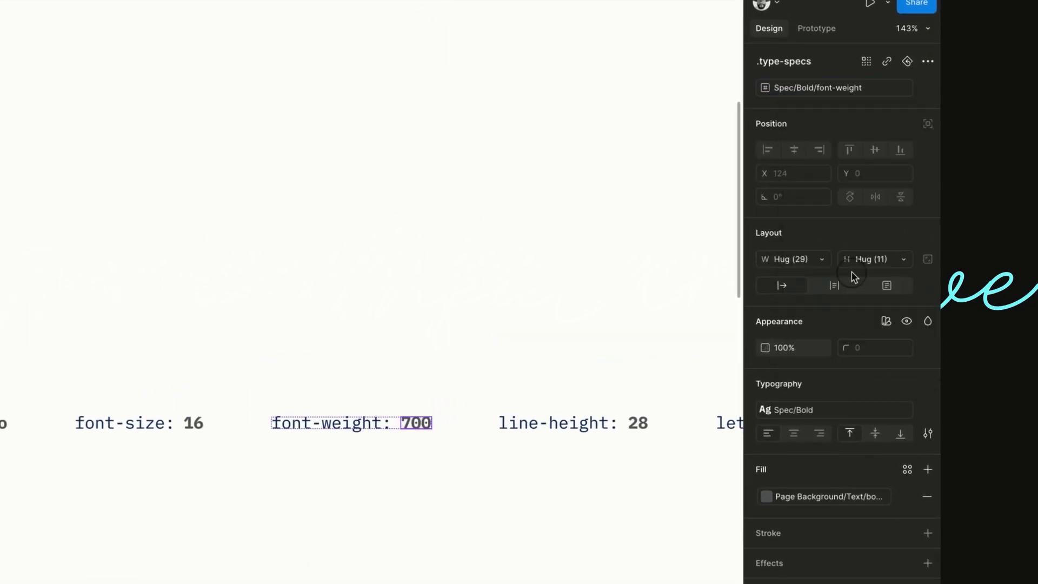
- Clear the selection and review the Spec / Bold row on the Typography / Desktop frame
key(Escape)
key(Escape)
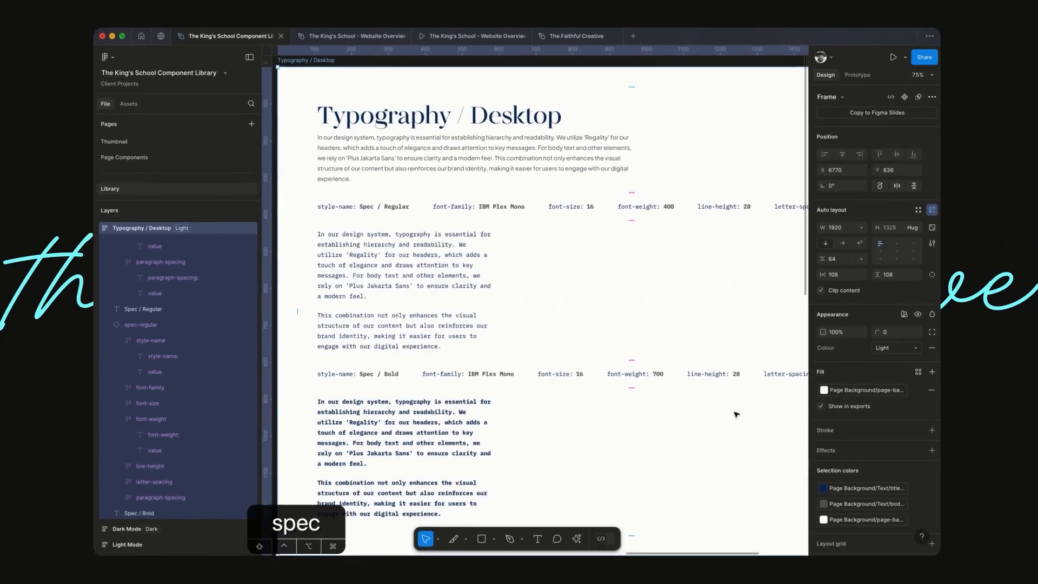
scroll(735, 415, down, 3)
click(718, 450)
scroll(718, 450, down, 3)
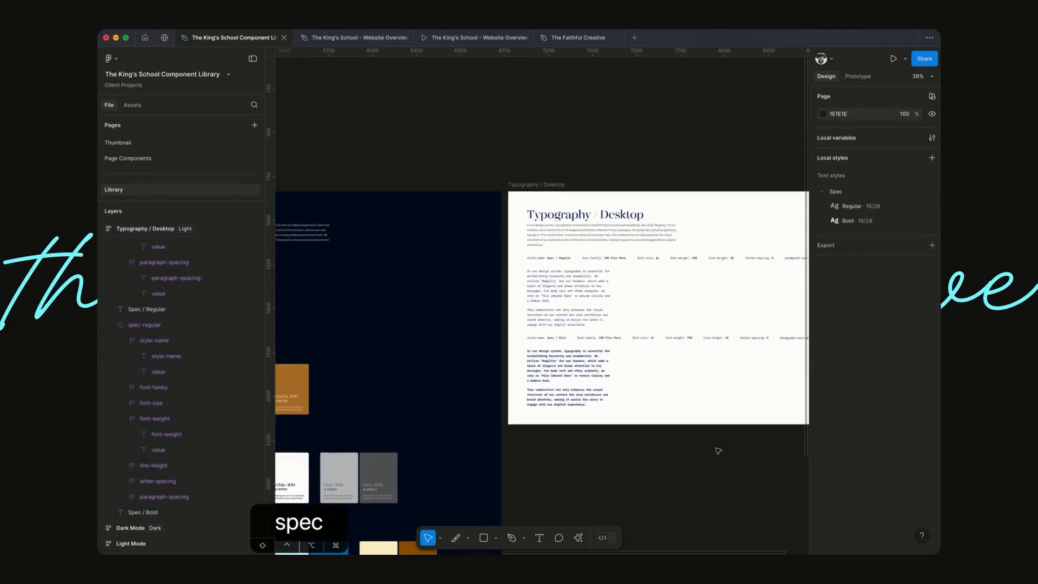
scroll(646, 375, up, 5)
scroll(646, 375, up, 3)
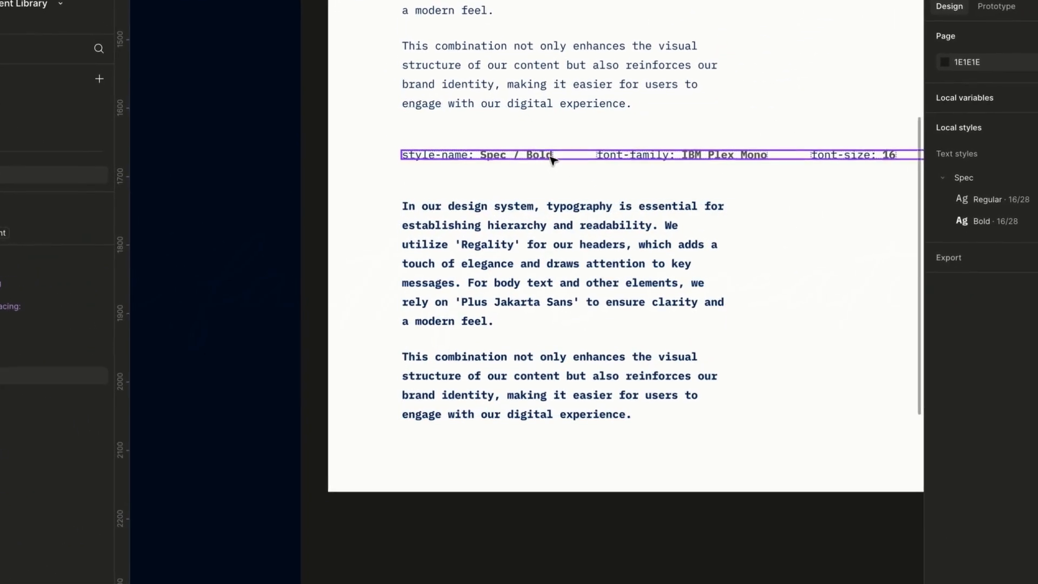
- Rename the layer of the Spec / Bold specs row as spec-bold
click(558, 245)
click(579, 157)
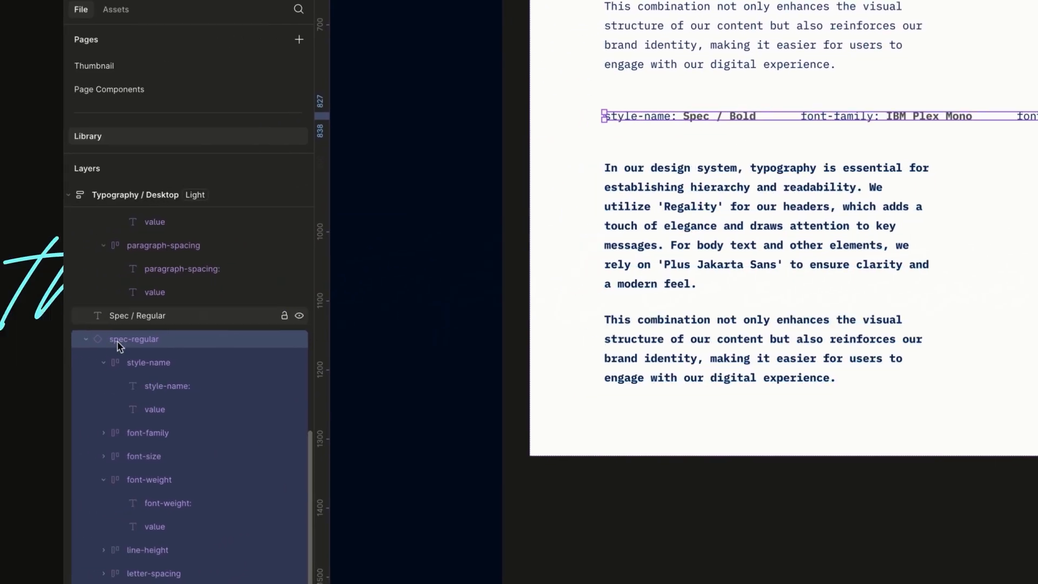
double_click(161, 336)
key(Right)
key(BackSpace)
key(BackSpace)
key(BackSpace)
key(BackSpace)
key(BackSpace)
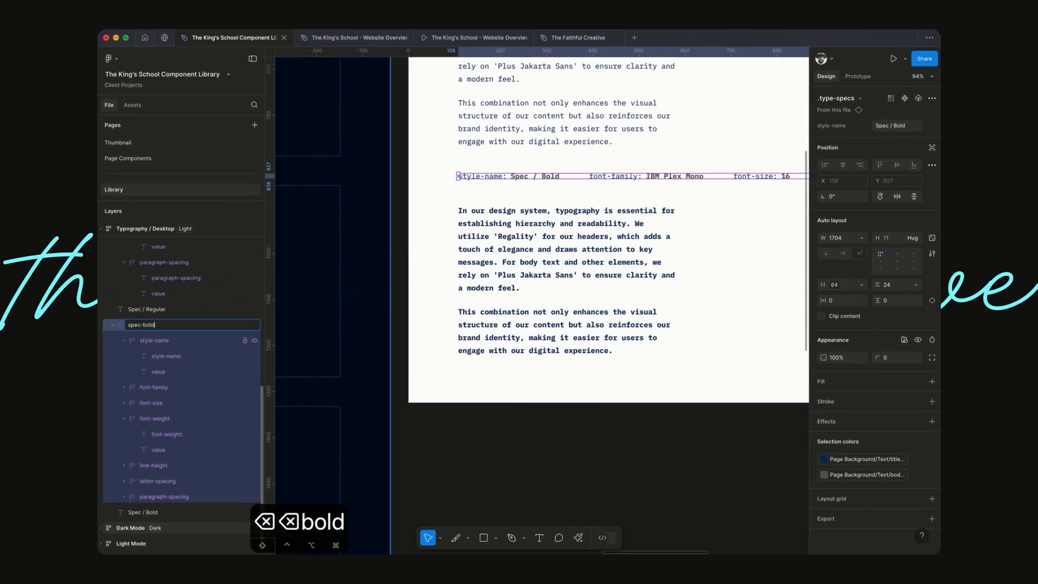
text(bold)
key(Return)
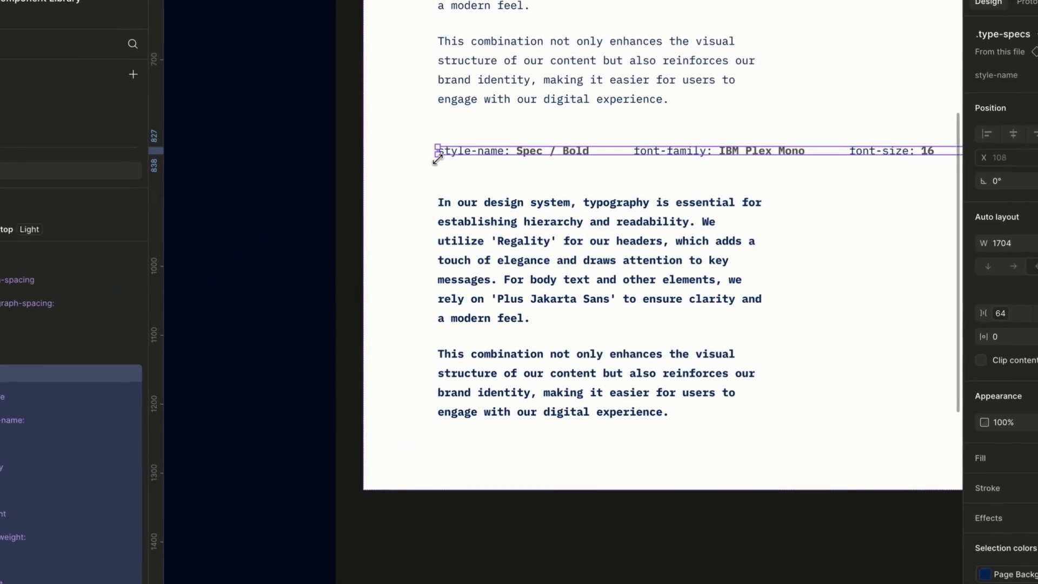
- Duplicate the Spec / Bold specs row and its sample text below the originals, and set the copy's style-name to H1
click(514, 239)
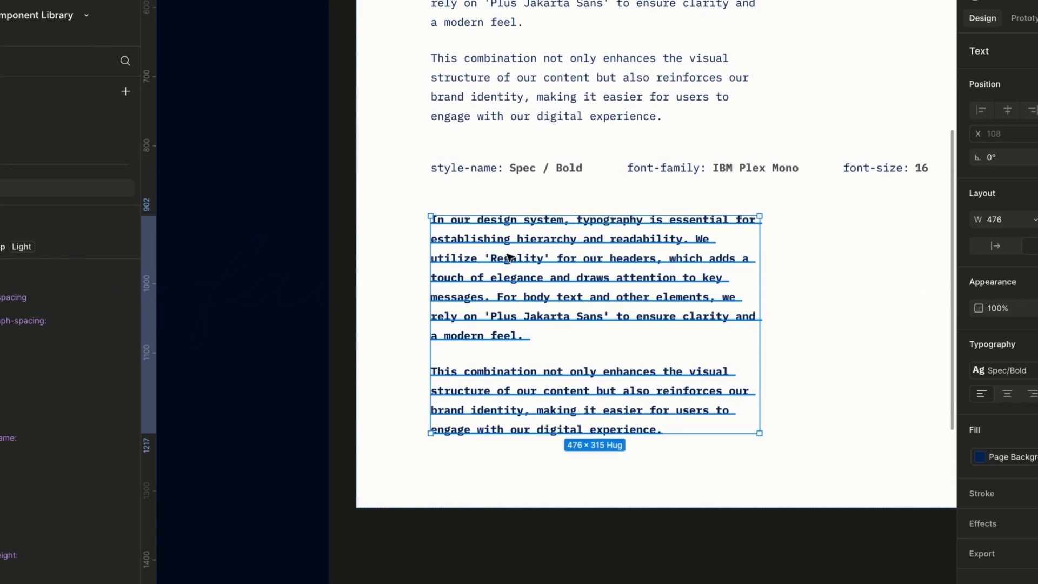
shift+click(514, 169)
key(super+d)
key(Down)
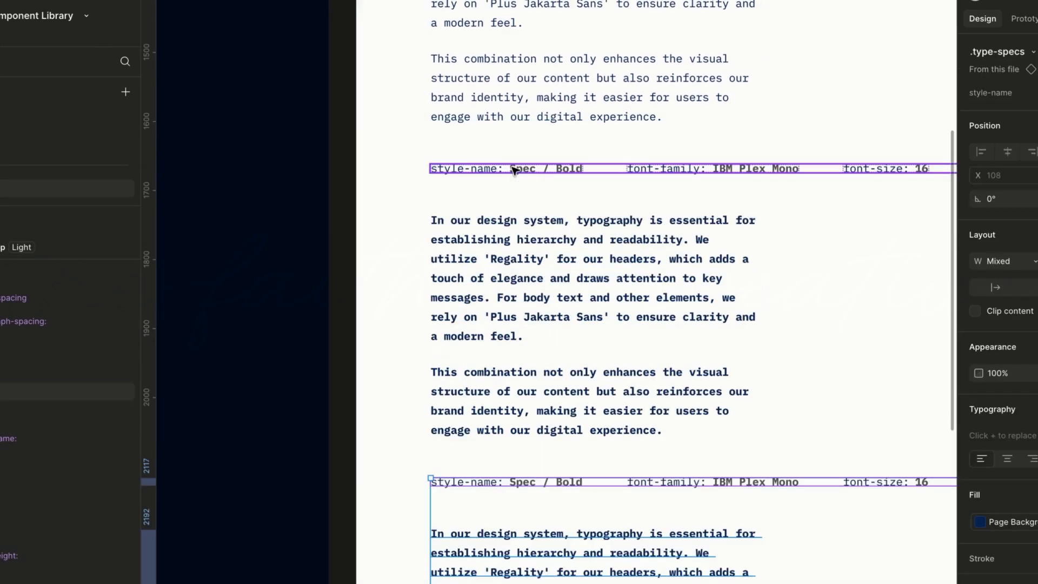
scroll(600, 288, down, 4)
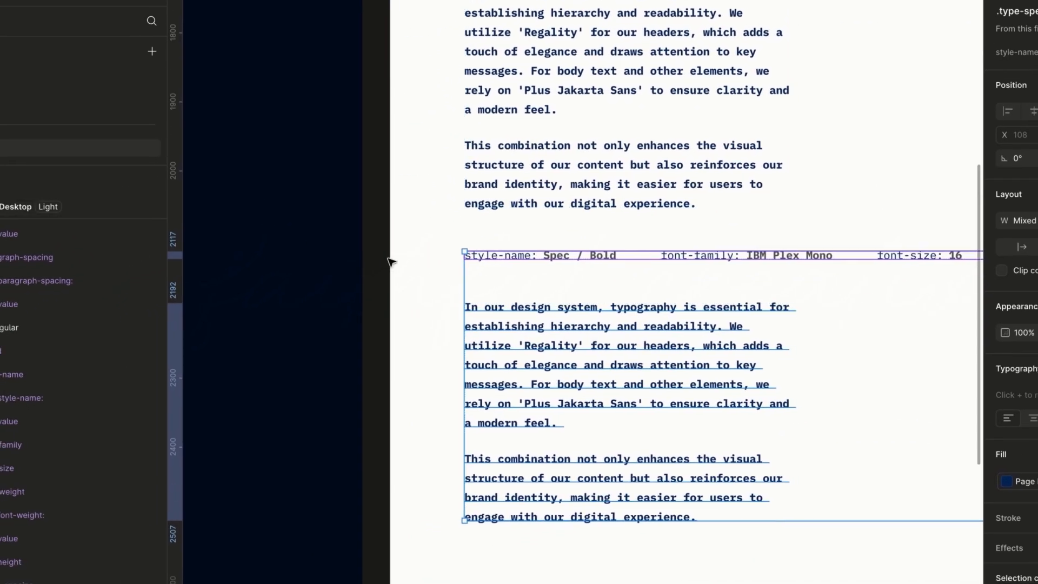
click(388, 258)
super+click(596, 257)
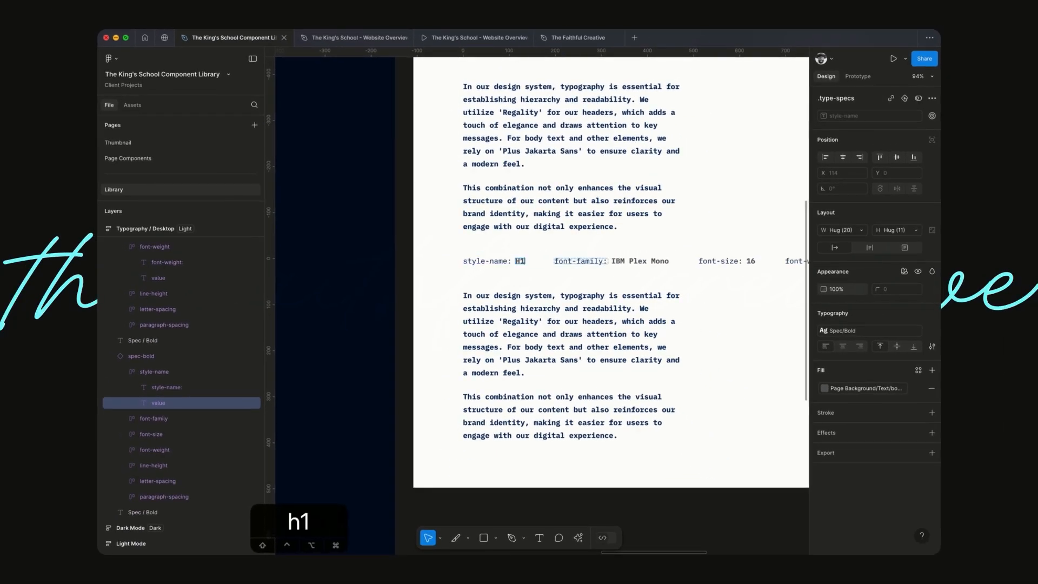
- Switch to the visual identity file in Illustrator and copy the whole "I can do all things through Christ who strengthens me." heading
super+click(557, 312)
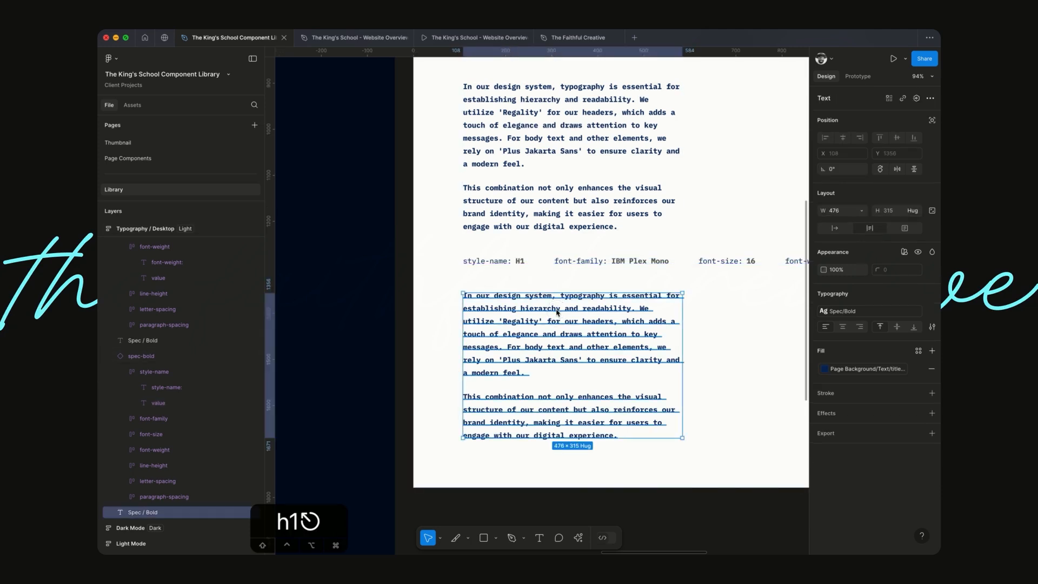
key(super+Tab)
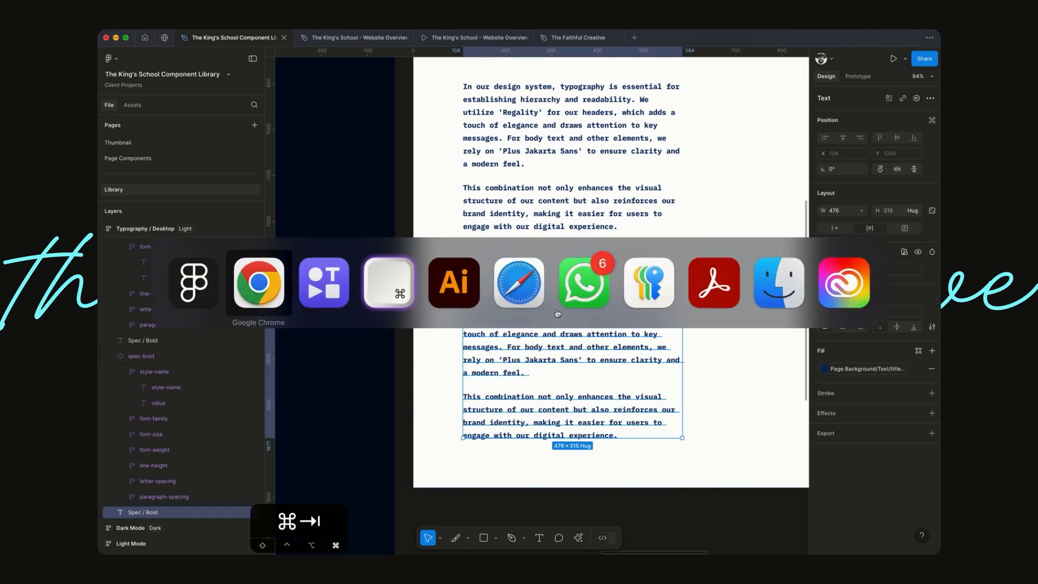
key(super+Tab)
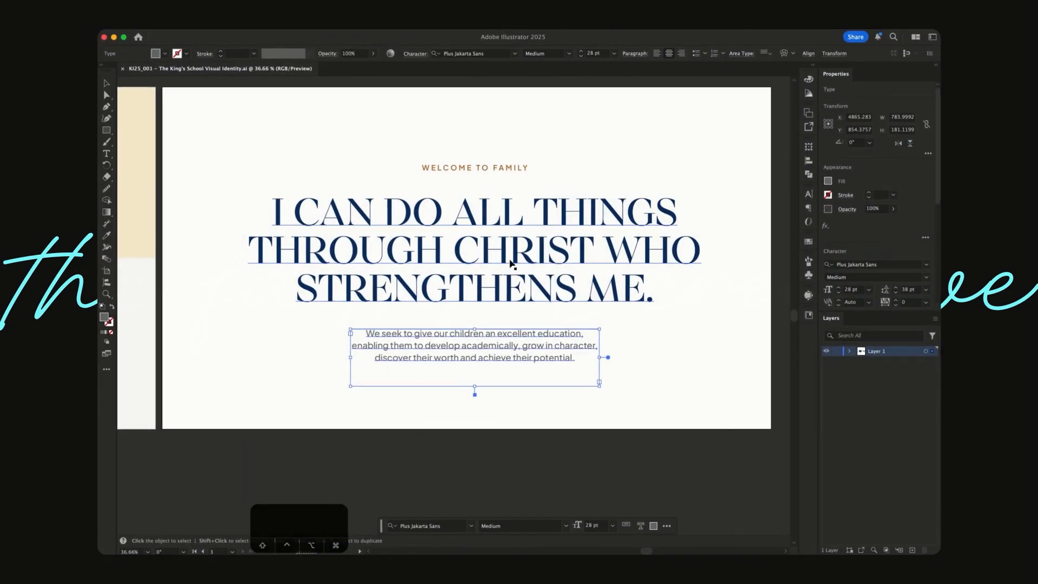
click(511, 263)
double_click(505, 251)
double_click(505, 252)
key(super+a)
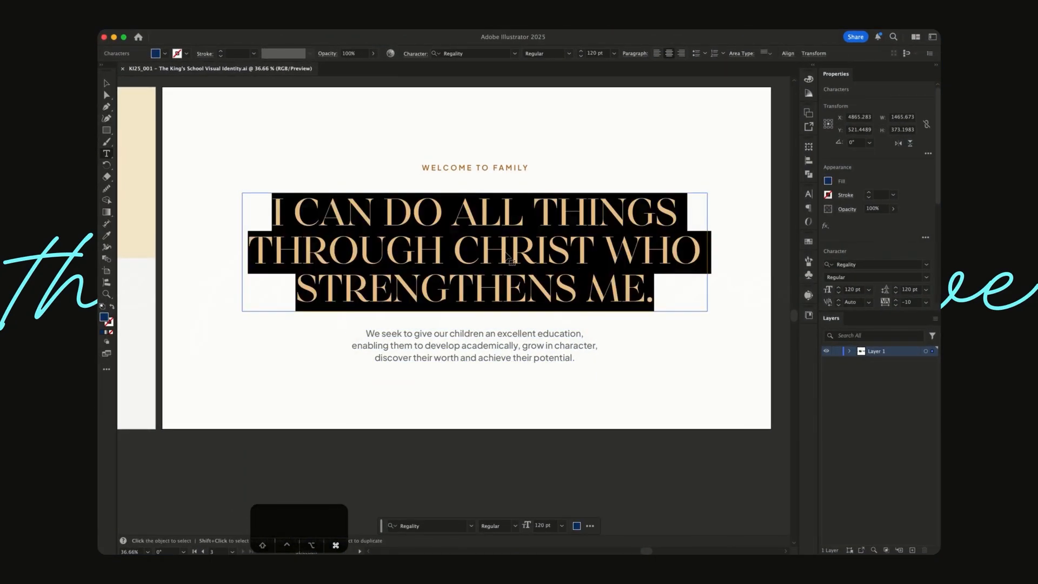
- Switch back to Figma and replace the H1 row's sample text with "I can do all things through Christ who strengthens me."
key(super+Tab)
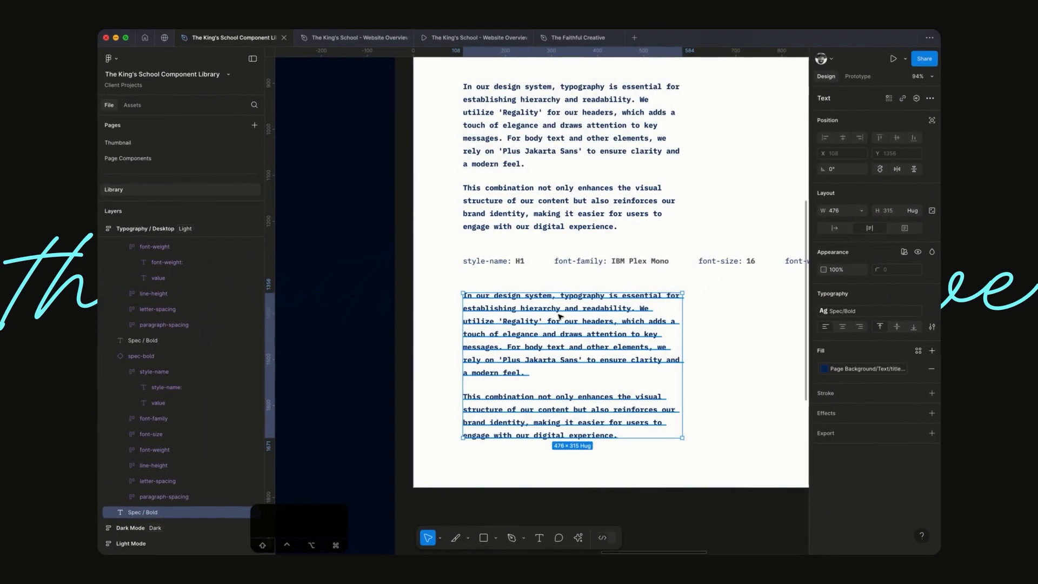
key(Return)
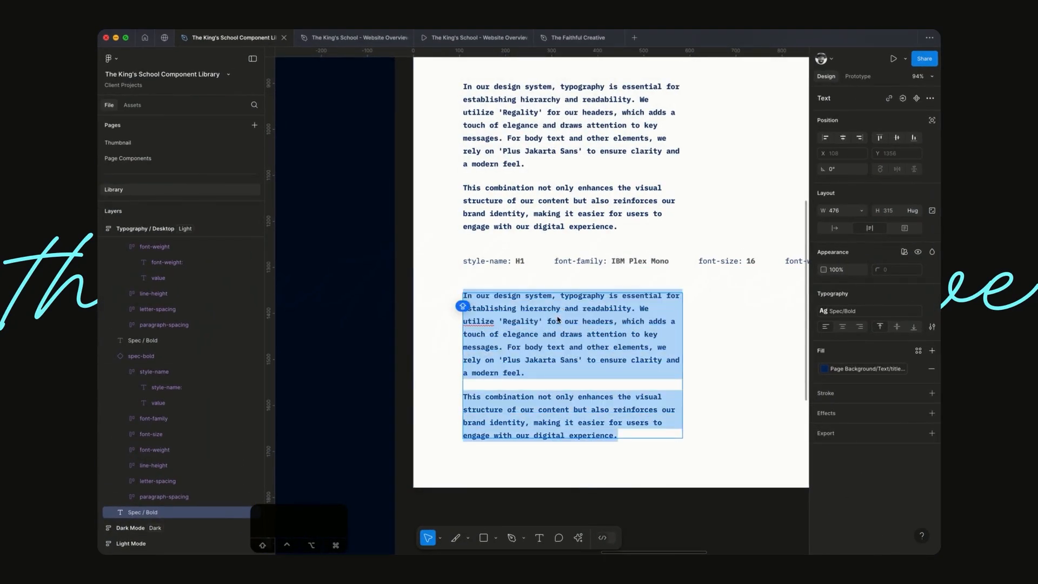
text(I can do all things through Christ who strengthens me.)
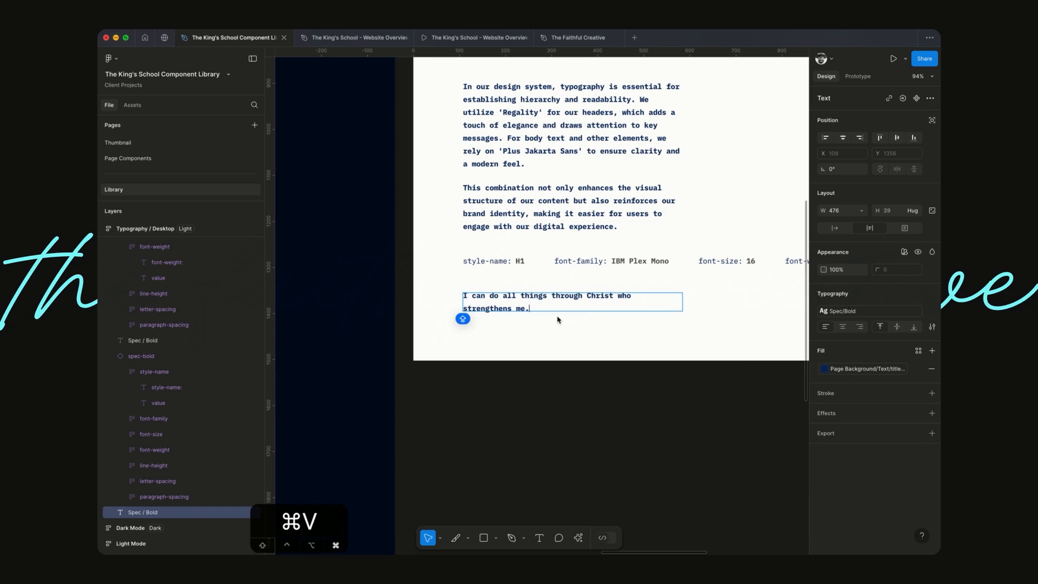
key(Escape)
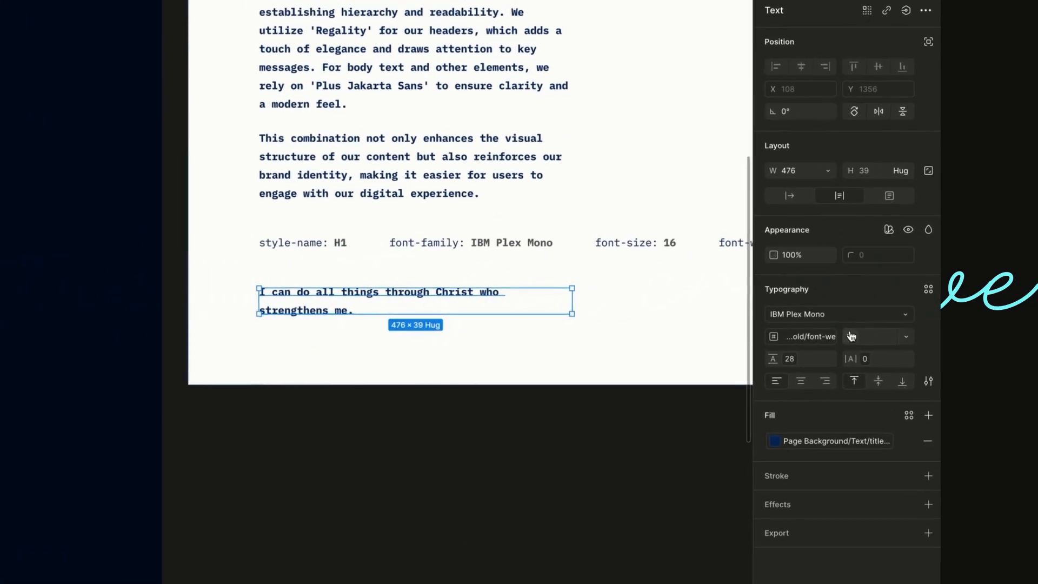
- Detach the Spec/Bold typography variables from the H1 sample text, keeping the font size at 16
click(864, 328)
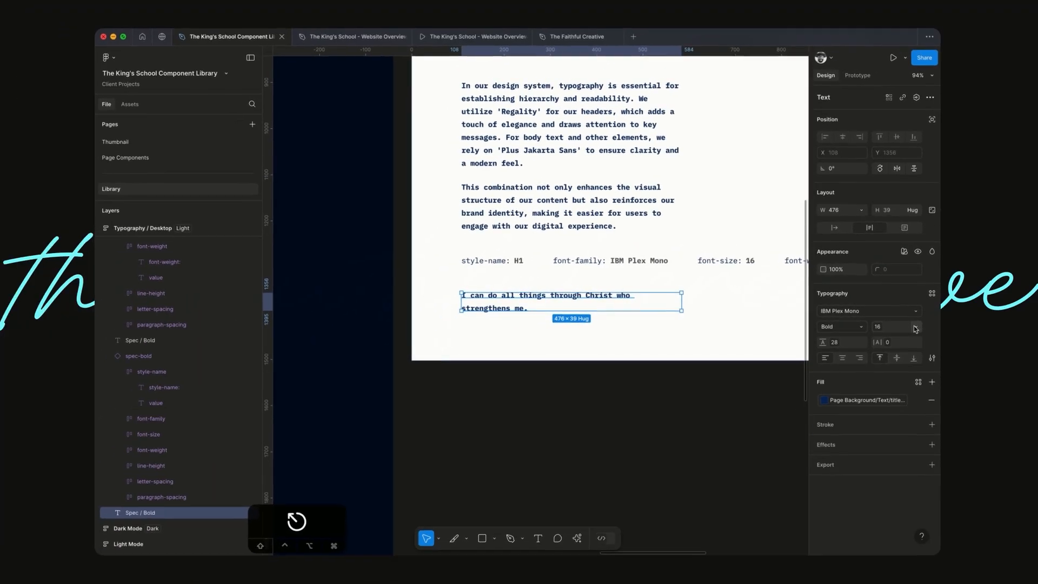
click(915, 328)
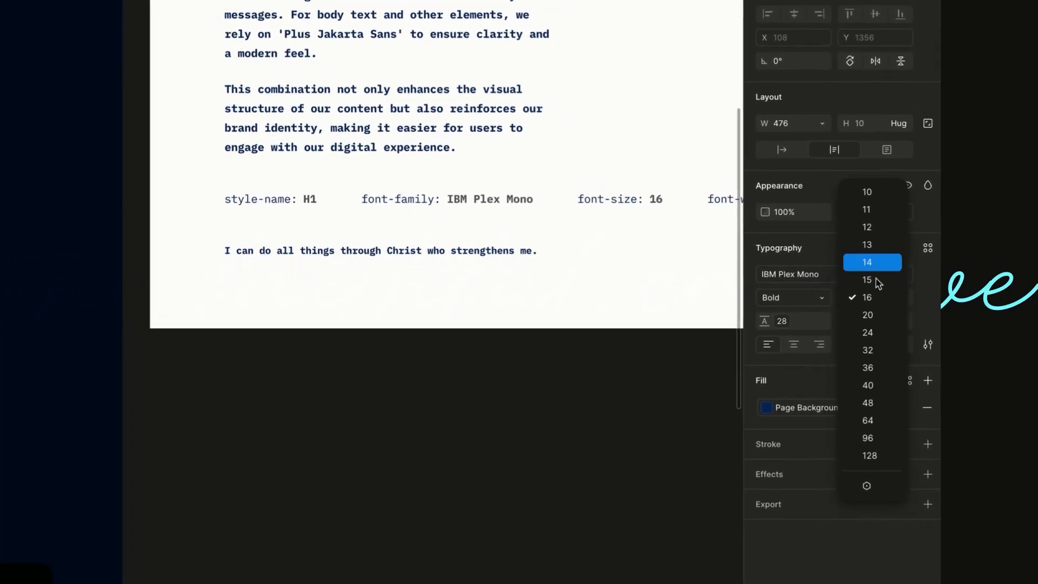
click(867, 298)
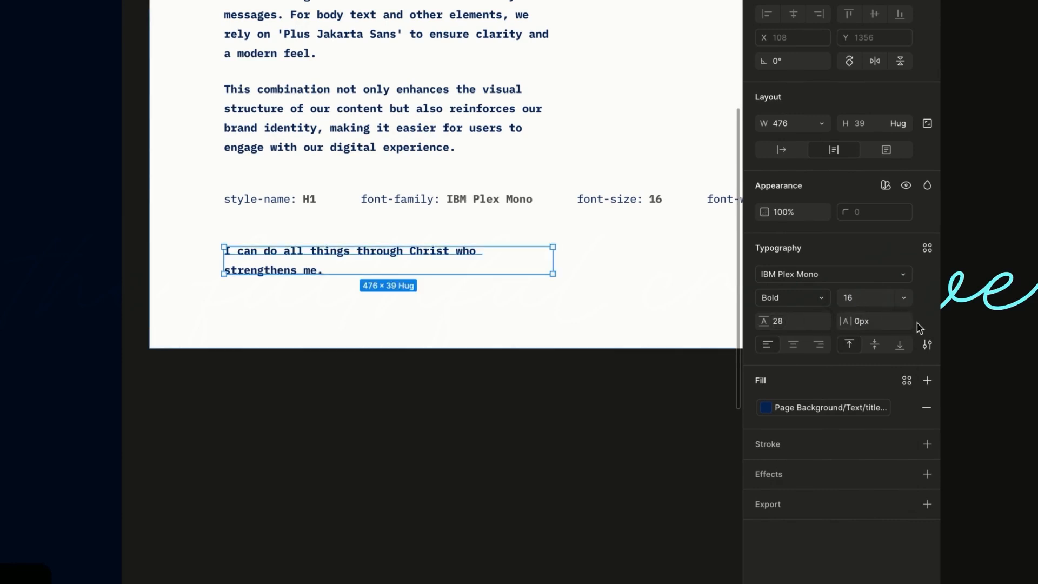
click(927, 344)
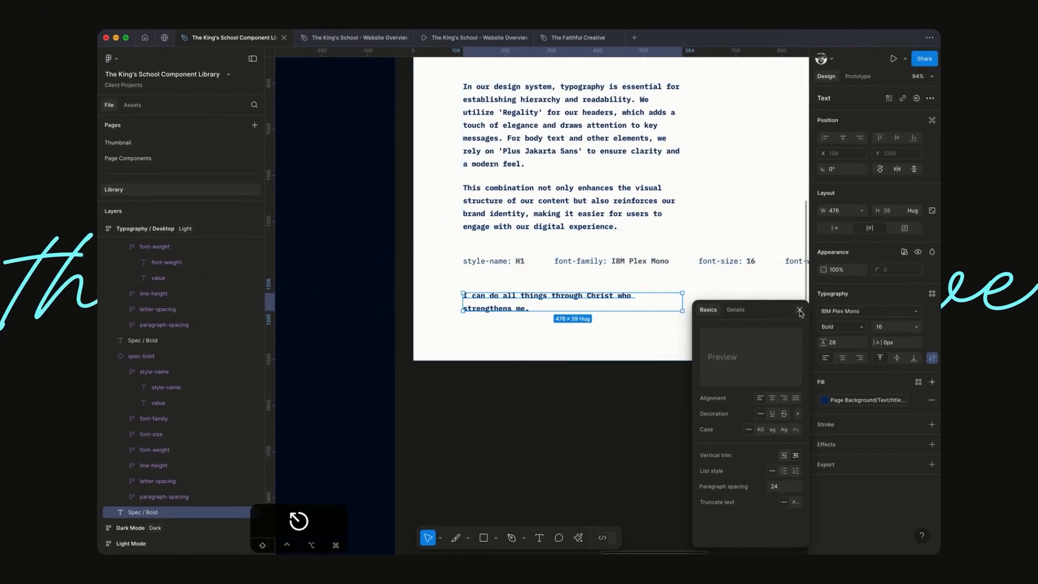
click(799, 311)
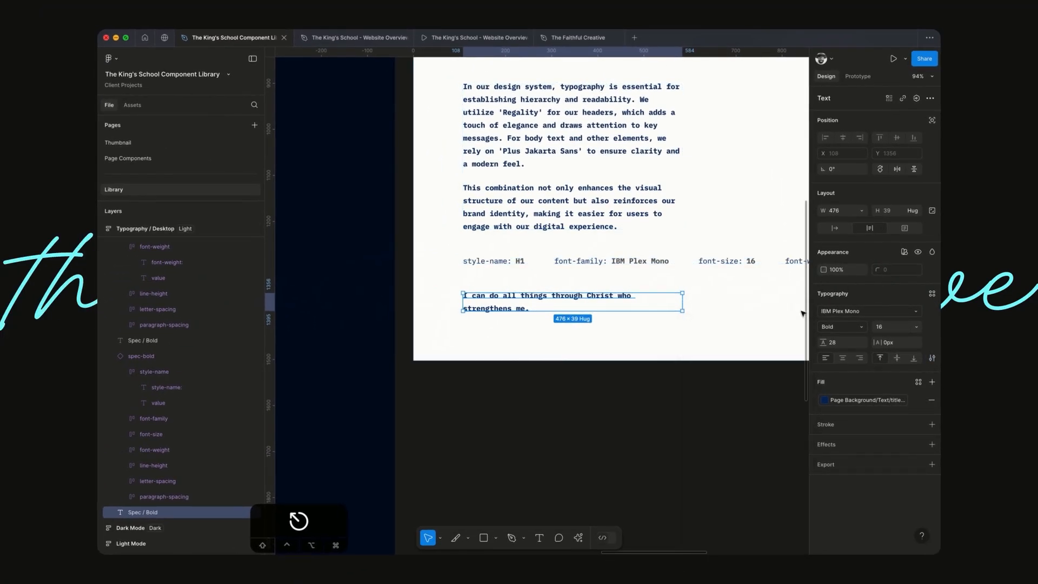
- Set the H1 sample text's font to Regality and its size to 80, consulting the Material Design type scale in Chrome
click(877, 311)
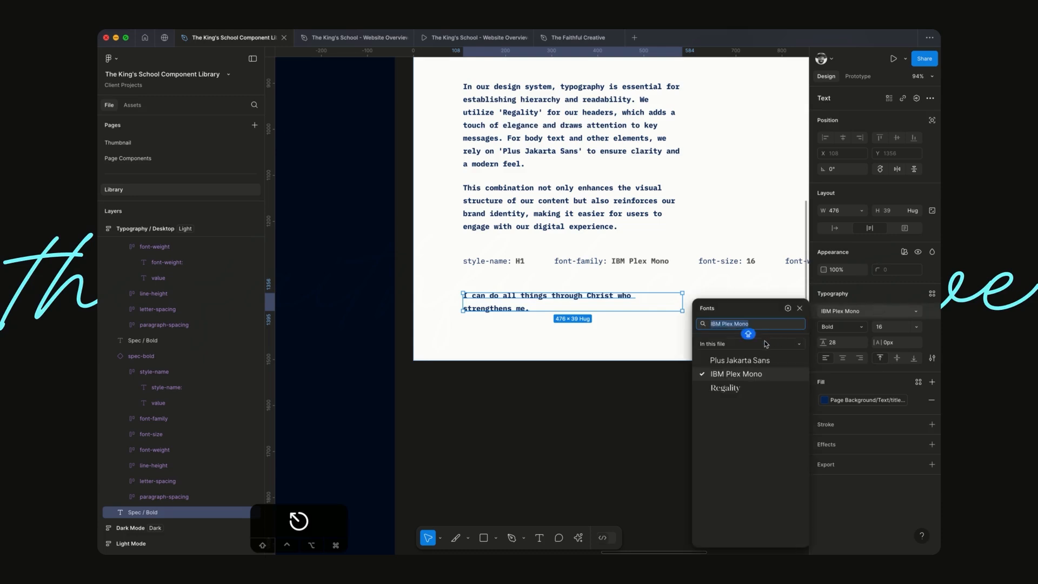
click(729, 387)
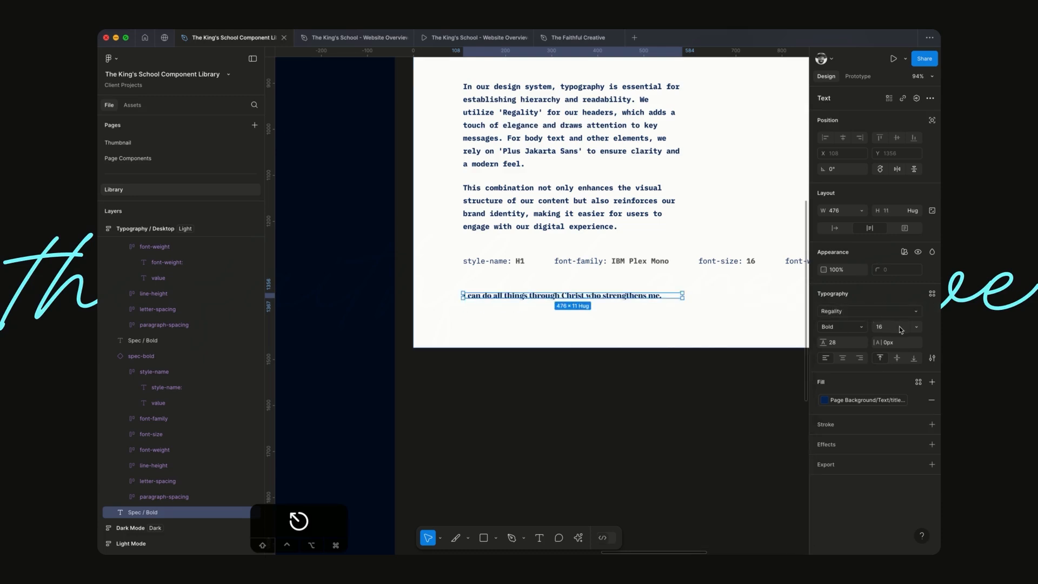
key(super+Tab)
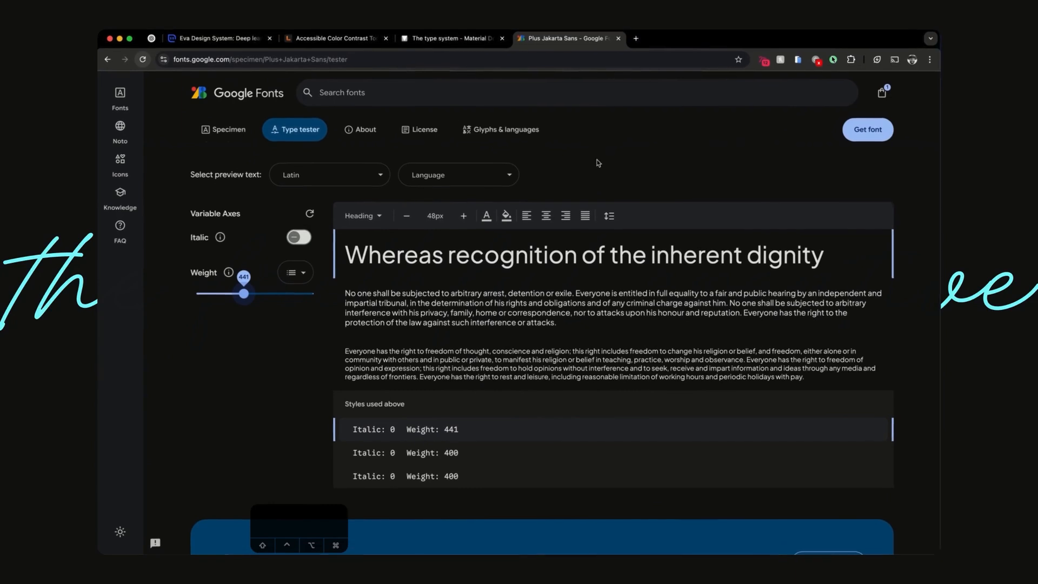
click(464, 41)
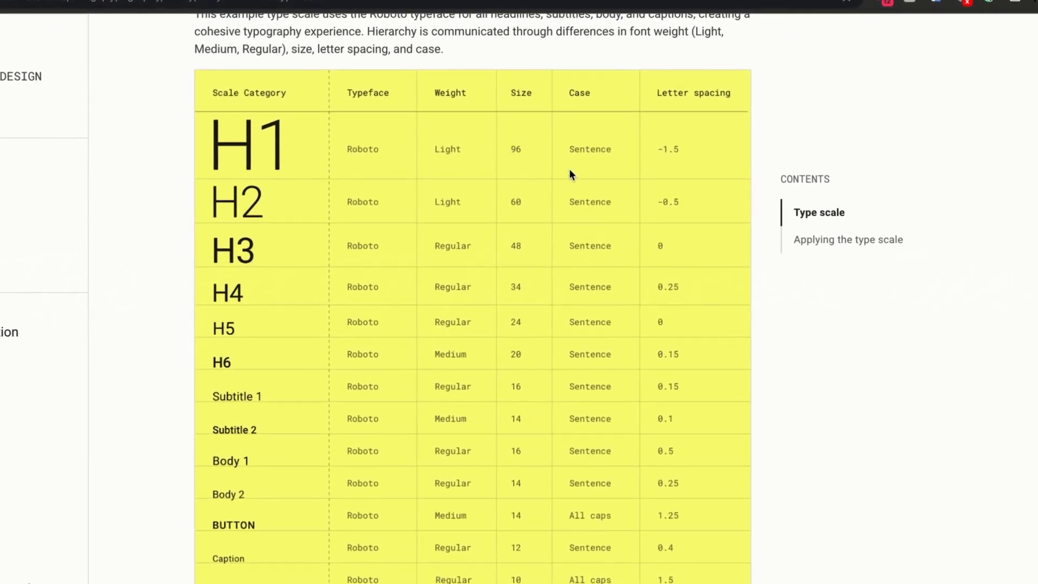
key(super+Tab)
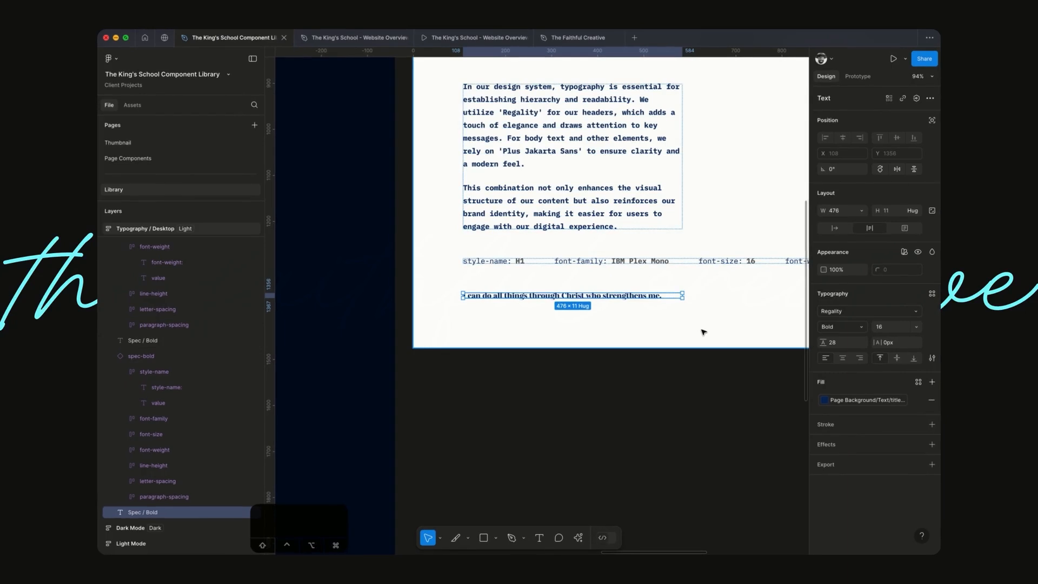
text(80)
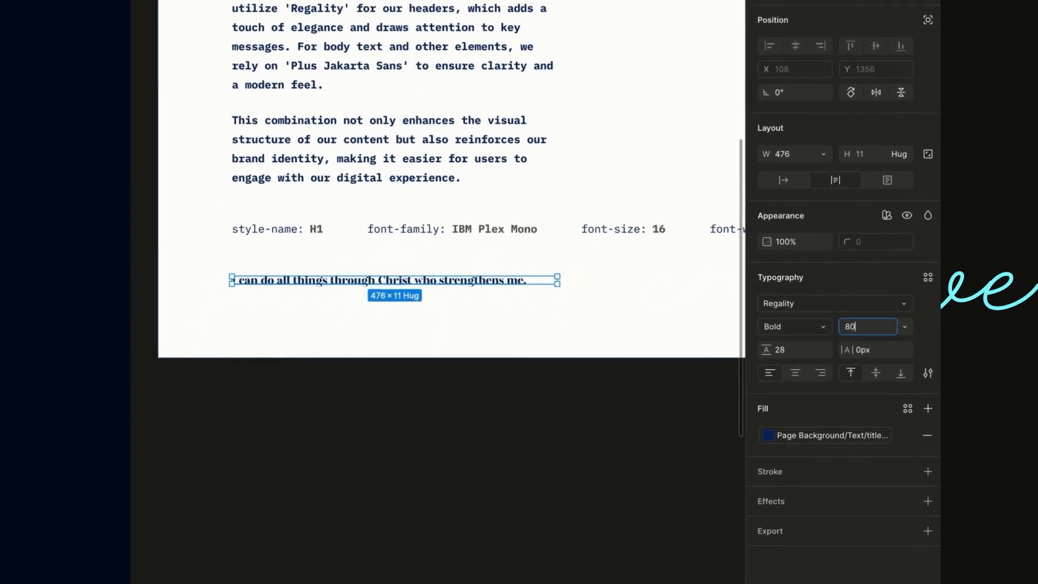
key(Return)
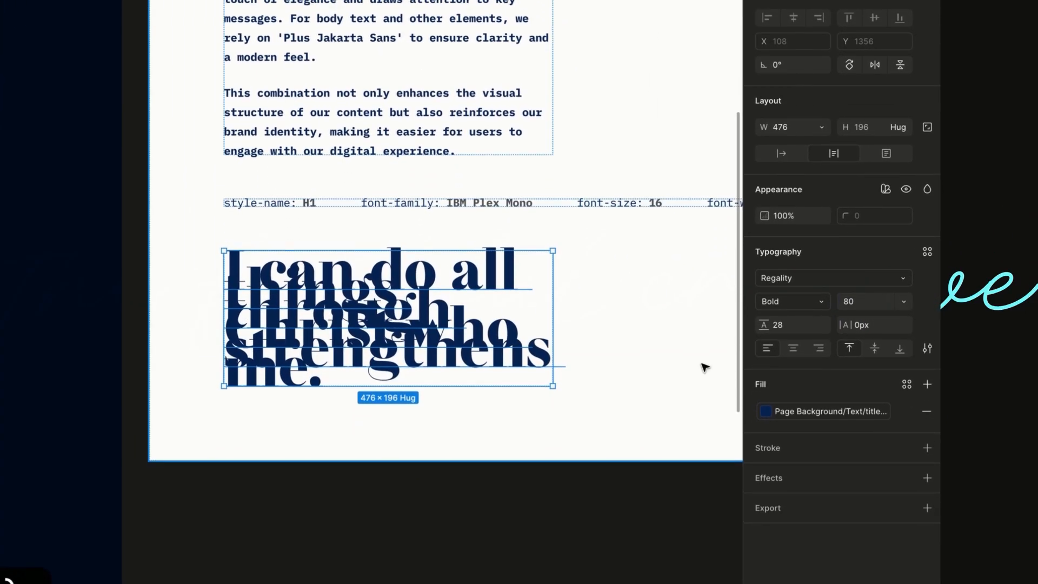
- Set the H1 sample text to uppercase with Auto line height
scroll(706, 368, right, 3)
scroll(707, 367, down, 2)
click(927, 350)
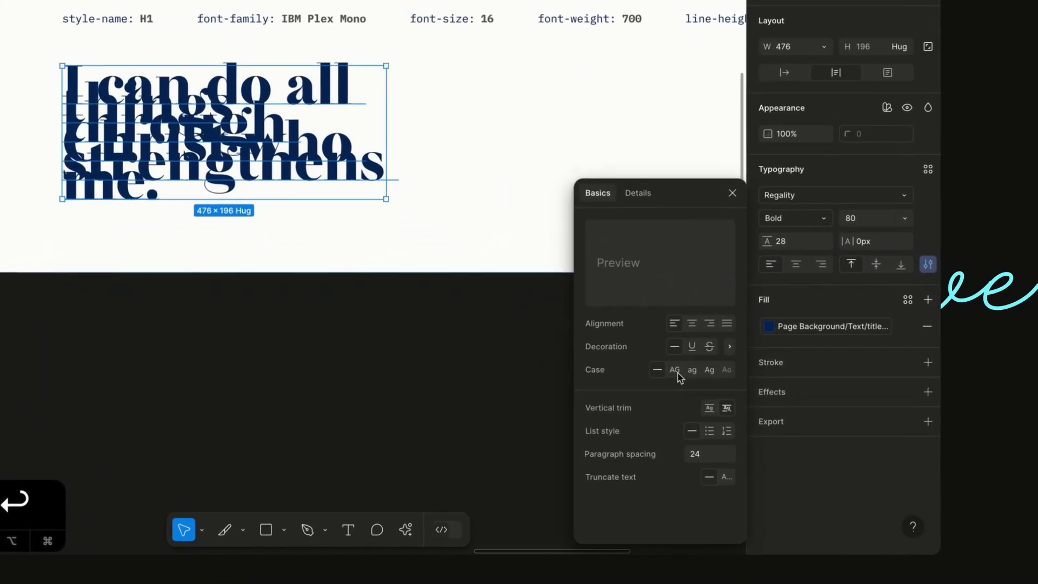
click(760, 429)
click(781, 275)
text(Auto)
key(Return)
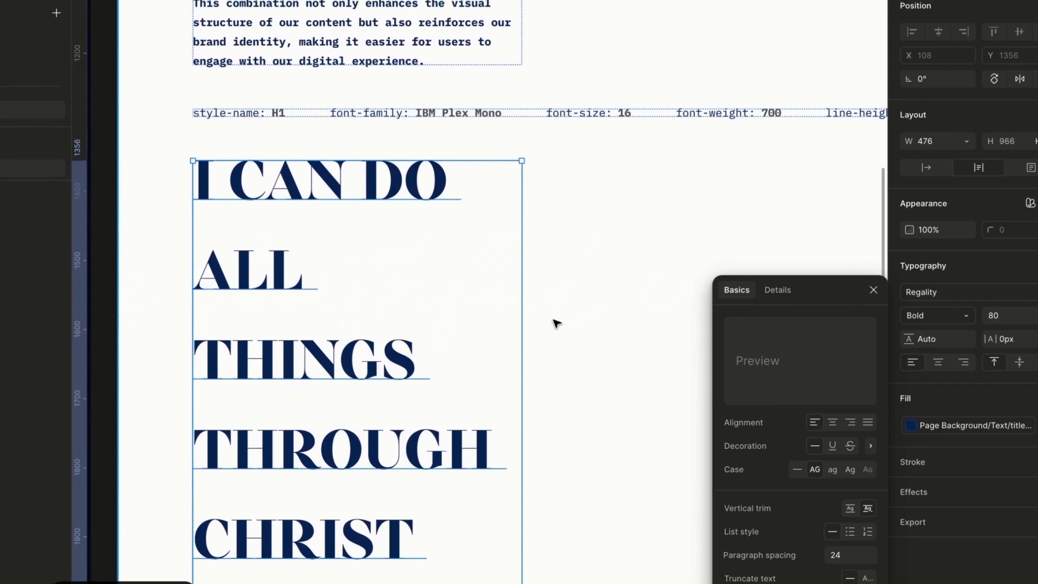
- Widen the H1 sample text box to about 1550 so the heading fits on two lines
scroll(408, 301, down, 5)
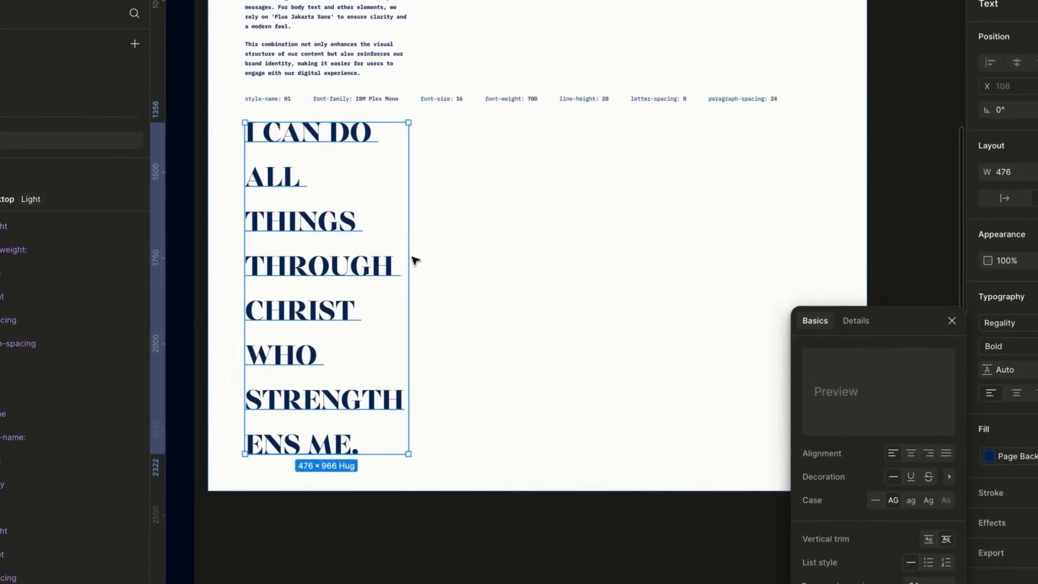
drag(409, 261, 645, 208)
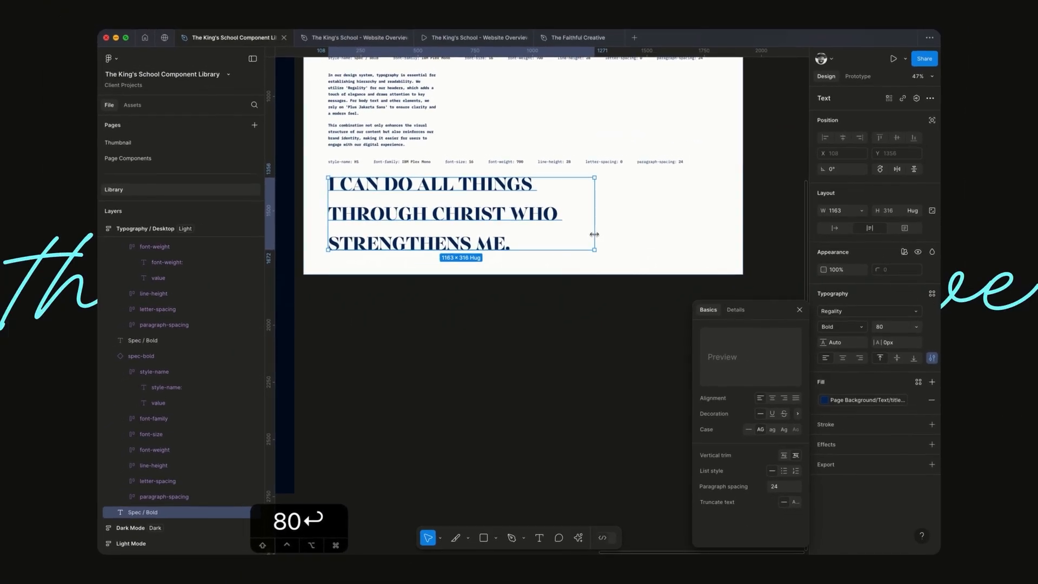
drag(640, 219, 670, 216)
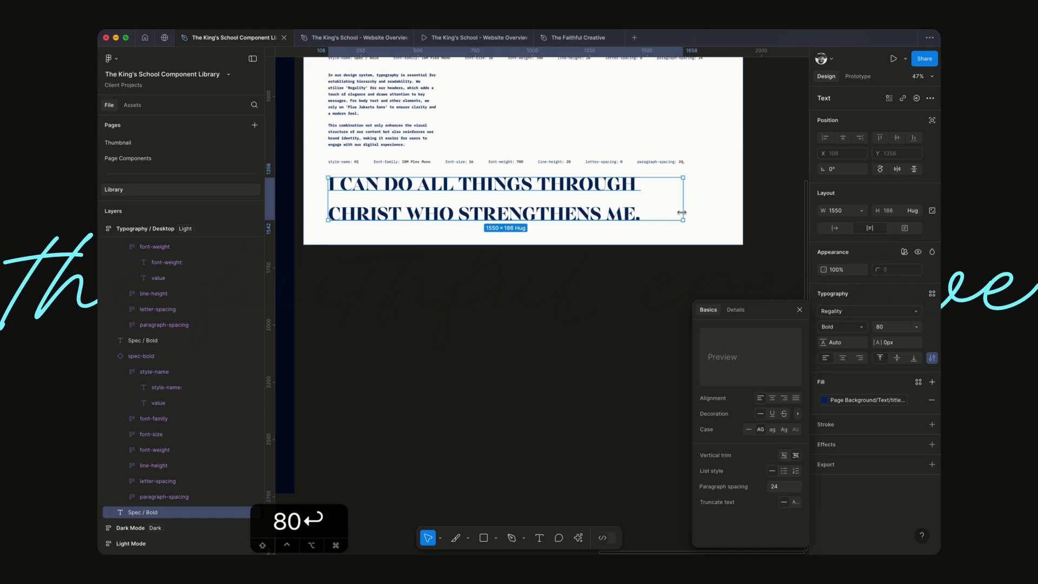
- Reduce the line height of the H1 sample text to 82
scroll(532, 206, up, 5)
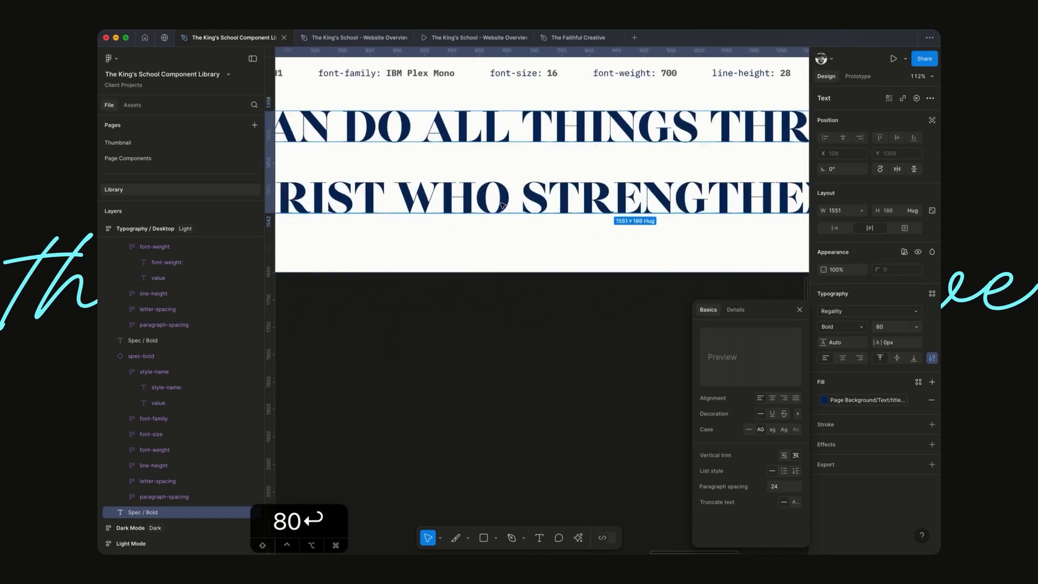
scroll(501, 204, left, 1)
scroll(573, 229, down, 4)
key(super+0)
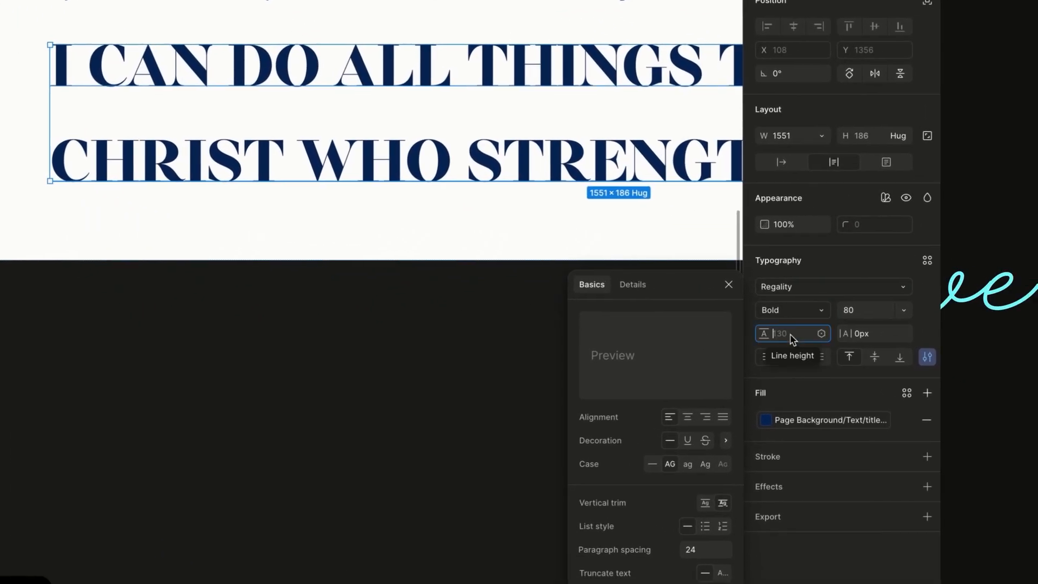
key(shift+Down)
key(shift+Down)
key(shift+Down)
key(shift+Down)
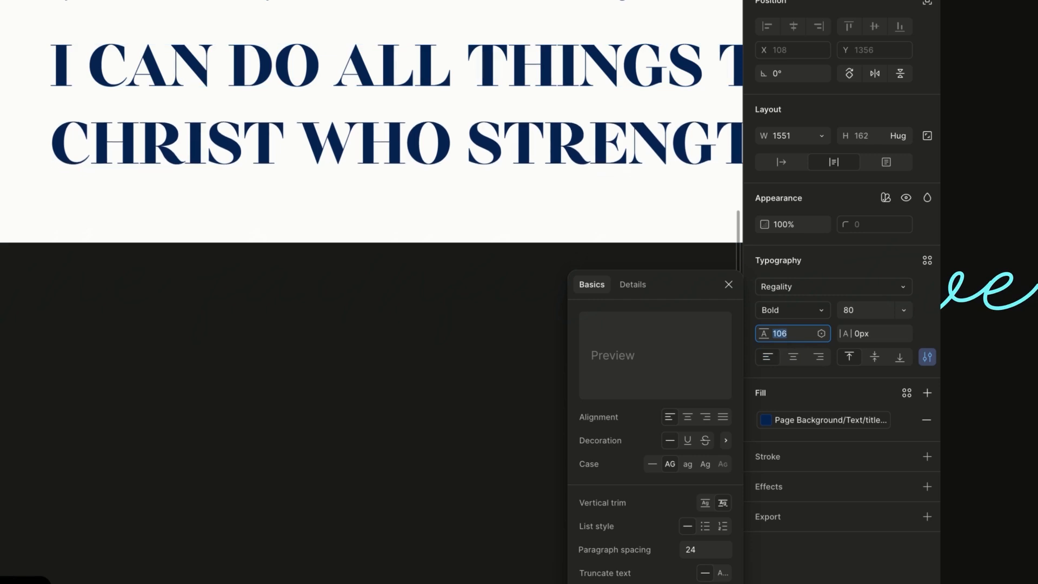
key(Down)
key(Down)
key(Down)
key(Down)
key(Down)
key(Down)
key(Down)
key(Down)
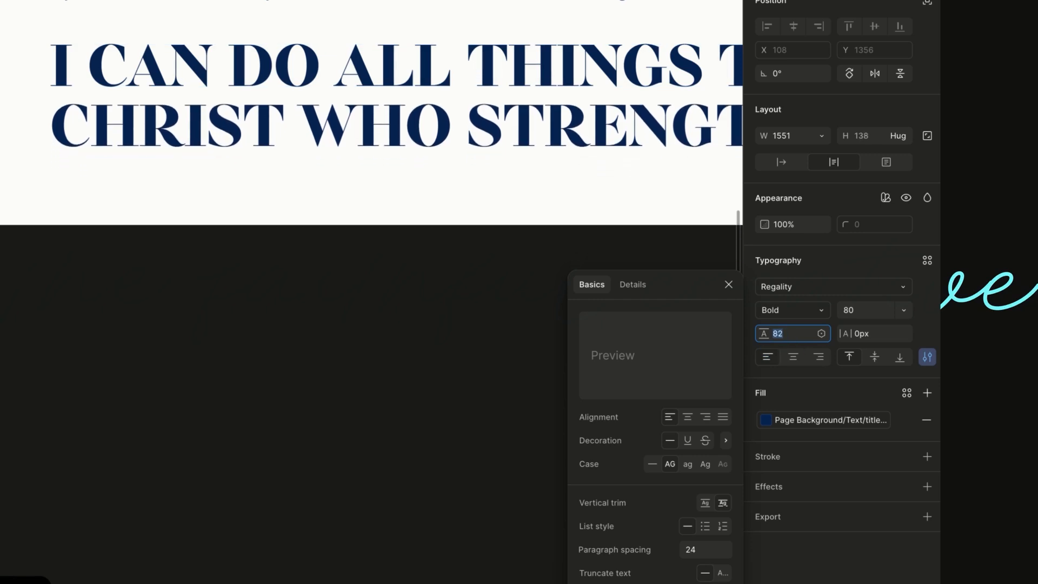
- Set the H1 sample text's font weight to Medium and its paragraph spacing to 0
click(810, 315)
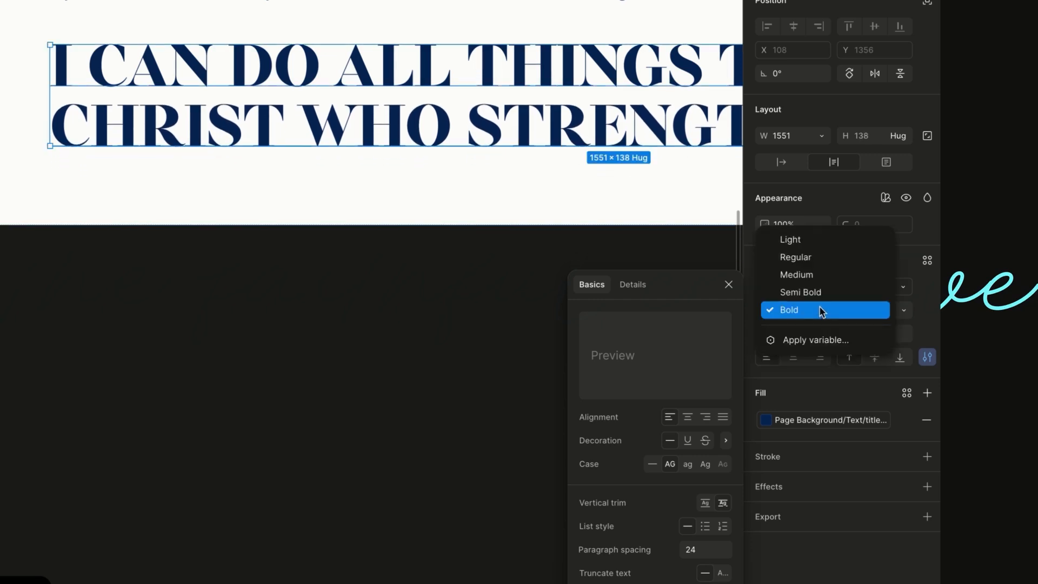
click(814, 275)
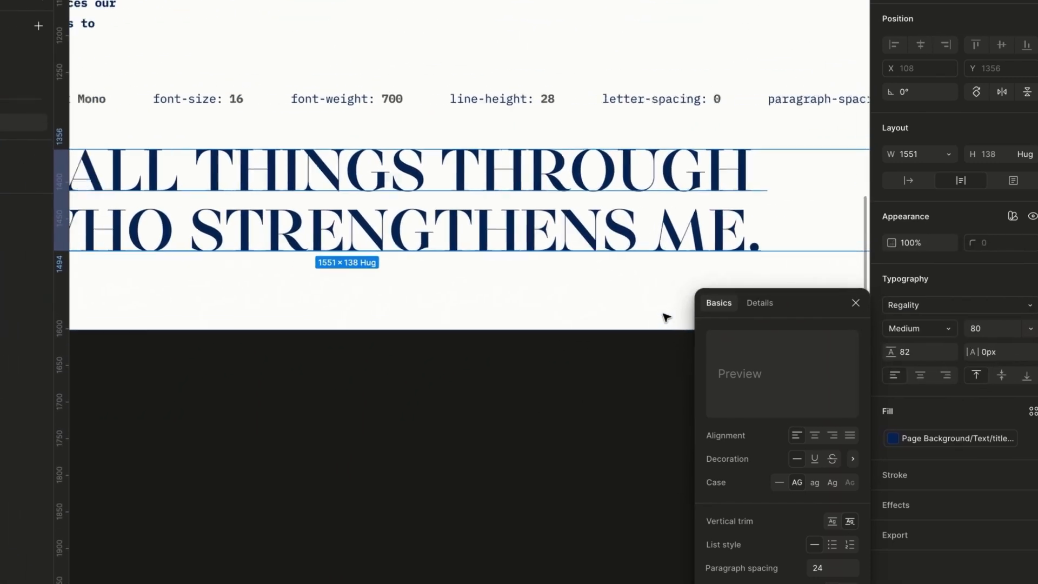
scroll(666, 317, down, 2)
scroll(666, 318, left, 5)
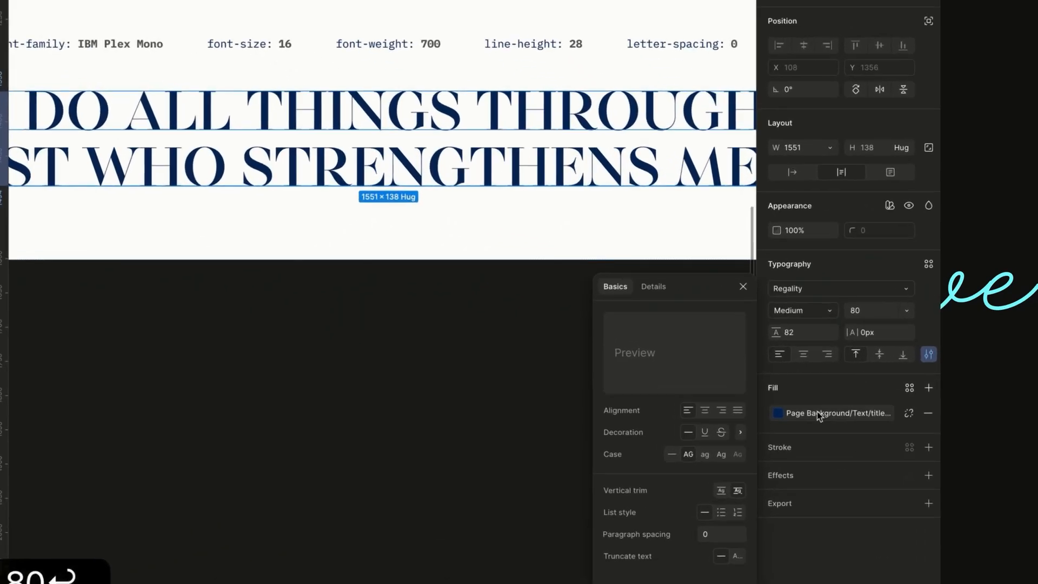
click(800, 309)
scroll(605, 322, down, 3)
scroll(604, 322, left, 5)
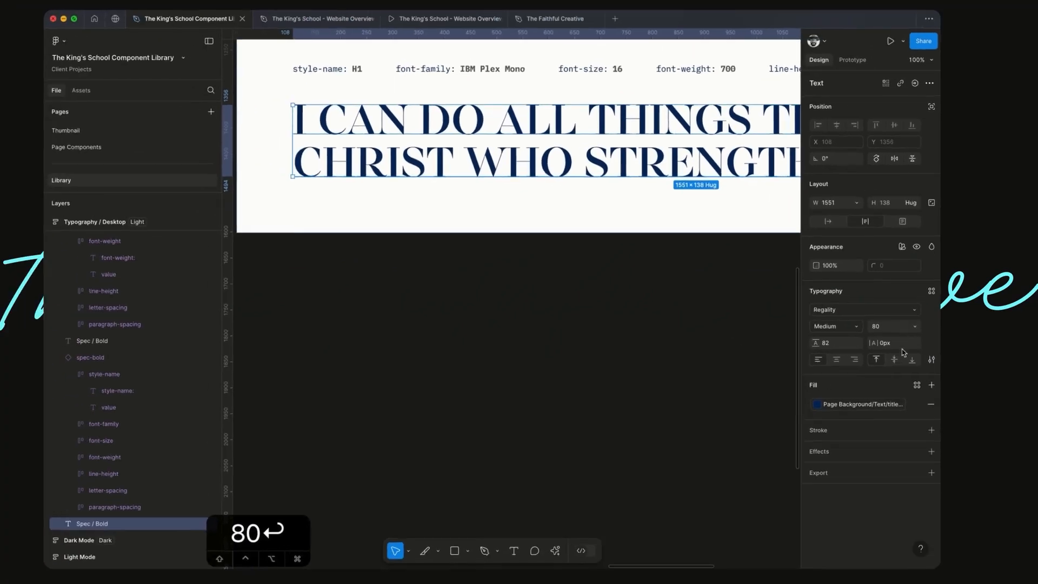
- Set the H1 sample text's letter spacing to -1px and check the heading on the canvas
click(890, 346)
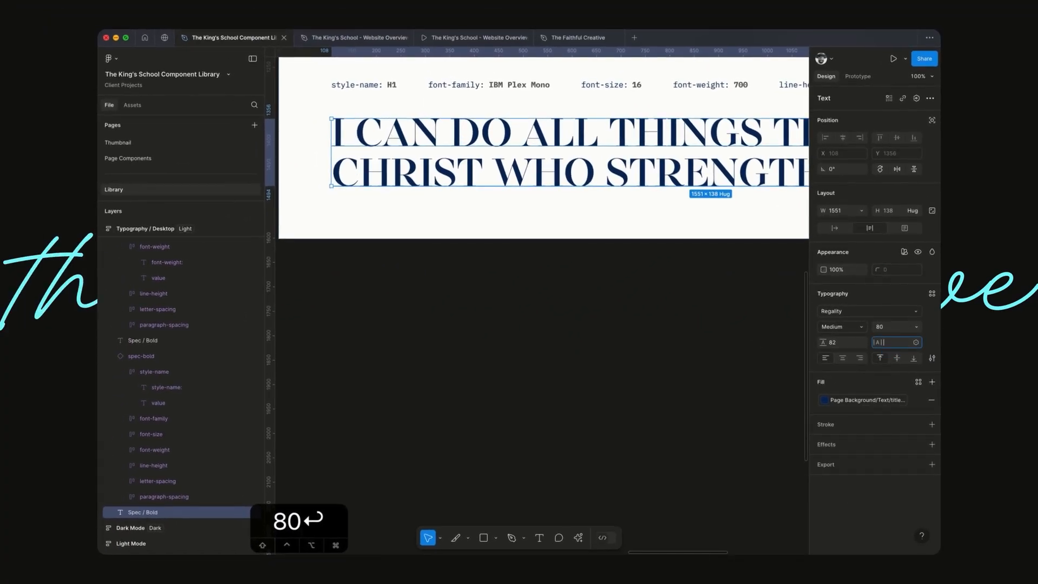
text(-1)
key(Tab)
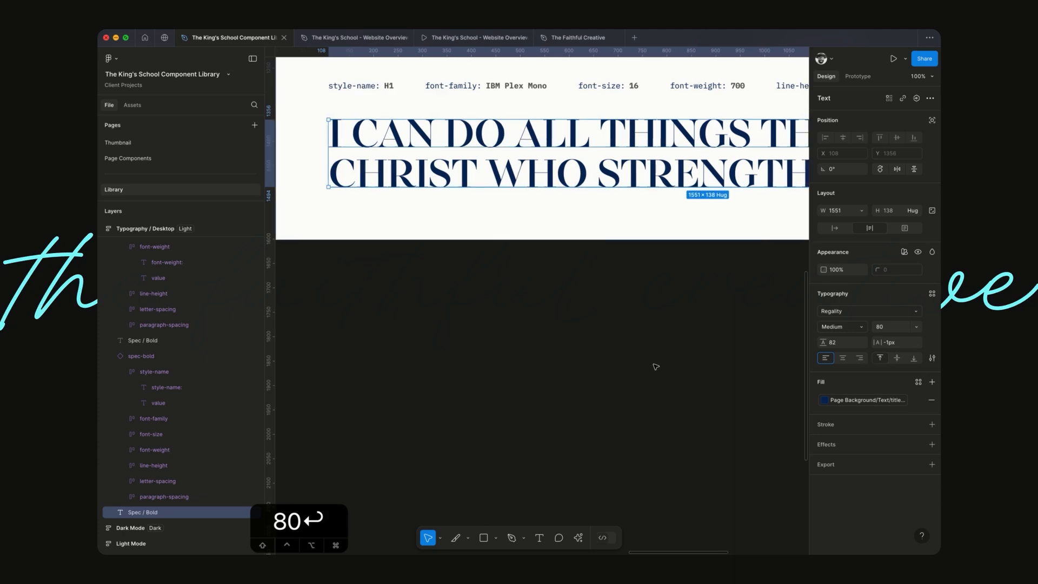
scroll(655, 367, right, 3)
scroll(655, 366, up, 1)
click(655, 367)
scroll(655, 367, left, 2)
scroll(656, 366, down, 1)
scroll(655, 366, up, 5)
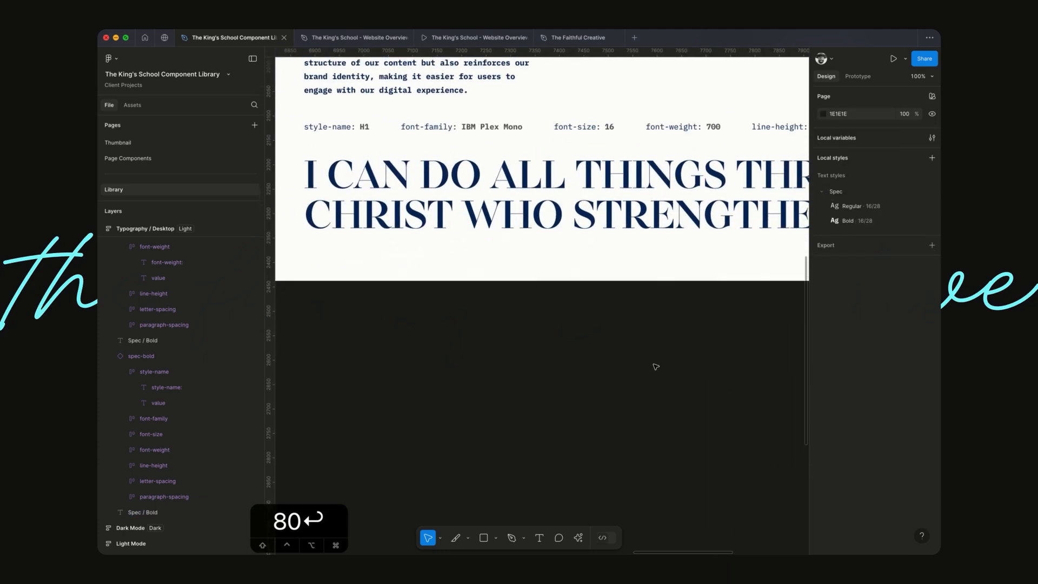
scroll(655, 366, down, 3)
scroll(655, 367, up, 3)
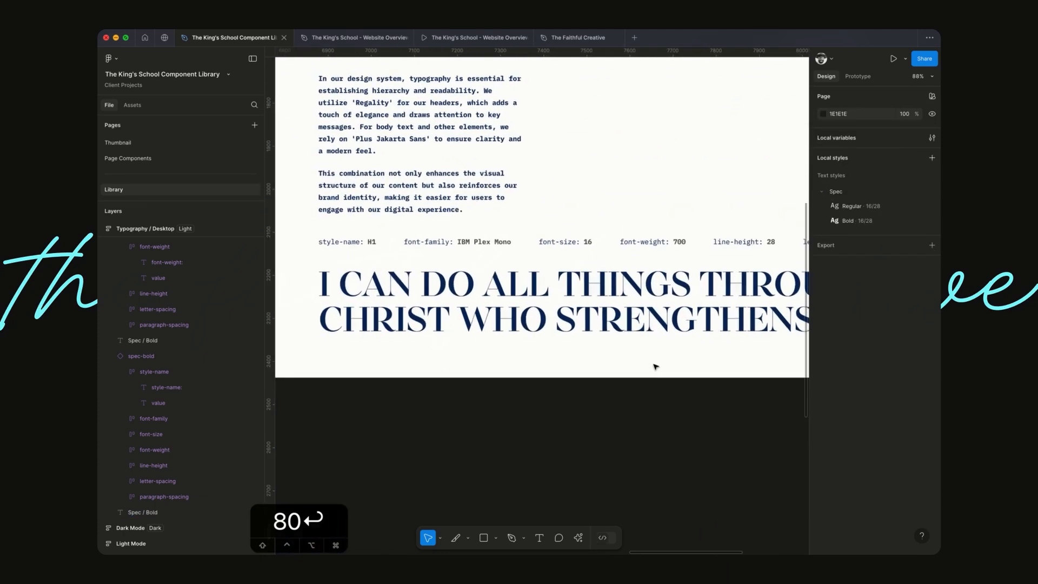
- Rename the H1 sample text layer as H1 / Medium
click(631, 319)
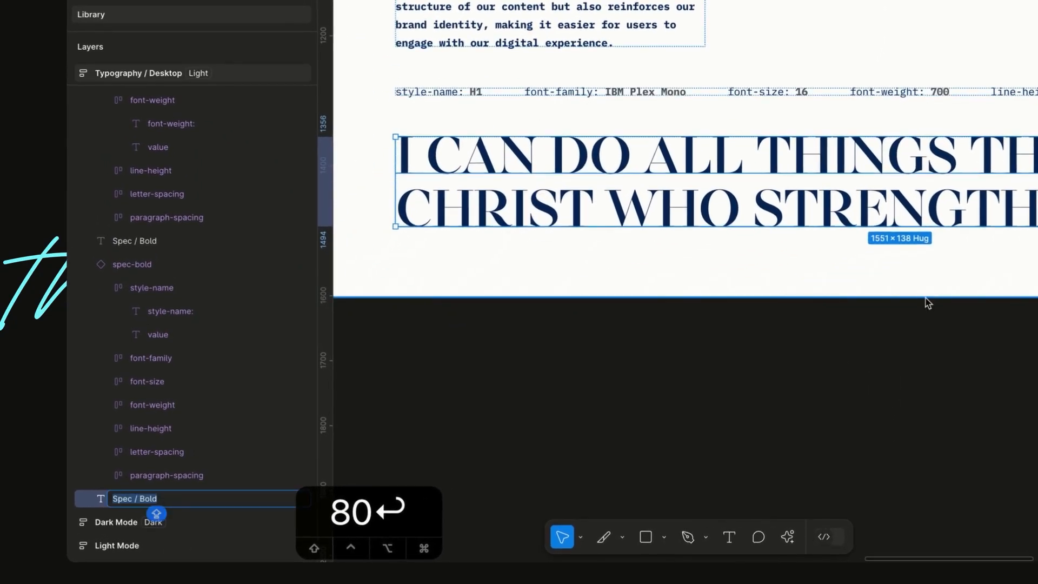
text(h1)
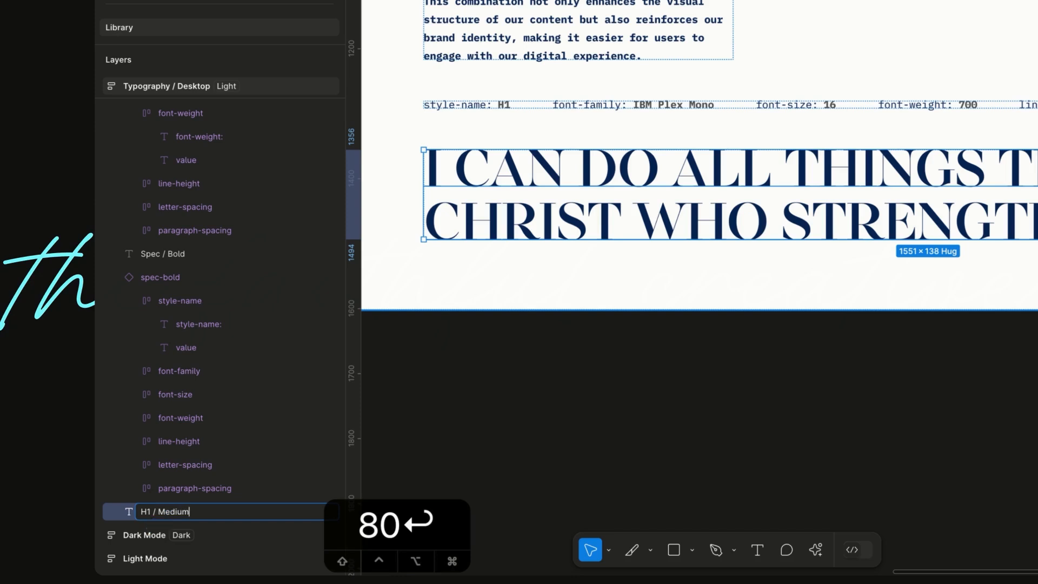
key(Return)
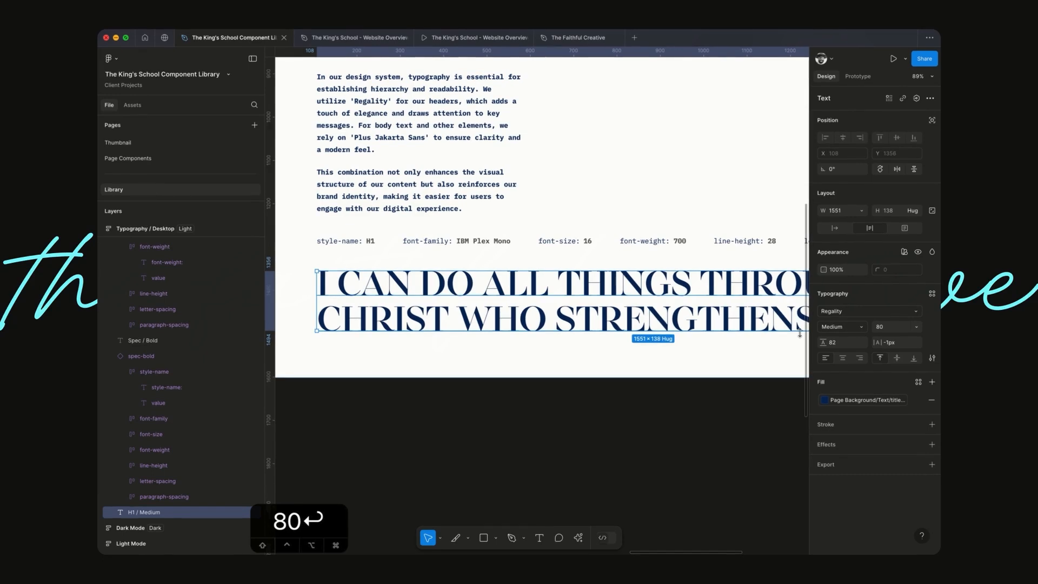
click(749, 415)
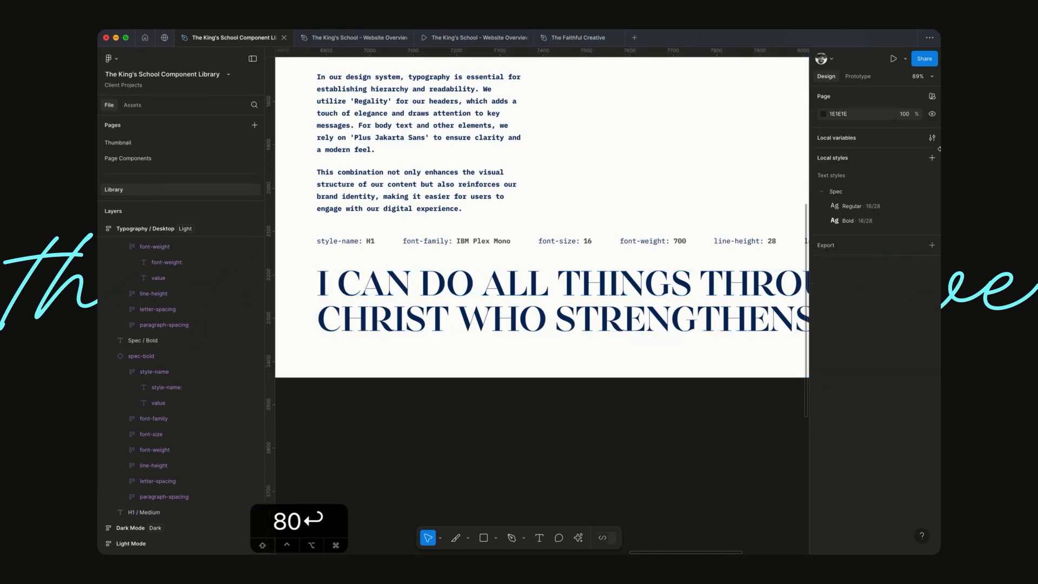
- Duplicate the Spec variable group in the Typography collection and name the copy H1
click(932, 137)
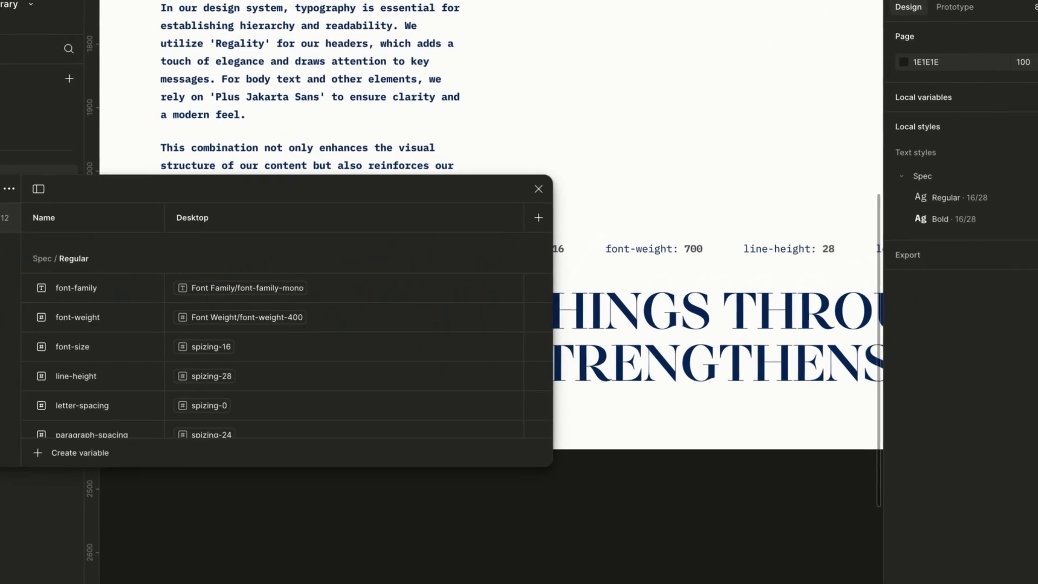
click(632, 285)
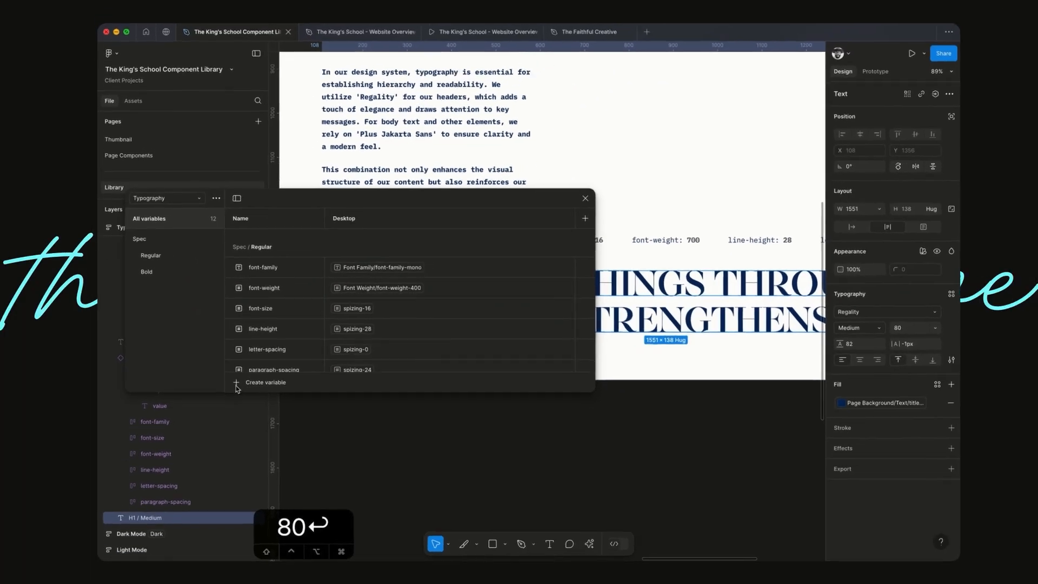
click(277, 409)
click(199, 246)
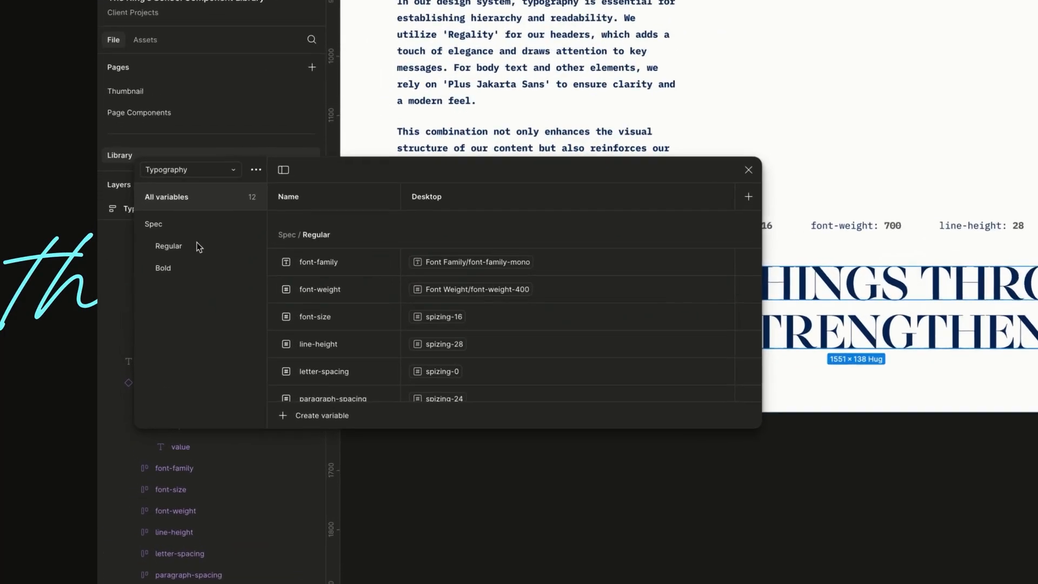
right_click(157, 245)
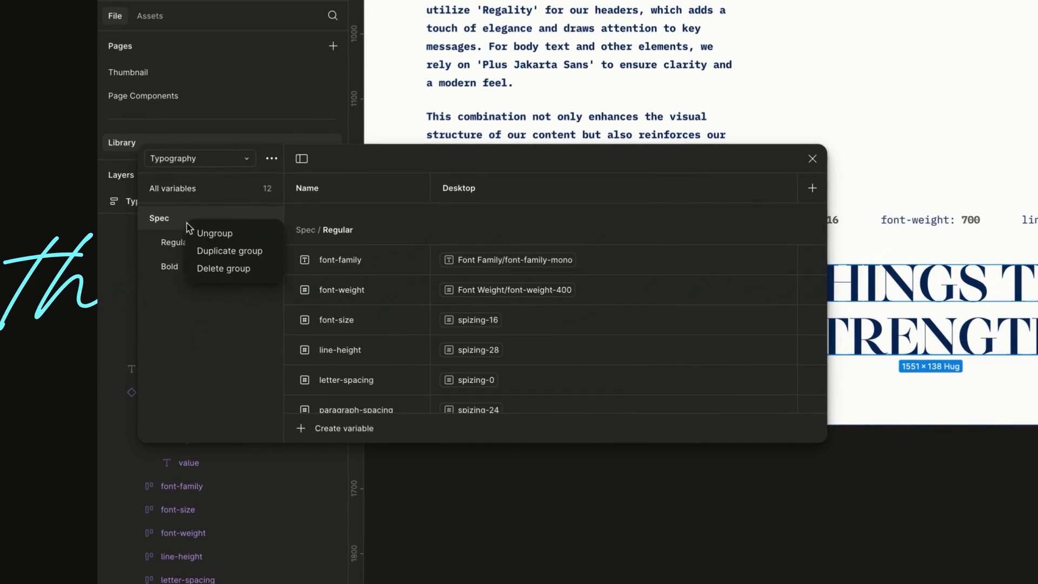
click(222, 250)
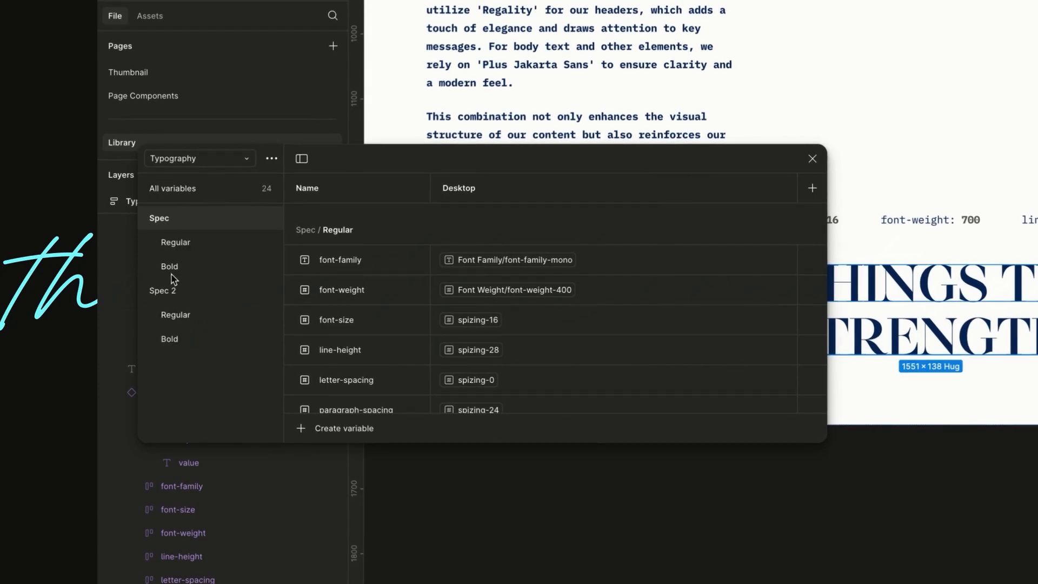
double_click(162, 291)
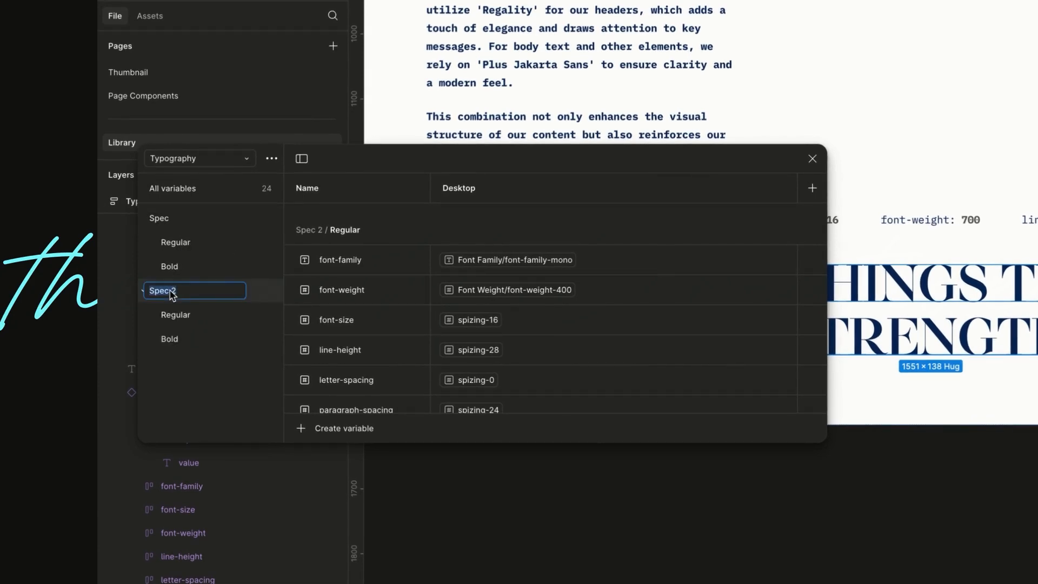
text(H1)
- Rename the H1 variable group's Regular subgroup to Medium and delete its Bold subgroup
double_click(180, 316)
text(Medium)
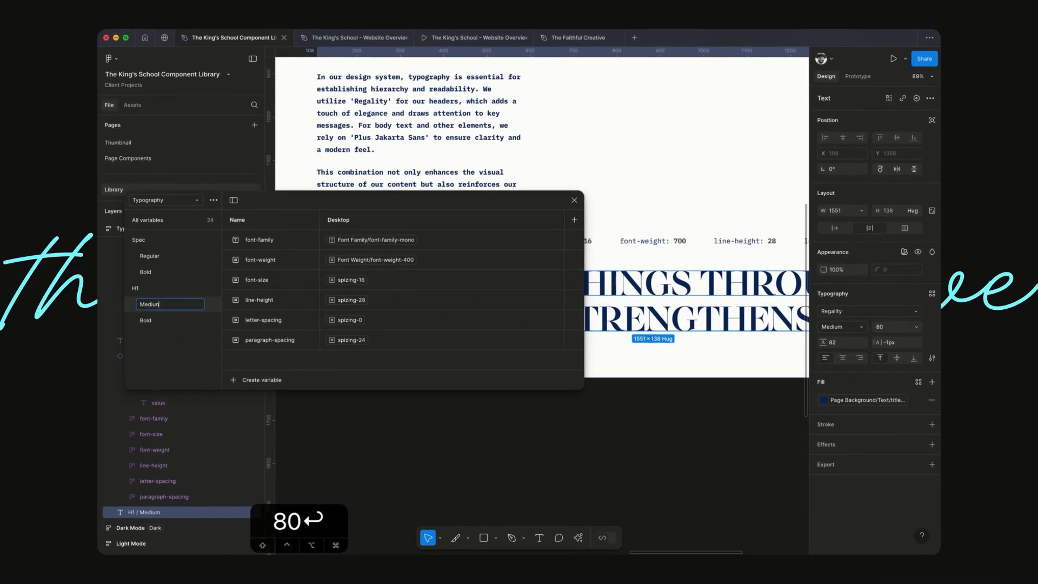
key(Return)
right_click(146, 323)
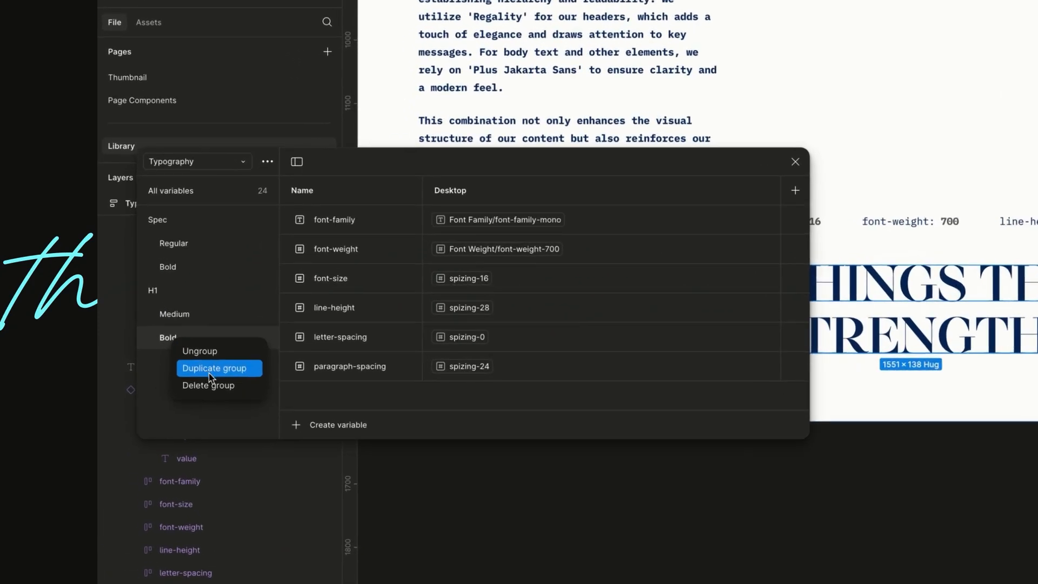
click(221, 388)
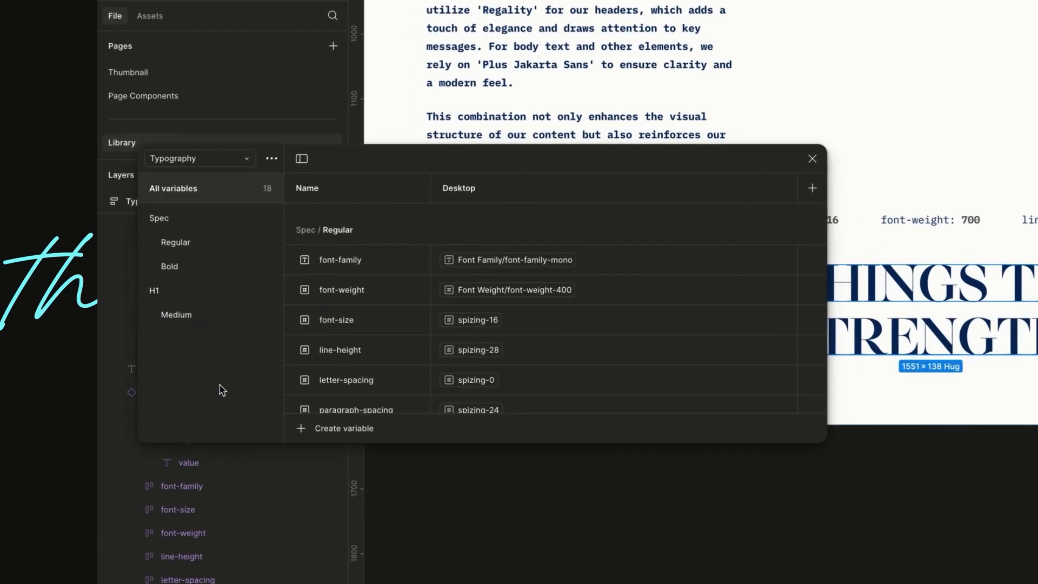
mouse_move(510, 264)
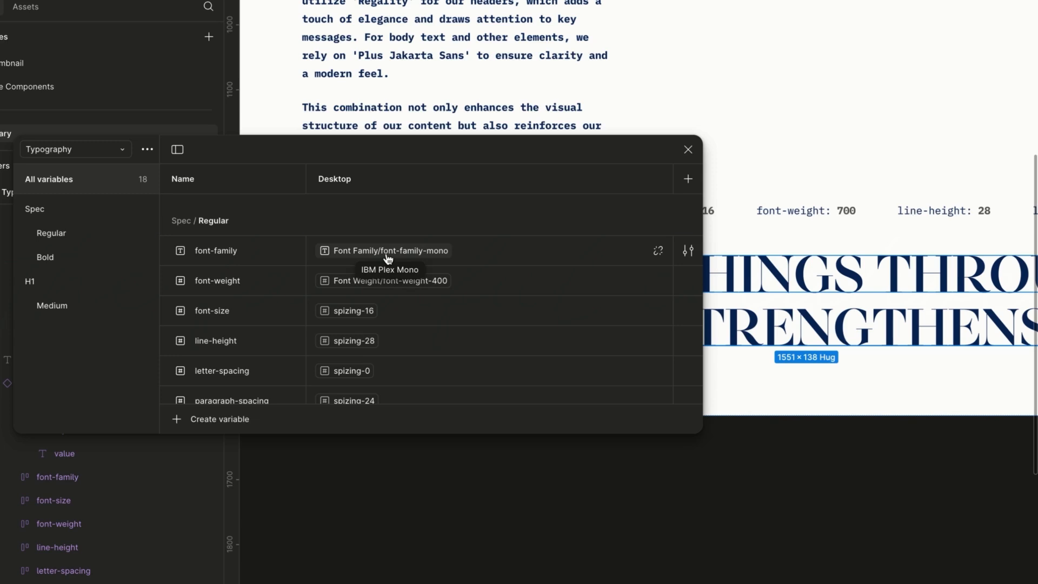
click(388, 258)
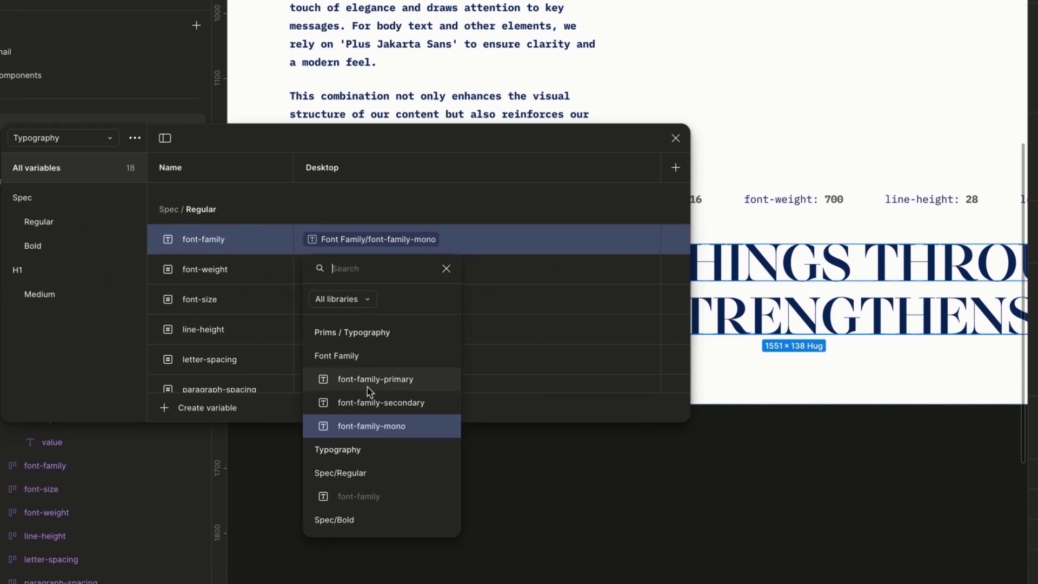
click(368, 386)
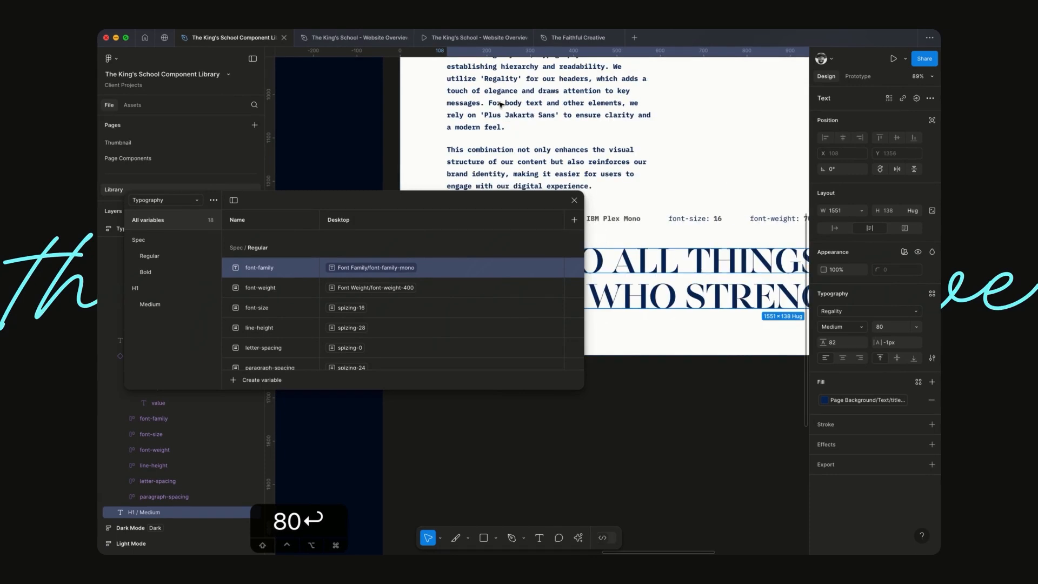
scroll(500, 104, up, 3)
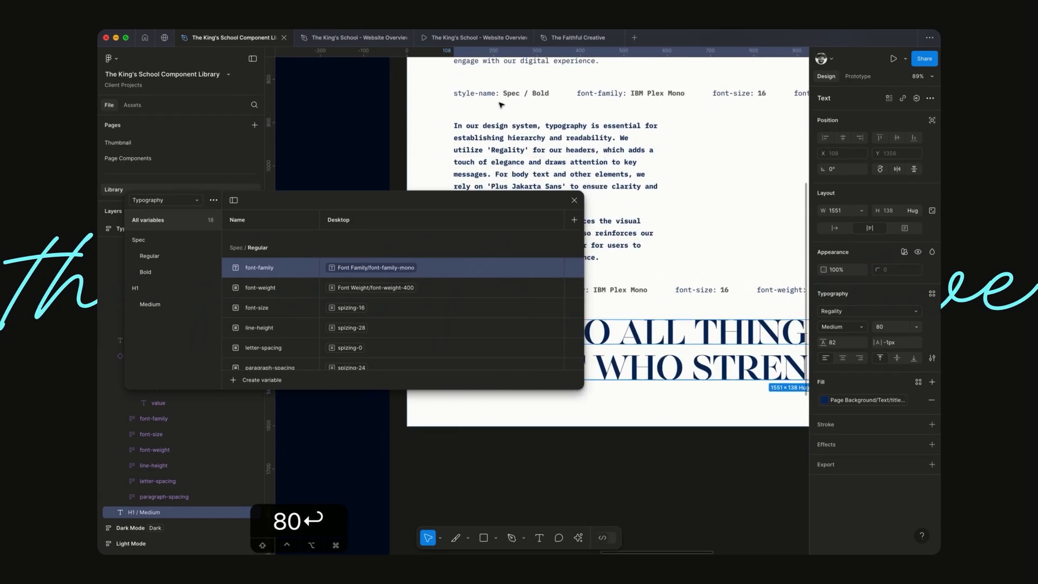
- Link the H1 / Medium font-family variable to font-family-primary and its font-weight variable to font-weight-500
click(166, 306)
click(355, 241)
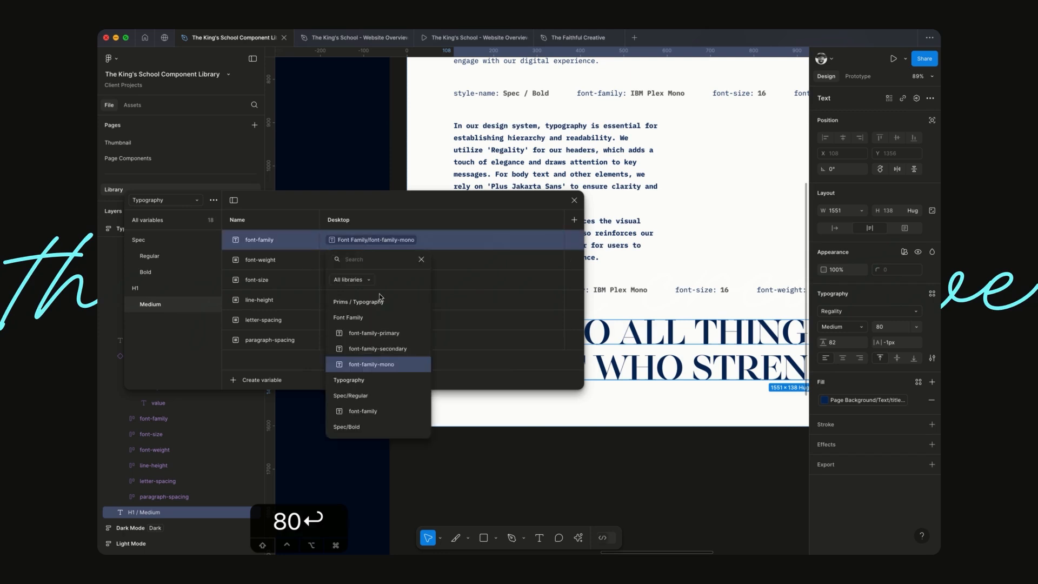
click(385, 332)
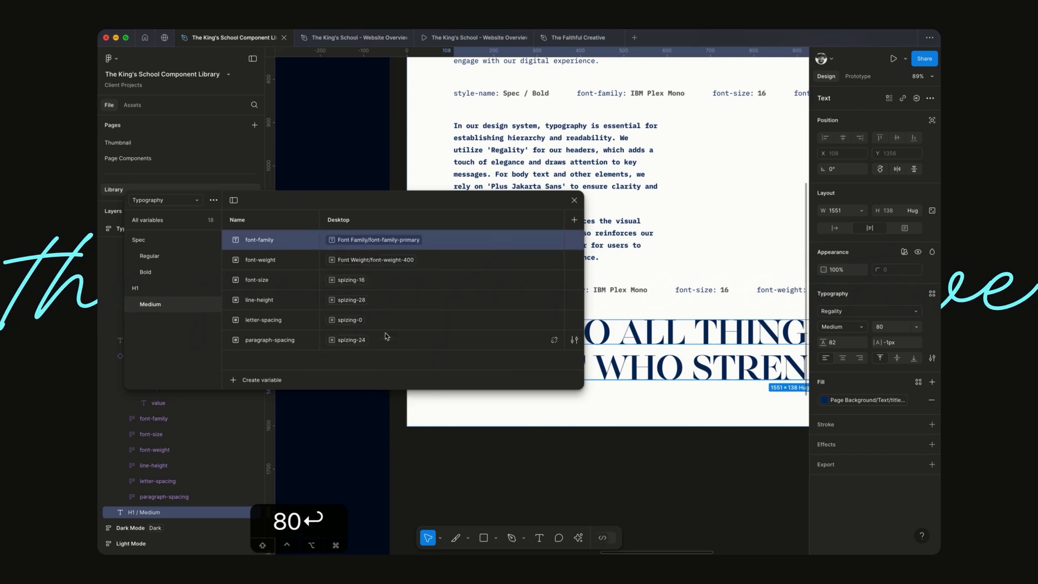
scroll(493, 160, up, 3)
scroll(492, 159, down, 3)
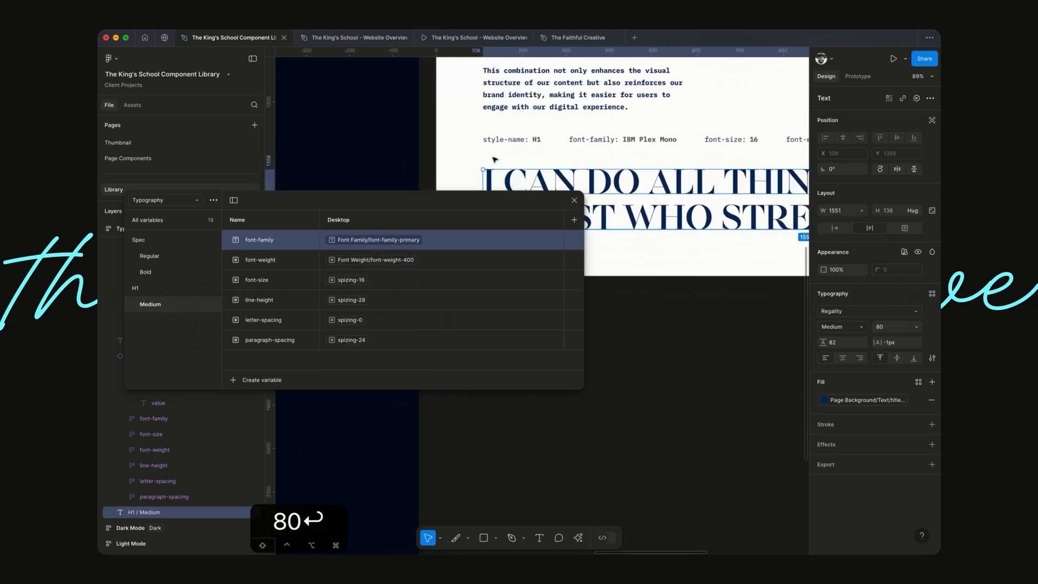
scroll(493, 158, right, 5)
scroll(493, 157, left, 3)
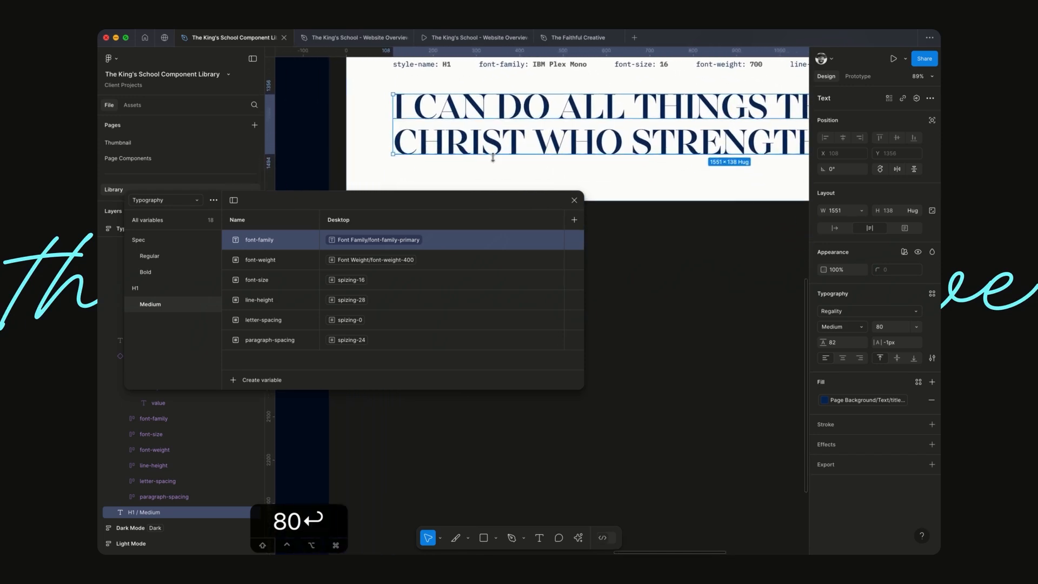
click(367, 263)
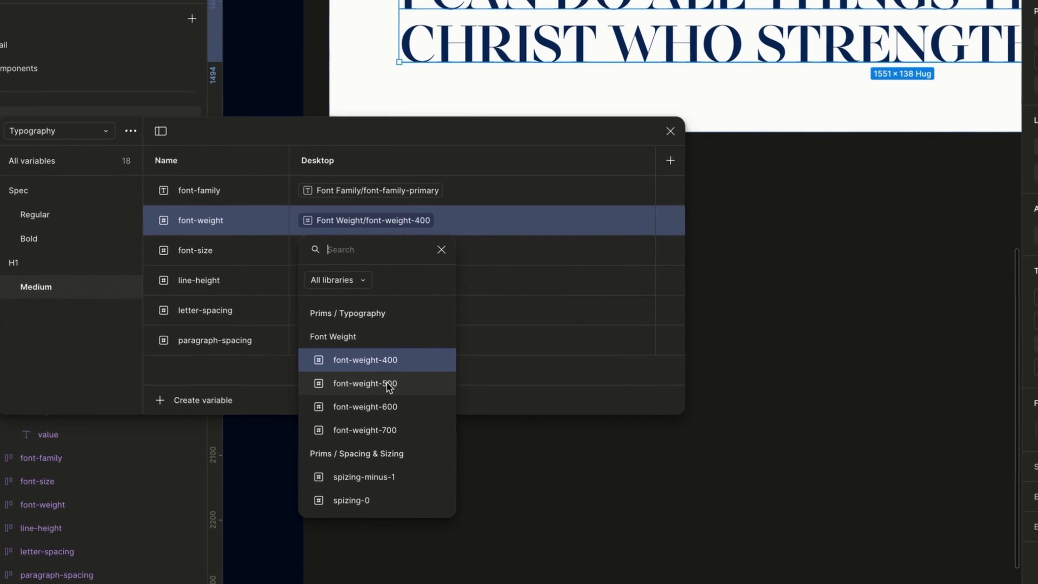
click(389, 384)
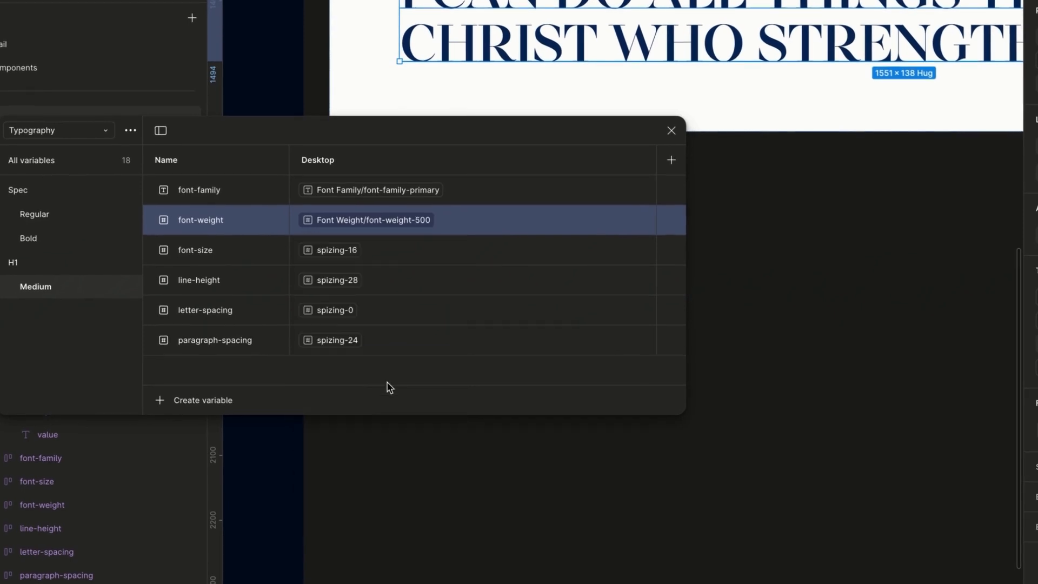
- Link the H1 / Medium font-size variable to spizing-80 and its letter-spacing variable to spizing-minus-1
click(325, 255)
text(80)
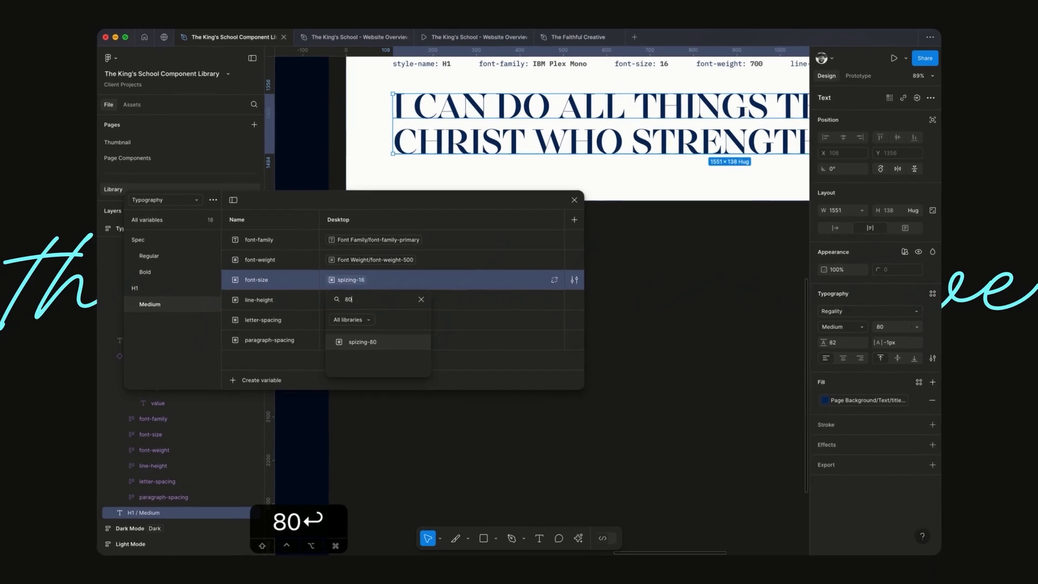
click(351, 322)
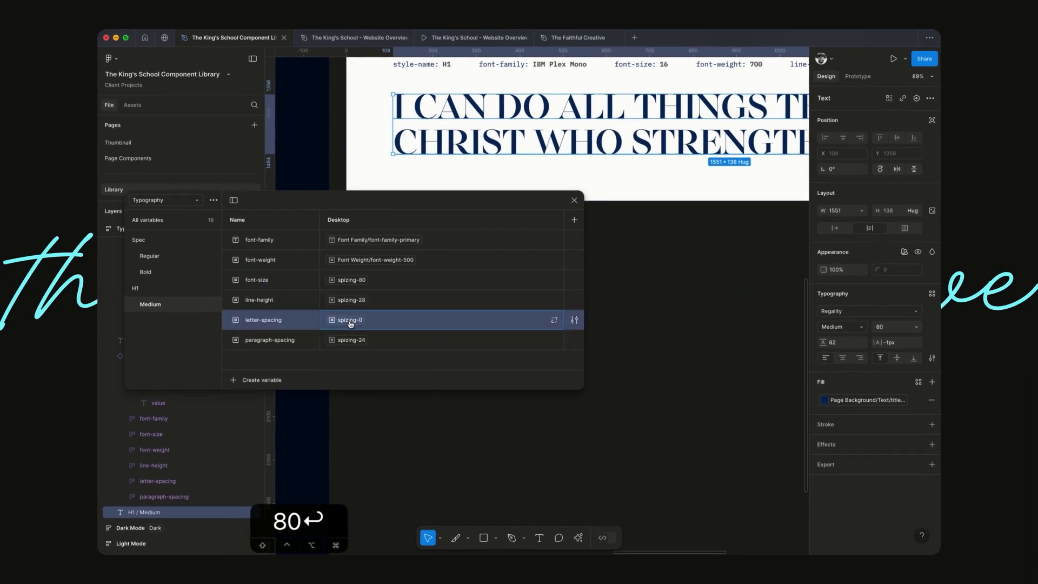
click(384, 476)
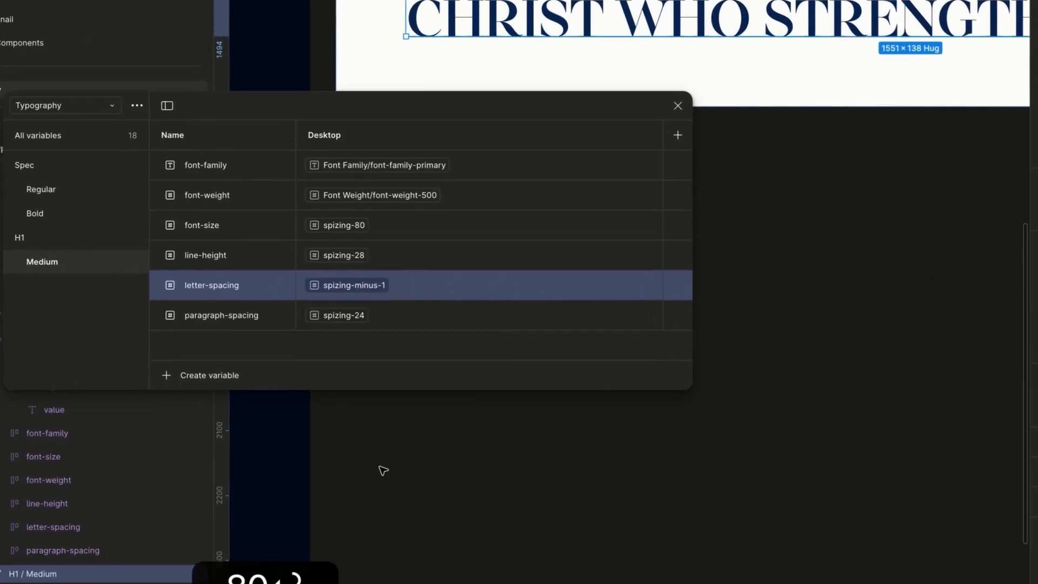
- Link the H1 / Medium paragraph-spacing variable to spizing-0
click(340, 316)
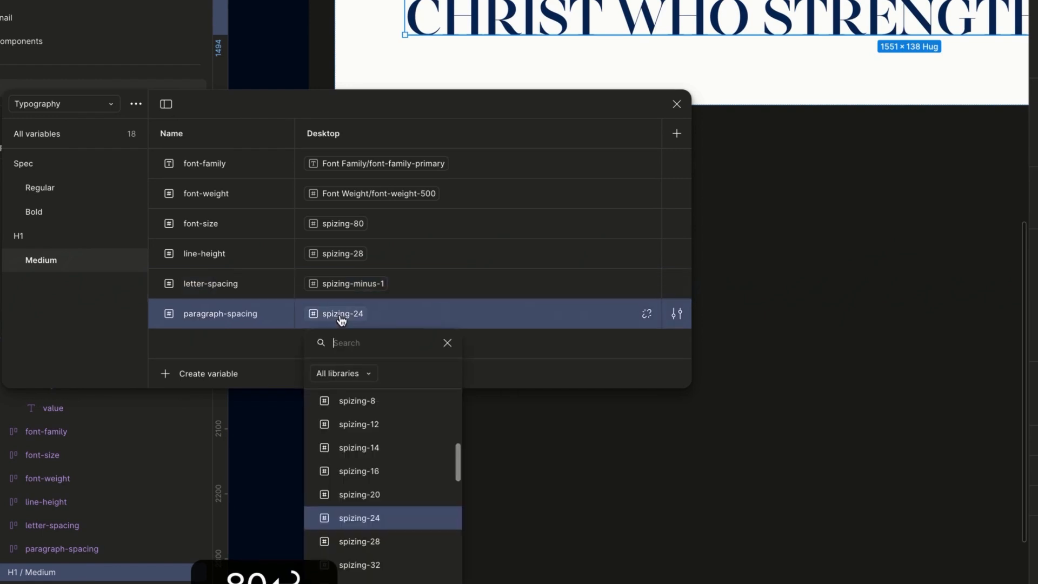
scroll(371, 434, up, 4)
click(375, 430)
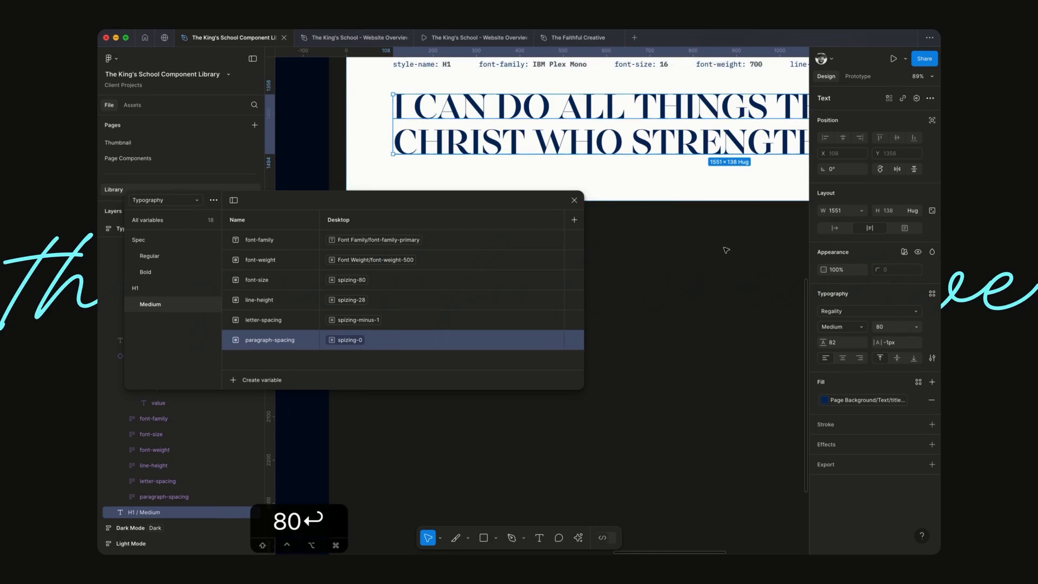
- Rerun the last plugin to create the H1/Medium text style from the selected heading, and open that style for editing
key(alt+super+p)
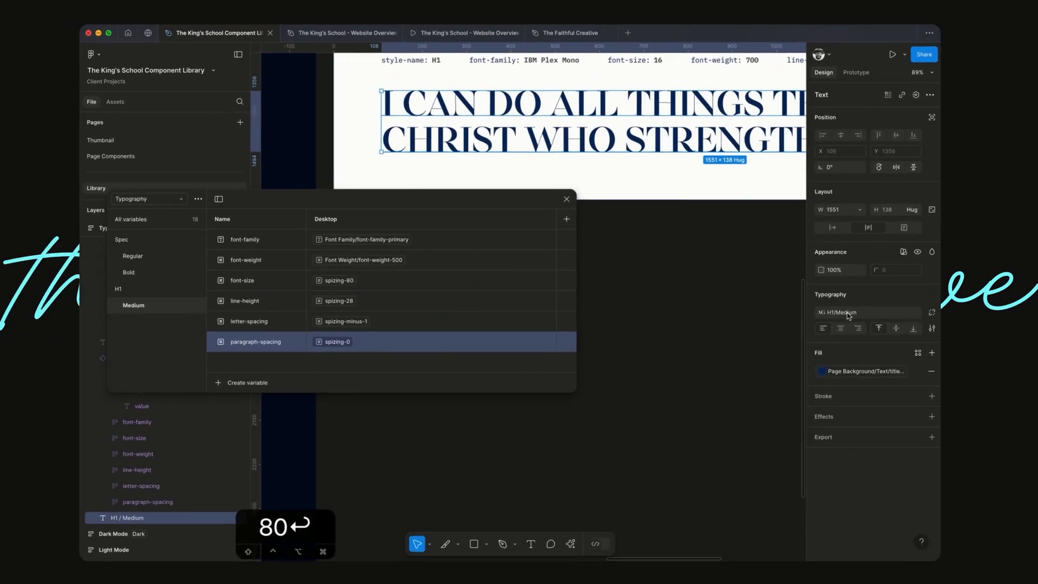
click(850, 315)
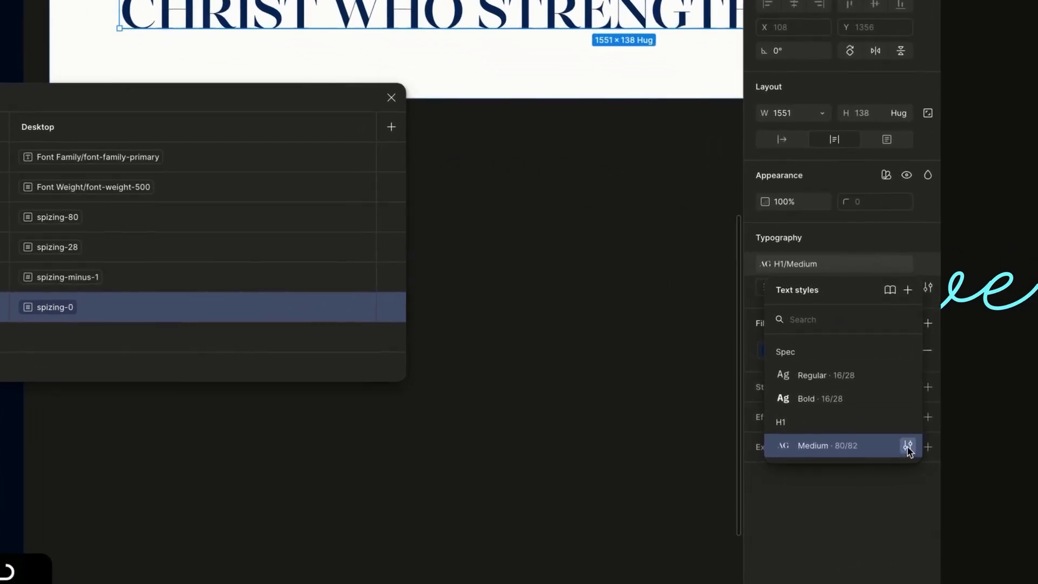
click(908, 447)
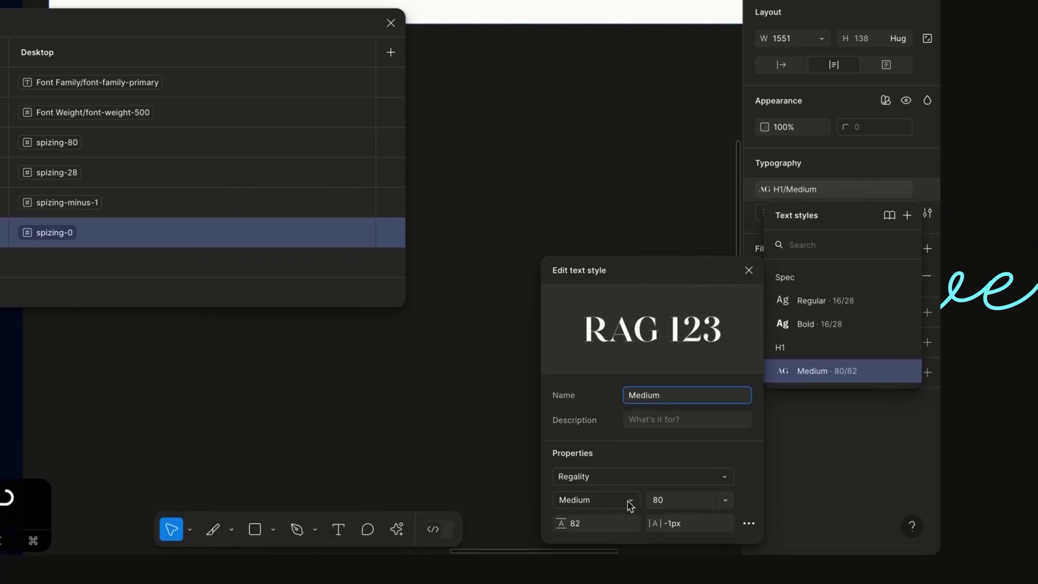
- Bind the Medium text style's font family to the H1/Medium font-family variable
click(670, 477)
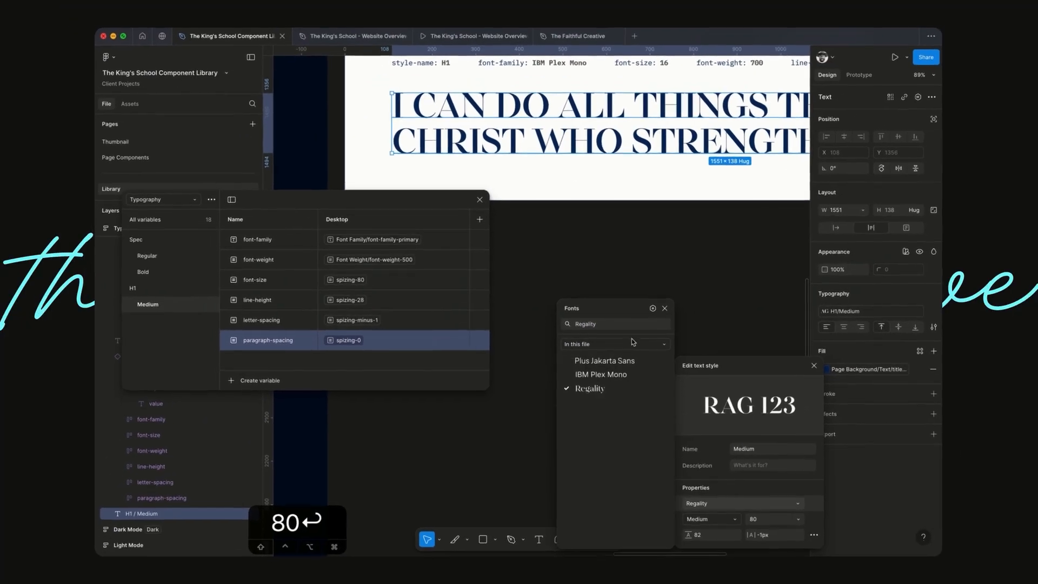
click(654, 309)
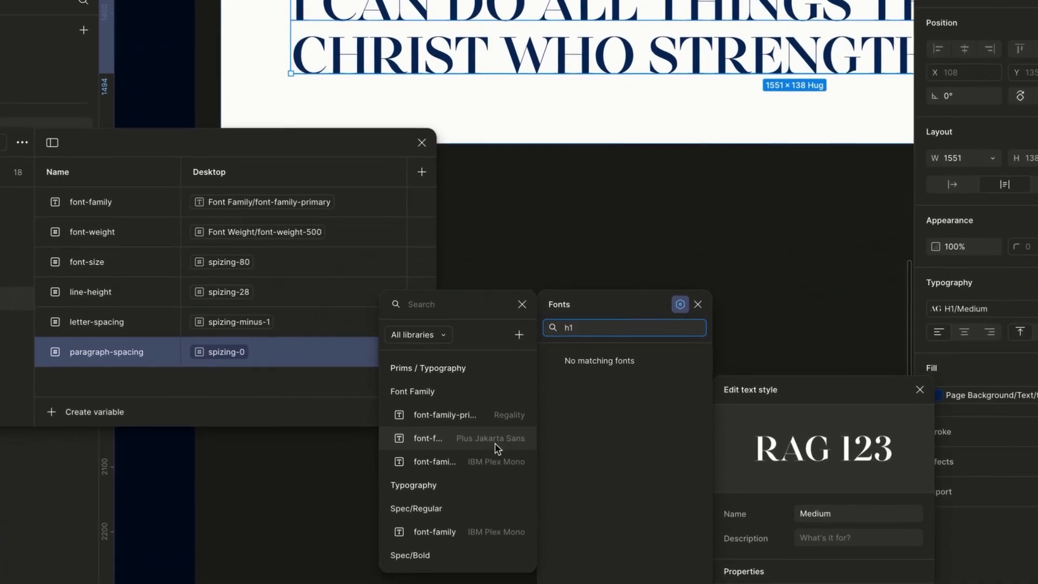
scroll(530, 404, down, 3)
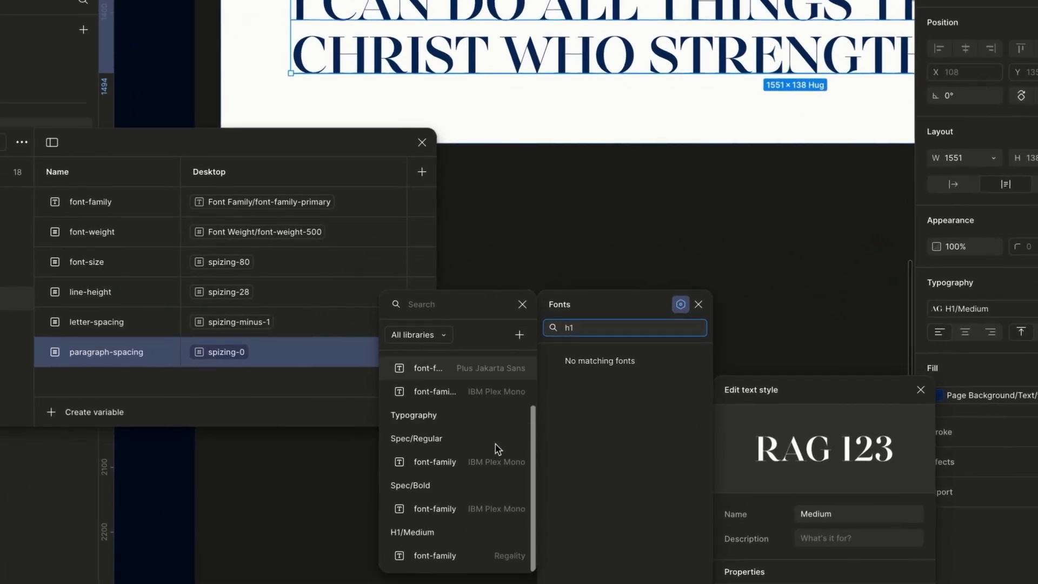
click(436, 561)
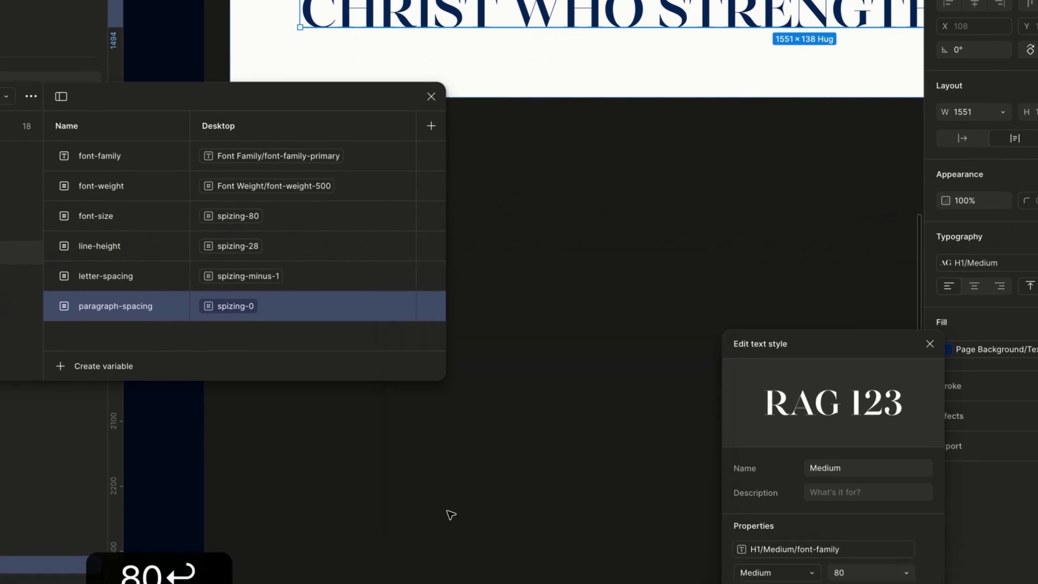
- Bind the Medium text style's font weight to the H1/Medium font-weight variable
click(637, 498)
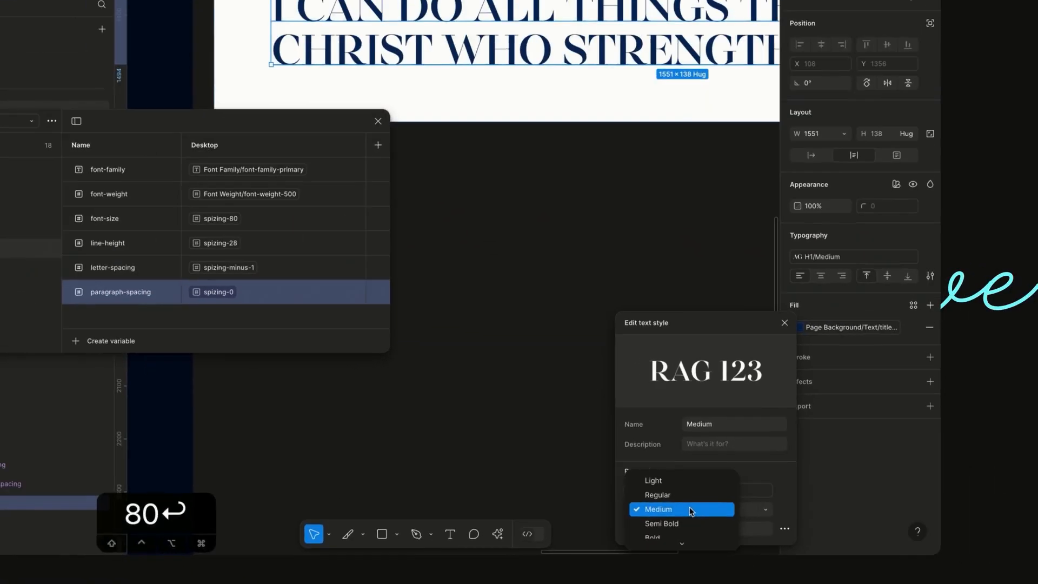
scroll(633, 499, down, 3)
click(733, 541)
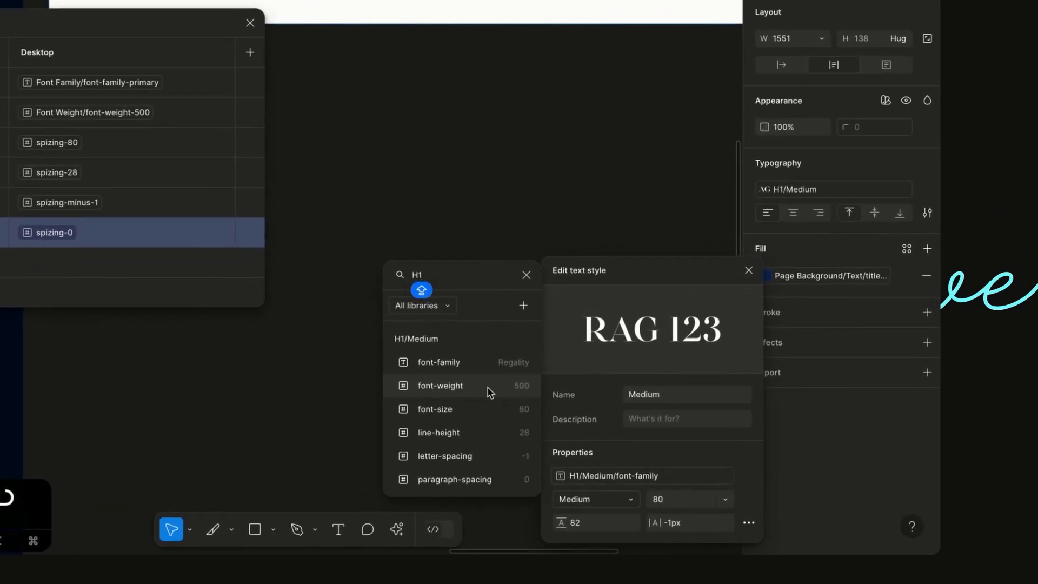
click(490, 390)
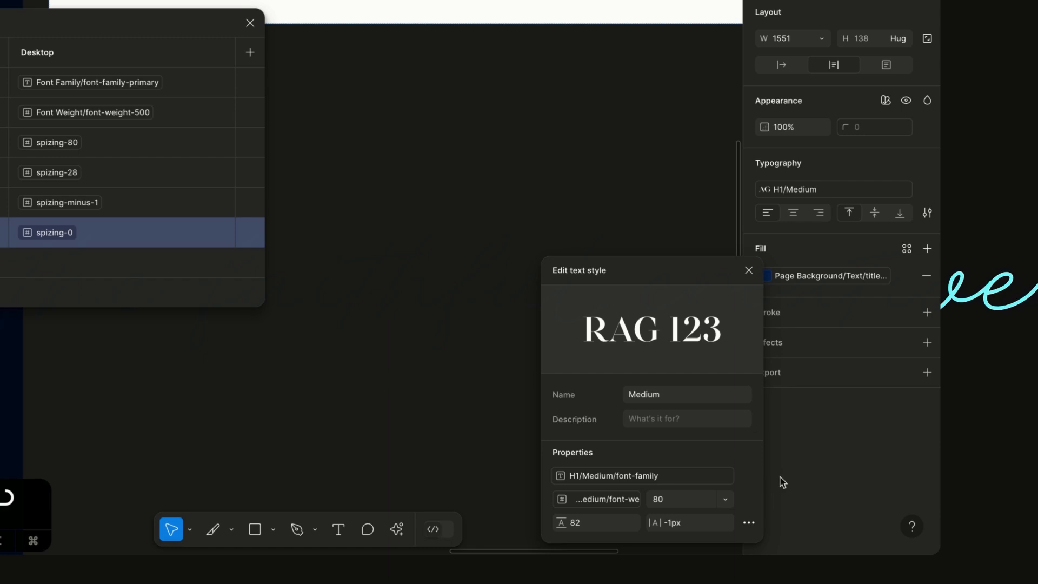
- Bind the Medium text style's font size to the H1/Medium font-size variable
click(723, 499)
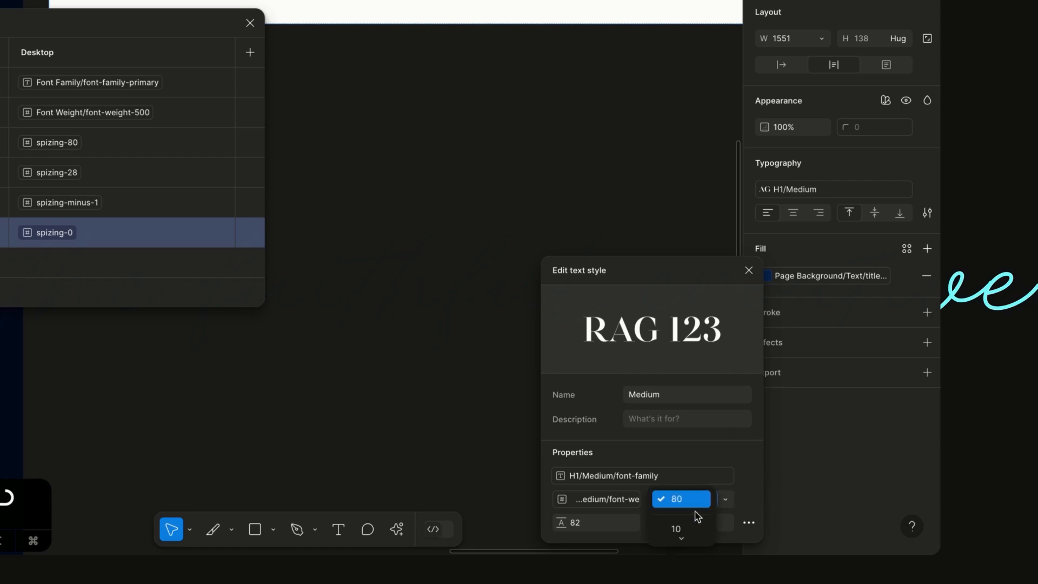
click(682, 532)
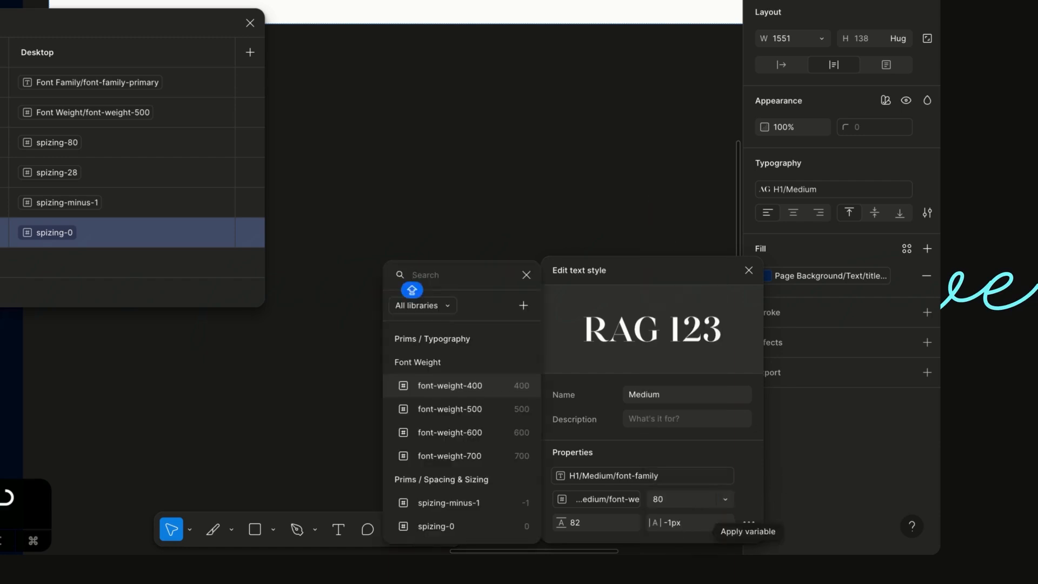
text(H1)
click(475, 387)
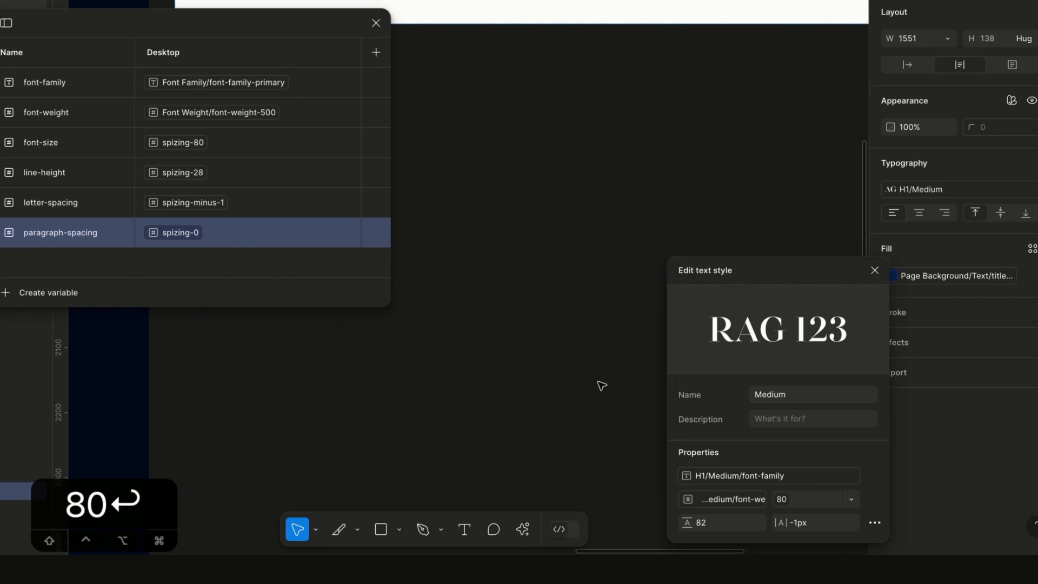
click(766, 522)
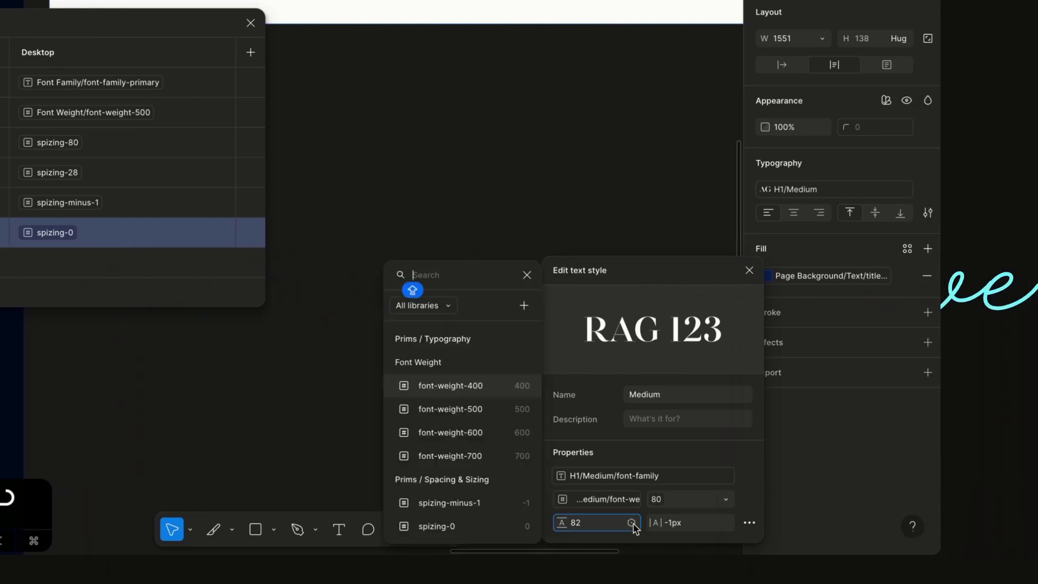
text(H1)
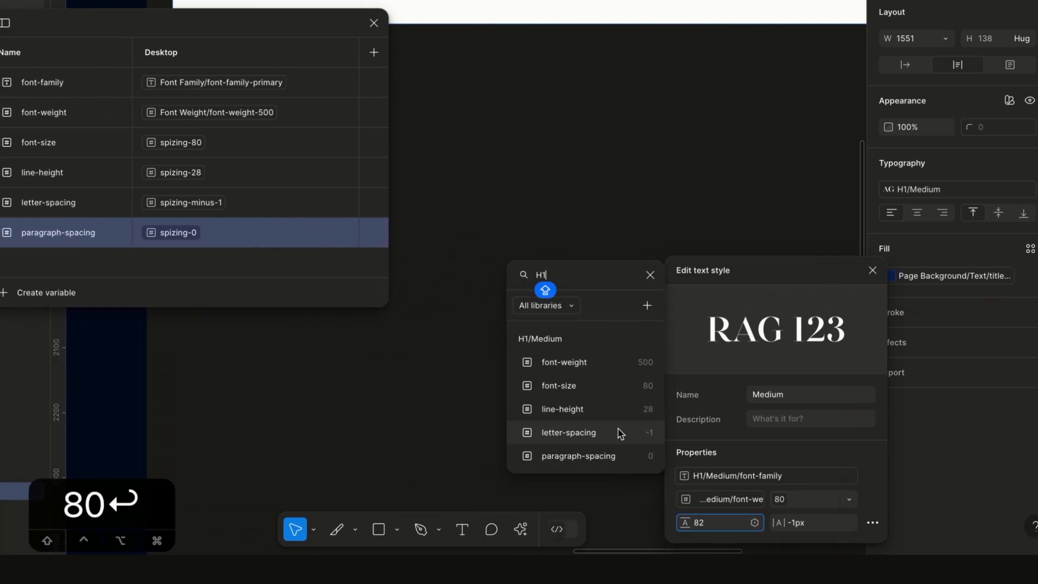
click(620, 432)
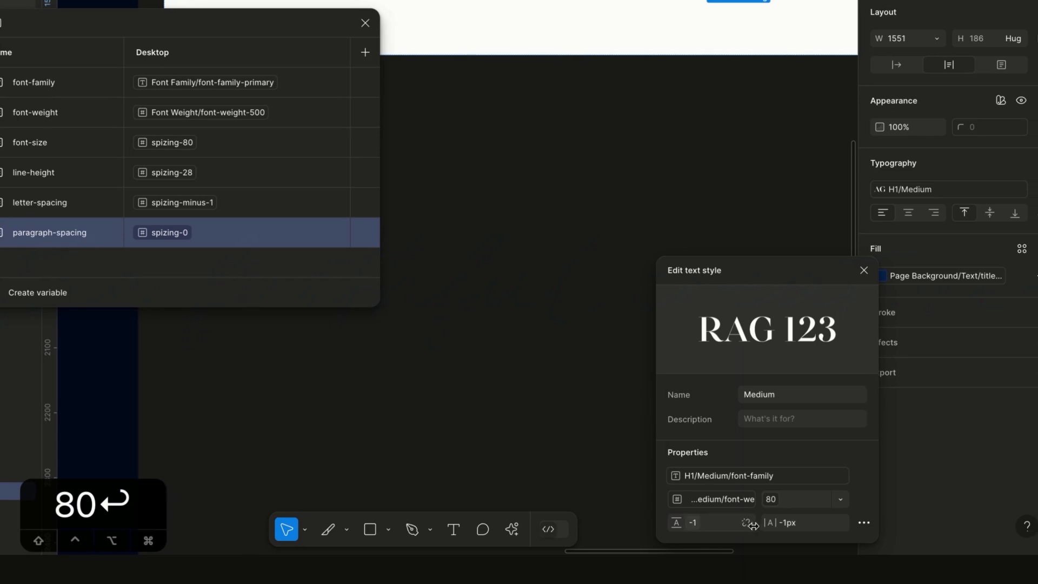
- Bind the Medium text style's line height to the H1/Medium line-height variable instead of letter-spacing
click(748, 523)
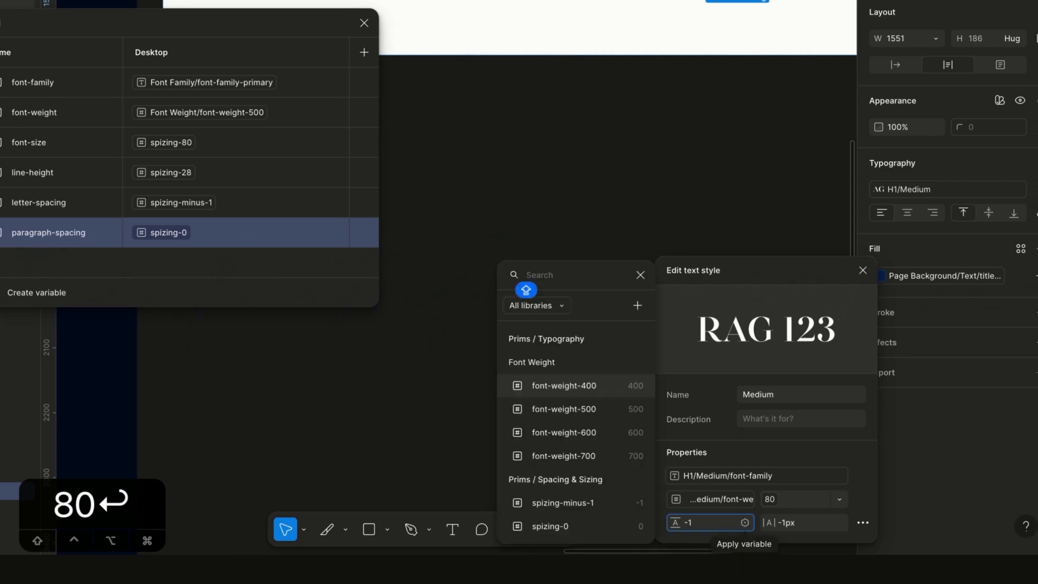
text(H1)
click(589, 408)
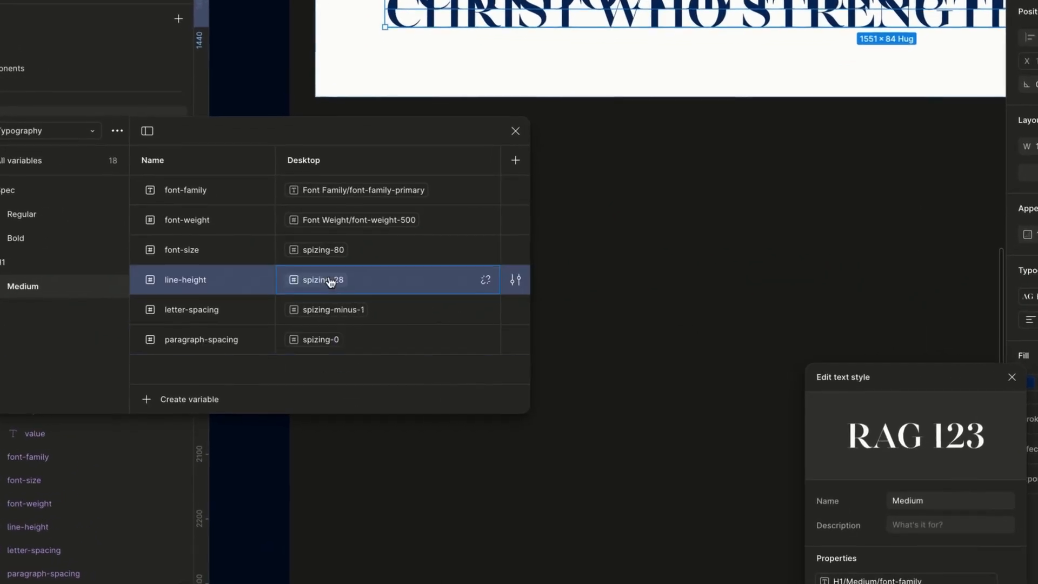
- Link the H1 / Medium line-height variable to spizing-80 in the Typography collection
click(348, 299)
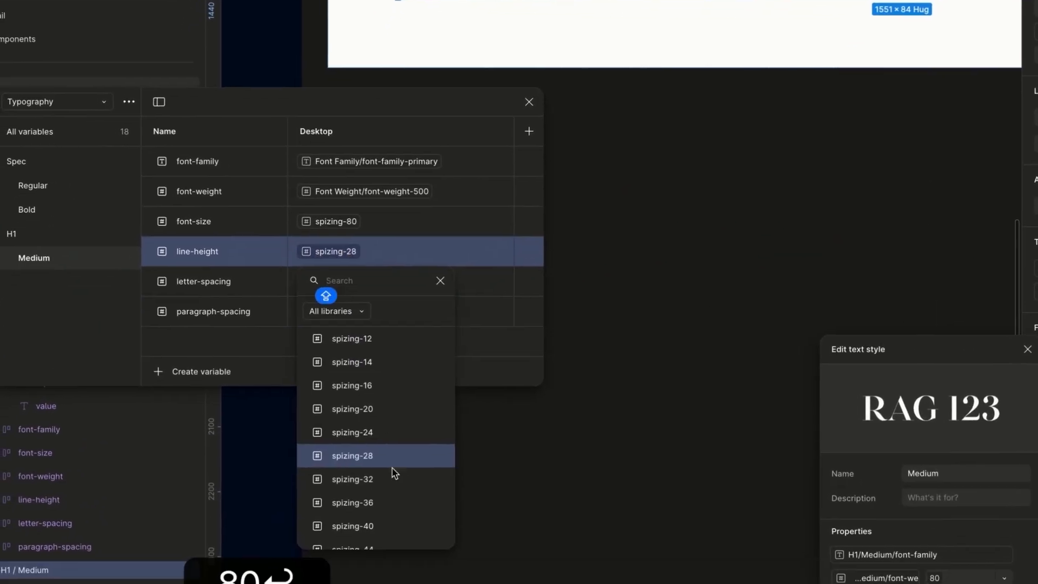
scroll(383, 511, down, 3)
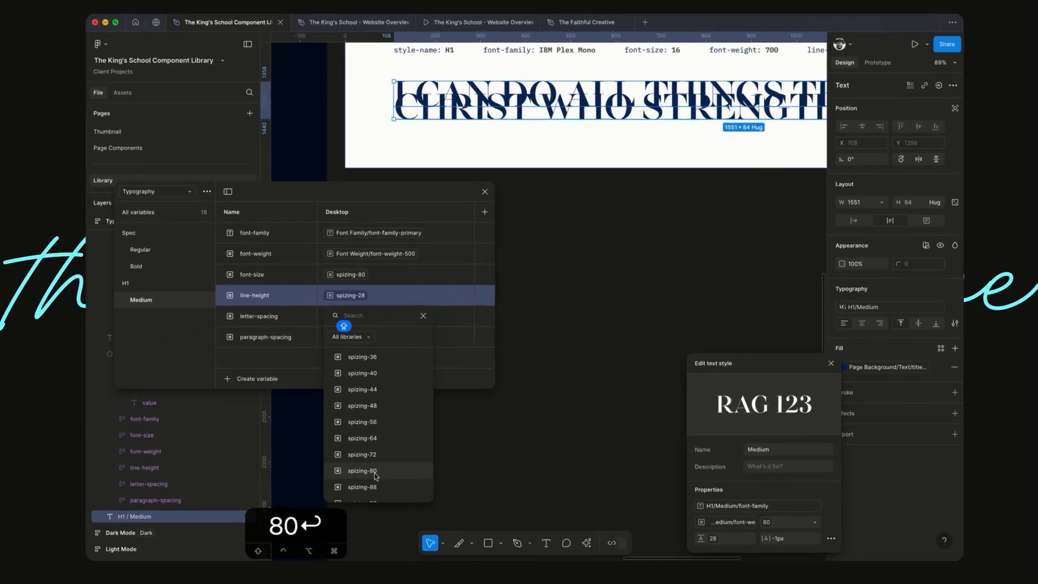
click(362, 471)
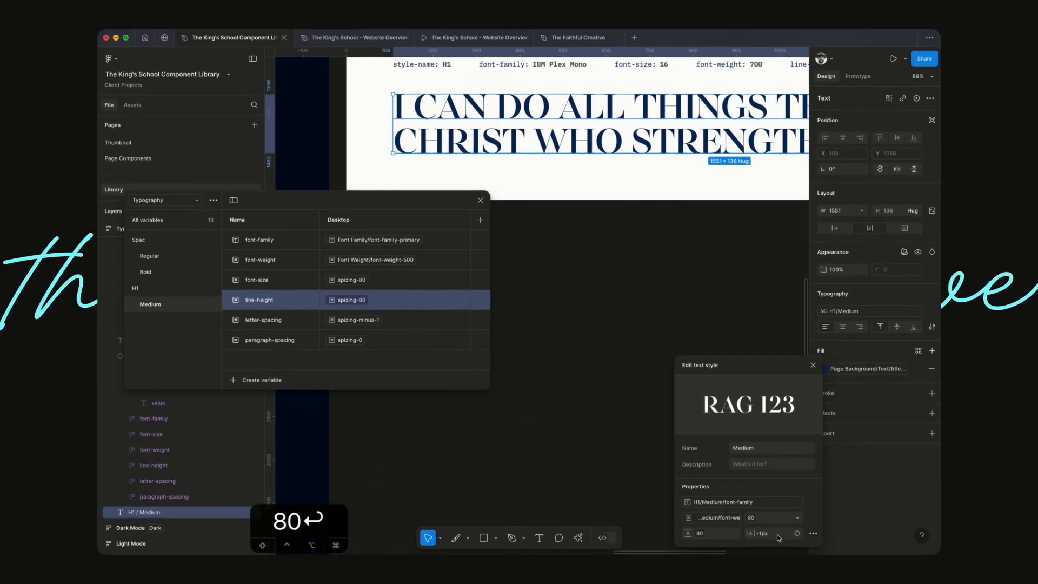
- Bind the Medium text style's letter spacing to the H1/Medium letter-spacing variable
click(797, 534)
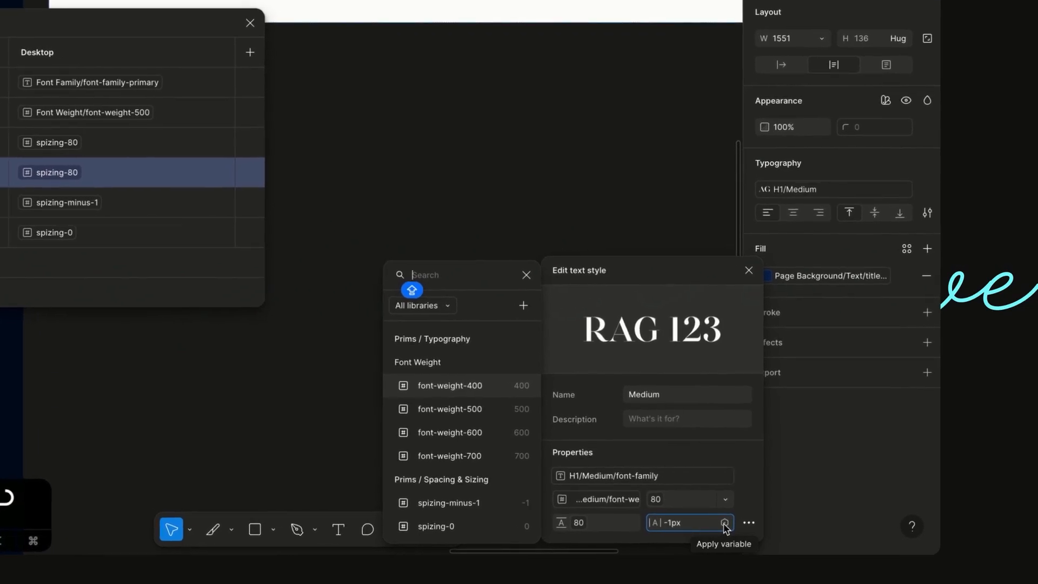
text(H1)
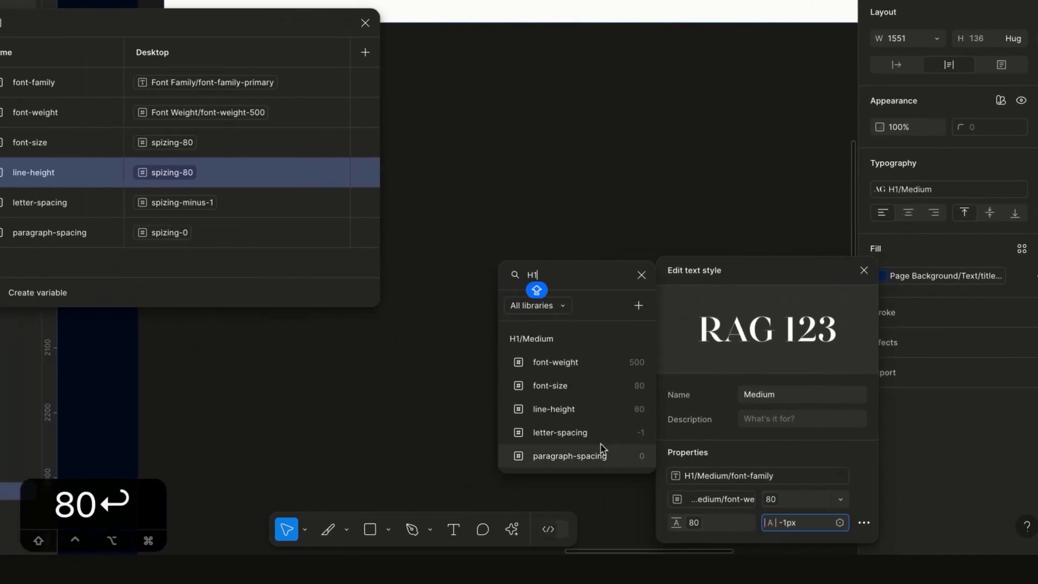
click(577, 433)
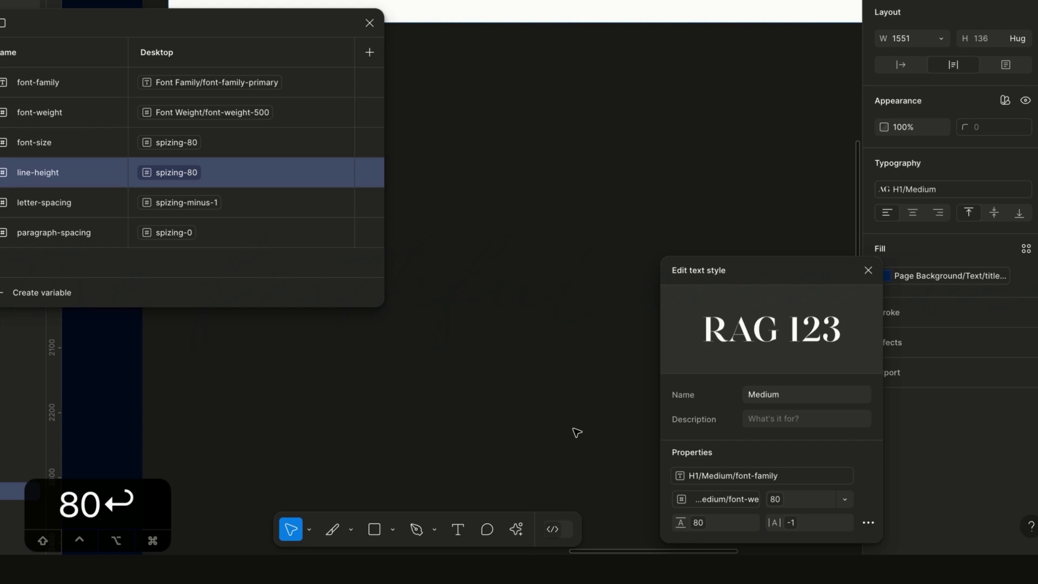
- Bind the Medium text style's paragraph spacing to the H1/Medium paragraph-spacing variable and finish editing the style
click(868, 522)
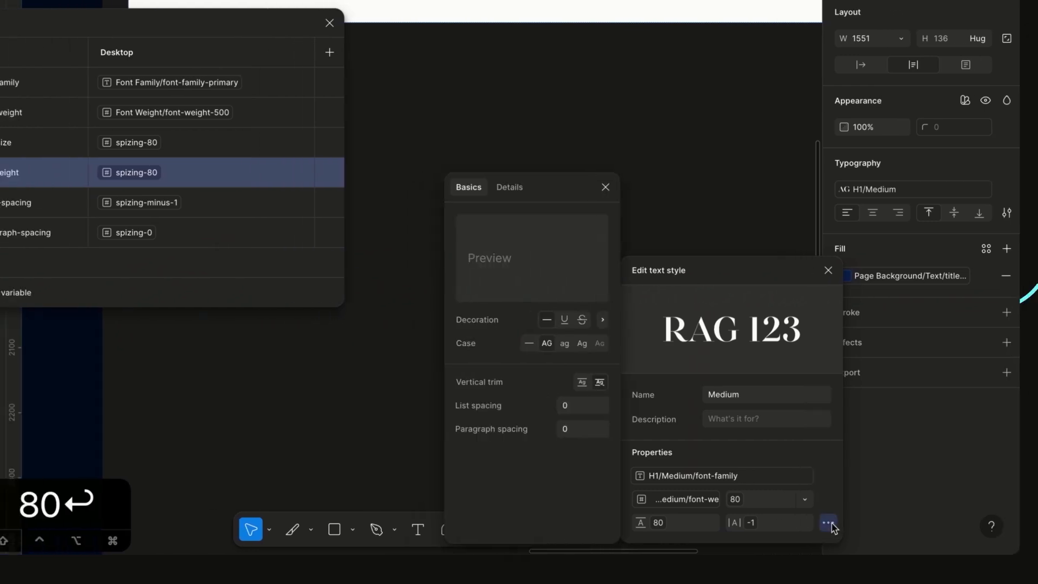
click(589, 430)
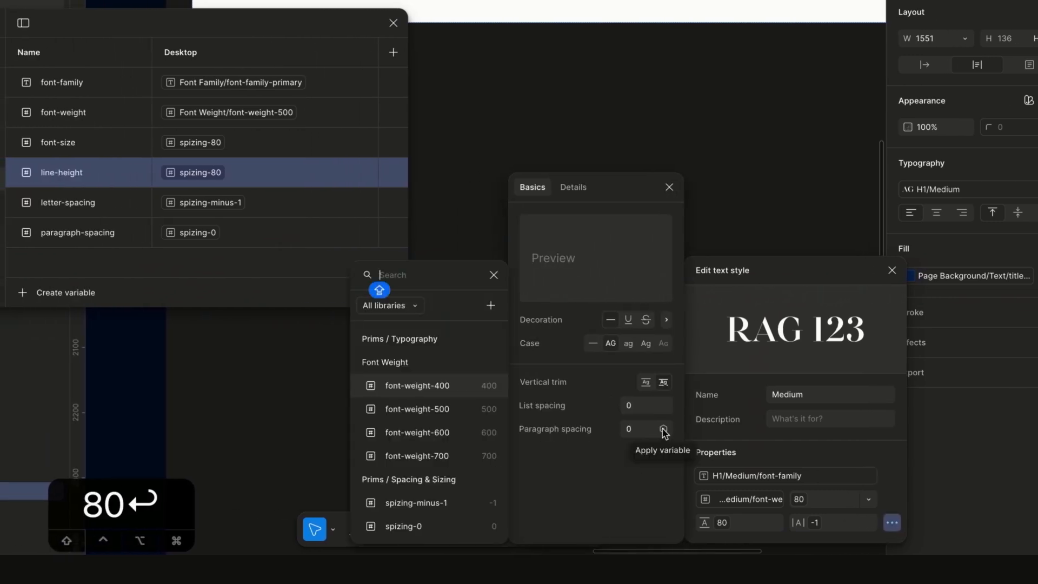
text(H1)
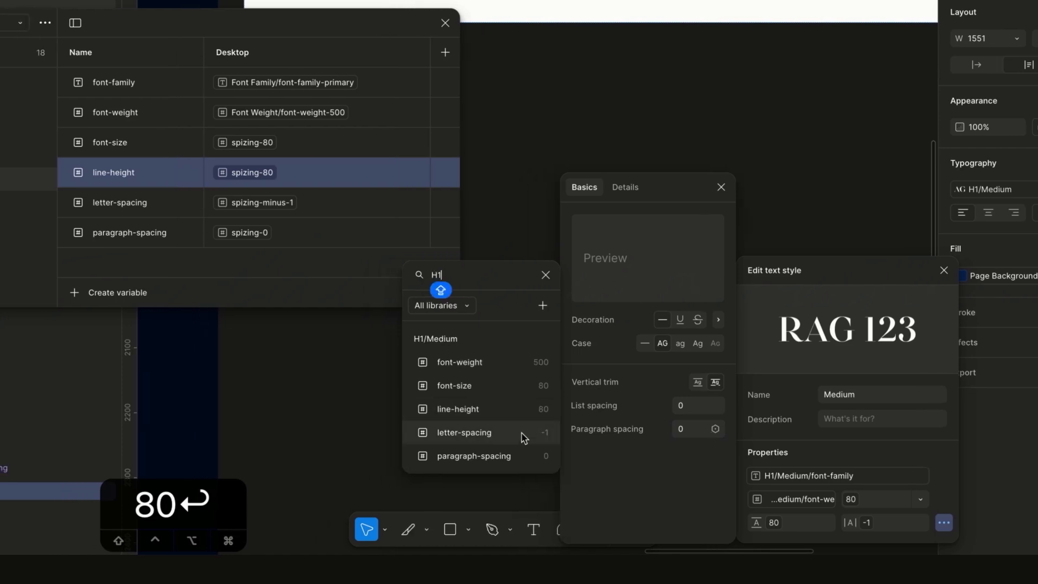
click(521, 455)
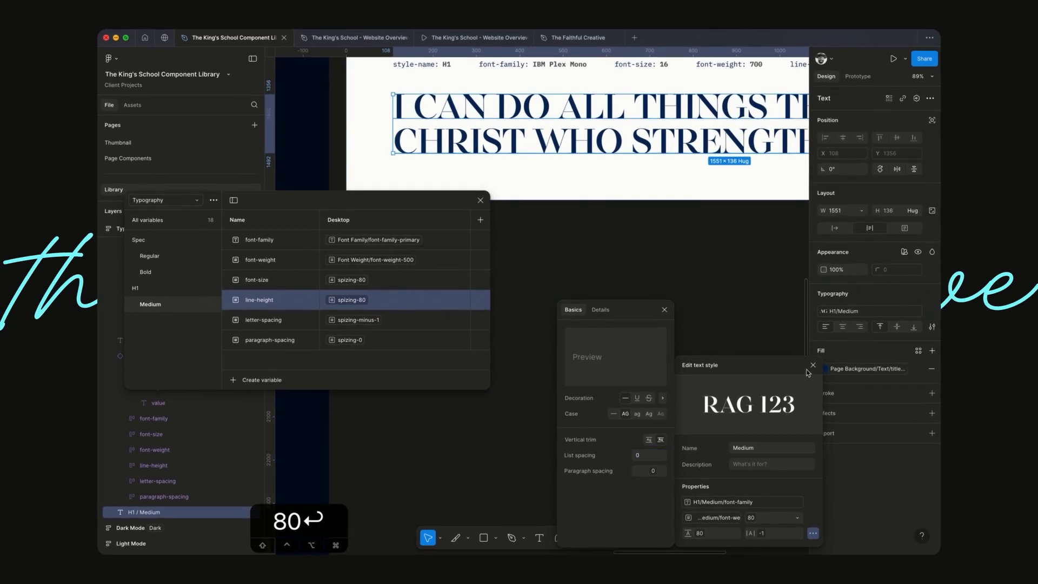
click(665, 309)
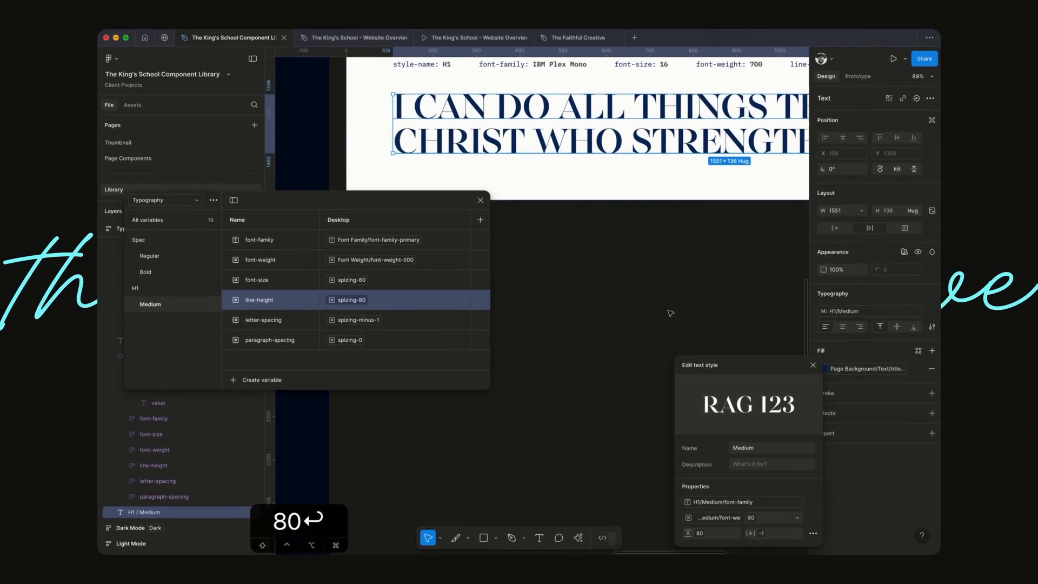
click(812, 366)
scroll(681, 309, up, 3)
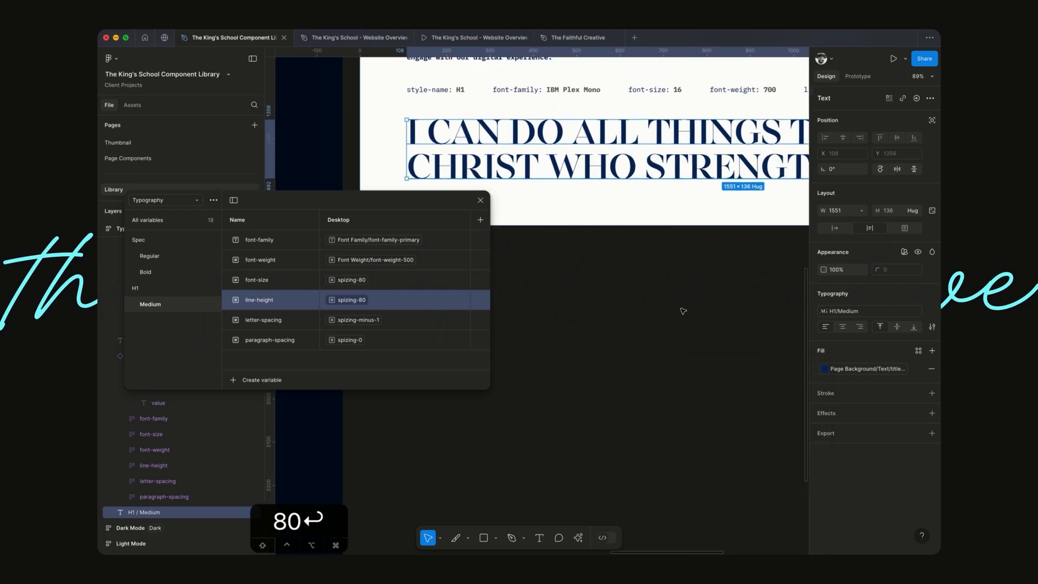
- Bind the font-family value in the H1 spec row to the H1/Medium font-family variable
scroll(681, 308, left, 3)
click(651, 149)
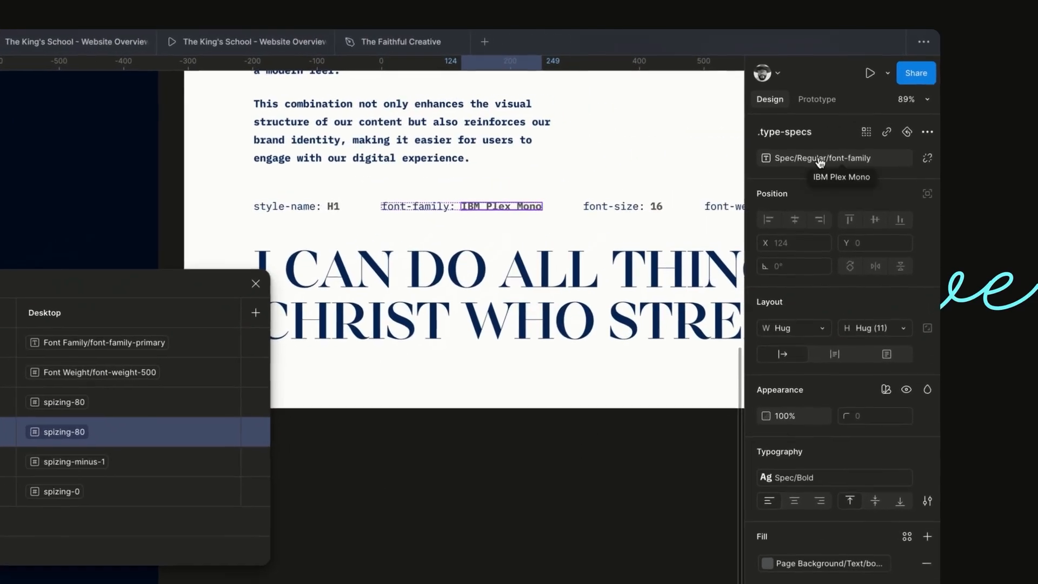
click(860, 118)
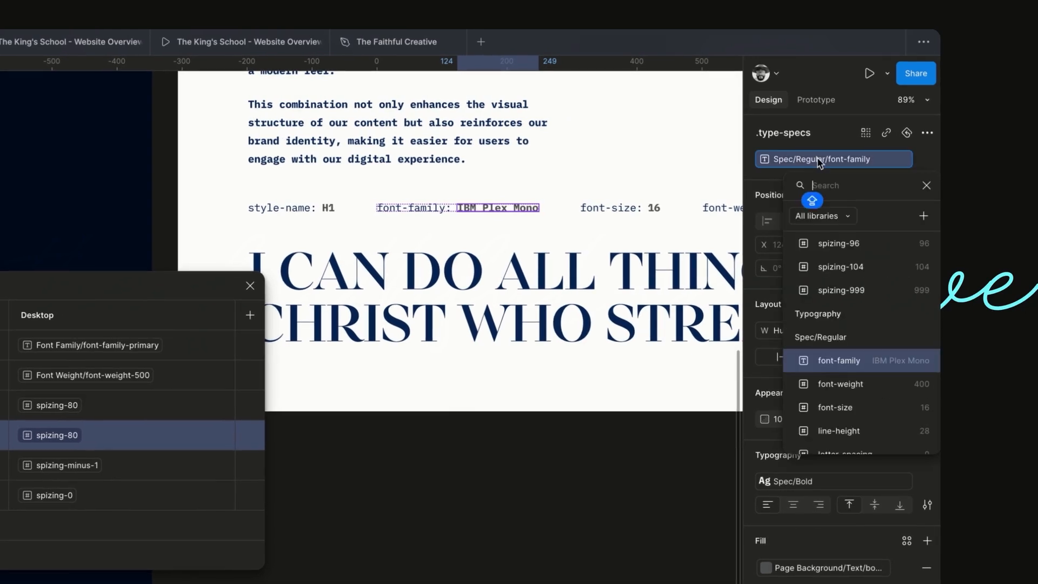
text(H1)
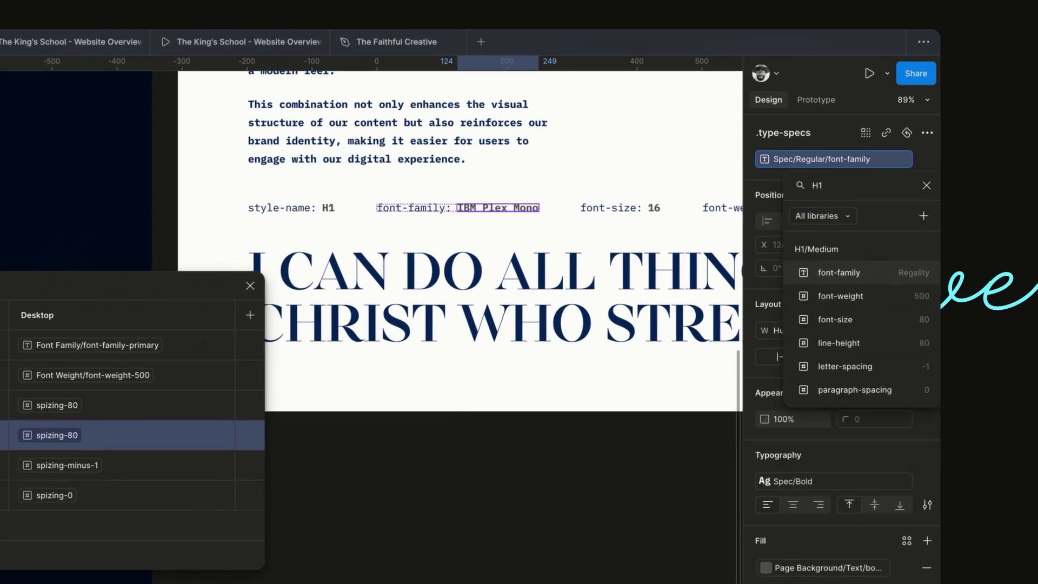
click(839, 272)
- Bind the font-size value in the H1 spec row to the H1/Medium font-size variable
scroll(469, 229, right, 5)
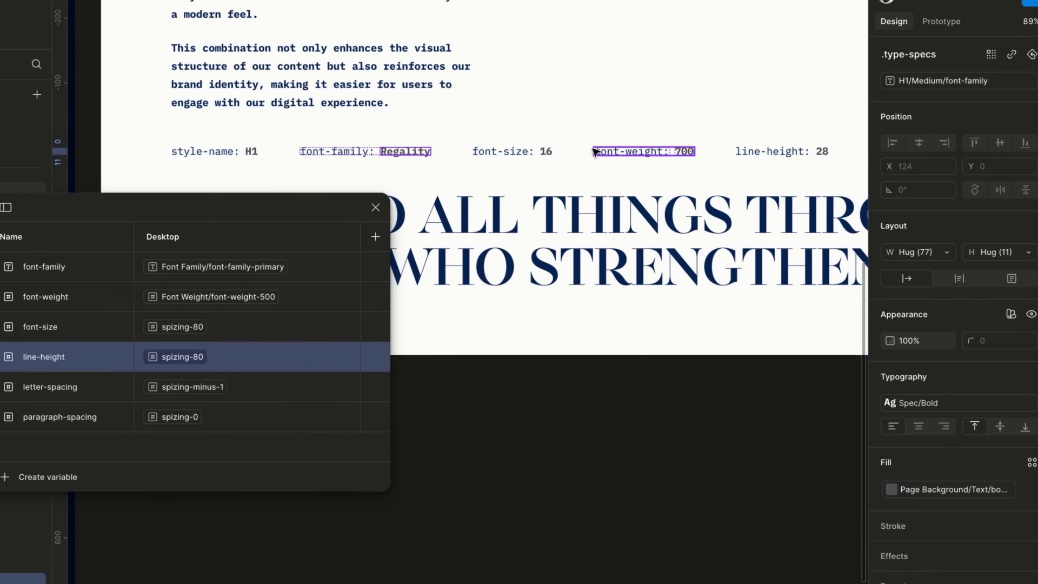
click(545, 154)
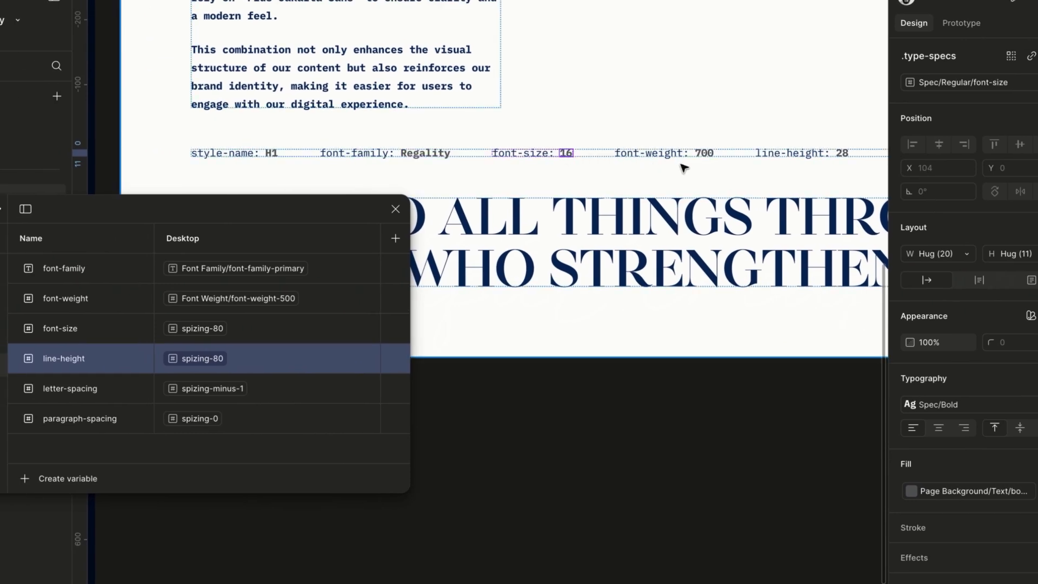
shift+click(704, 154)
shift+click(704, 153)
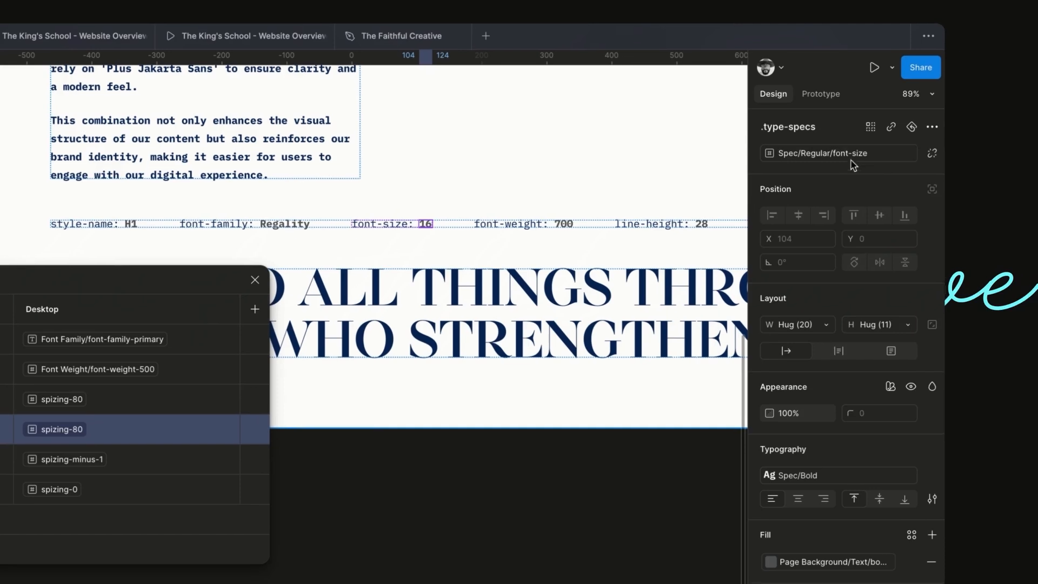
click(997, 84)
text(H1)
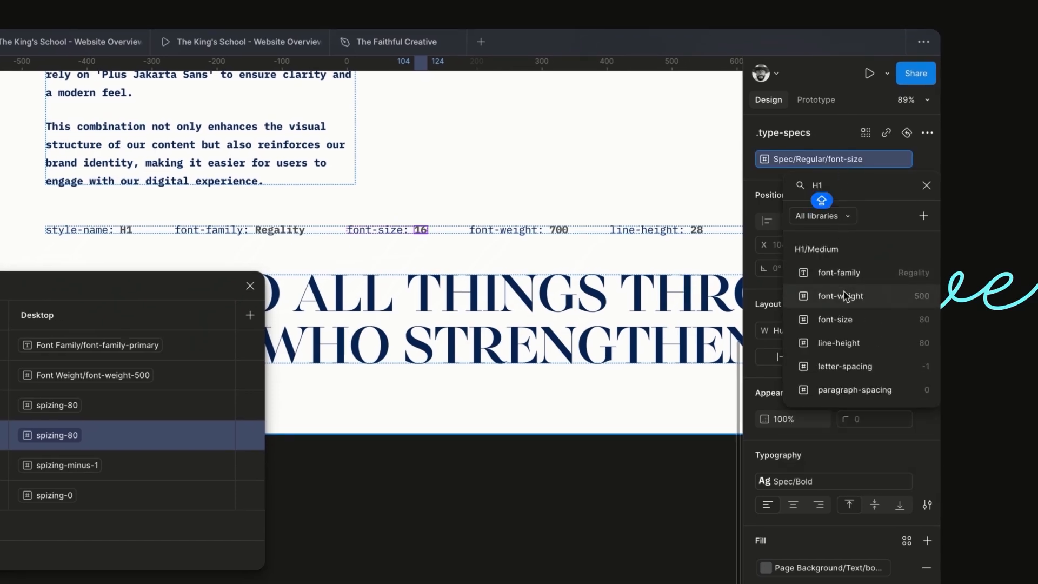
click(843, 319)
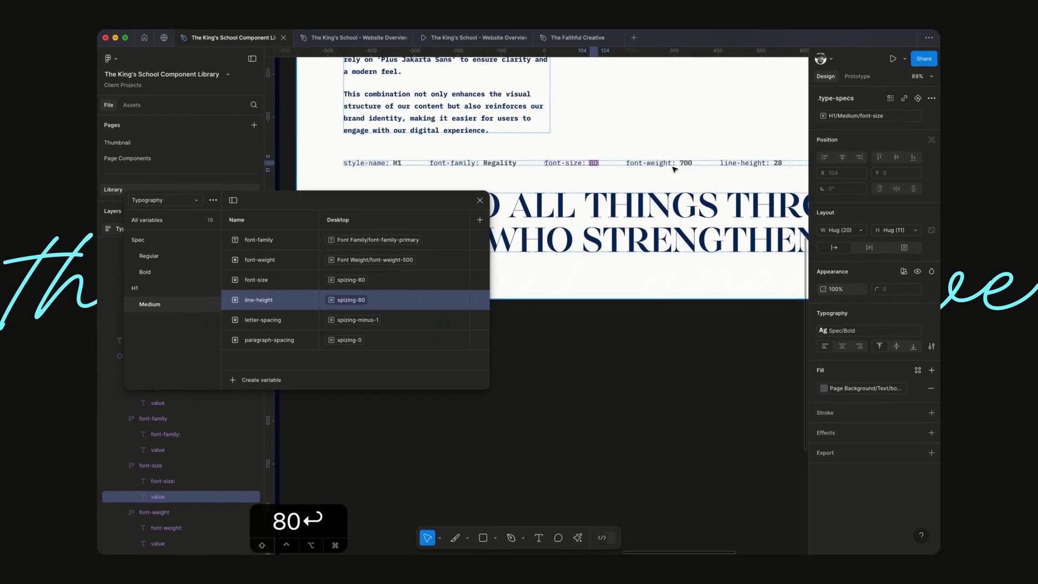
- Reorder the .type-specs main component so font-weight comes before font-size, and return to the H1 instance
click(706, 164)
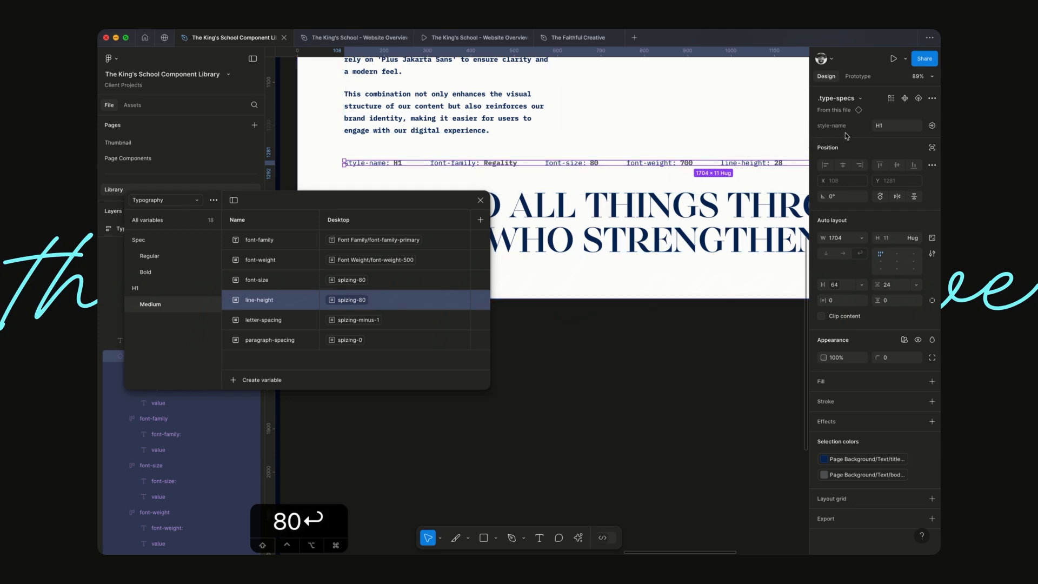
click(833, 112)
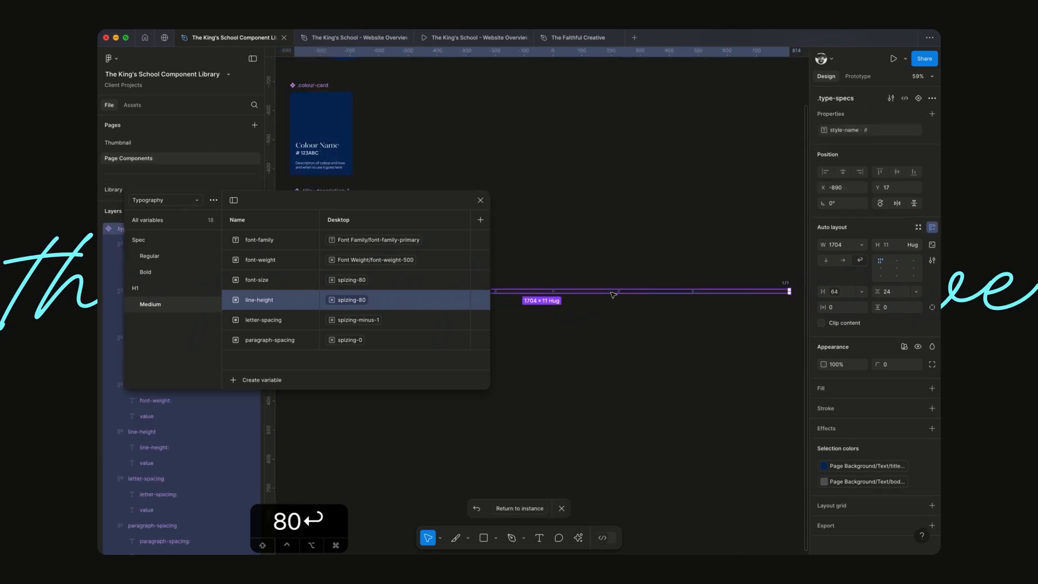
scroll(613, 294, left, 10)
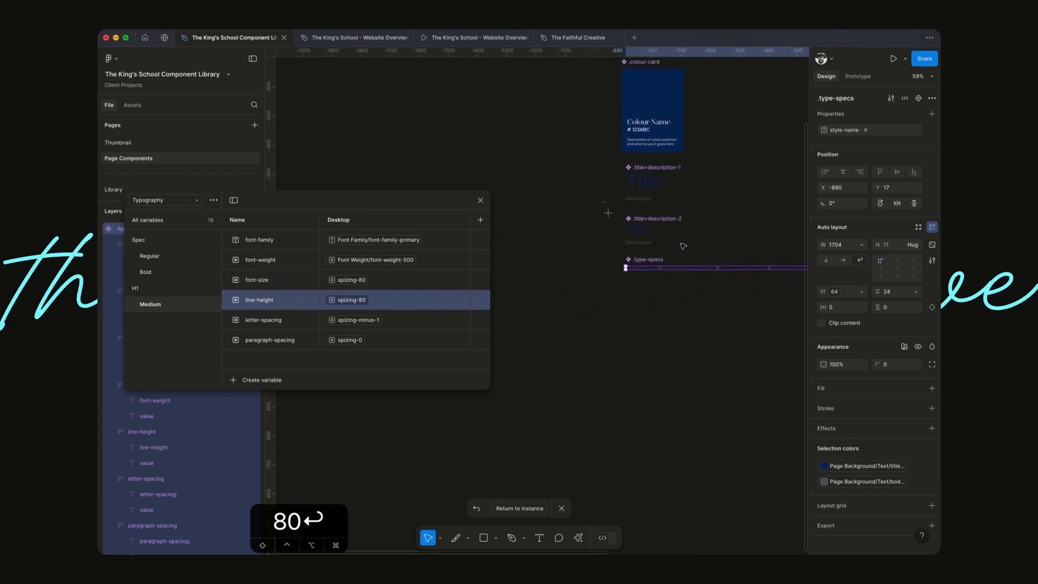
scroll(682, 246, up, 5)
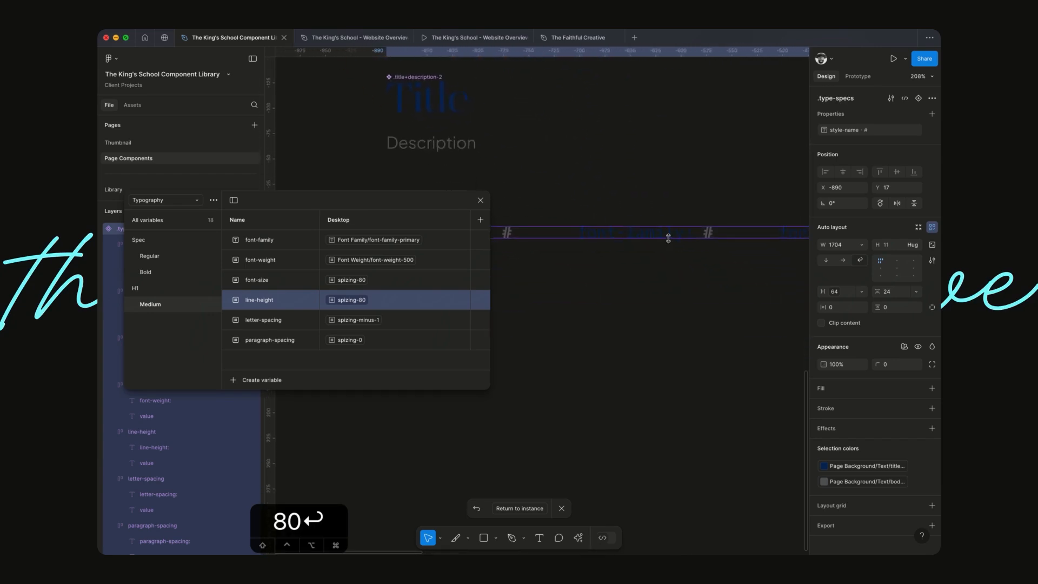
click(668, 236)
scroll(668, 236, right, 3)
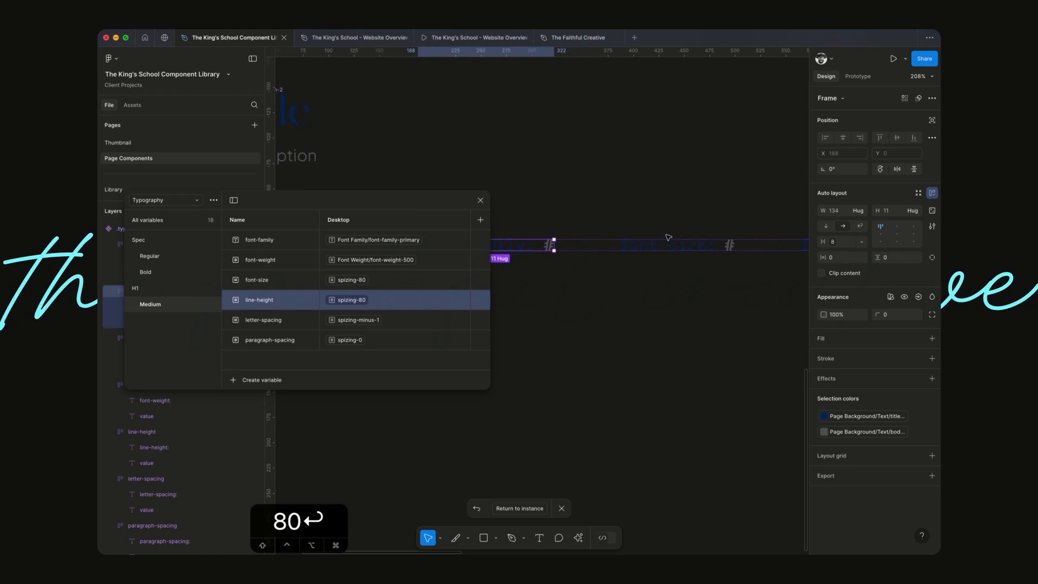
click(687, 243)
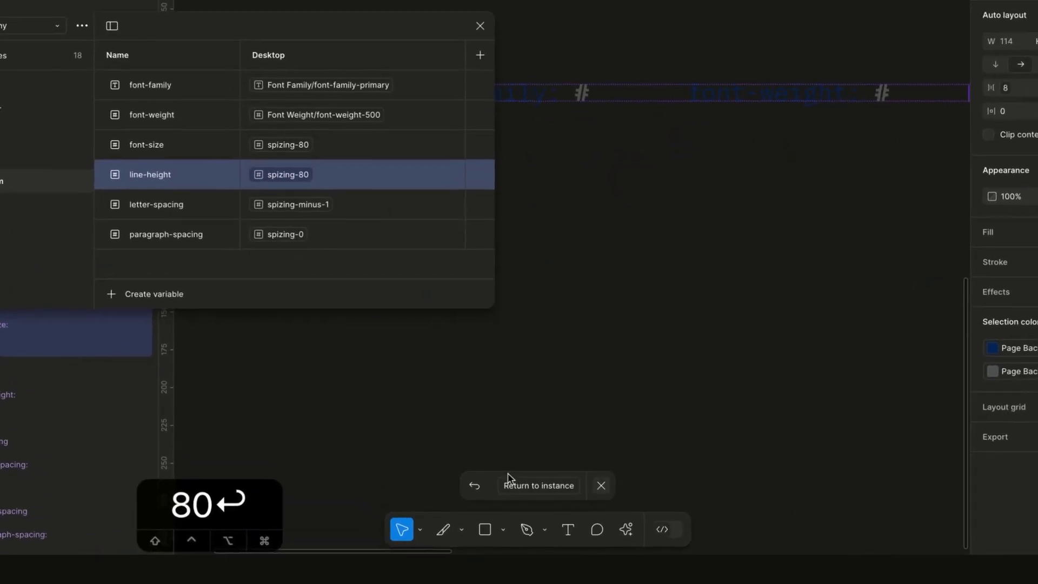
click(520, 508)
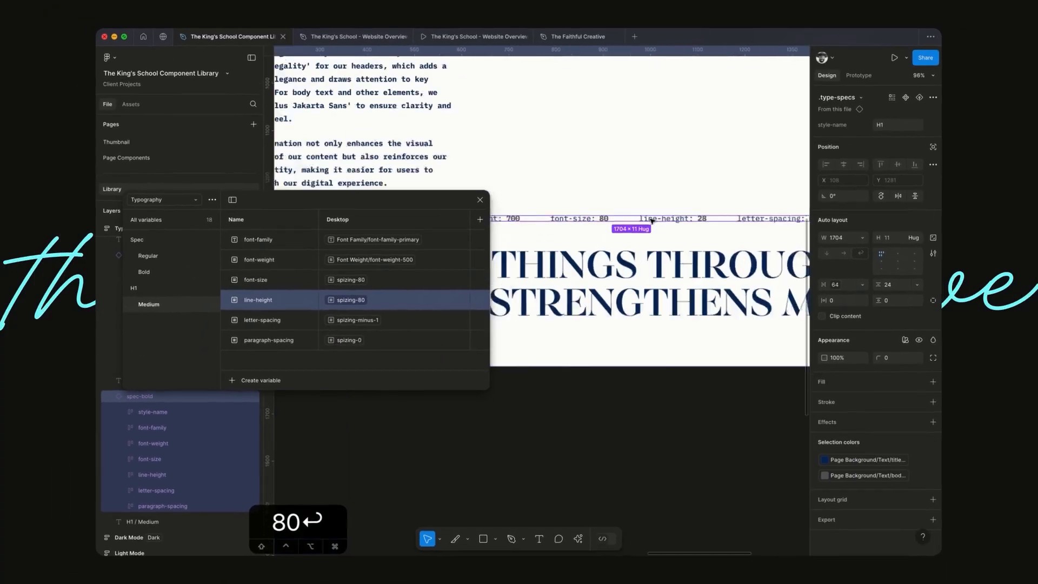
- Bind the line-height value in the H1 spec row to the H1/Medium line-height variable
scroll(652, 220, up, 5)
scroll(652, 221, down, 3)
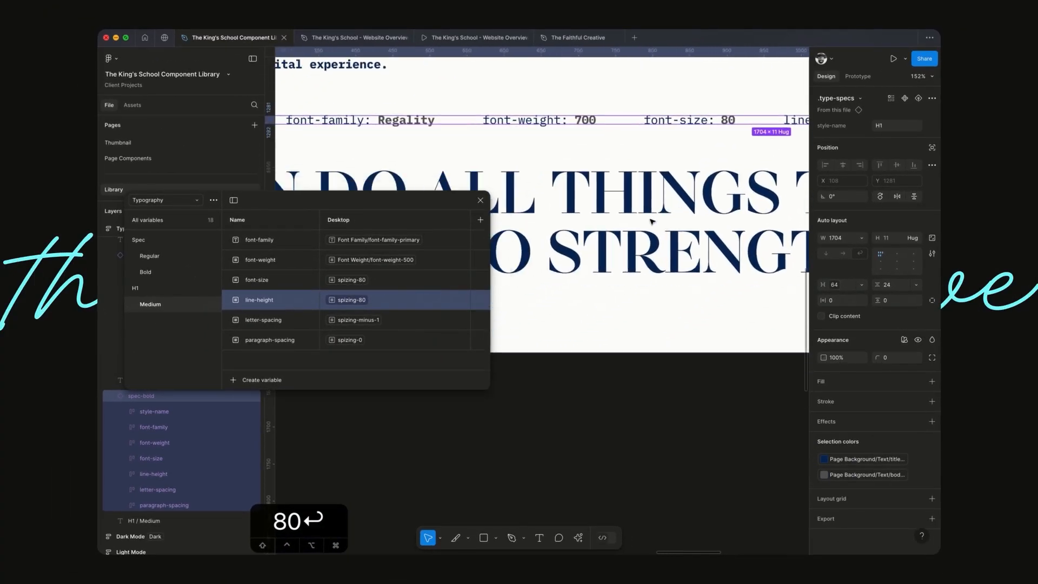
double_click(734, 152)
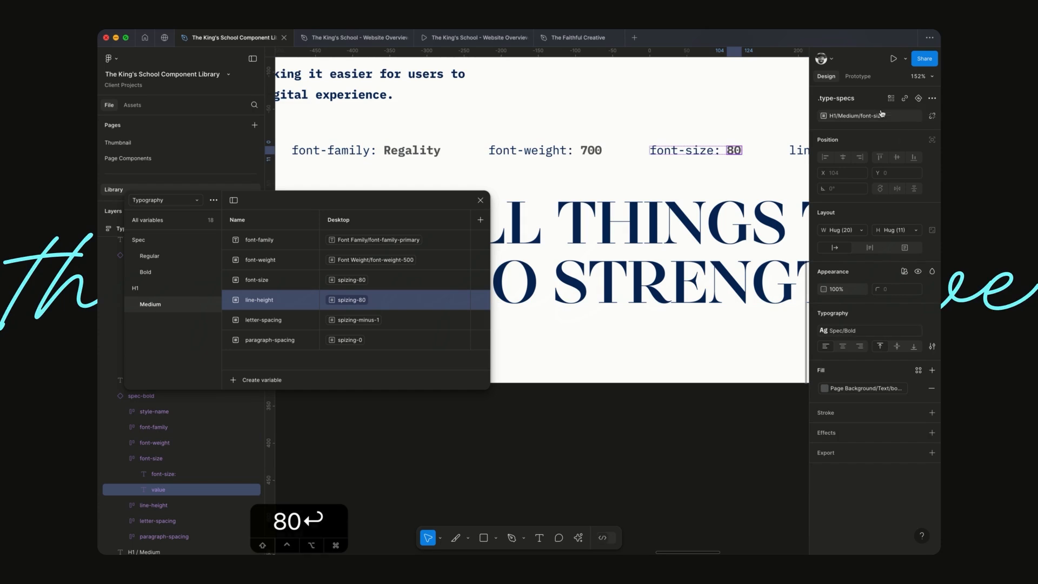
scroll(719, 162, right, 5)
double_click(729, 141)
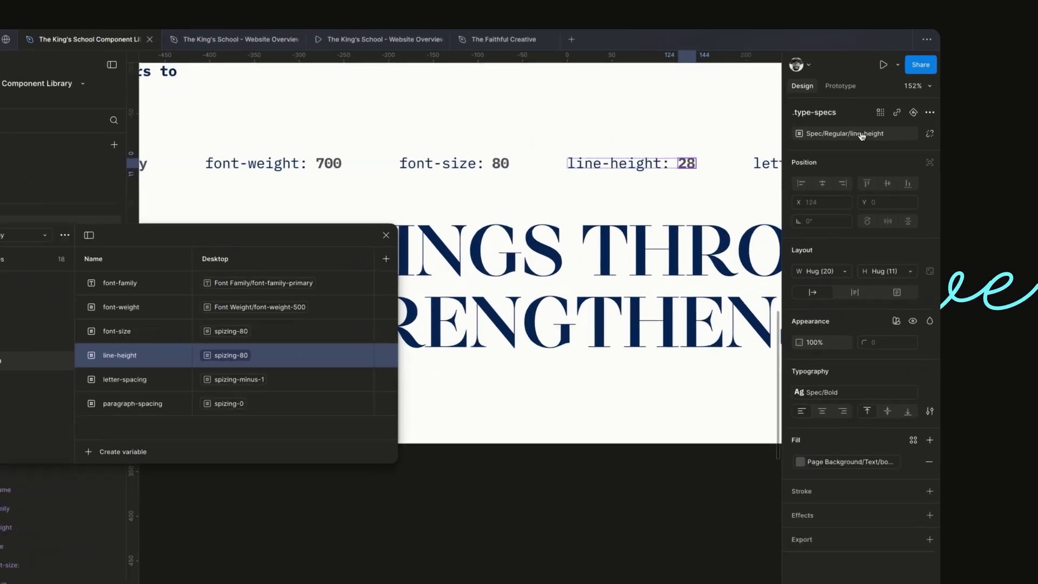
click(847, 116)
text(H1)
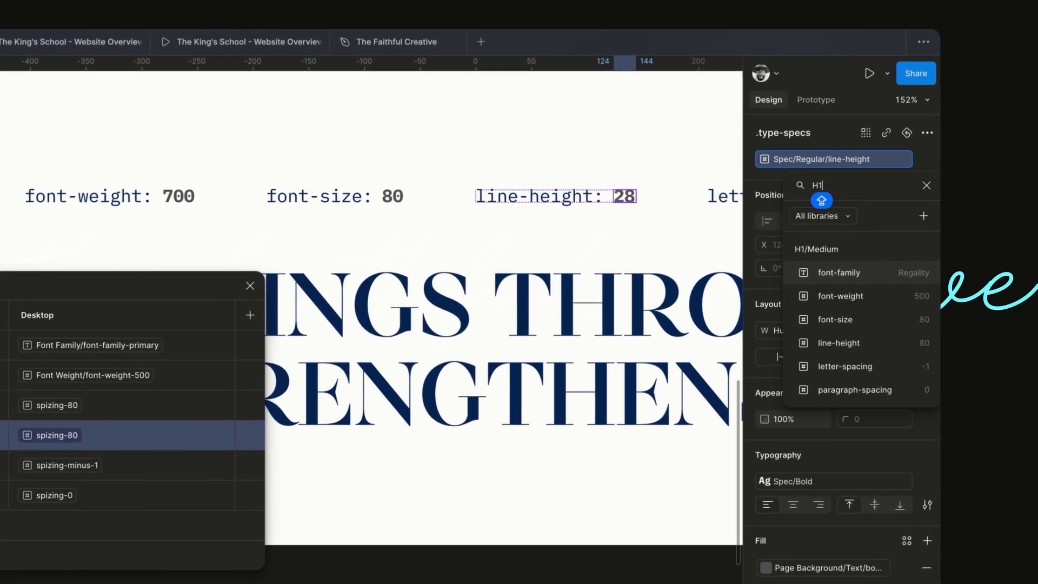
click(839, 342)
- Bind the letter-spacing value in the H1 spec row to the H1/Medium letter-spacing variable
scroll(618, 270, right, 6)
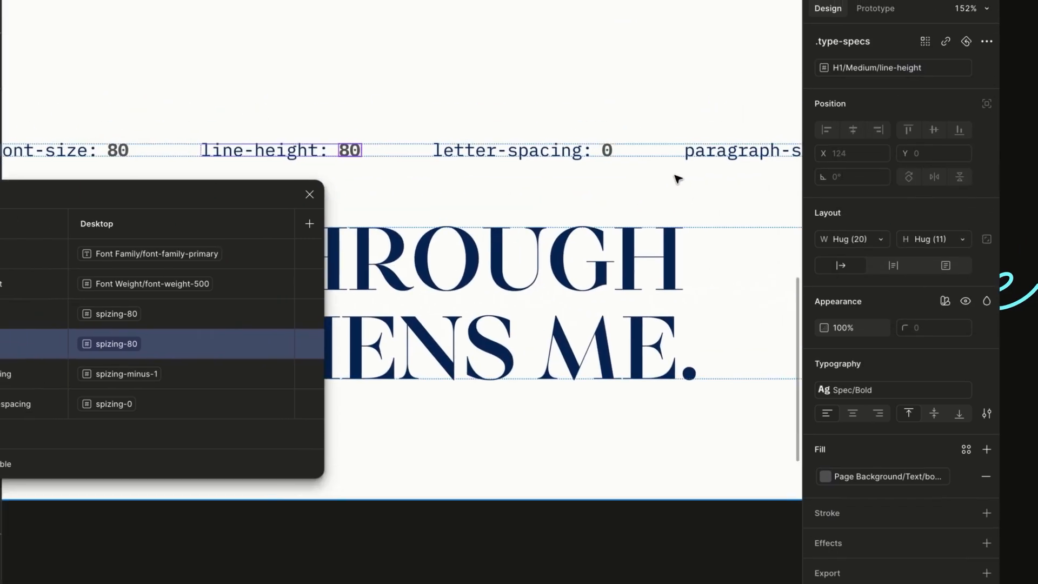
click(607, 151)
click(894, 67)
text(H1)
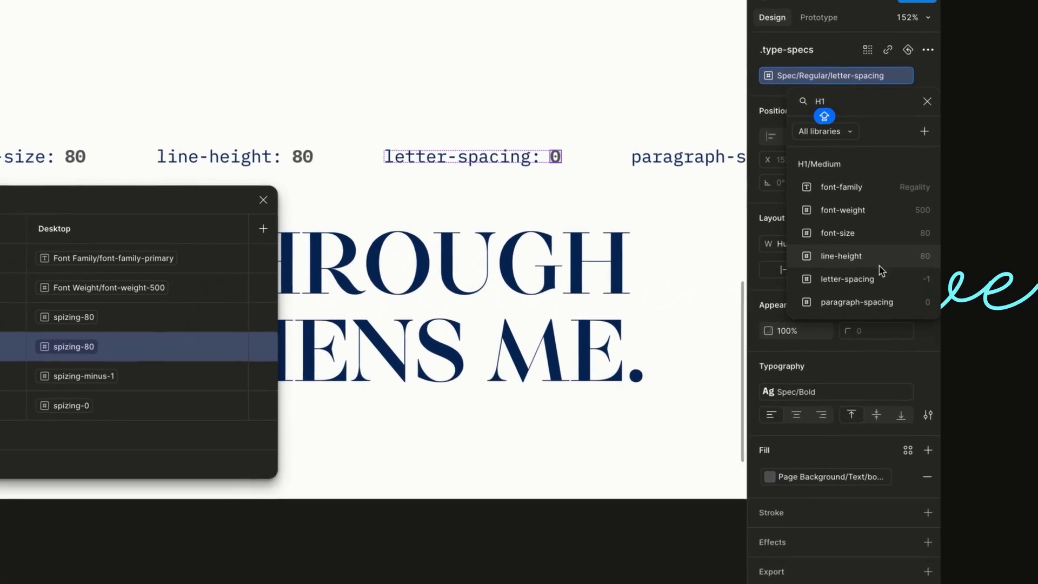
click(897, 255)
- Bind the paragraph-spacing value in the H1 spec row to the H1/Medium paragraph-spacing variable
scroll(675, 162, right, 6)
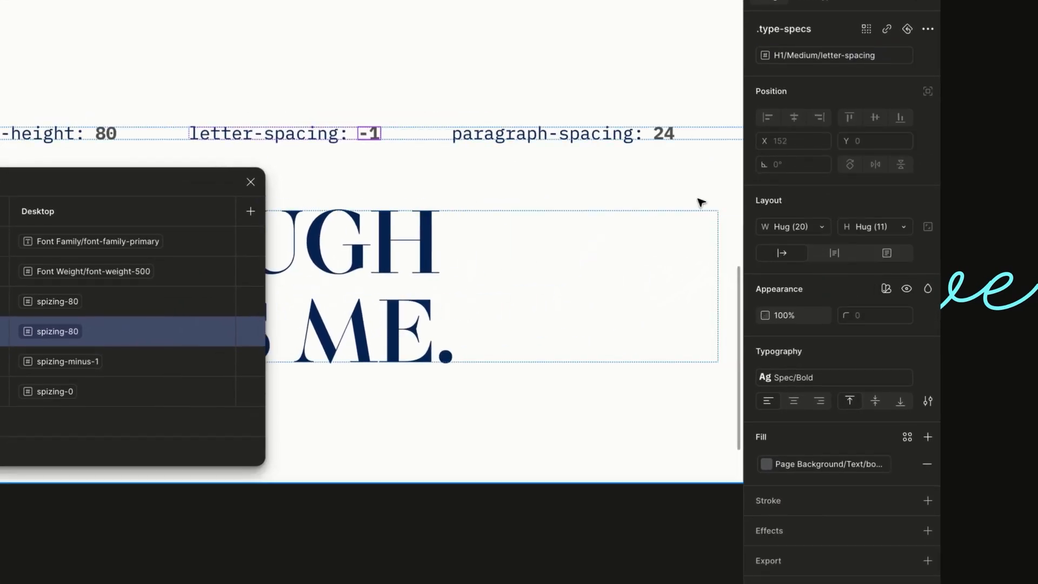
click(669, 138)
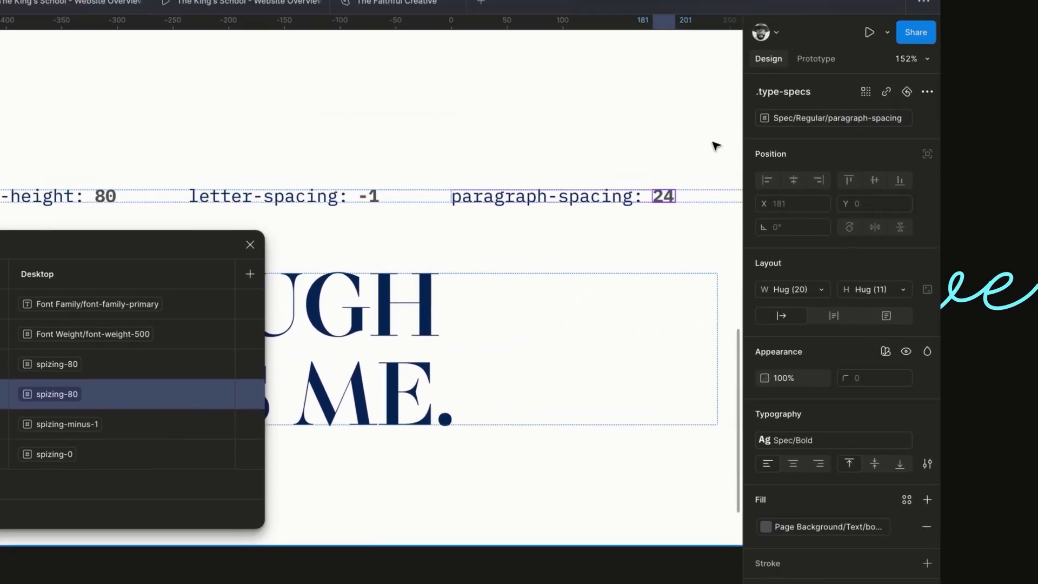
click(860, 158)
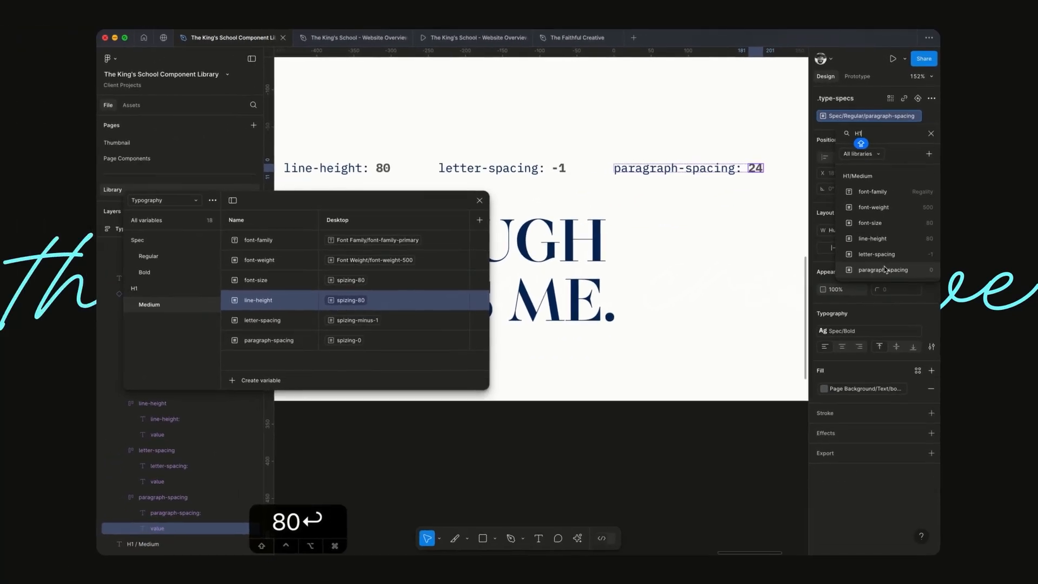
click(884, 268)
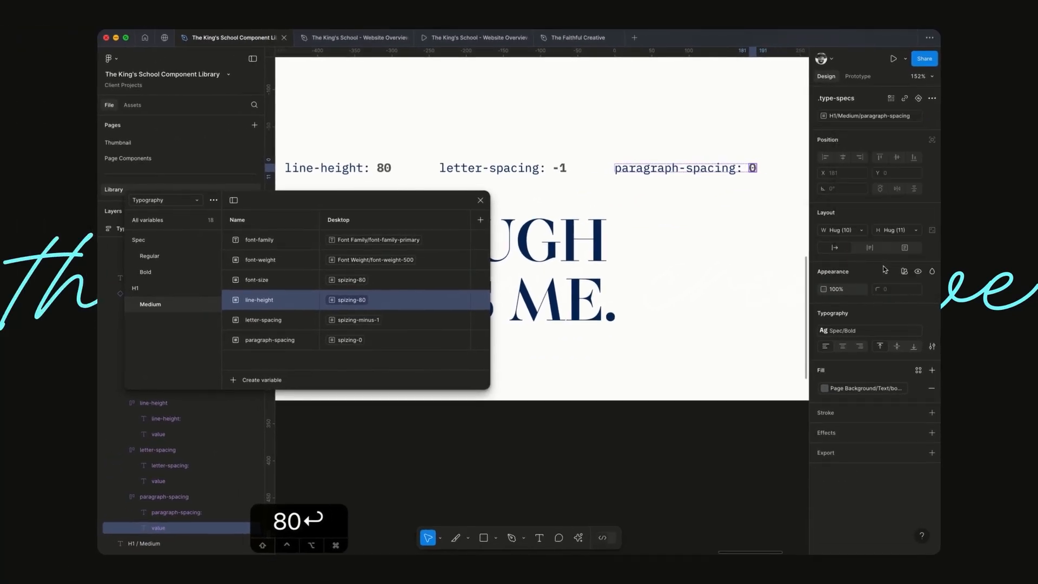
- Open the local Typography variables and display the Medium group under H1
click(758, 305)
scroll(758, 309, down, 5)
scroll(758, 309, down, 3)
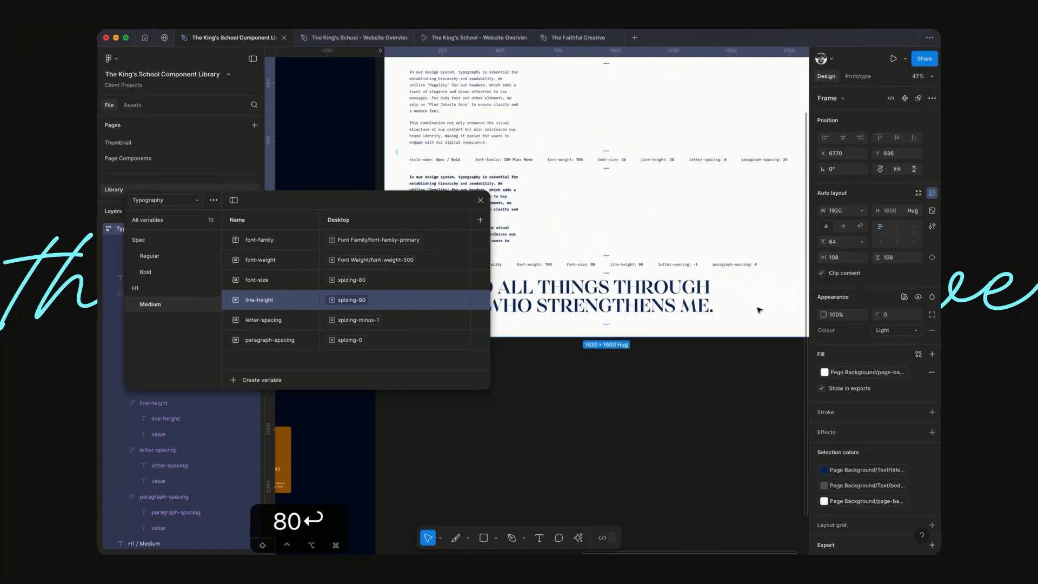
scroll(758, 310, left, 4)
scroll(758, 309, down, 3)
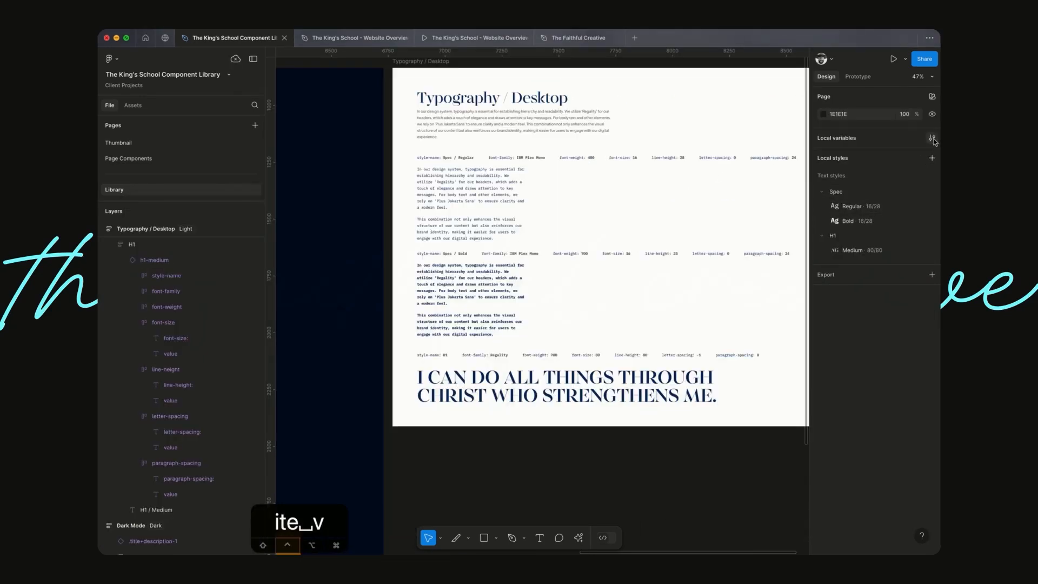
click(931, 139)
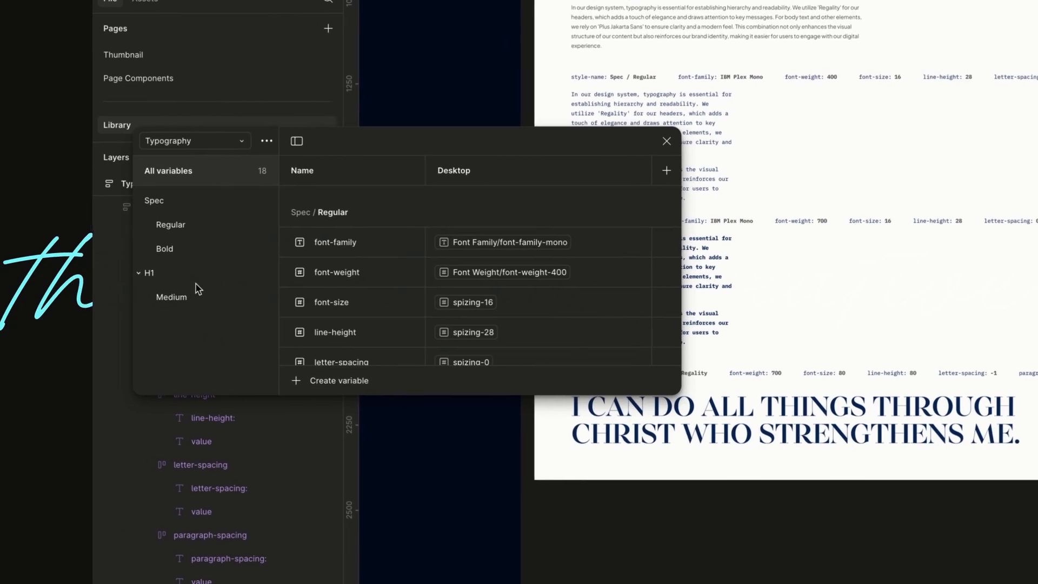
click(194, 296)
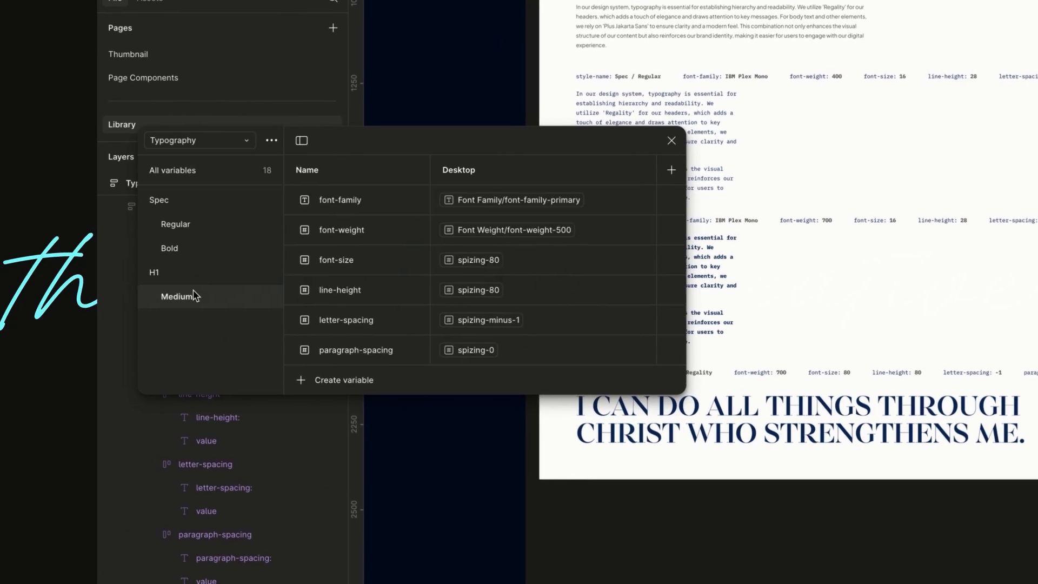
- Try ungrouping the Medium variable group under H1, and undo the ungrouping
right_click(198, 296)
click(172, 310)
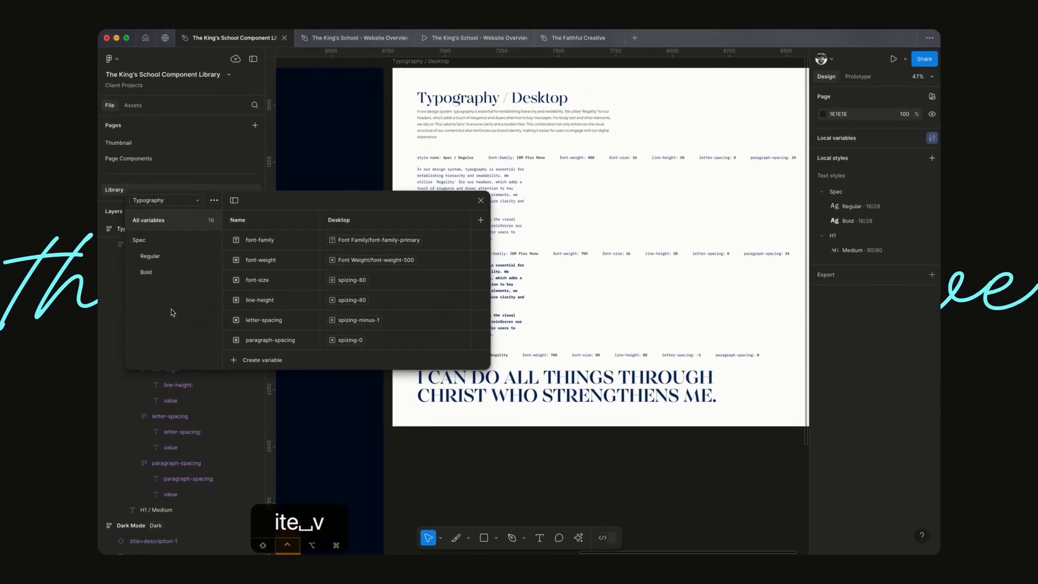
key(super+z)
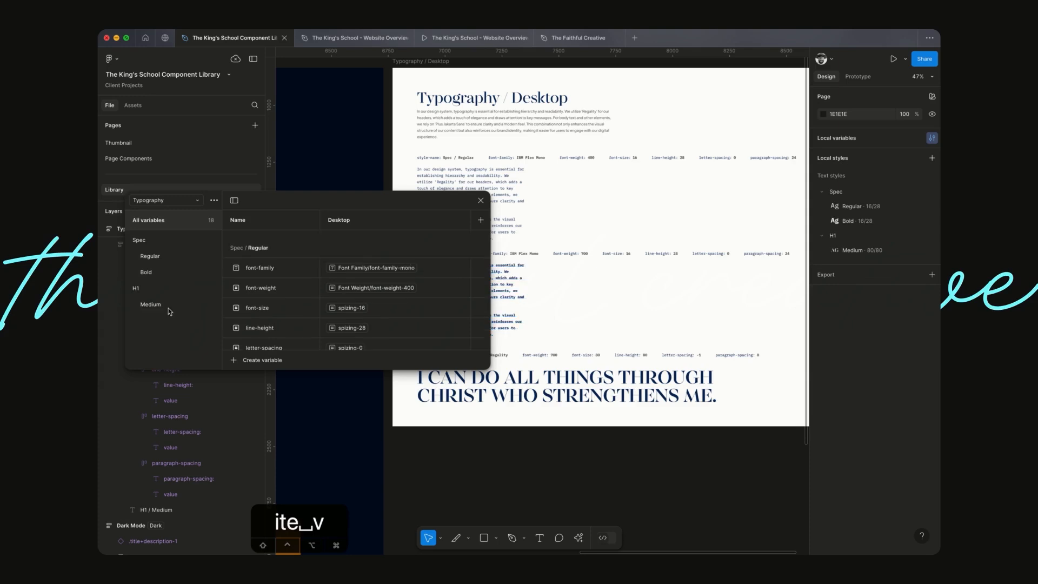
- Try to clear the name of the Medium subgroup in the H1 variable group
click(145, 294)
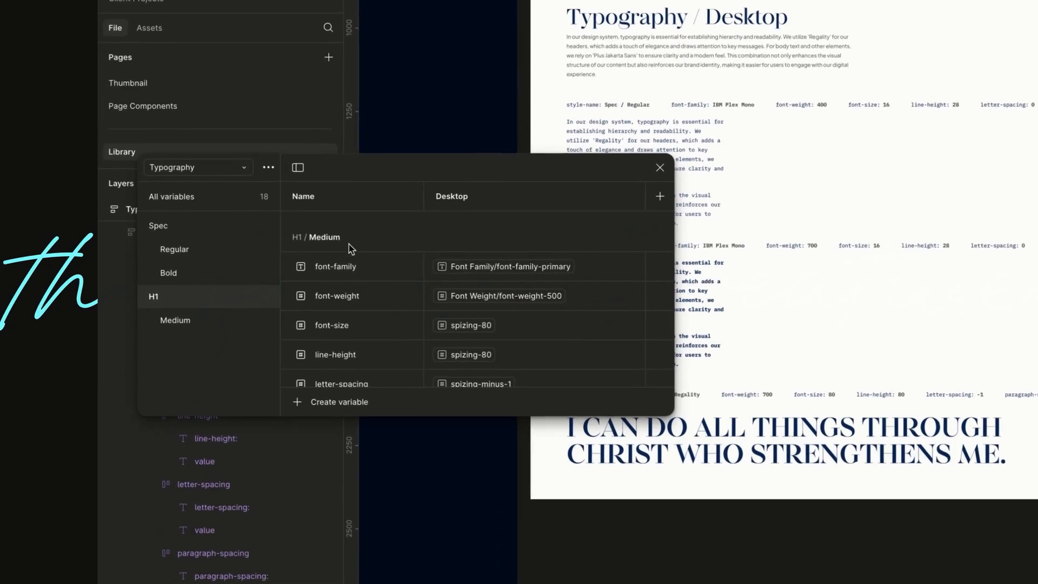
double_click(330, 236)
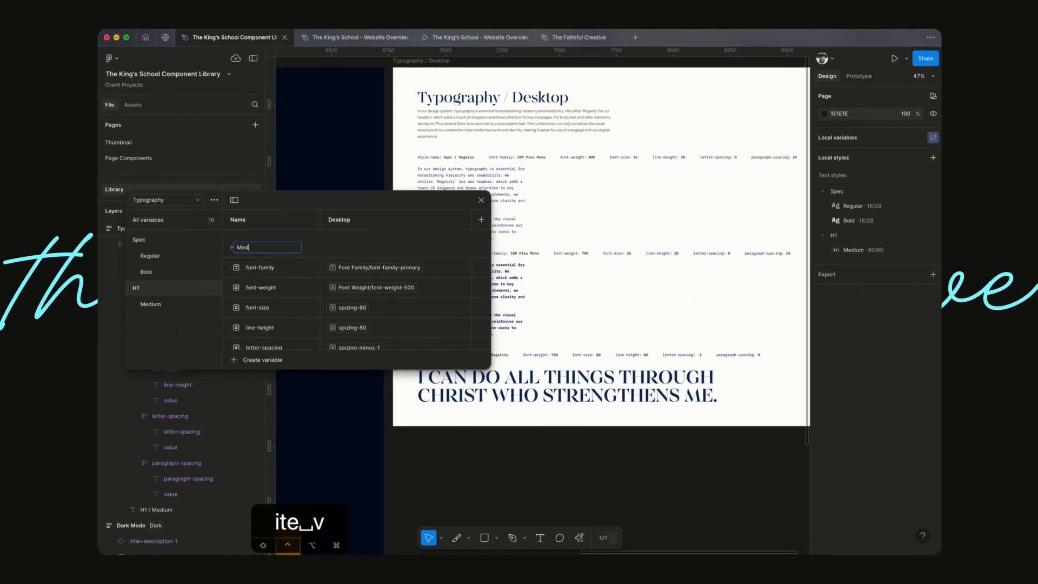
key(BackSpace)
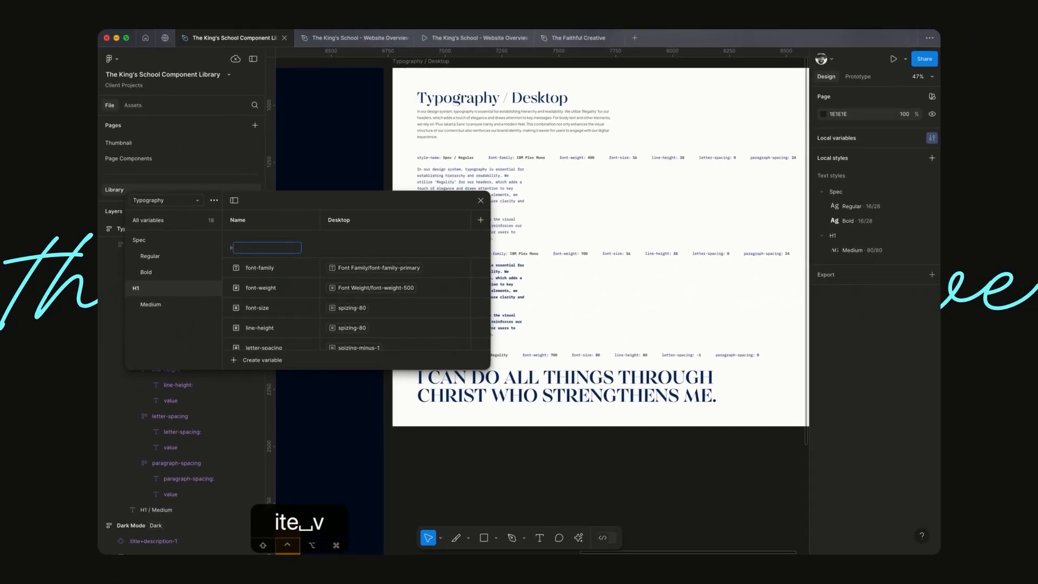
double_click(249, 248)
key(BackSpace)
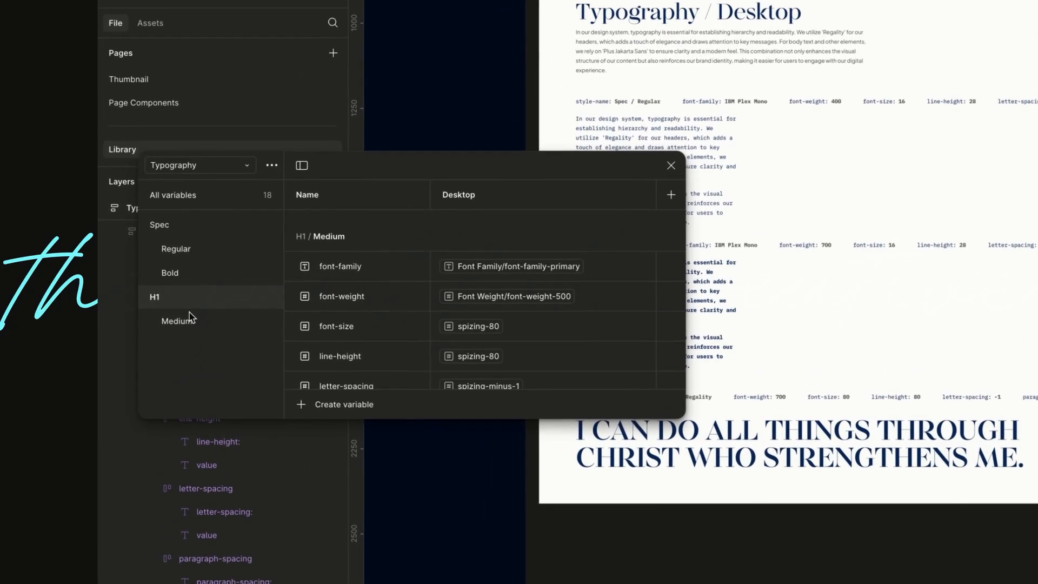
- Rename the Medium variable subgroup to H1 and its parent variable group to Headers
click(191, 326)
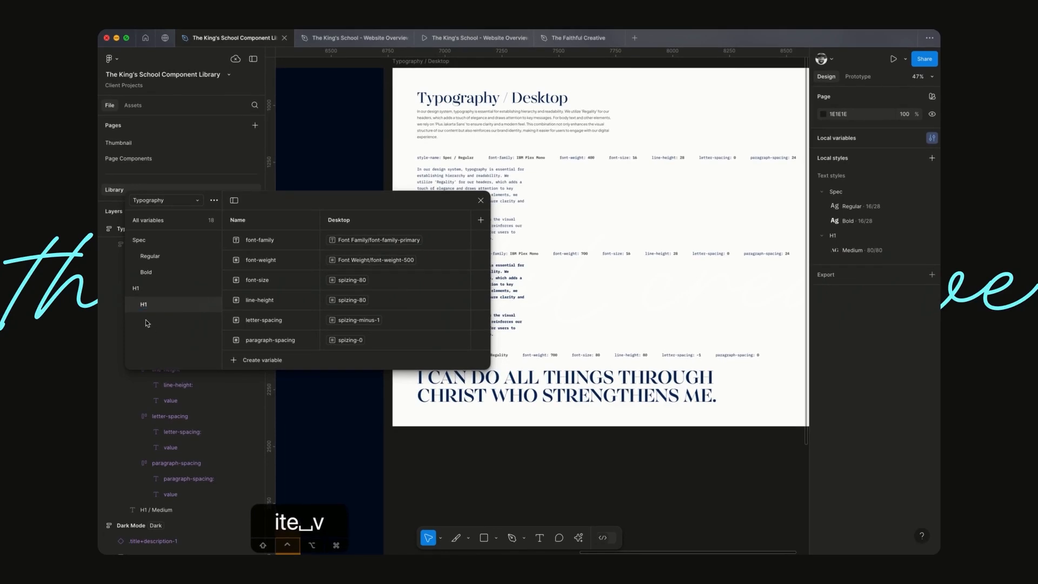
click(141, 292)
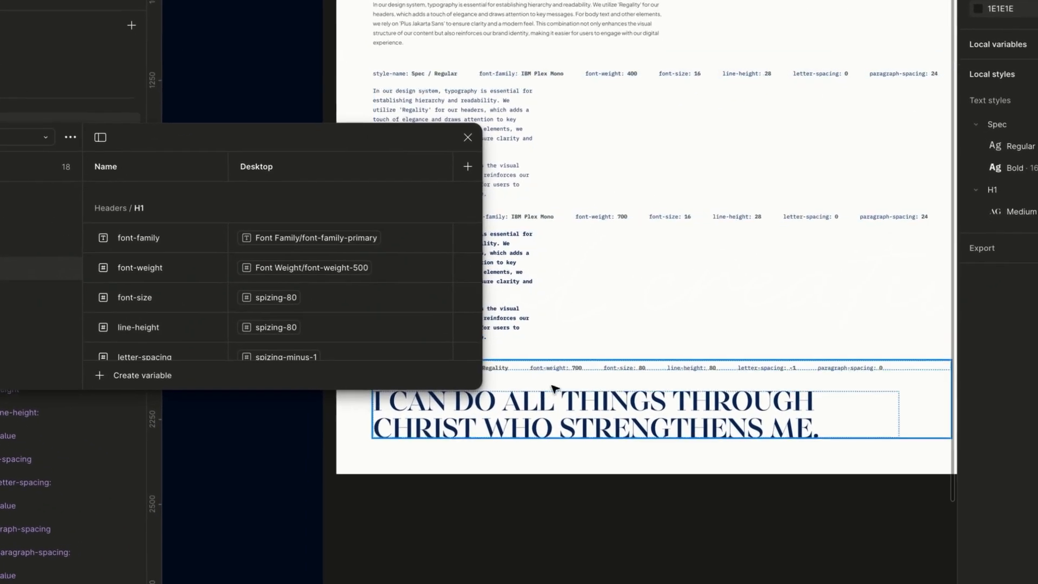
- Rename the Medium text style applied to the large heading sample to H1
click(552, 400)
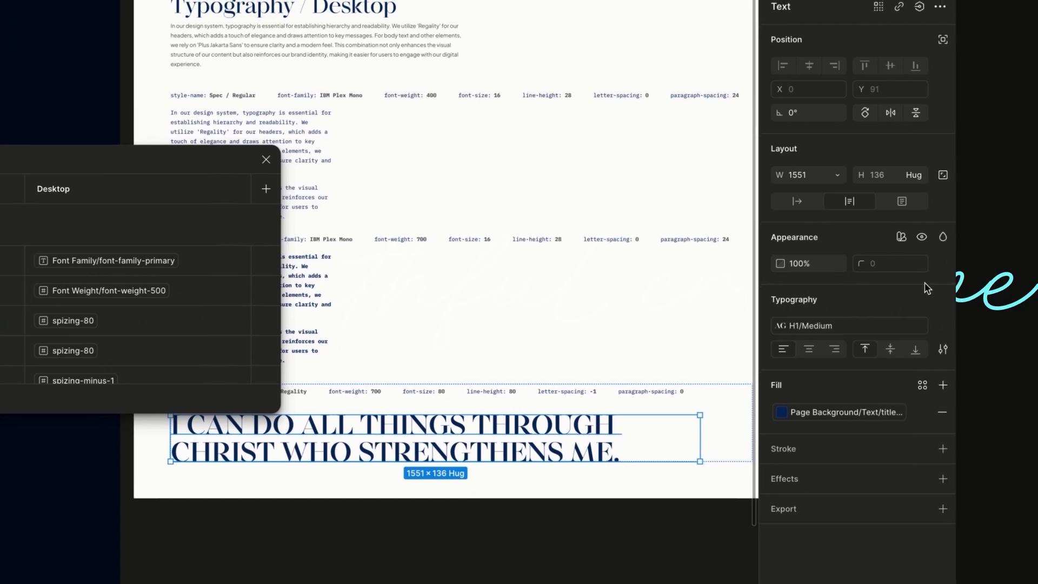
click(859, 327)
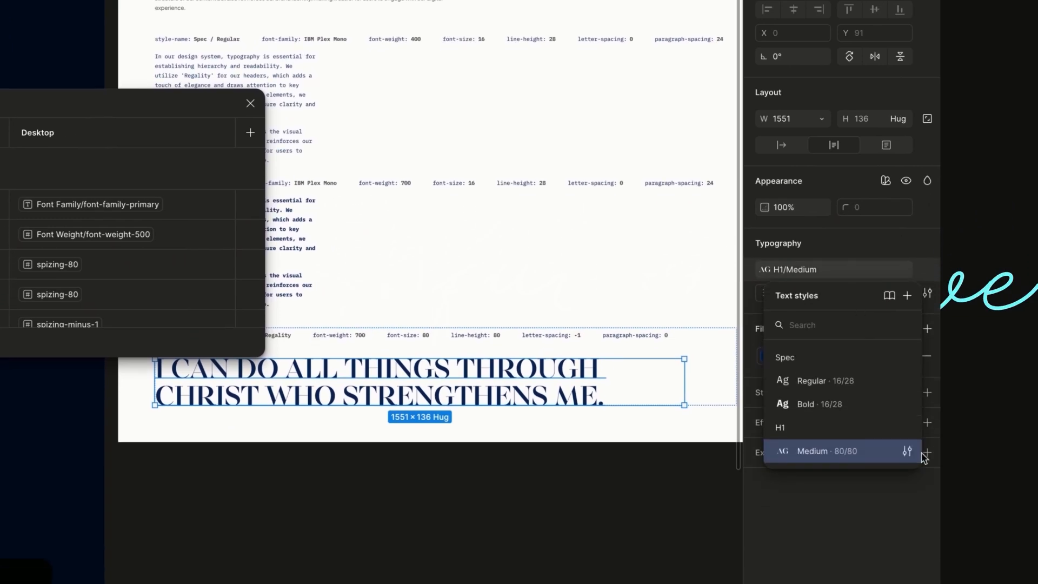
click(907, 510)
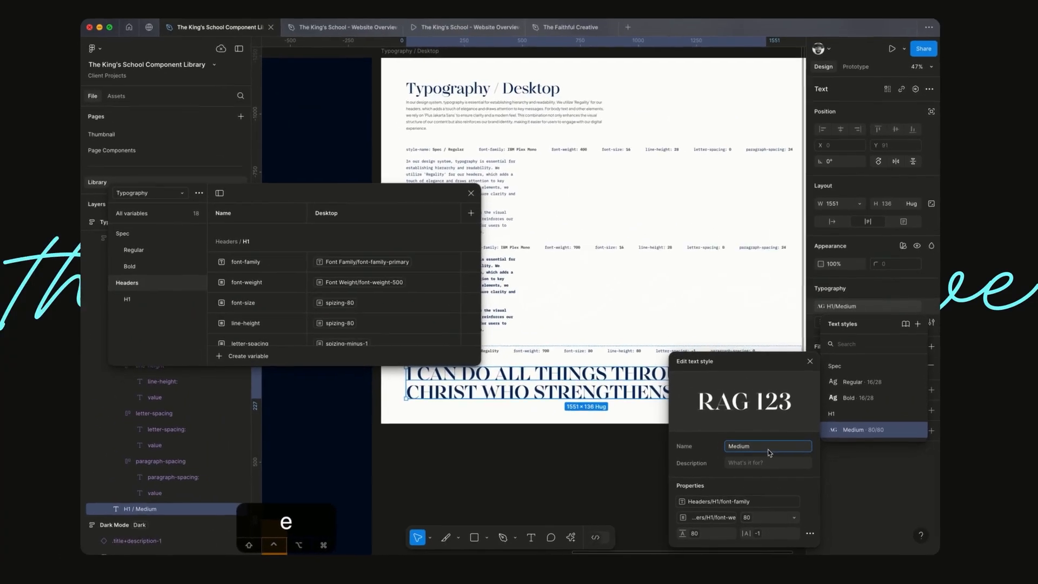
double_click(771, 451)
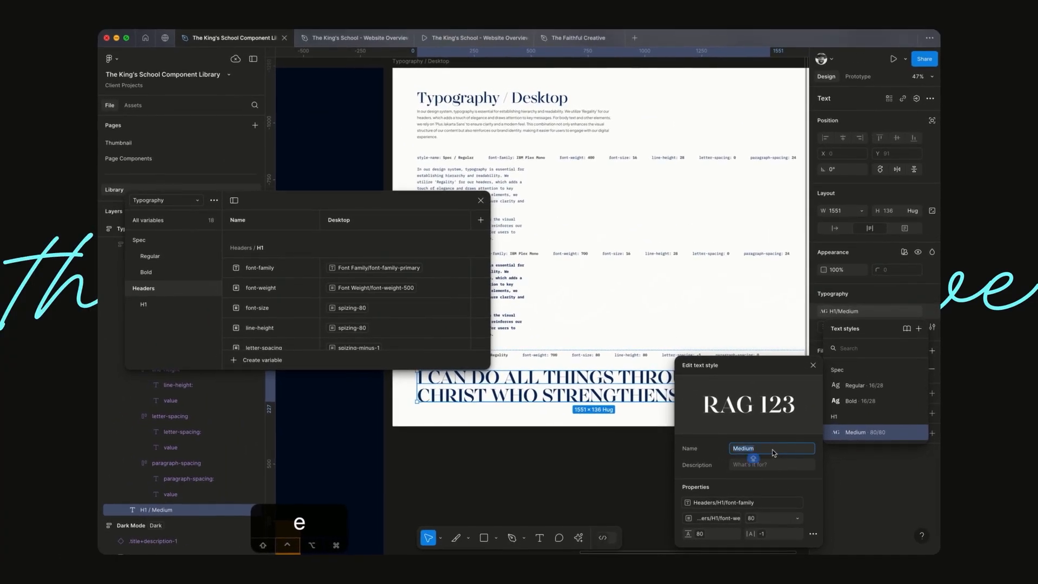
key(Return)
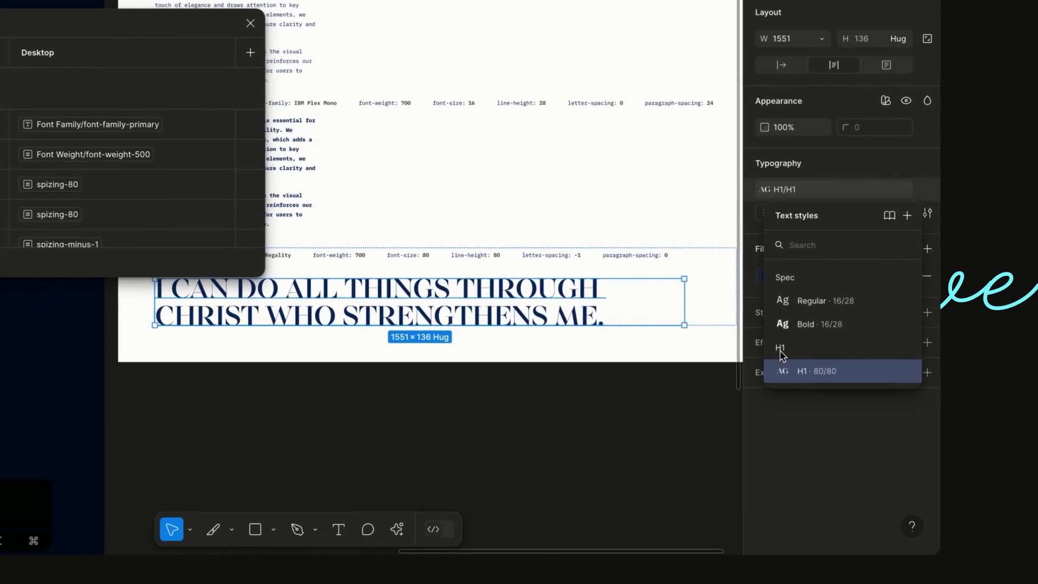
click(705, 418)
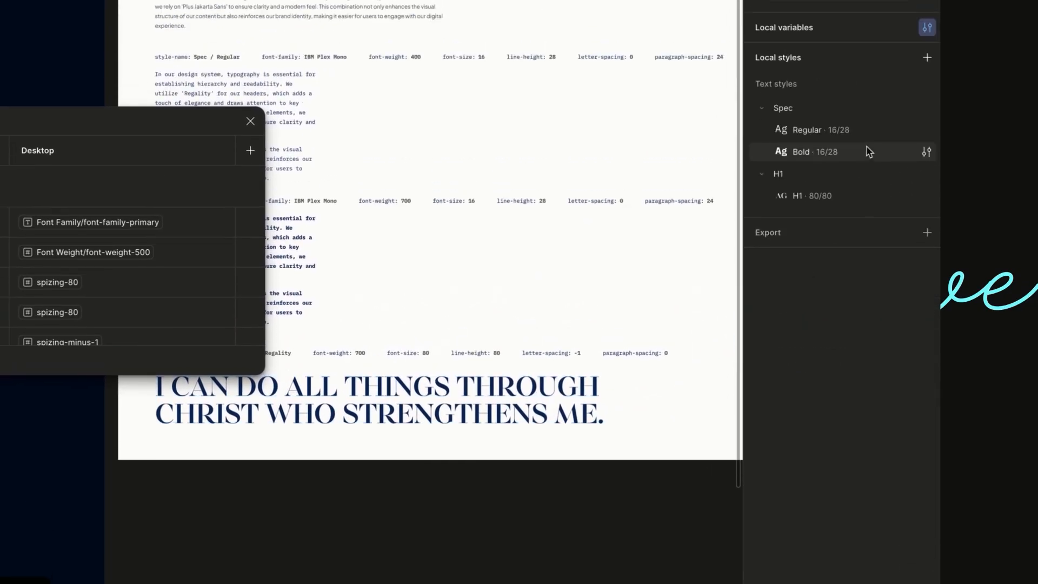
- Rename the H1 folder in the local text styles to Headers
double_click(781, 232)
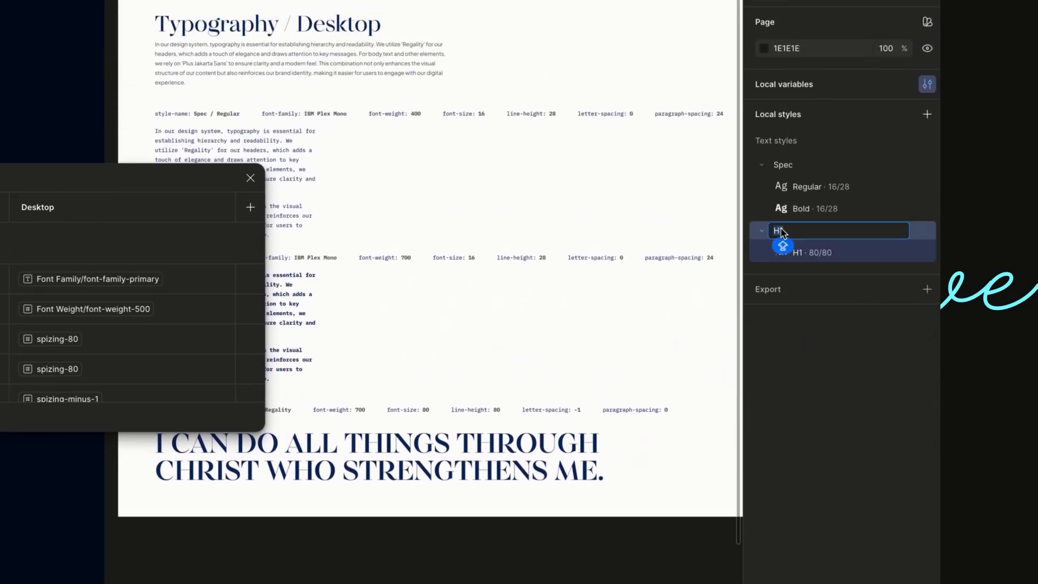
text(HEADER)
key(BackSpace)
key(BackSpace)
key(BackSpace)
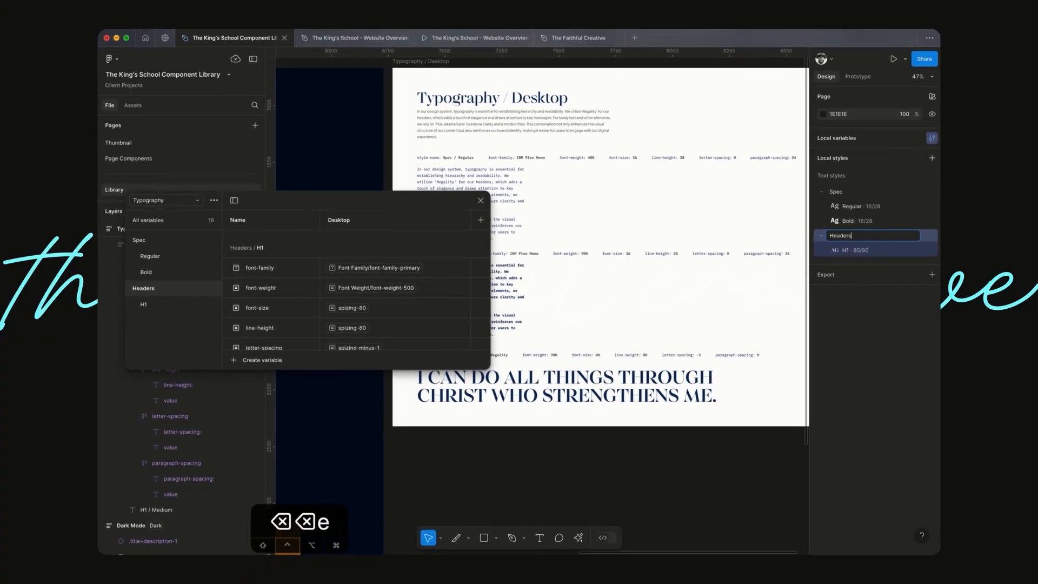
key(Return)
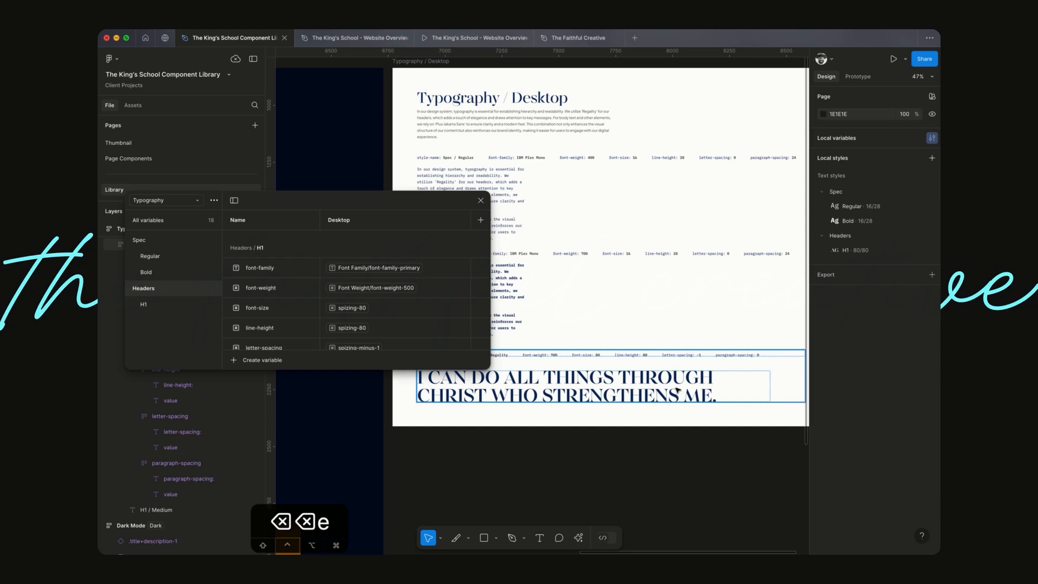
- Switch to the browser, examine the heading sizes and letter spacing in Material Design's example type scale, and return to Figma
click(676, 390)
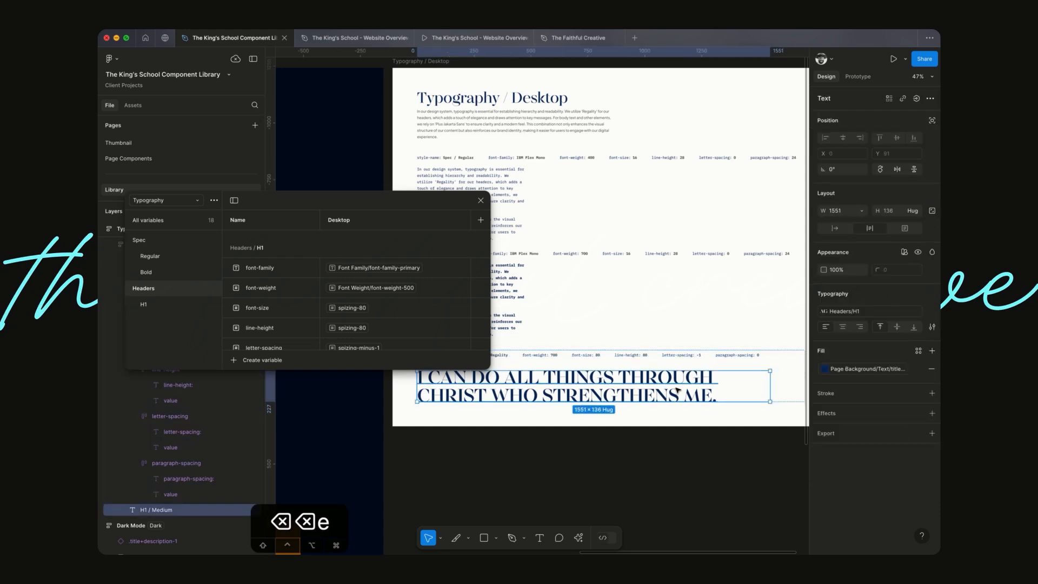
key(super+Tab)
key(super+Tab)
key(super+Tab)
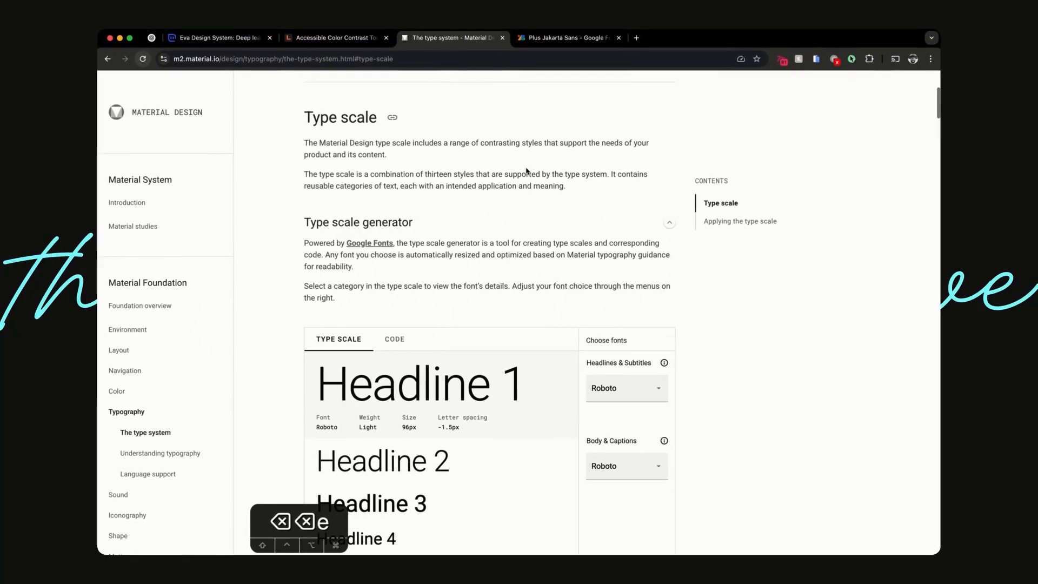
scroll(527, 172, down, 3)
scroll(585, 312, up, 5)
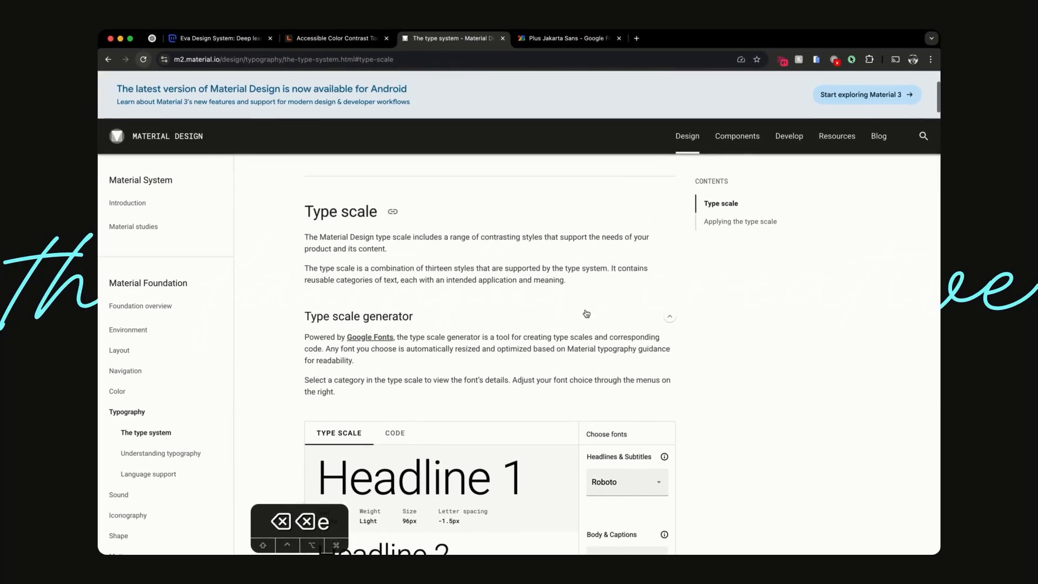
scroll(586, 312, down, 5)
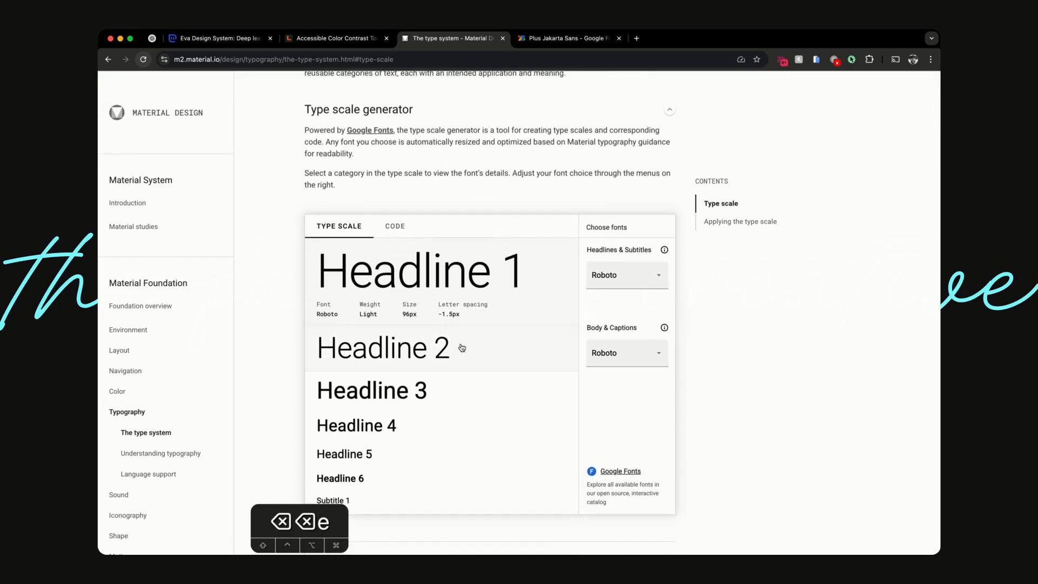
scroll(473, 351, down, 10)
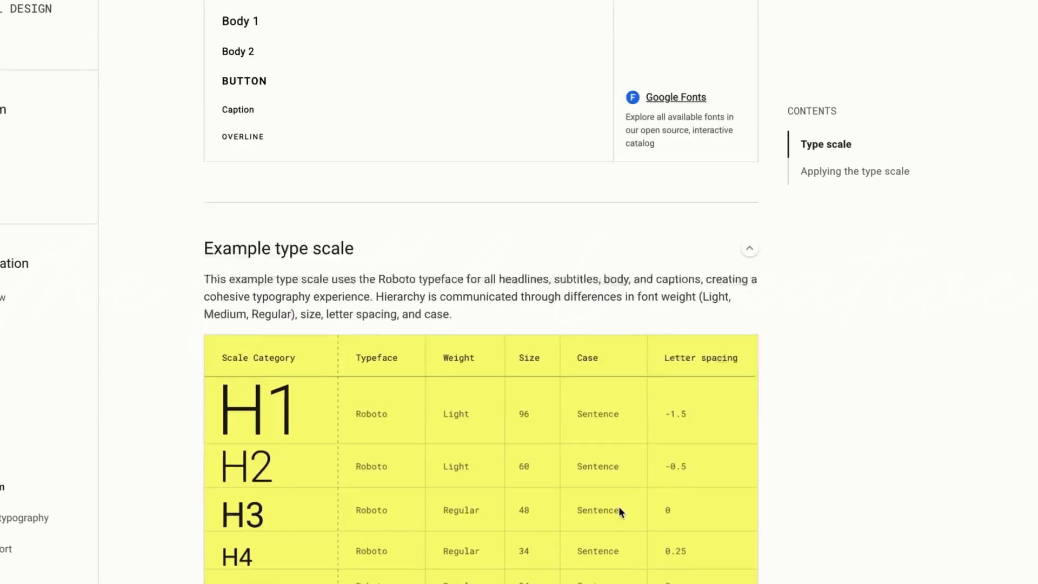
scroll(618, 503, down, 5)
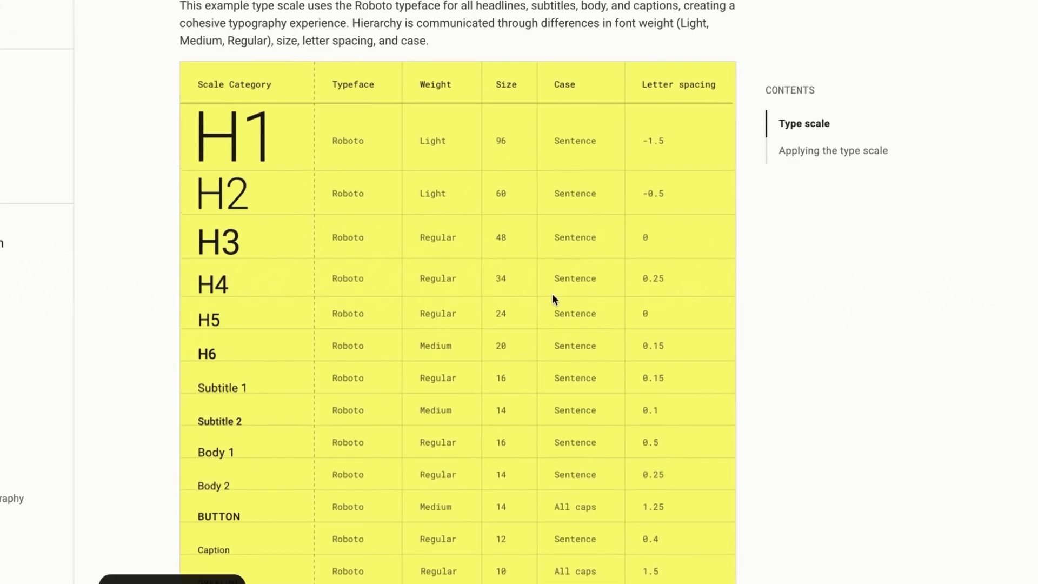
key(super+Tab)
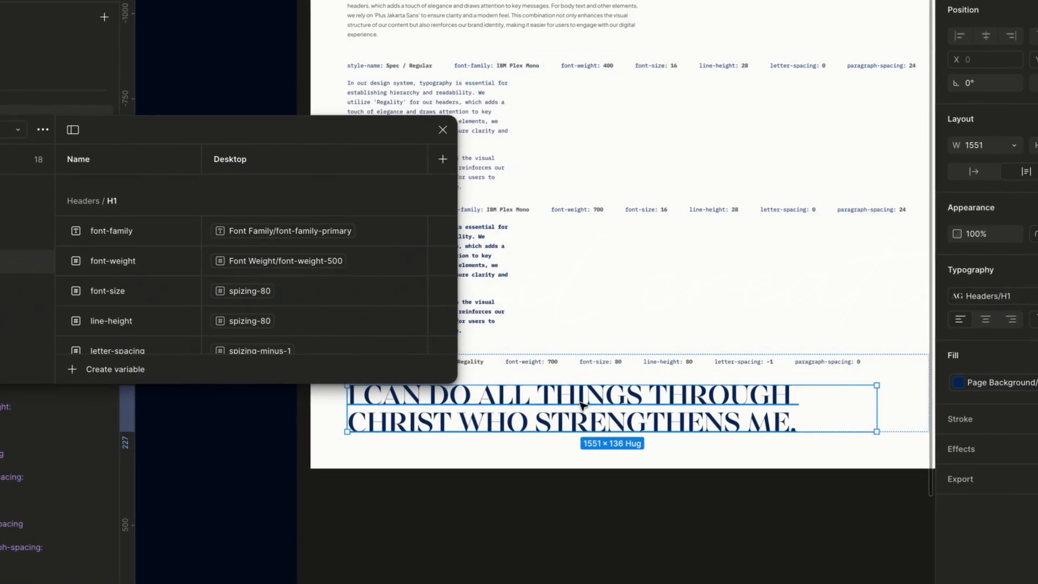
- Select the H1 sample frame and move the variables window clear of its spec row
click(818, 377)
scroll(818, 378, up, 5)
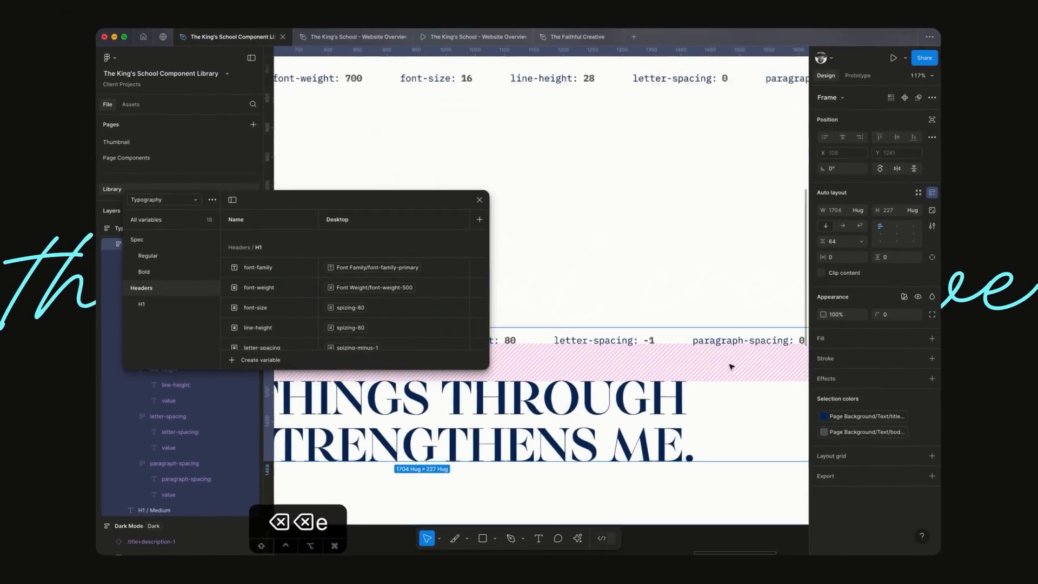
scroll(730, 367, left, 5)
scroll(731, 366, up, 2)
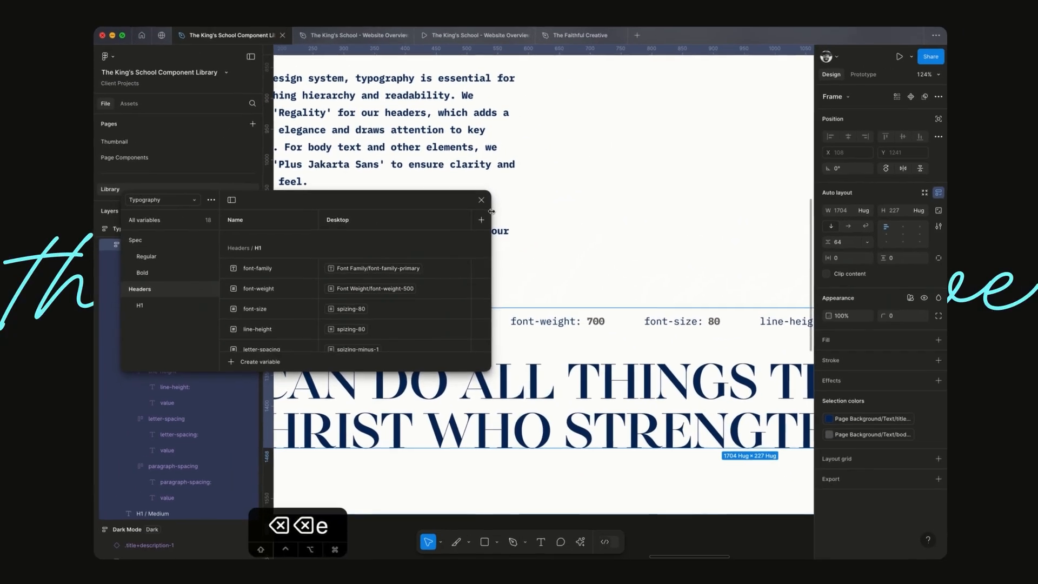
drag(536, 207, 381, 90)
scroll(484, 369, left, 3)
scroll(484, 370, down, 1)
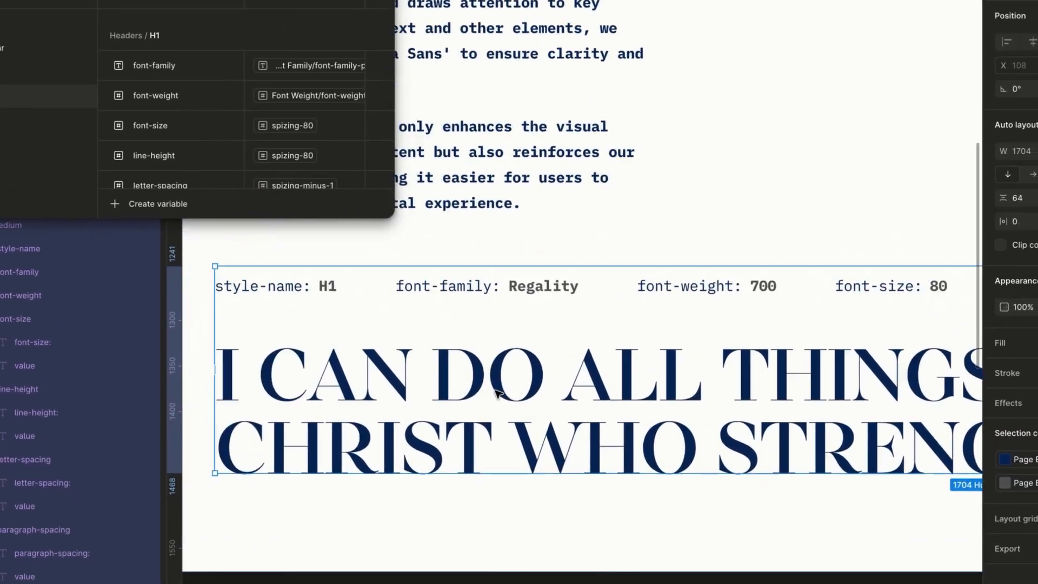
scroll(497, 393, down, 2)
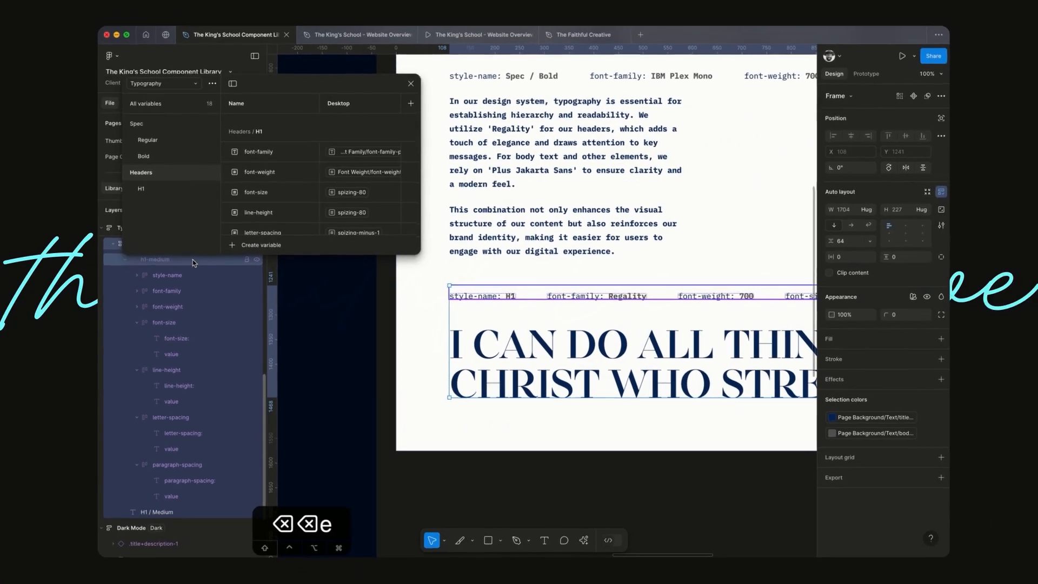
- Rename the heading sample's frame layer to H1 and its spec row component to h1
double_click(190, 247)
click(176, 261)
key(BackSpace)
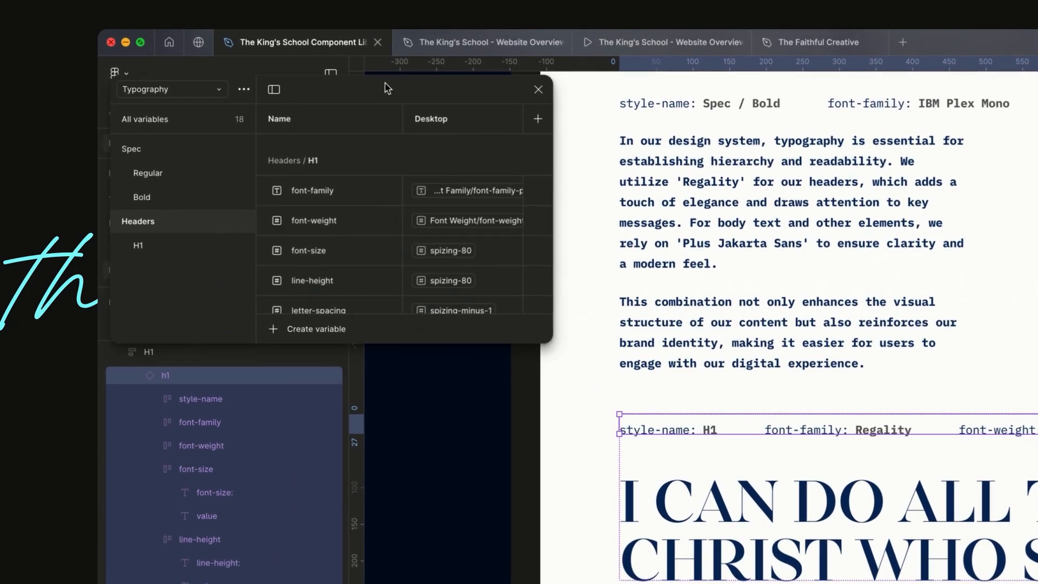
- Collapse the property layers inside the h1 spec row and rename the H1 / Medium text layer to H1
drag(390, 83, 393, 80)
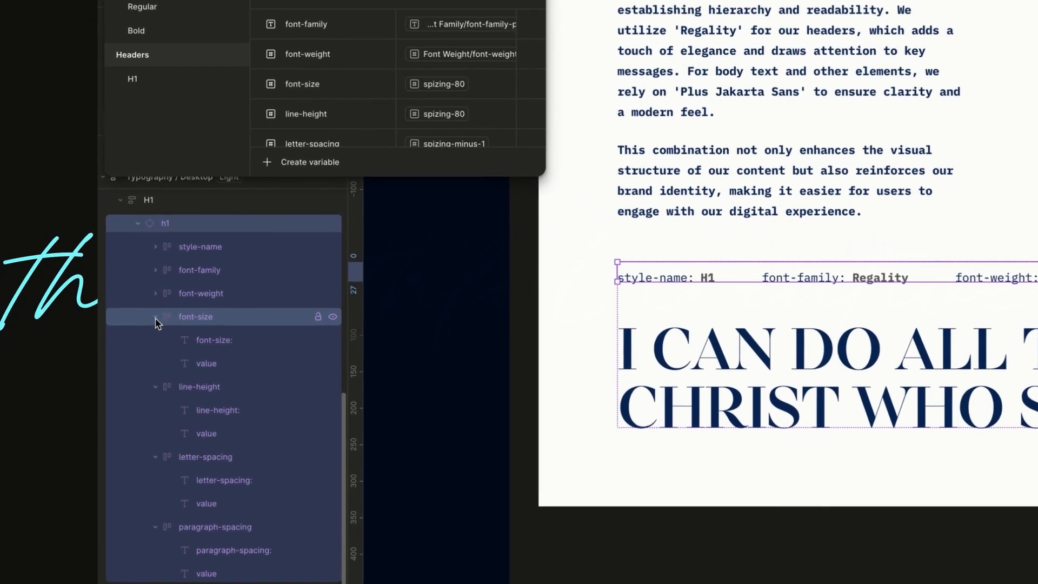
click(136, 322)
click(136, 369)
click(155, 363)
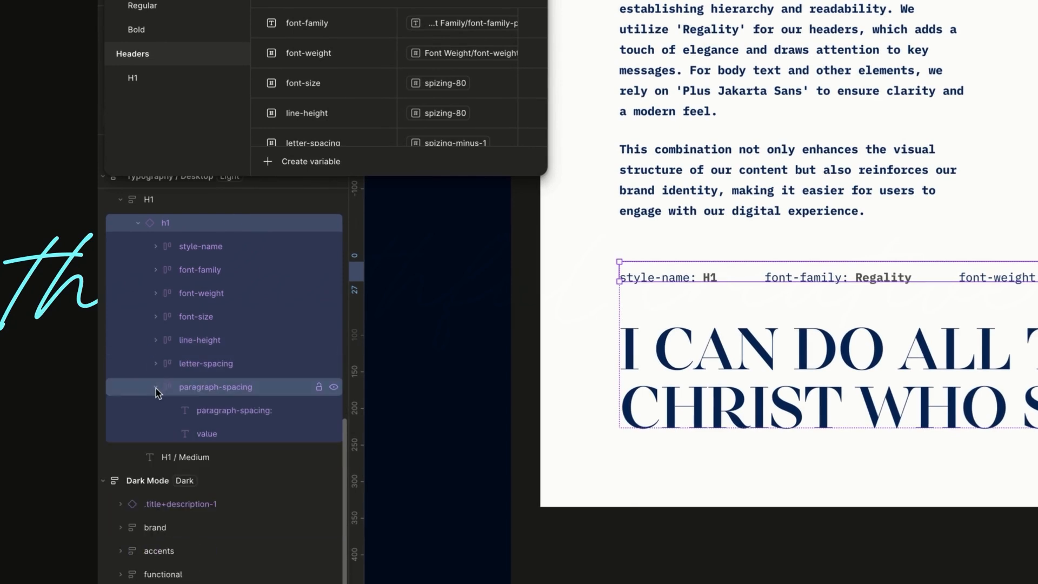
click(156, 387)
click(165, 402)
key(BackSpace)
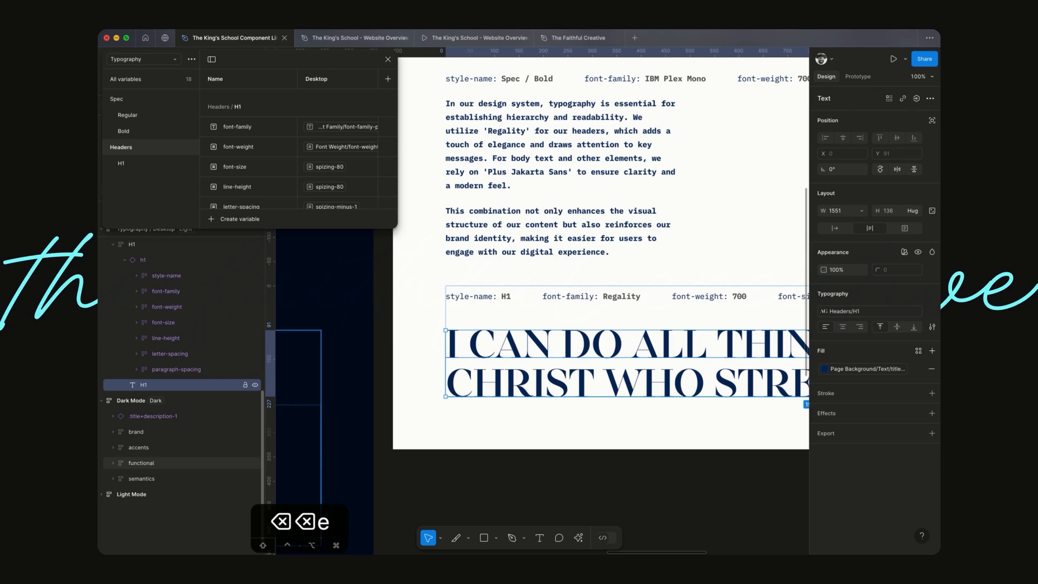
- Duplicate the complete H1 sample frame directly below the original
click(453, 313)
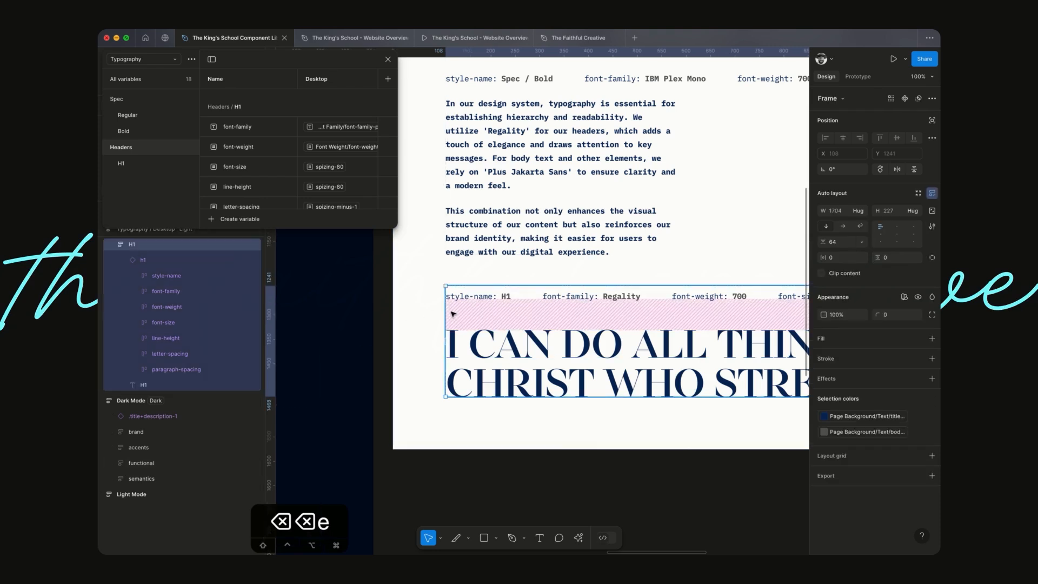
key(super+d)
scroll(481, 361, down, 6)
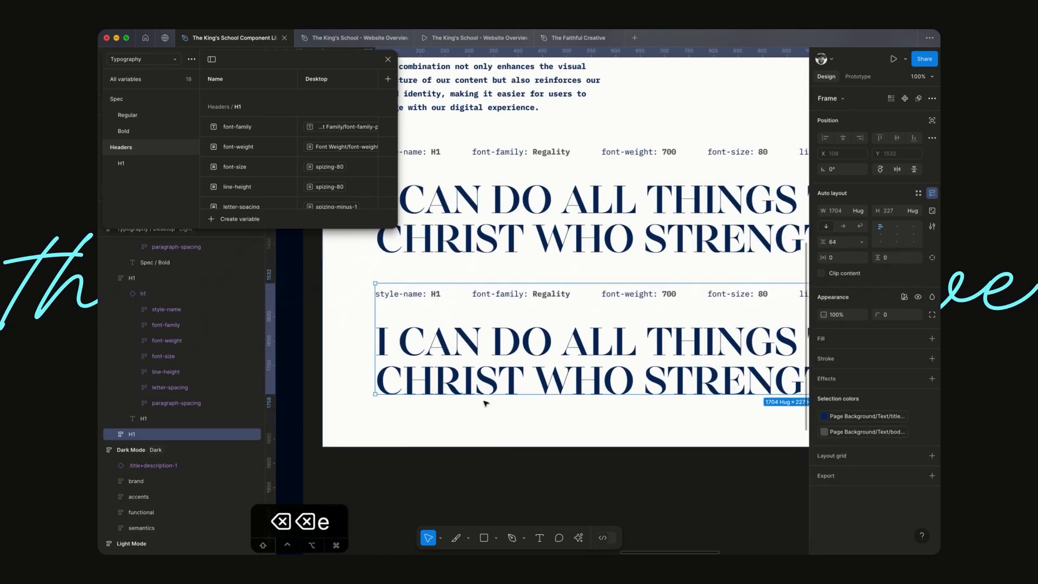
- Detach the duplicated heading from the Headers/H1 text style and unlink its font family, weight, size and line height variables
click(479, 359)
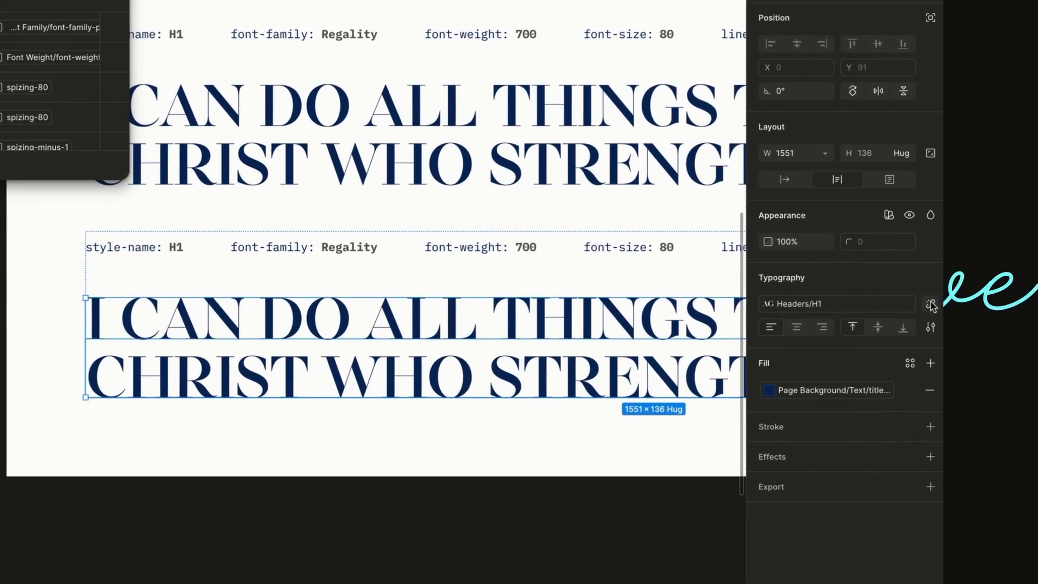
click(930, 304)
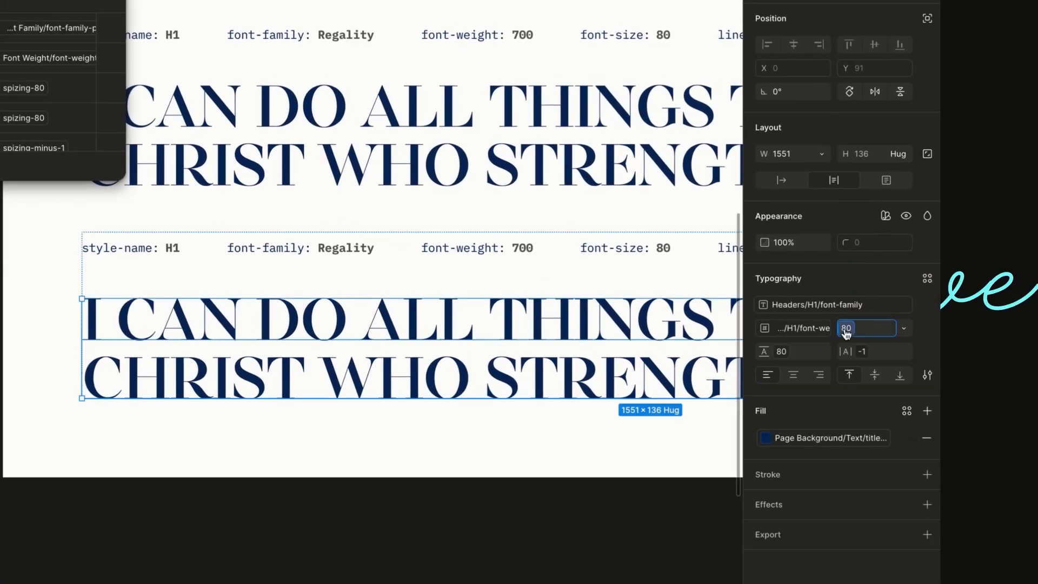
click(868, 331)
click(820, 328)
click(931, 312)
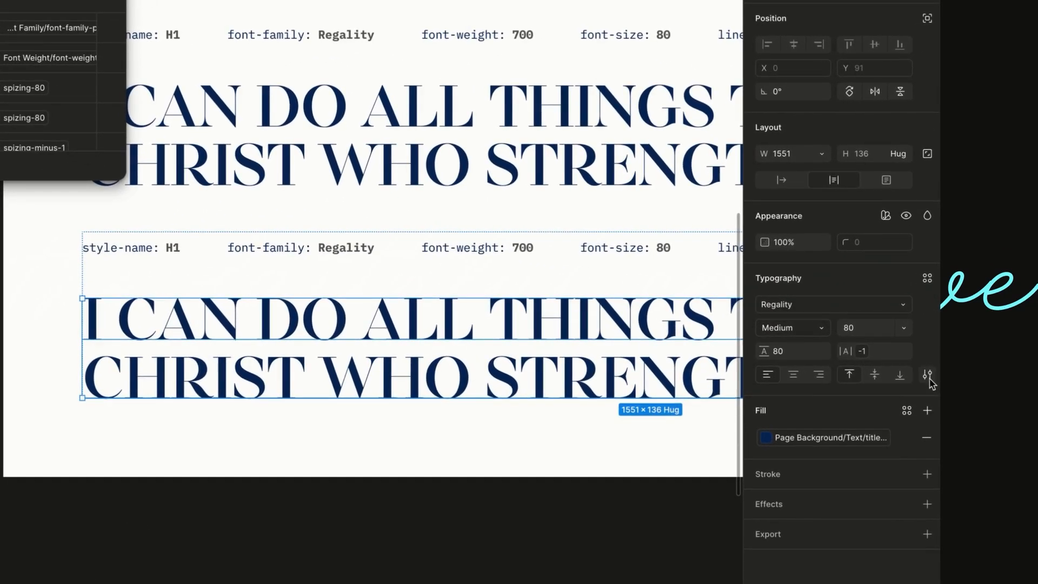
click(931, 358)
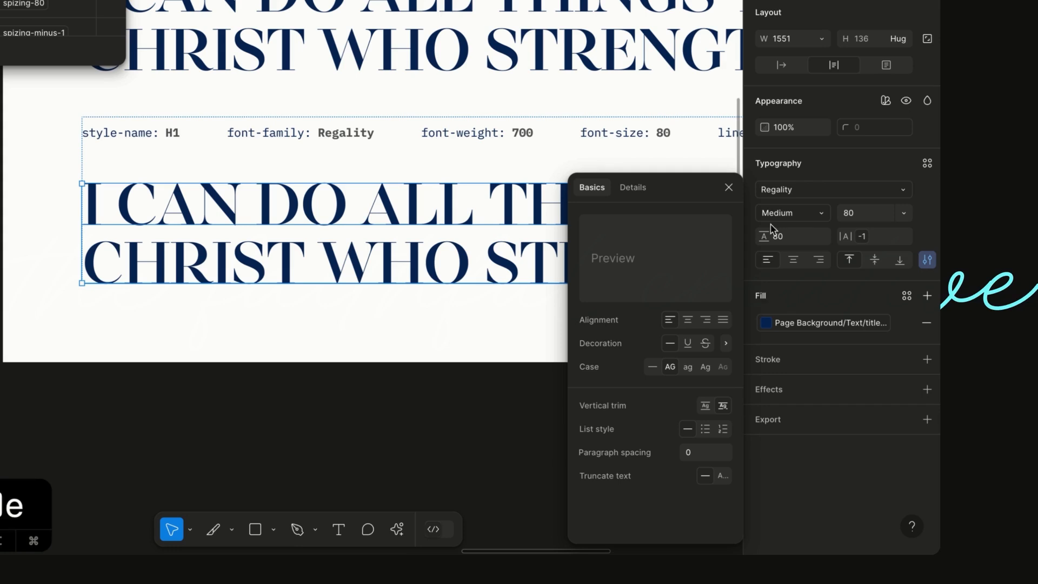
click(729, 187)
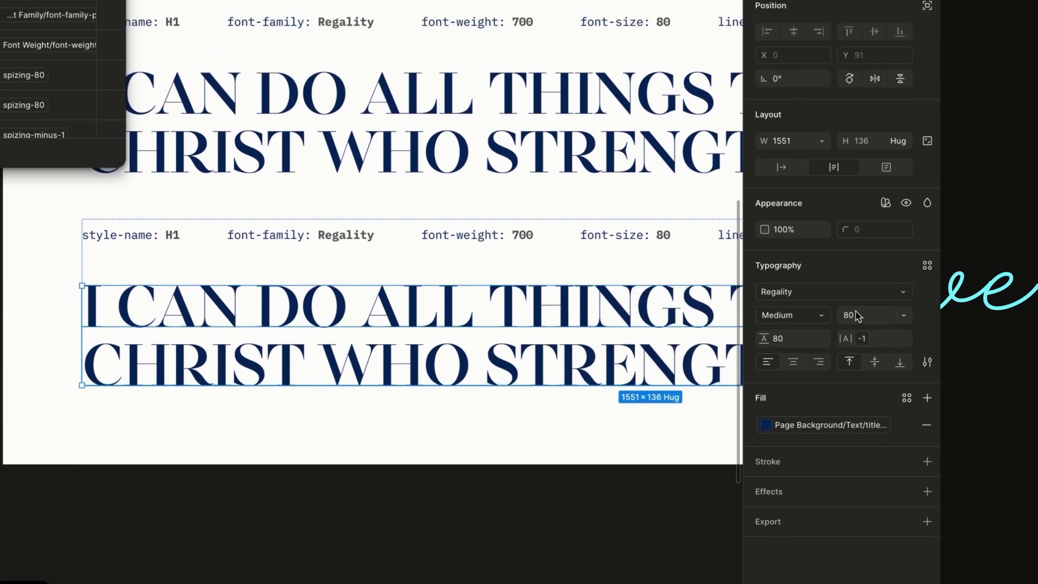
- Set the duplicated heading's font size and line height to 60
click(868, 217)
text(60)
key(Return)
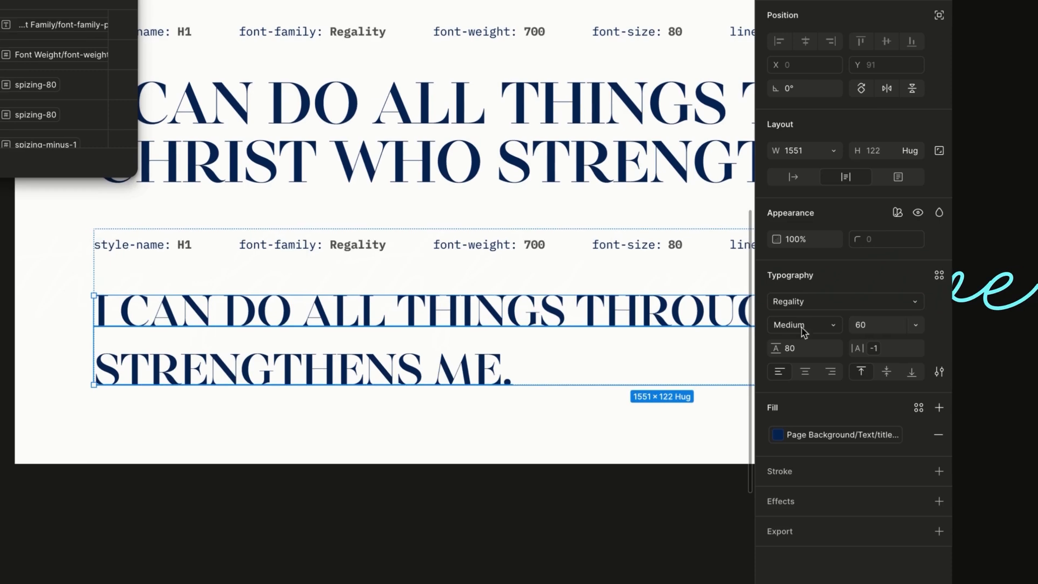
click(802, 335)
text(60)
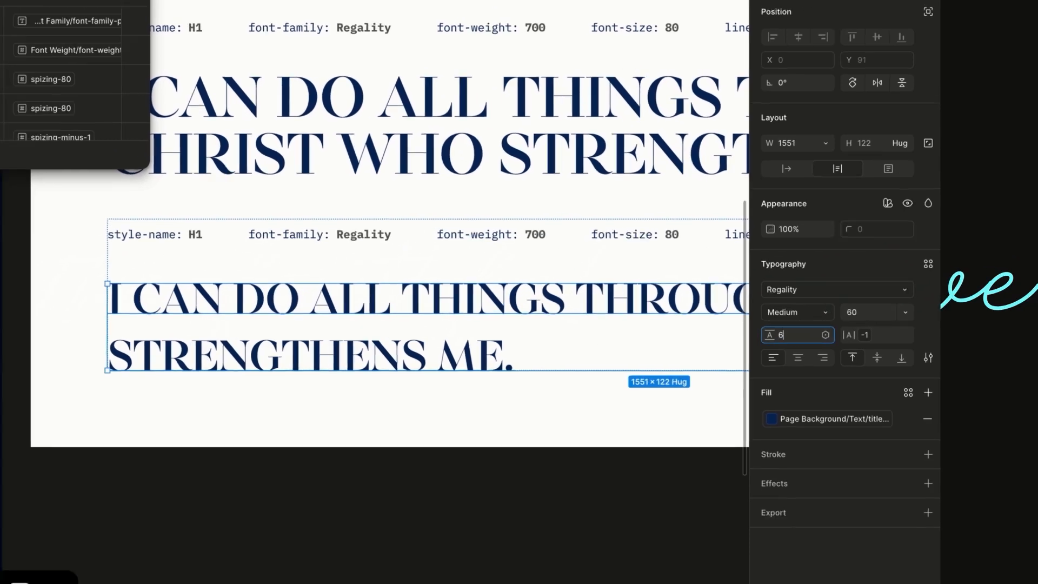
key(Tab)
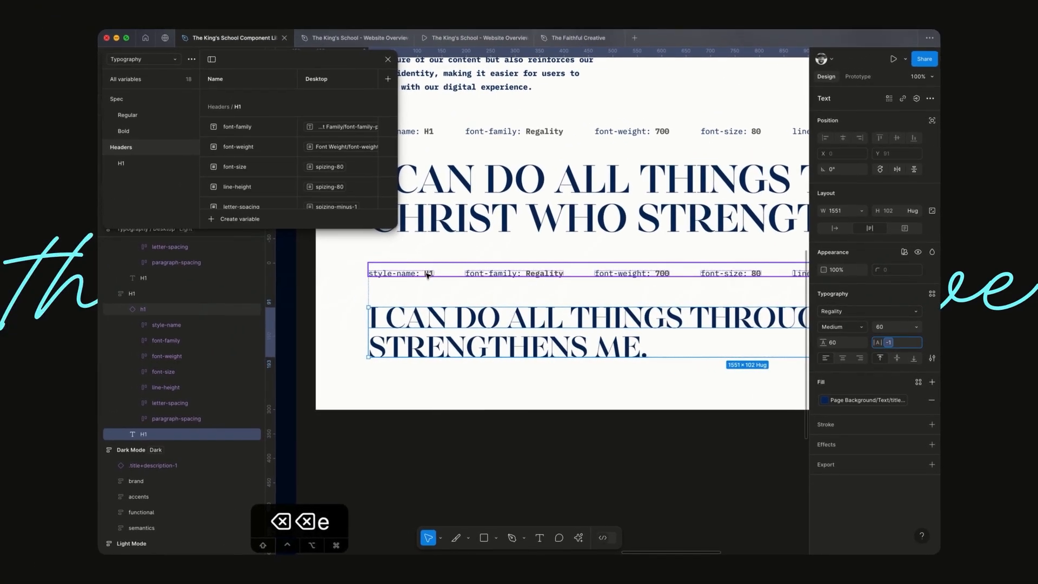
- Change the style-name value in the duplicated heading's spec row to H2
click(427, 275)
click(427, 274)
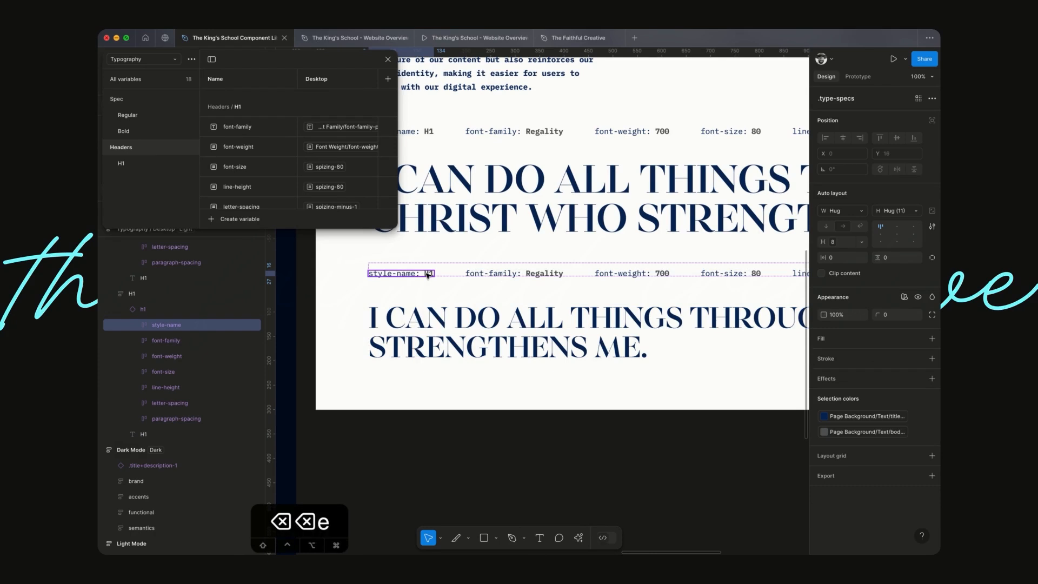
click(427, 275)
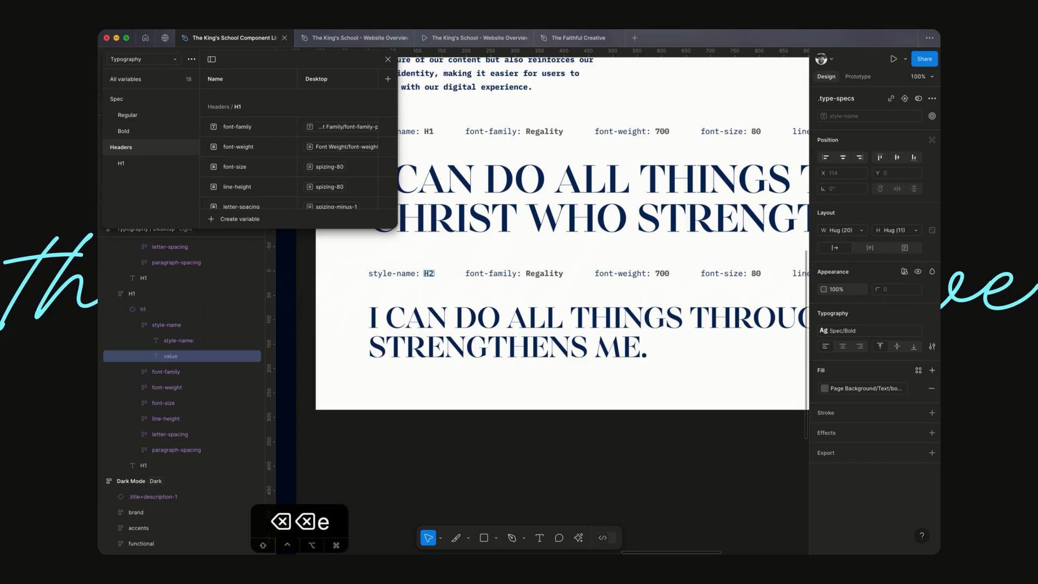
- Rename the duplicate's frame layer to H2, its spec row component to h2 and its heading text layer to H2
click(166, 296)
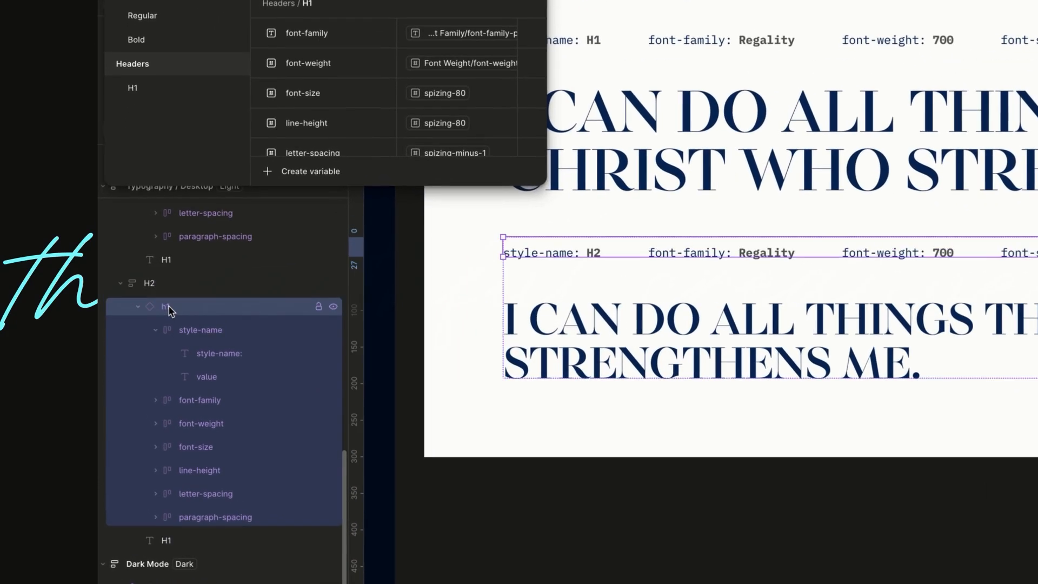
double_click(144, 310)
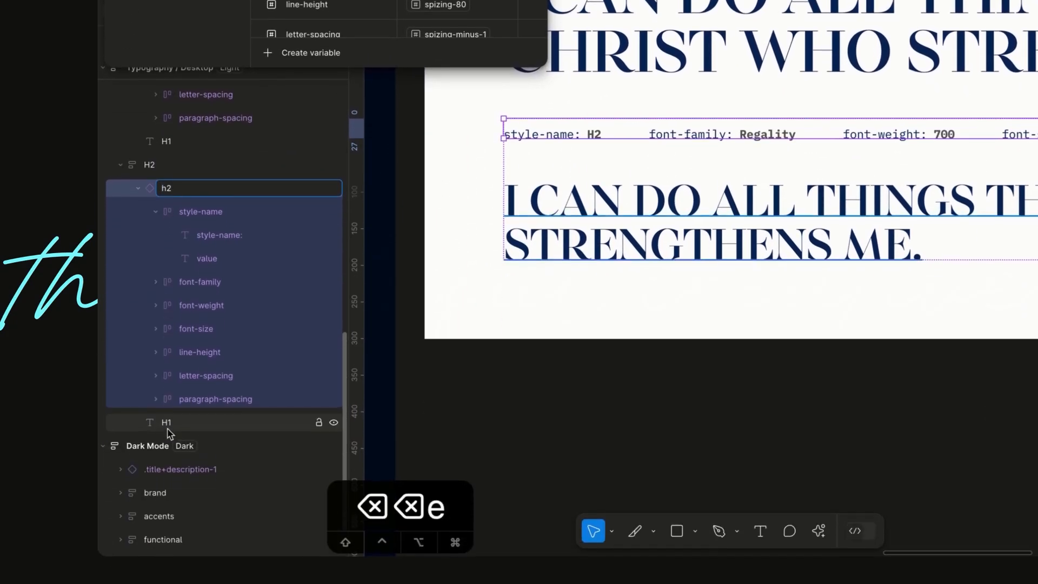
double_click(167, 420)
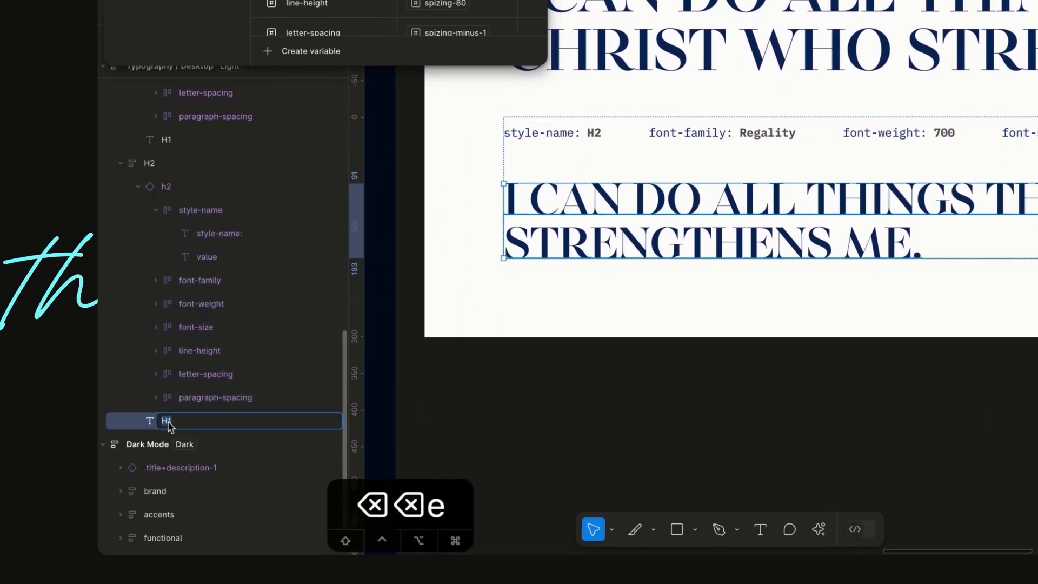
text(H2)
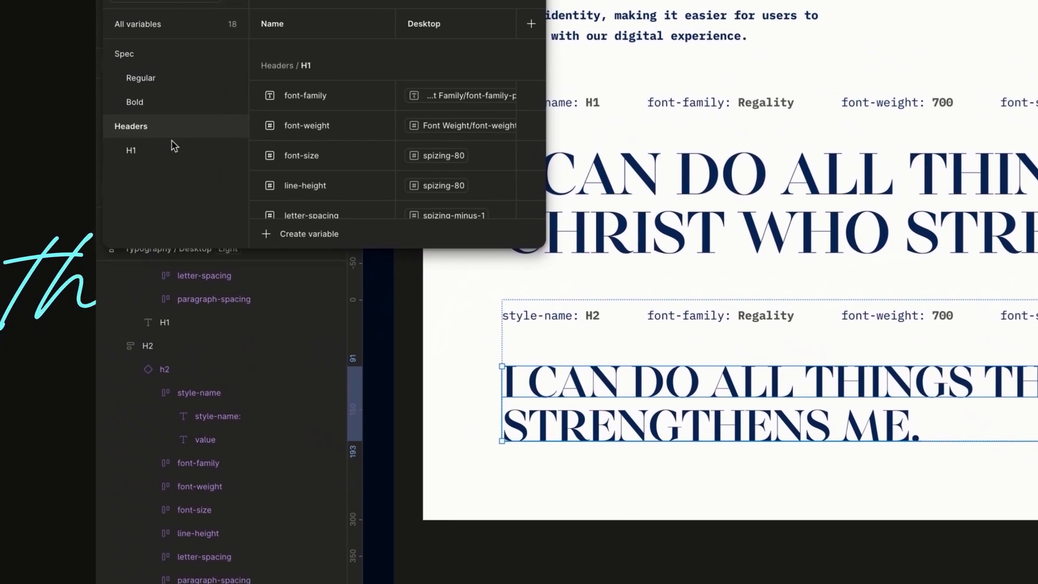
- Duplicate the H1 variable group under Headers and rename the copy H2
click(173, 147)
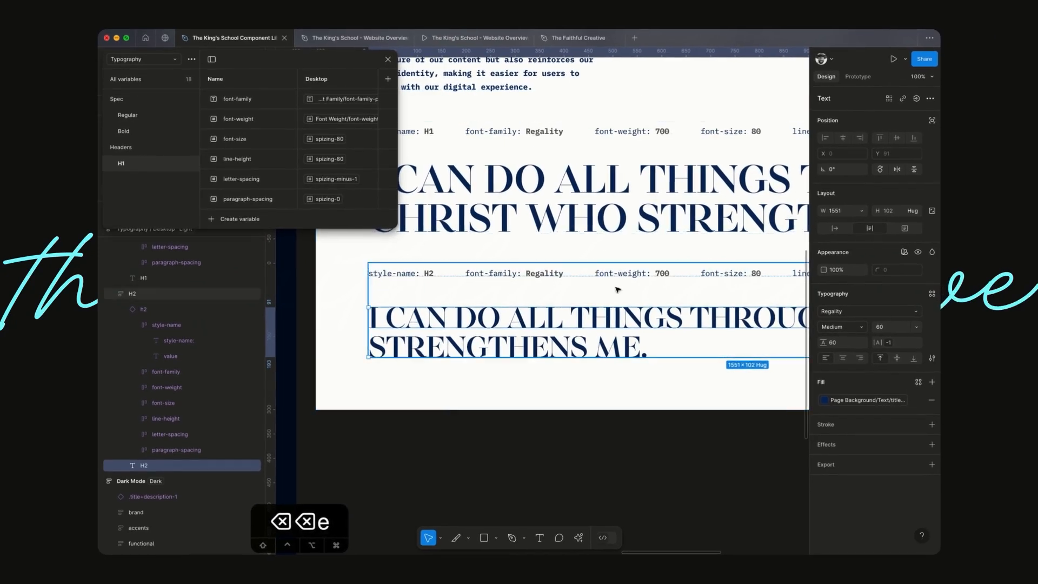
right_click(165, 164)
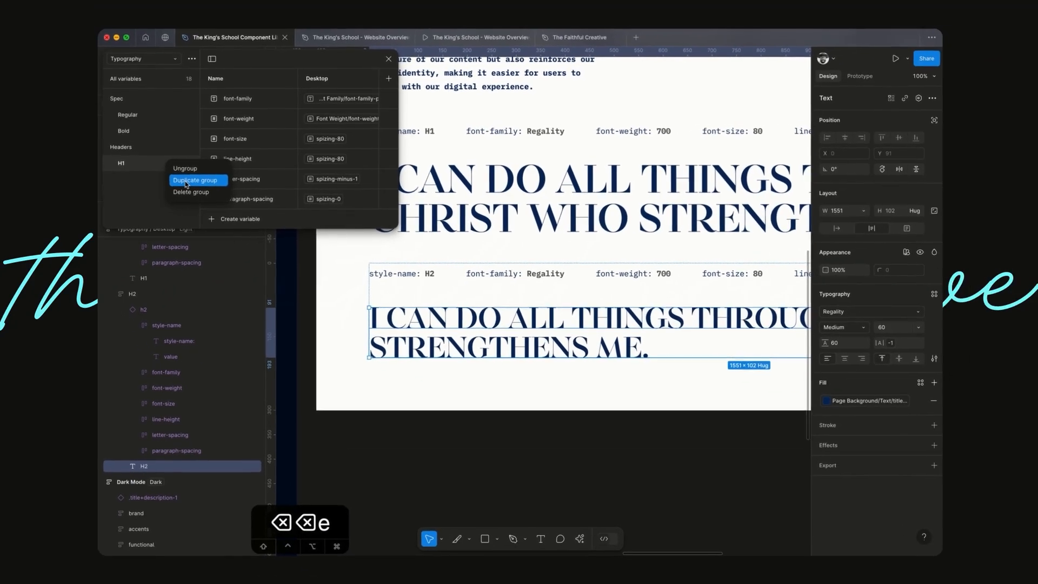
click(229, 183)
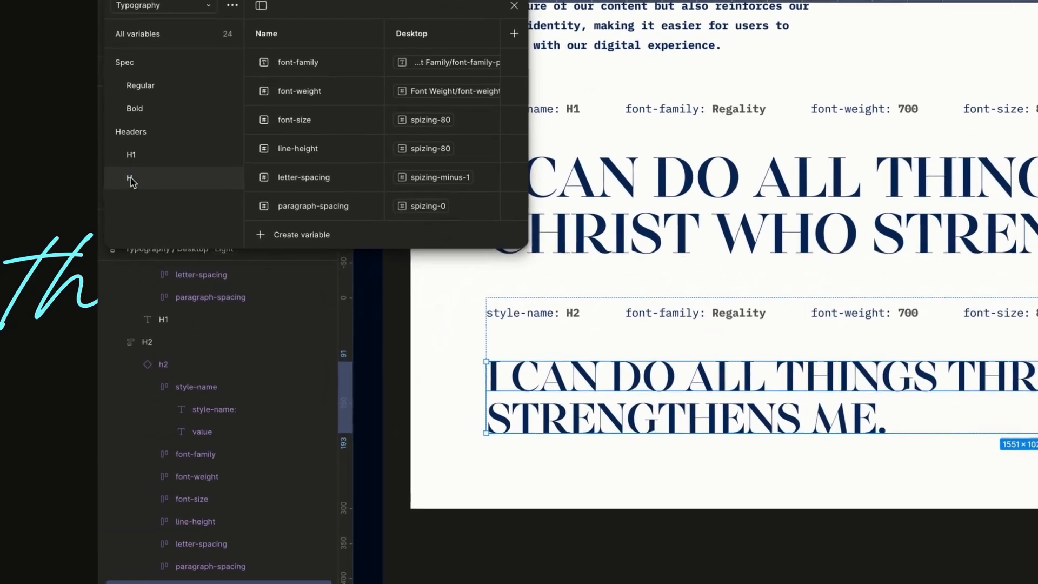
double_click(121, 180)
text(H2)
key(Return)
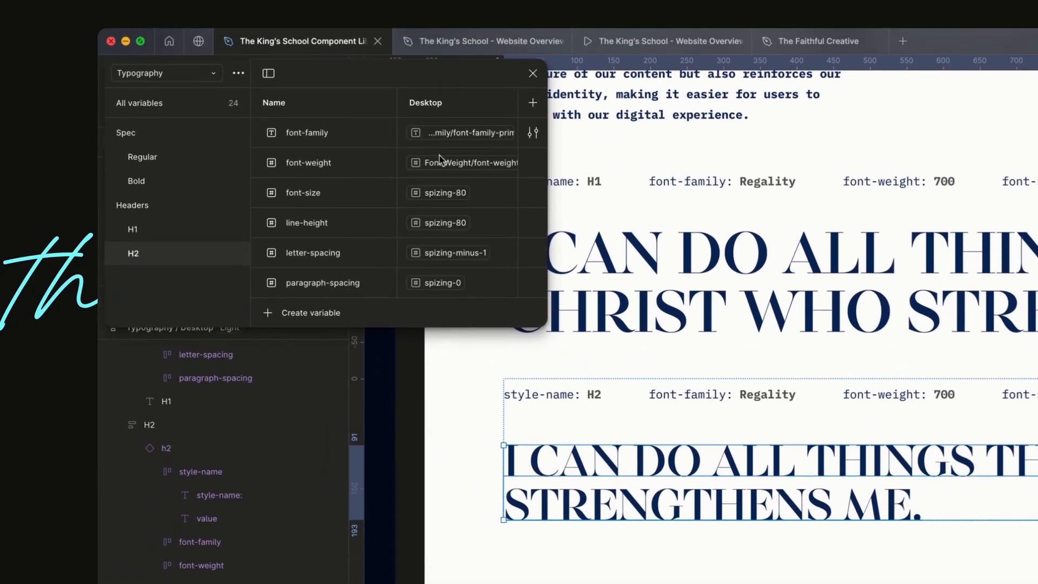
click(452, 120)
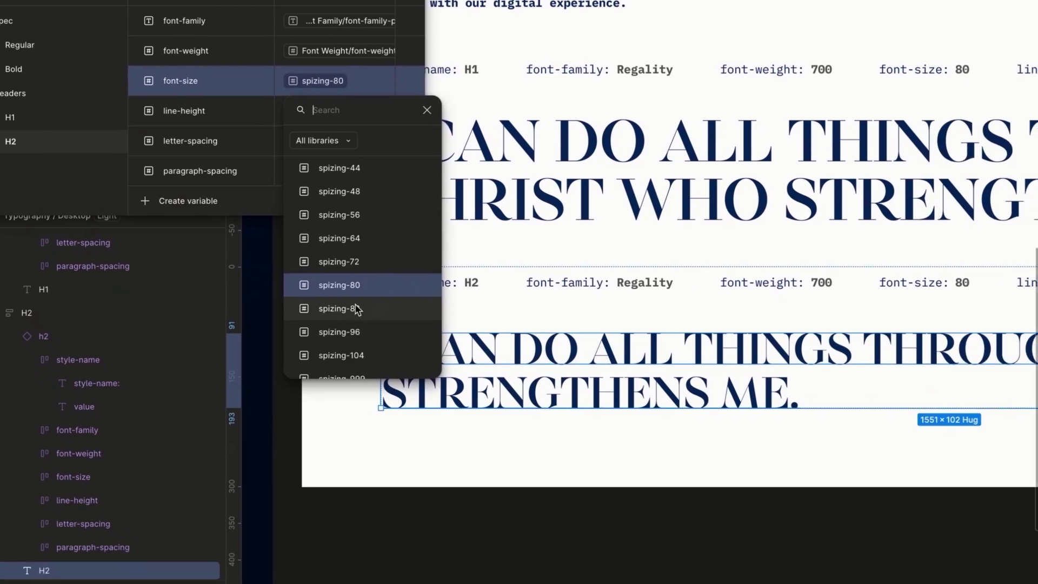
scroll(354, 221, up, 2)
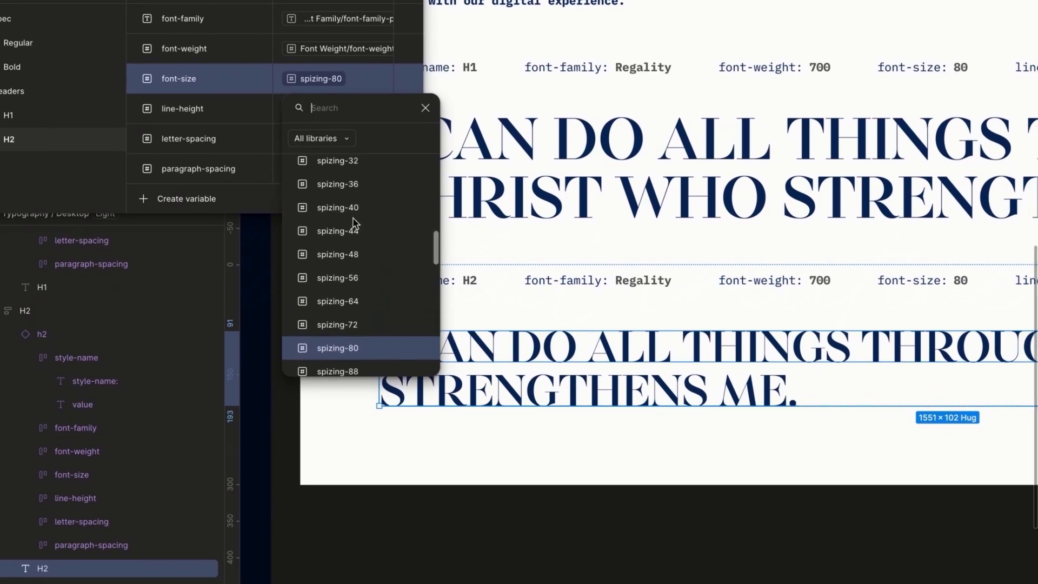
scroll(357, 315, down, 2)
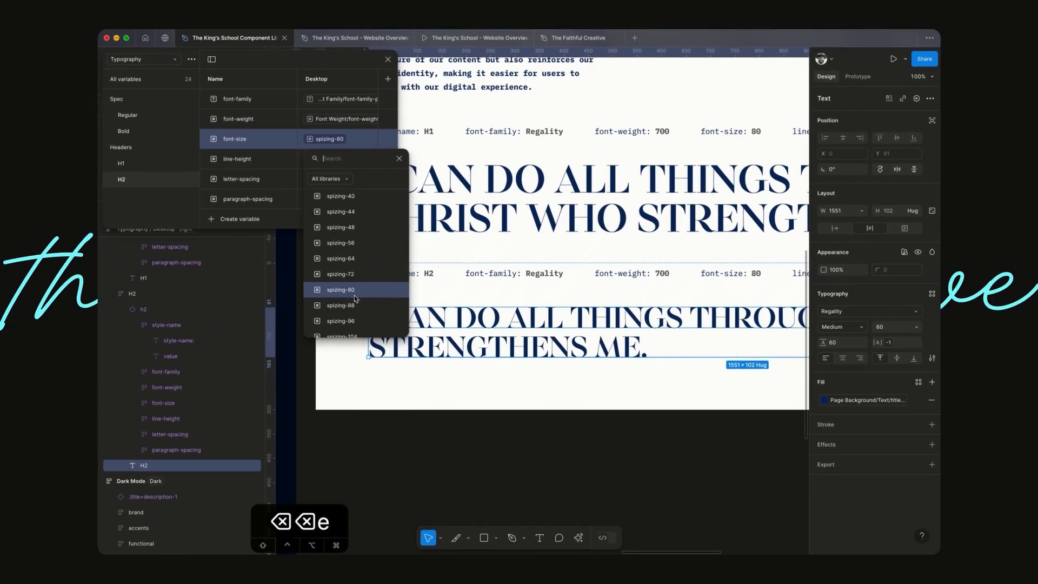
click(566, 339)
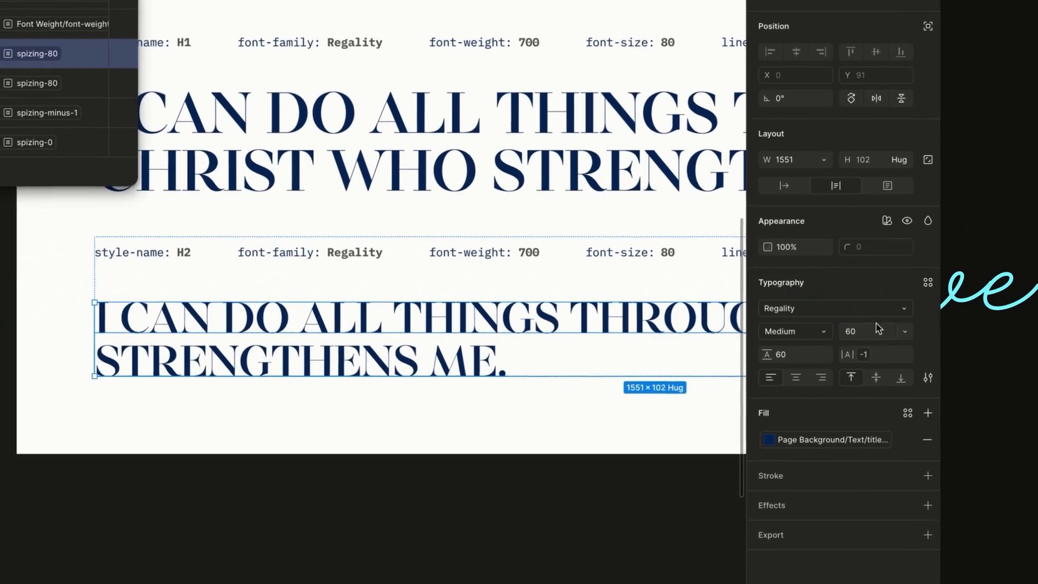
- Set the H2 sample text's font size and line height to 56
click(901, 328)
text(56)
key(Tab)
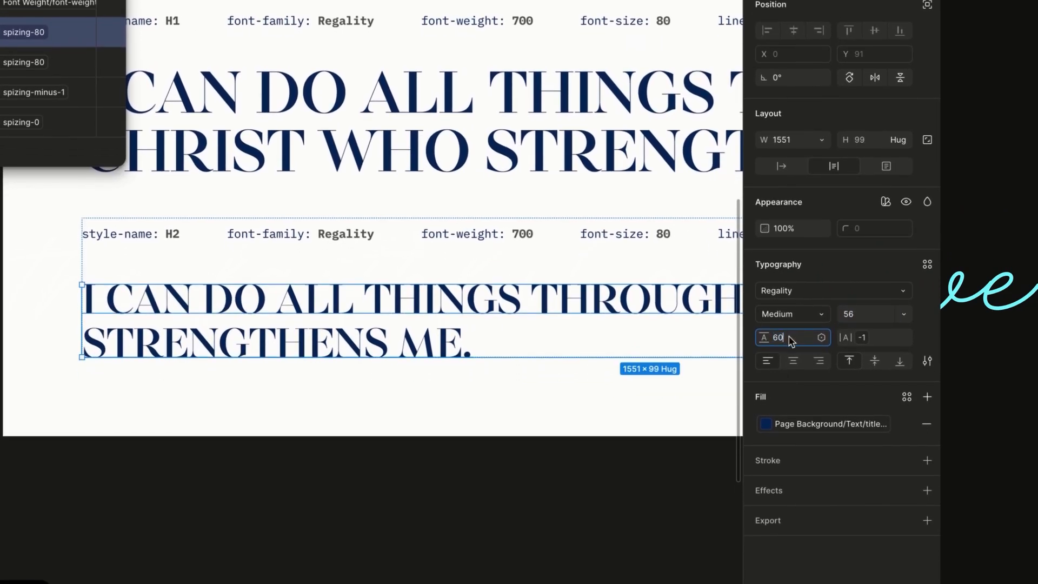
text(56)
key(Tab)
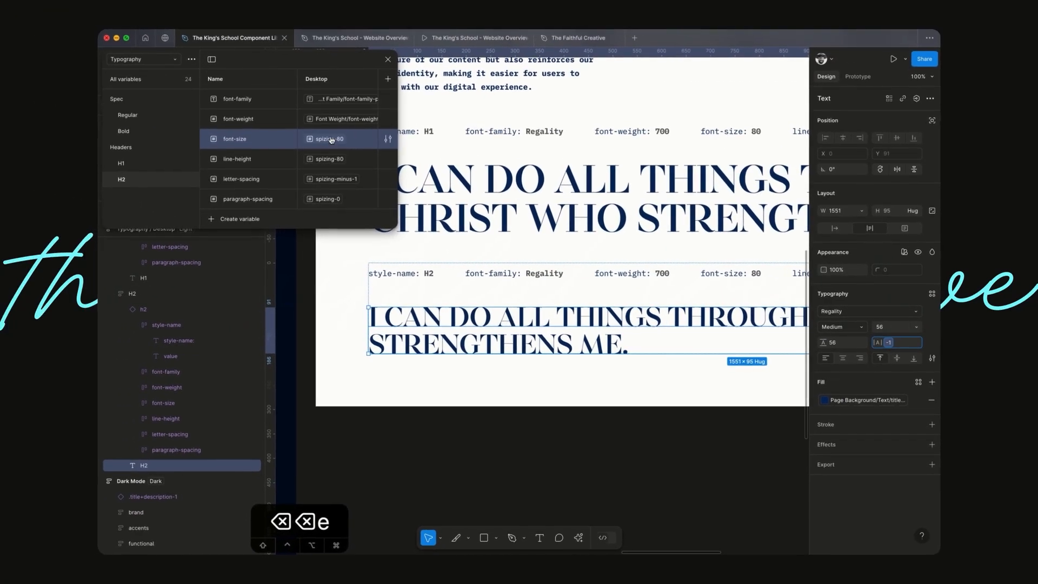
- Point the H2 group's font-size and line-height variables to spizing-56
click(331, 140)
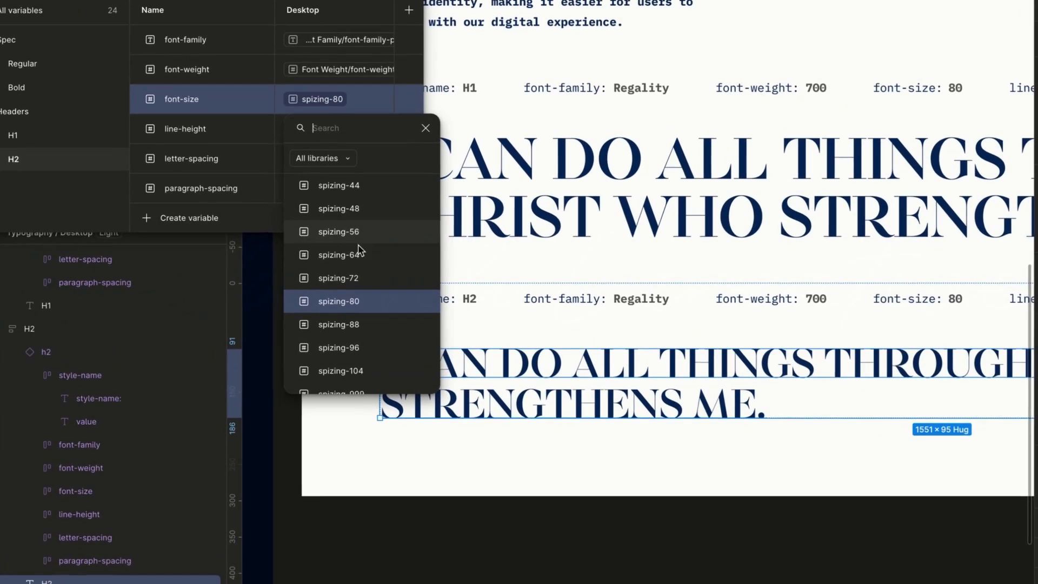
click(365, 232)
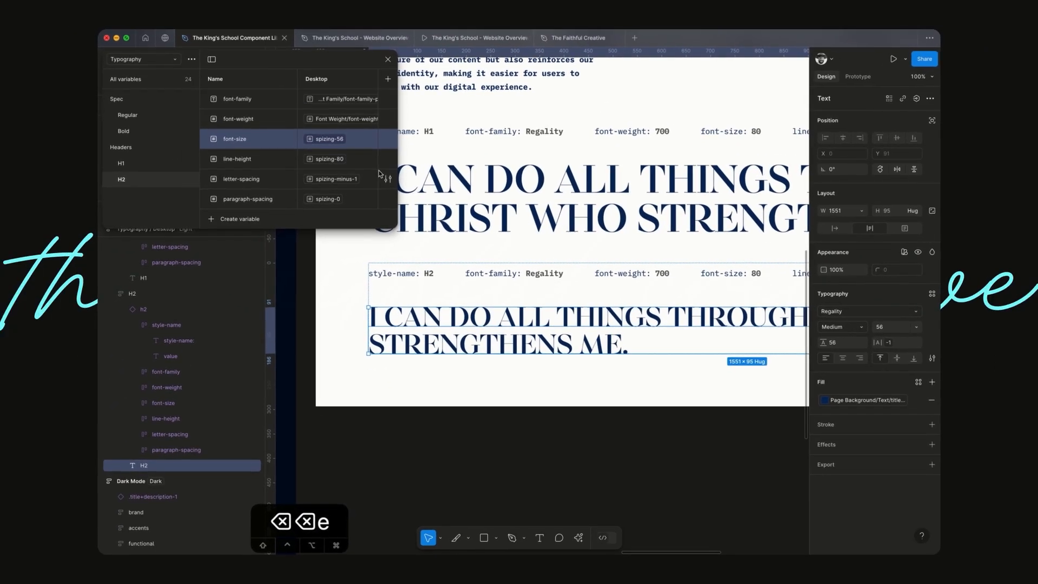
click(333, 160)
click(353, 251)
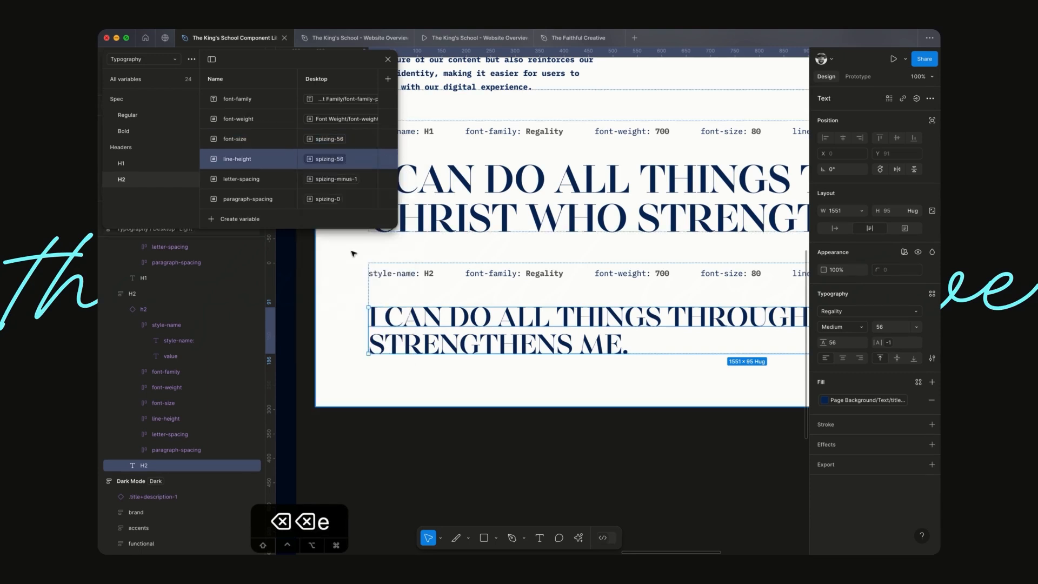
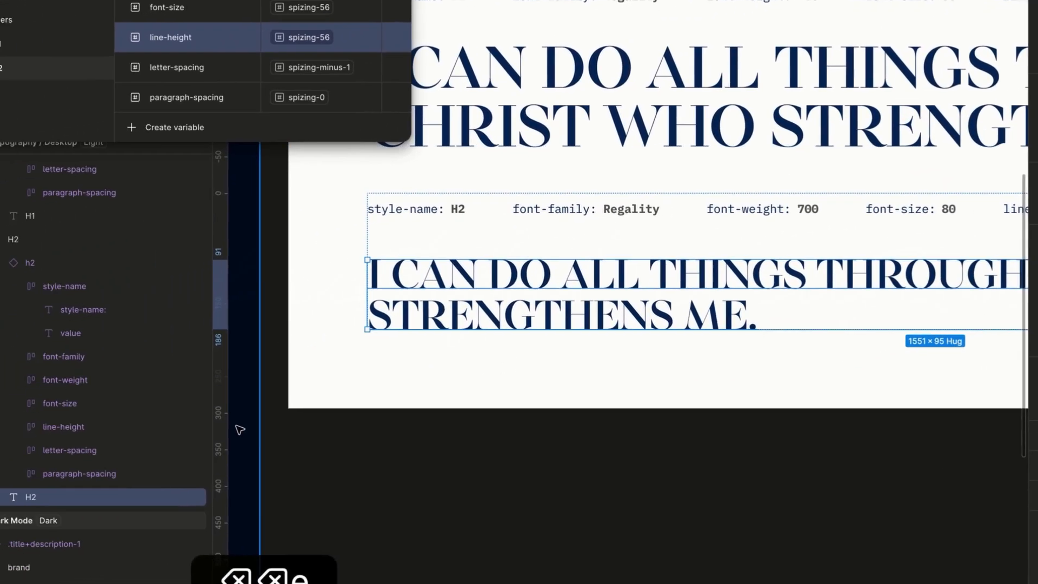
- Generate a text style from the H2 sample with the Styler plugin and move it into the Headers folder below H1
right_click(463, 325)
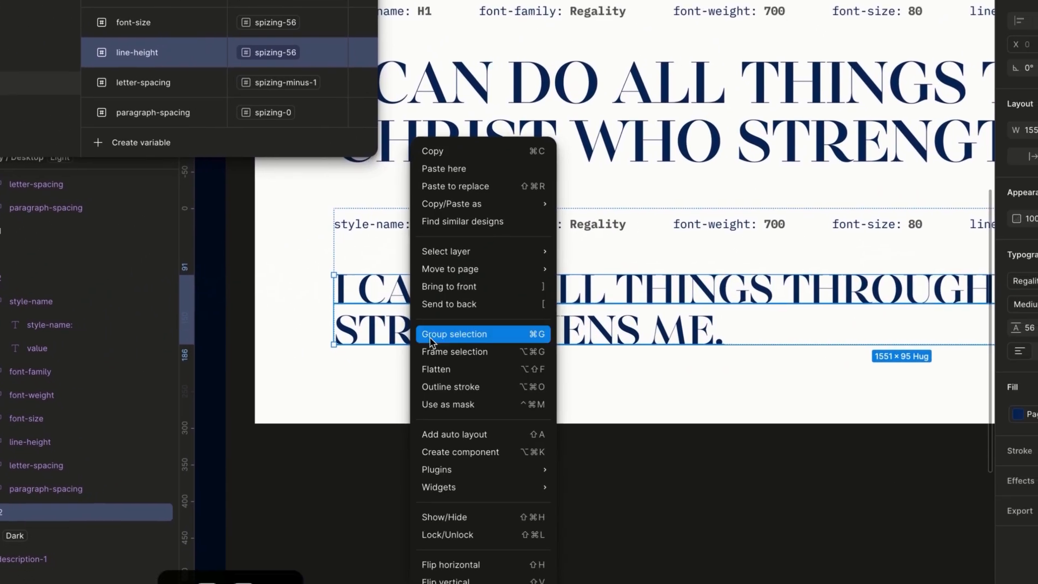
mouse_move(436, 469)
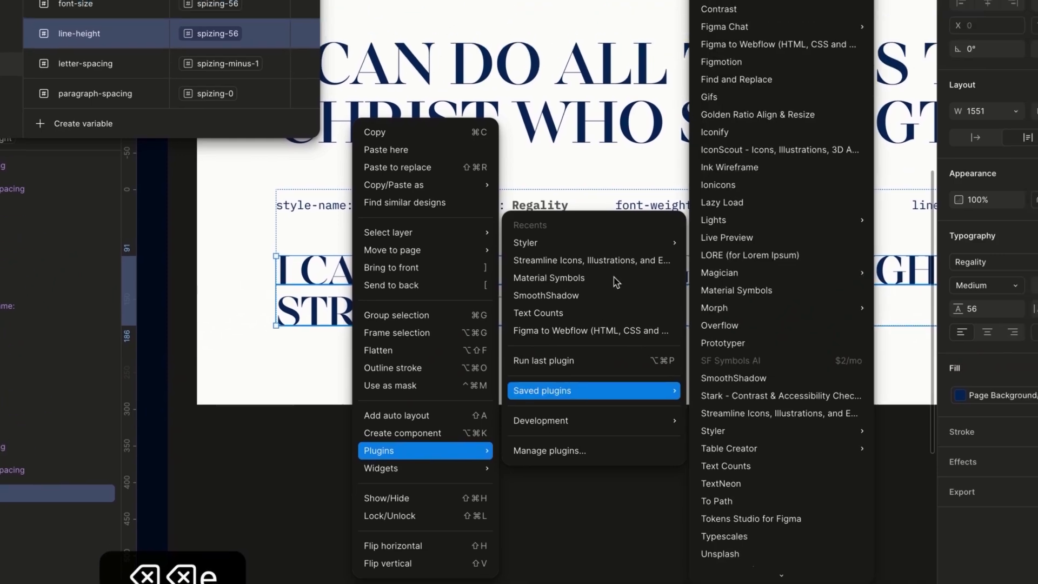
mouse_move(732, 265)
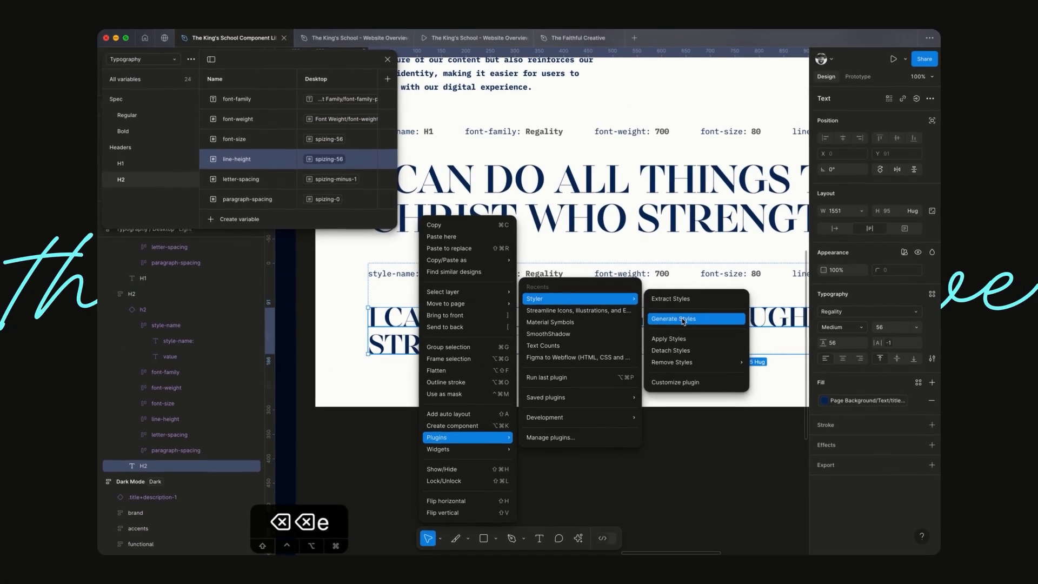
click(719, 305)
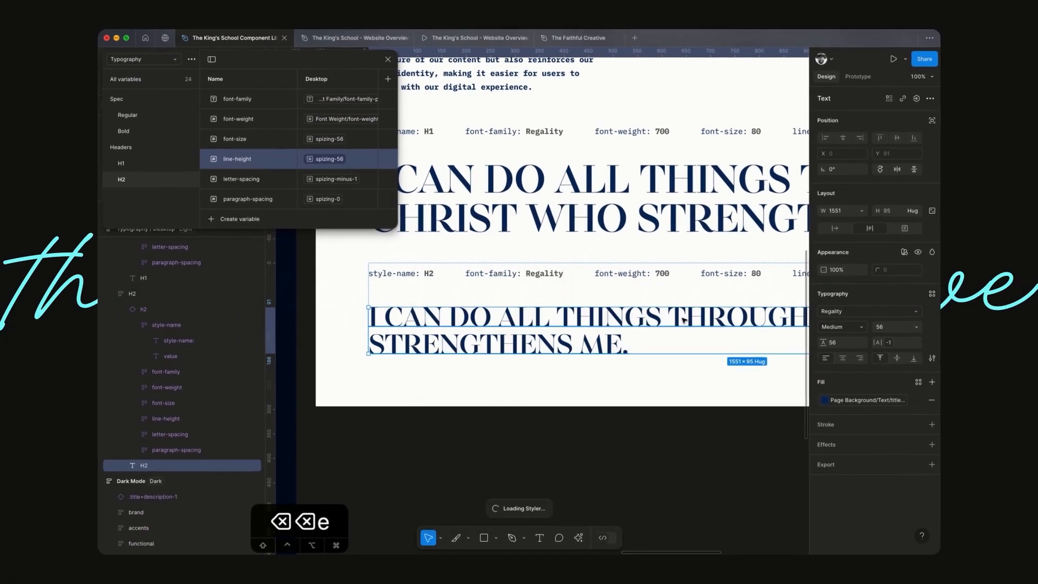
click(674, 448)
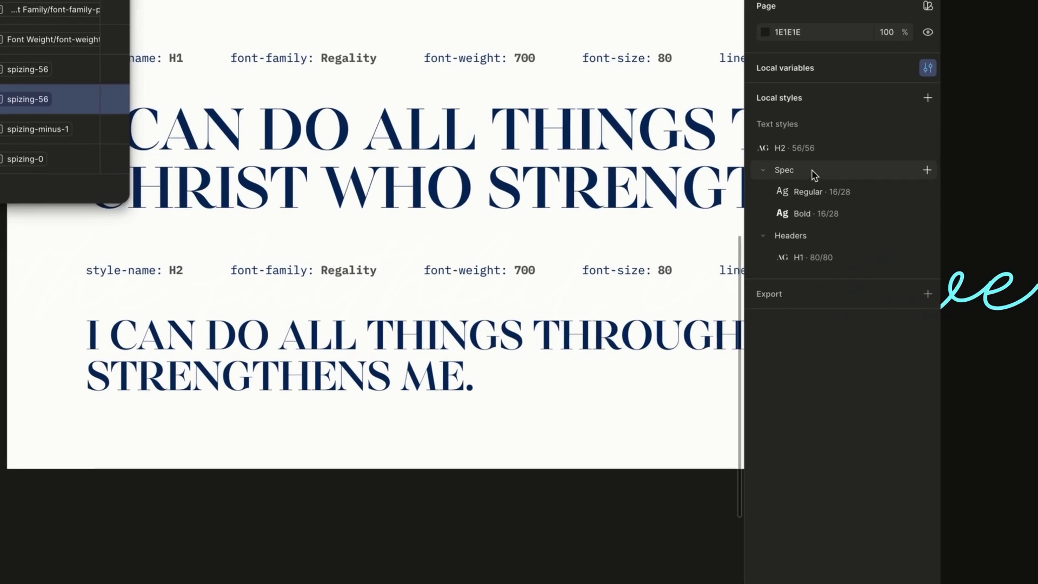
drag(799, 150, 825, 267)
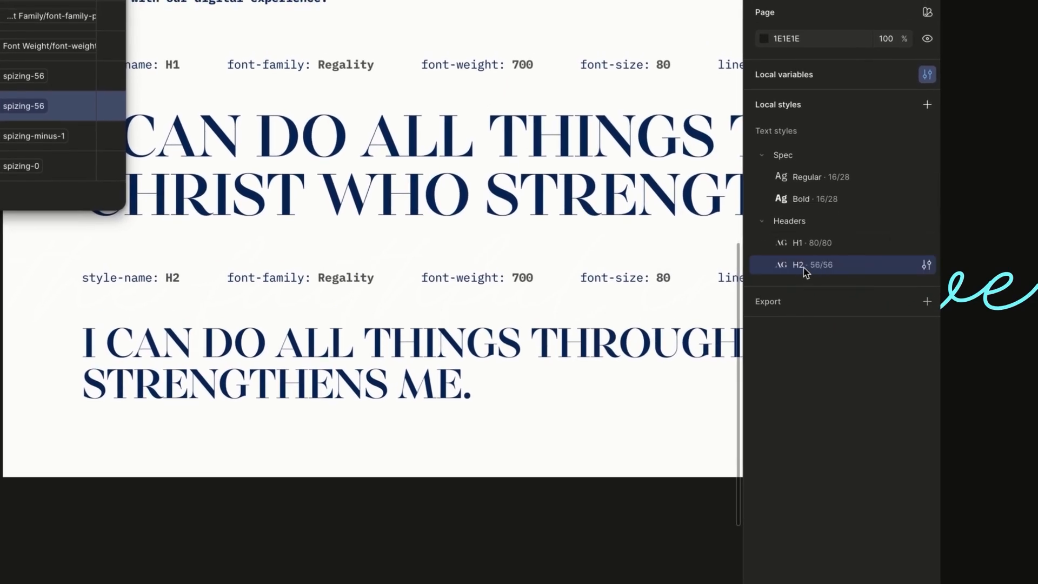
- Edit the H2 text style and link its font family to the Headers/H2/font-family variable
click(926, 265)
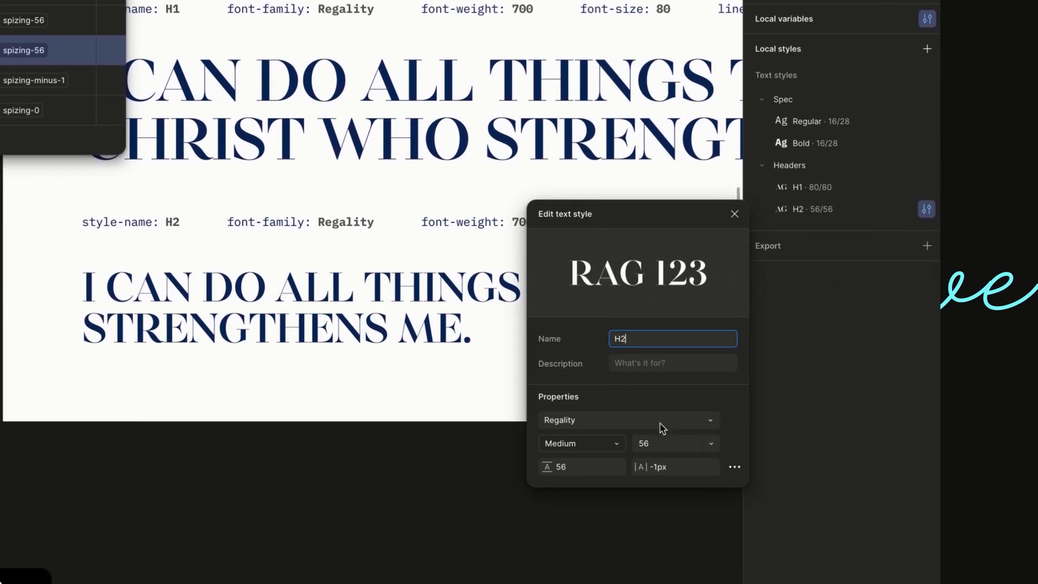
click(660, 423)
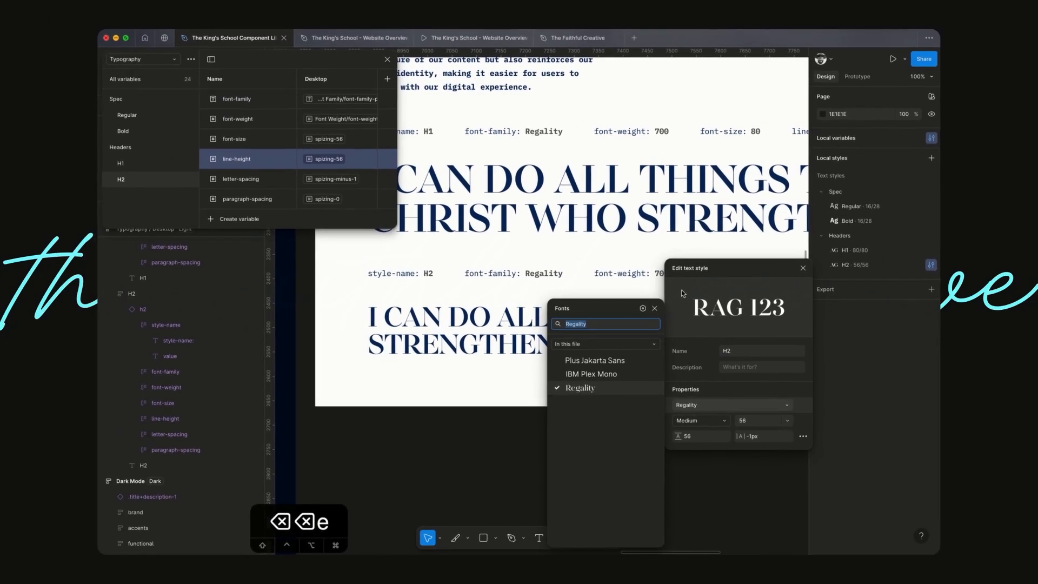
click(643, 313)
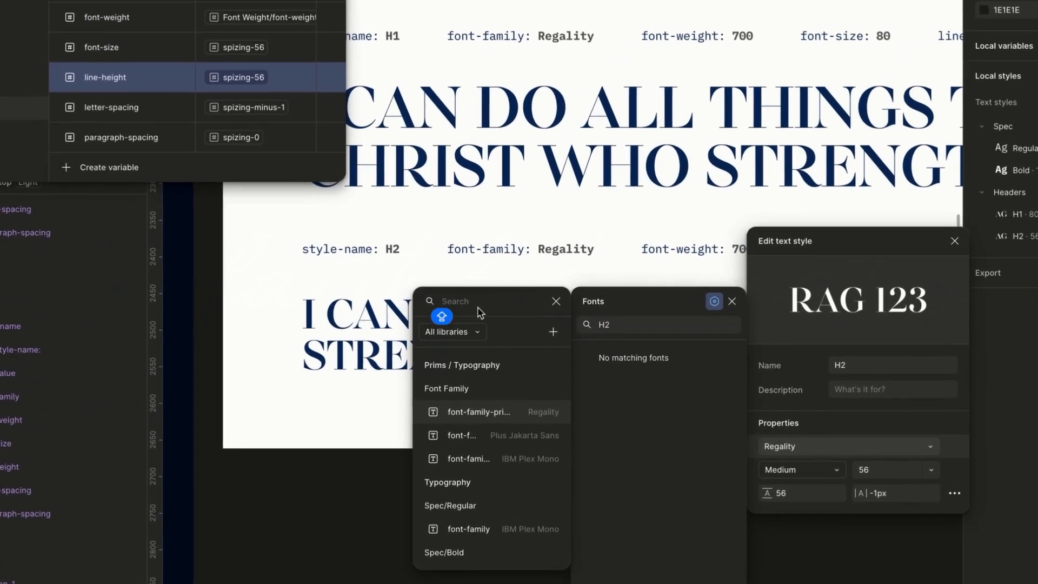
text(H2)
click(473, 389)
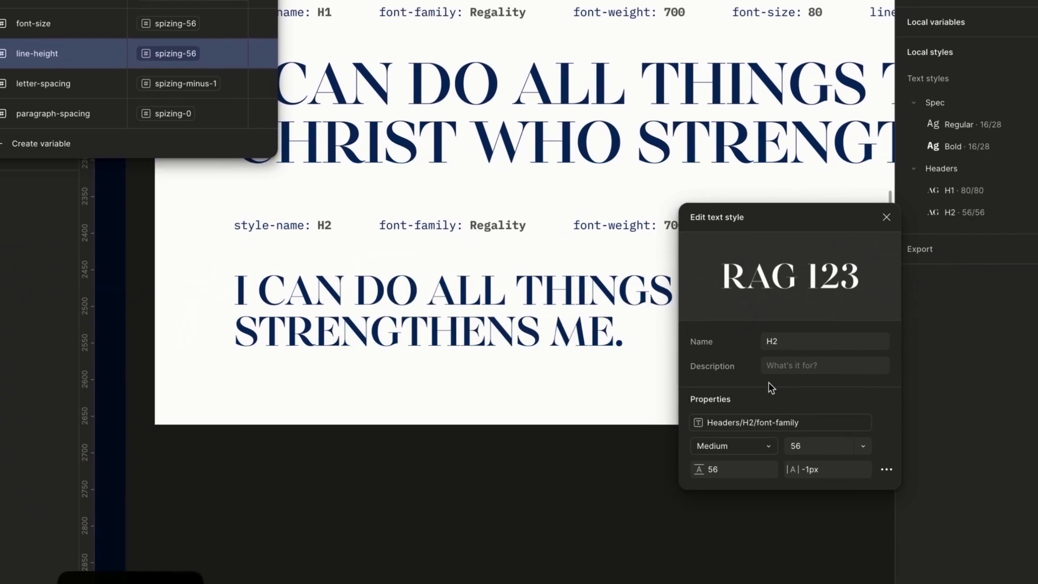
- Link the H2 text style's font weight to the Headers/H2/font-weight variable
click(839, 473)
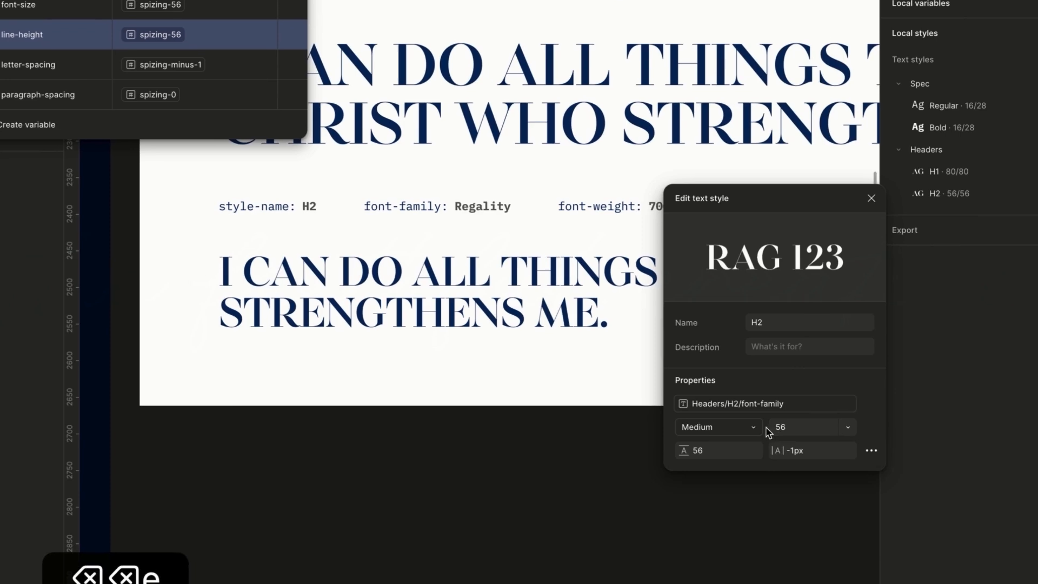
click(744, 488)
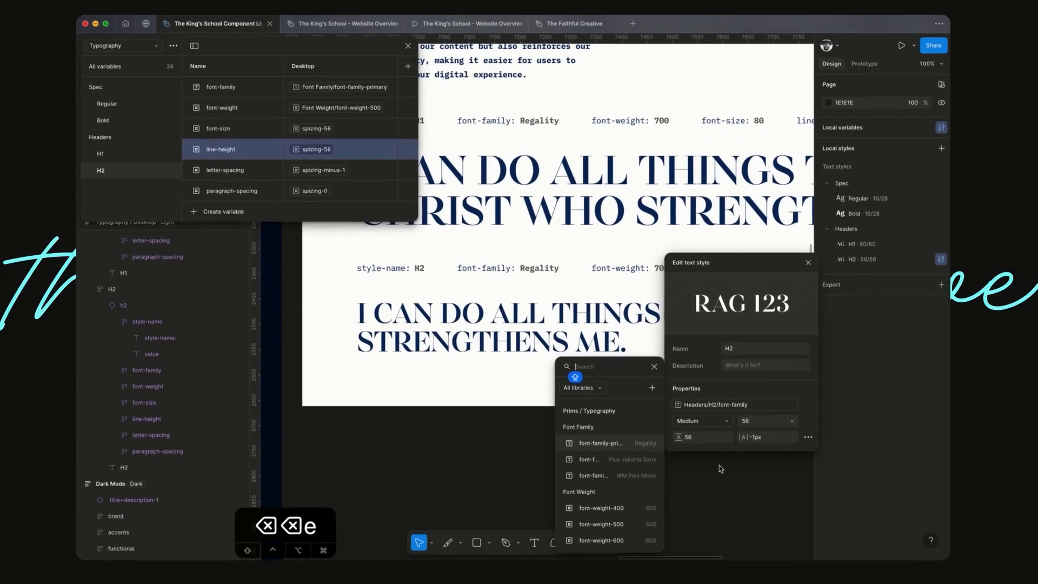
text(500)
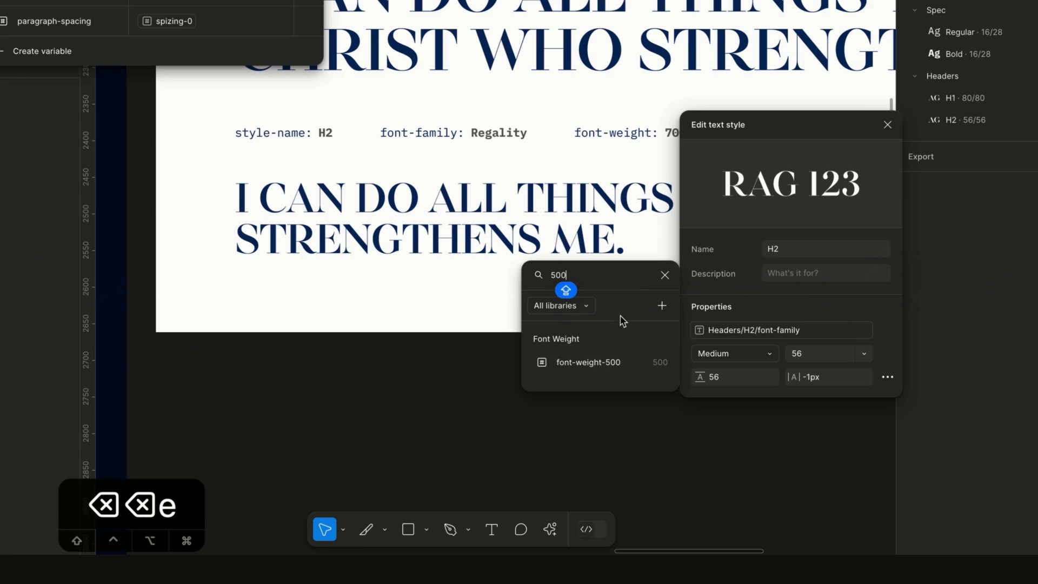
key(BackSpace)
key(BackSpace)
key(BackSpace)
text(H2)
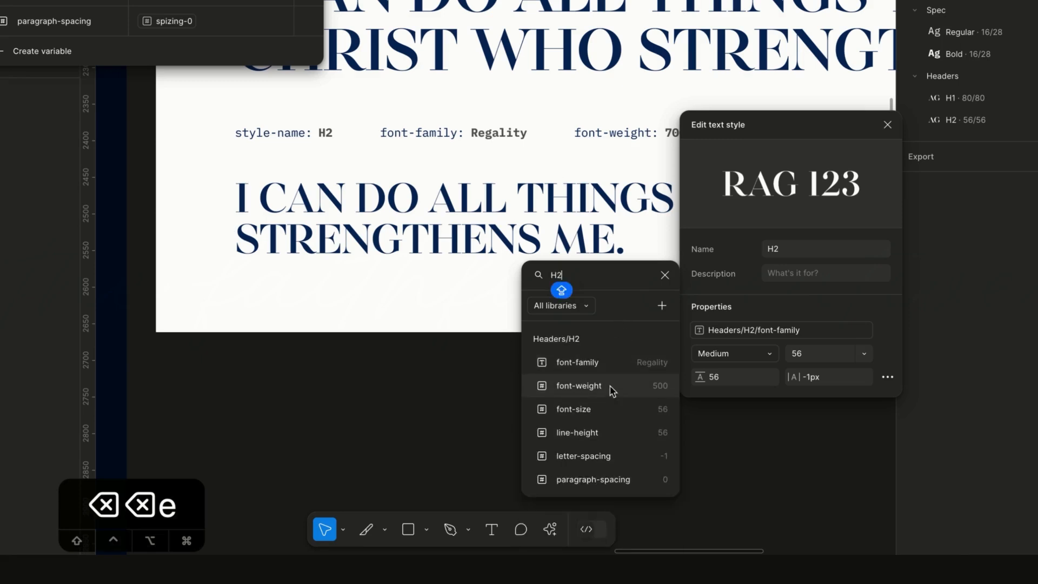
click(612, 386)
- Link the H2 text style's font size to the Headers/H2/line-height variable
click(839, 358)
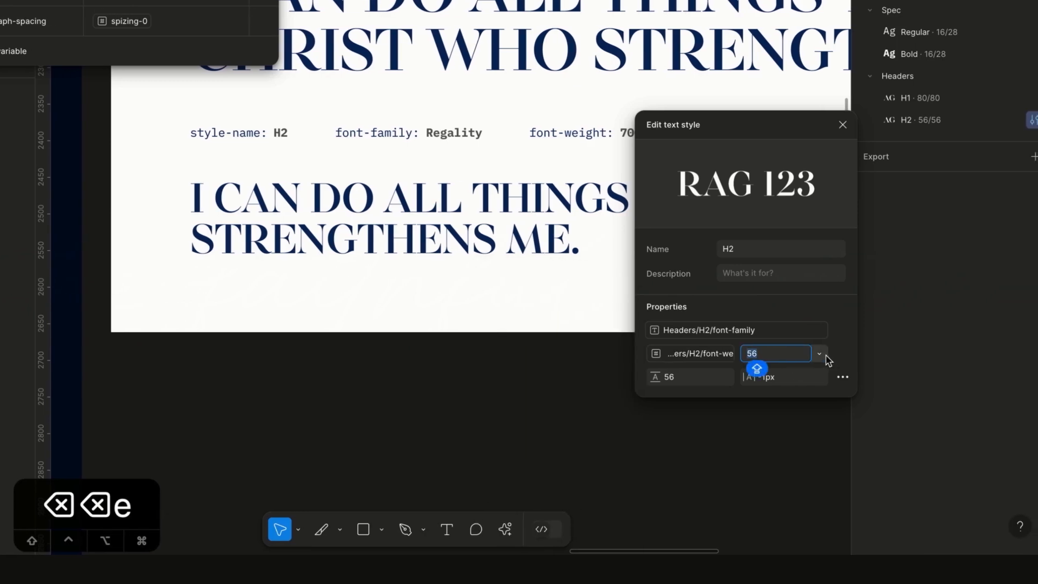
scroll(796, 510, down, 3)
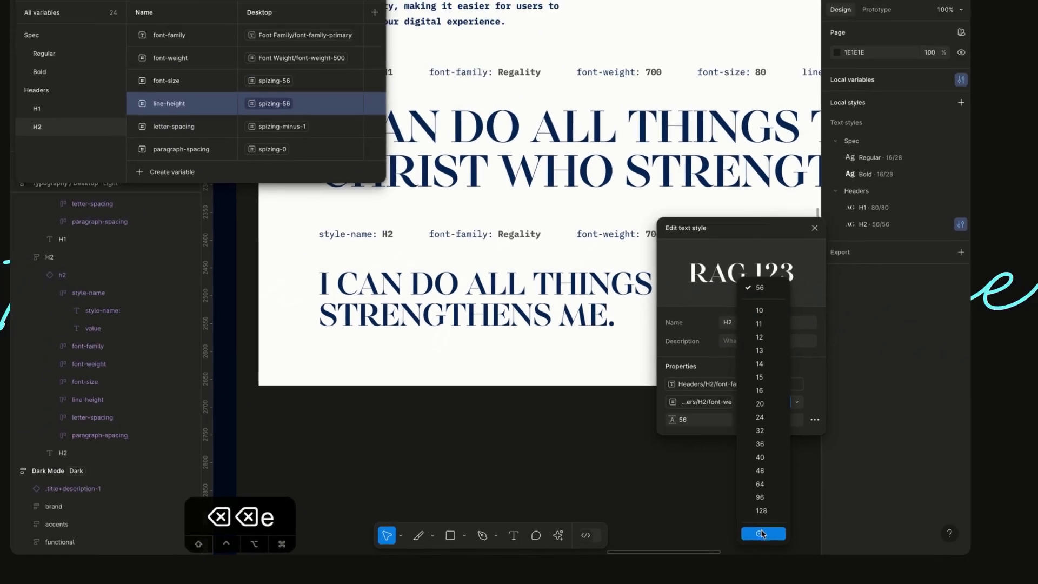
click(771, 525)
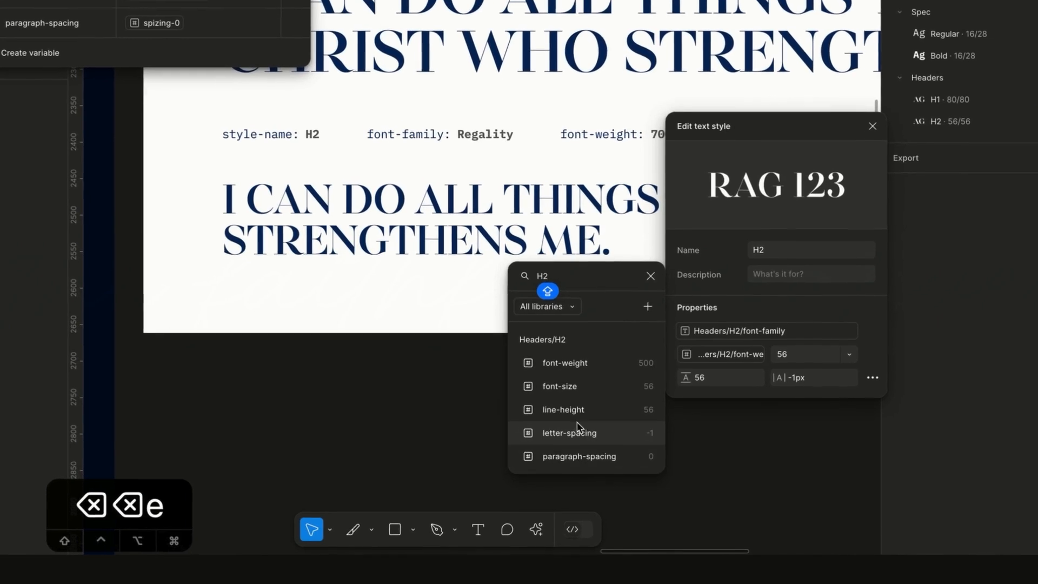
click(601, 460)
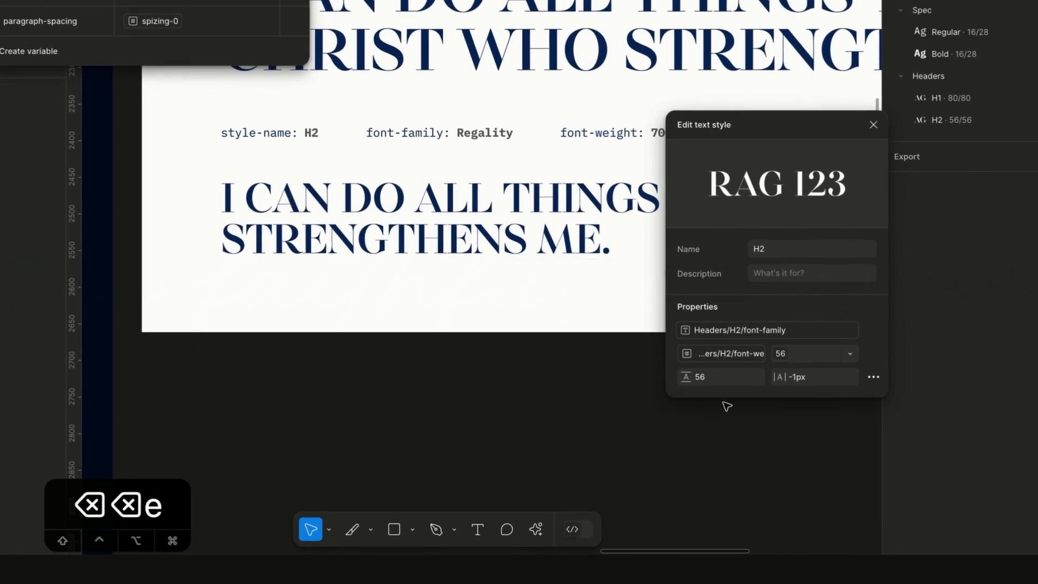
- Link the H2 text style's line height to Headers/H2/line-height and its font size to Headers/H2/font-size
click(755, 376)
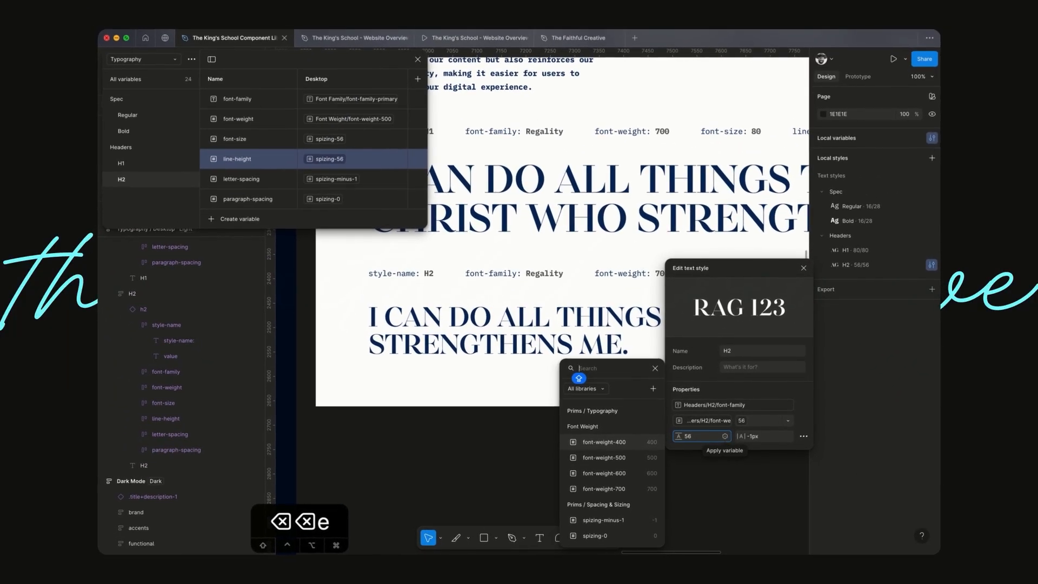
text(H2)
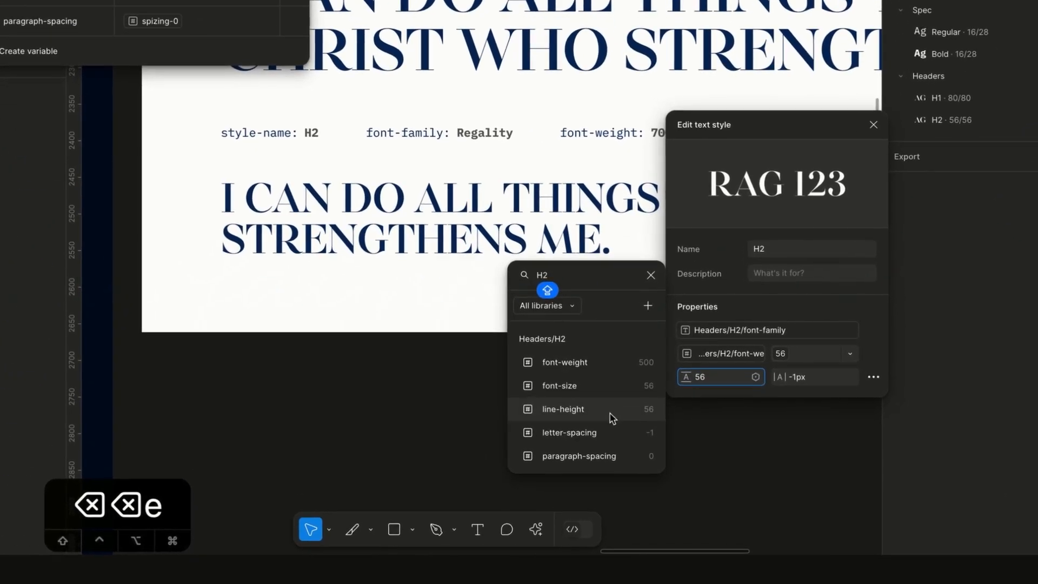
click(612, 416)
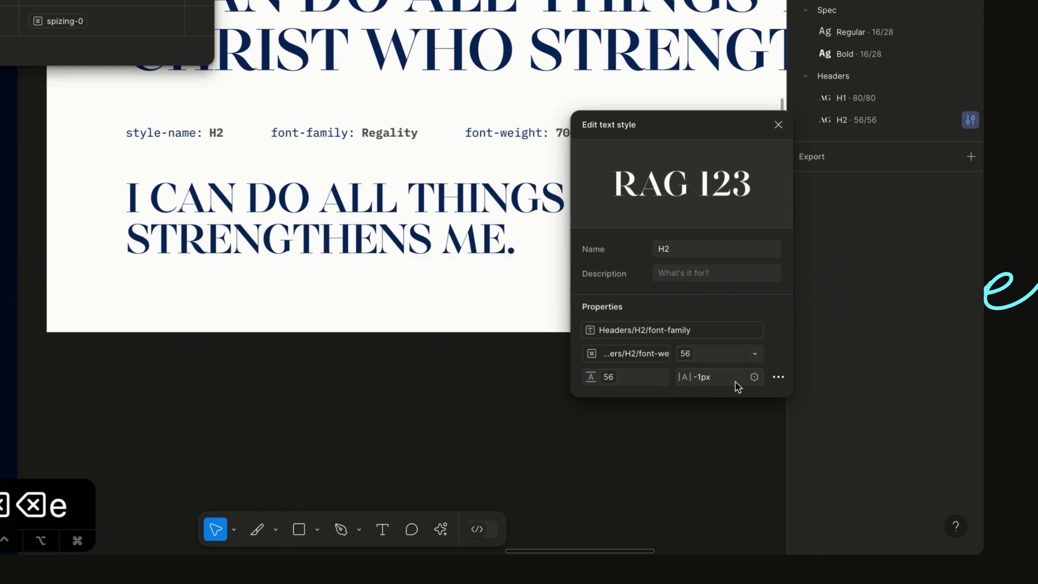
click(849, 354)
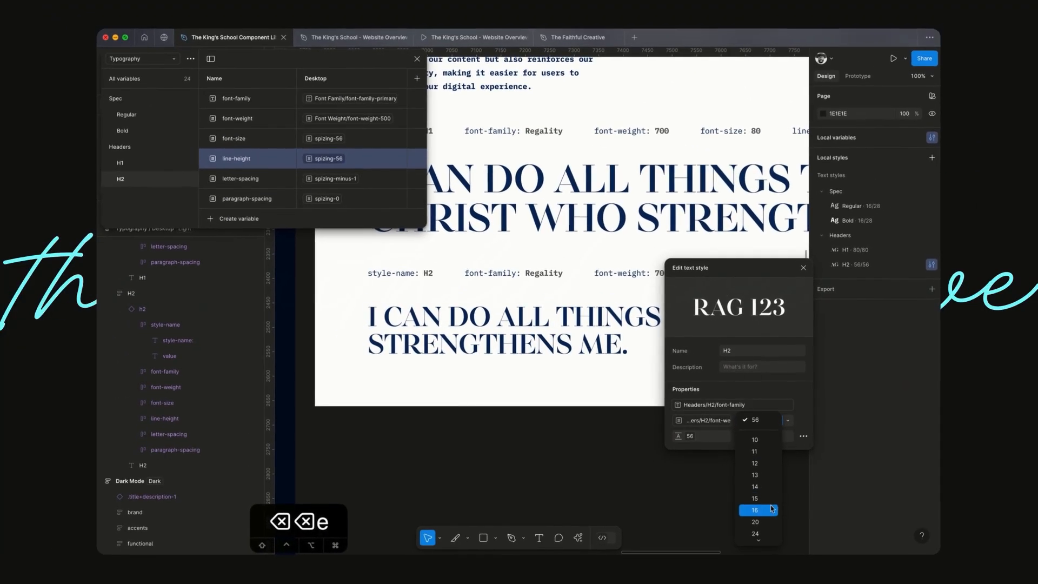
click(756, 535)
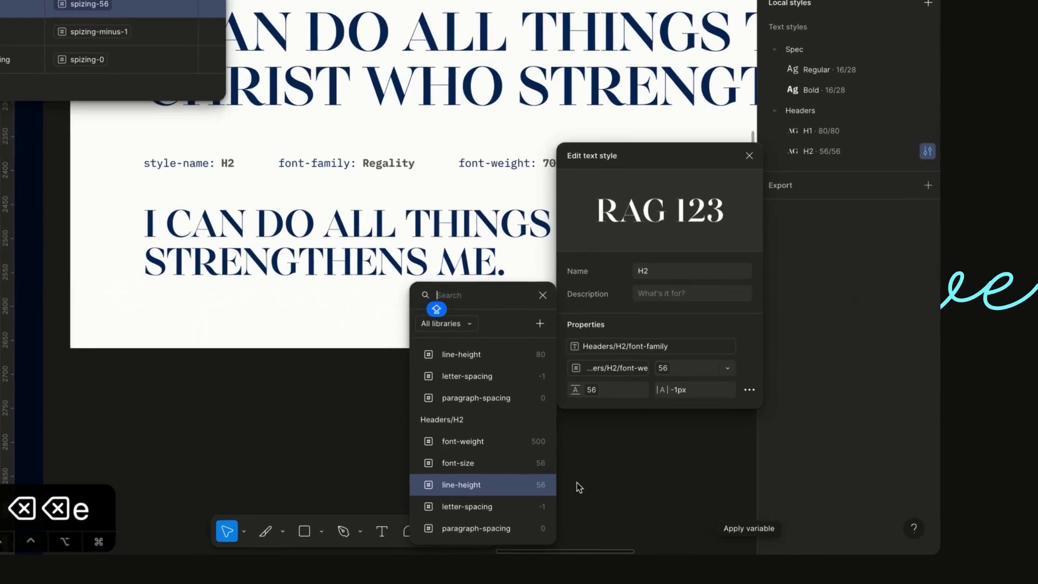
click(465, 458)
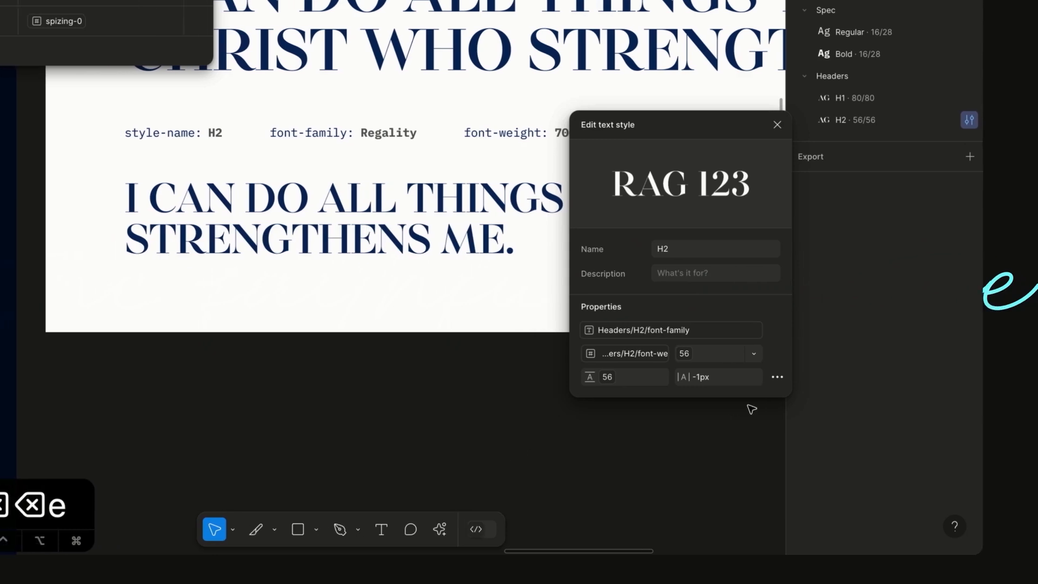
- Link the H2 text style's letter spacing and paragraph spacing to the matching Headers/H2 variables and close the style editor
click(712, 377)
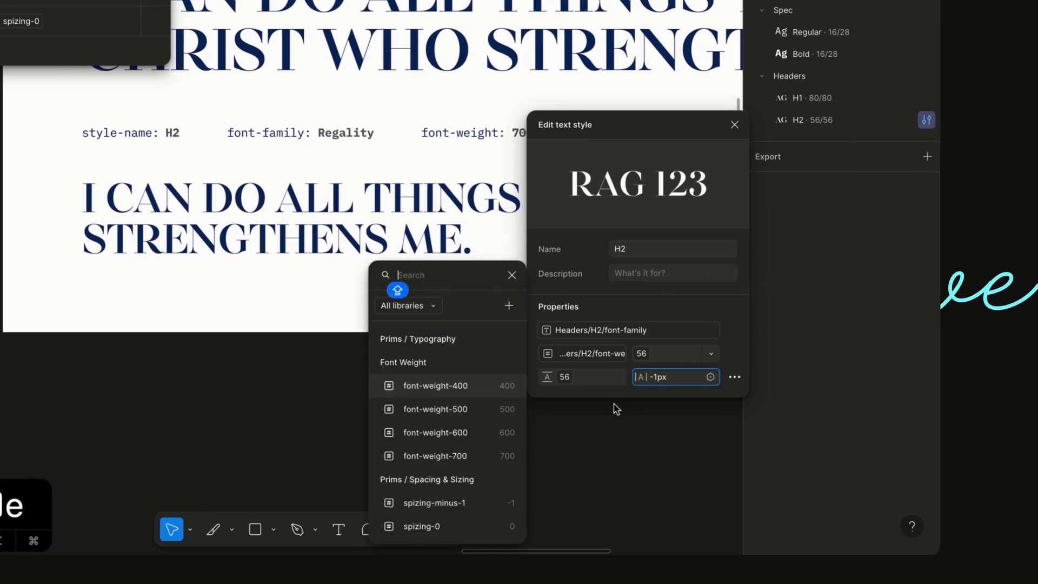
text(H2)
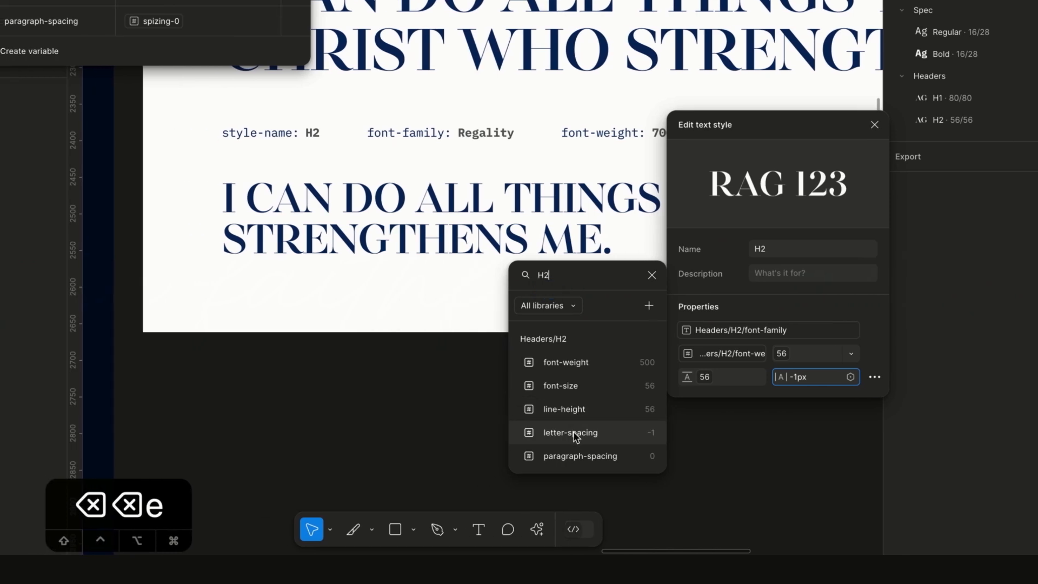
click(487, 432)
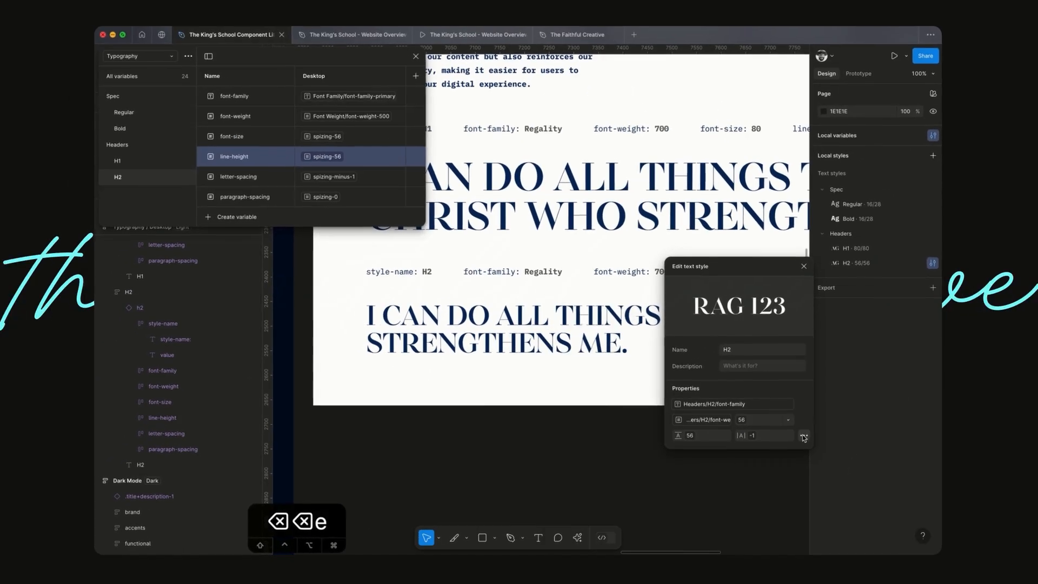
click(876, 377)
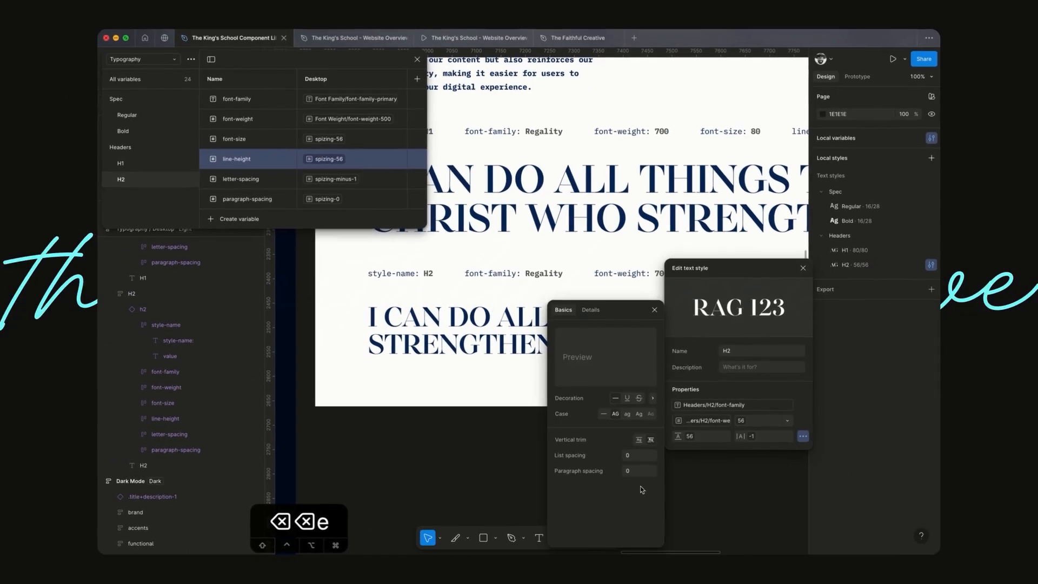
click(651, 471)
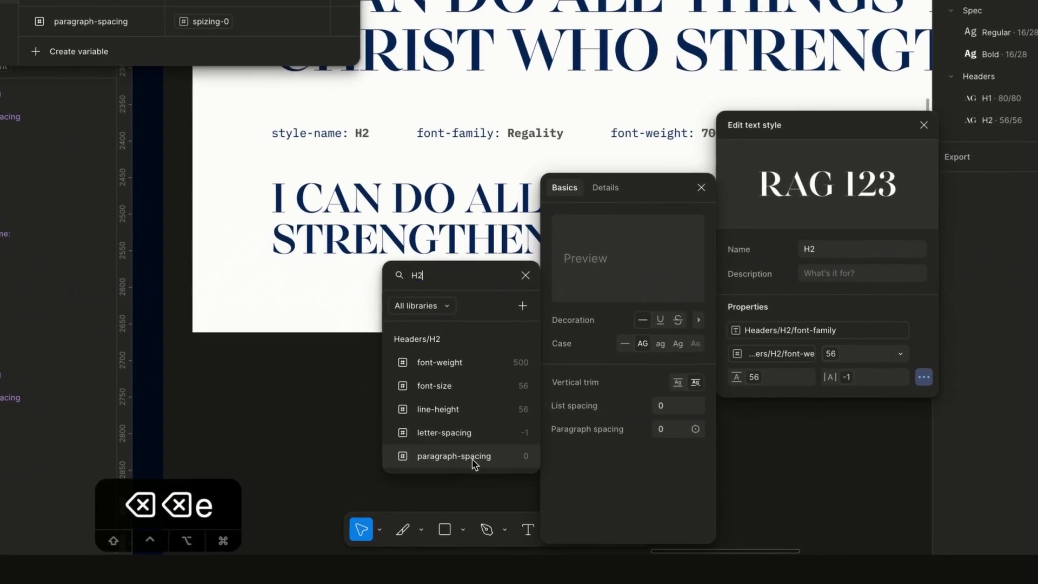
click(500, 489)
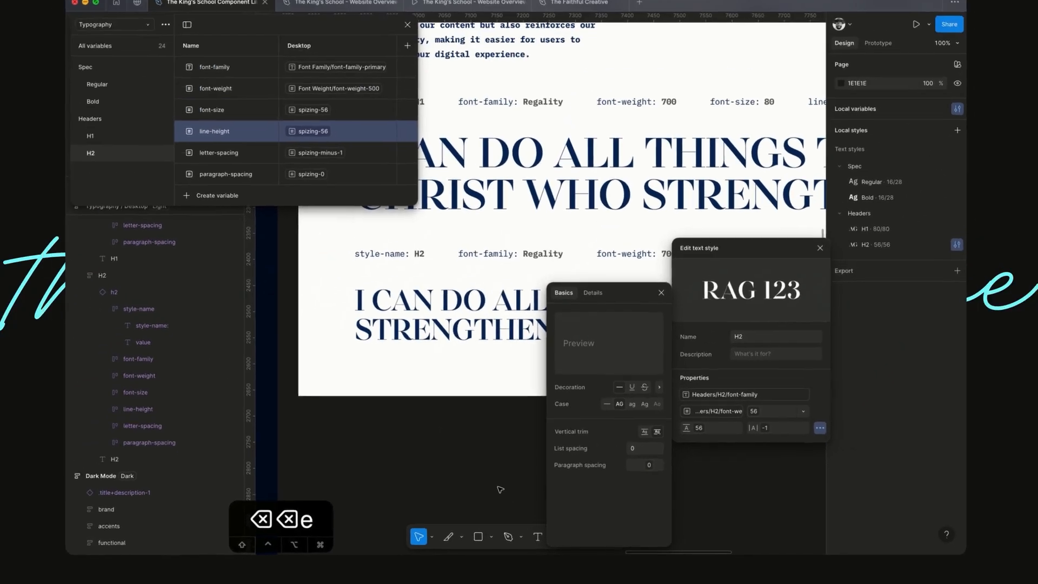
click(652, 213)
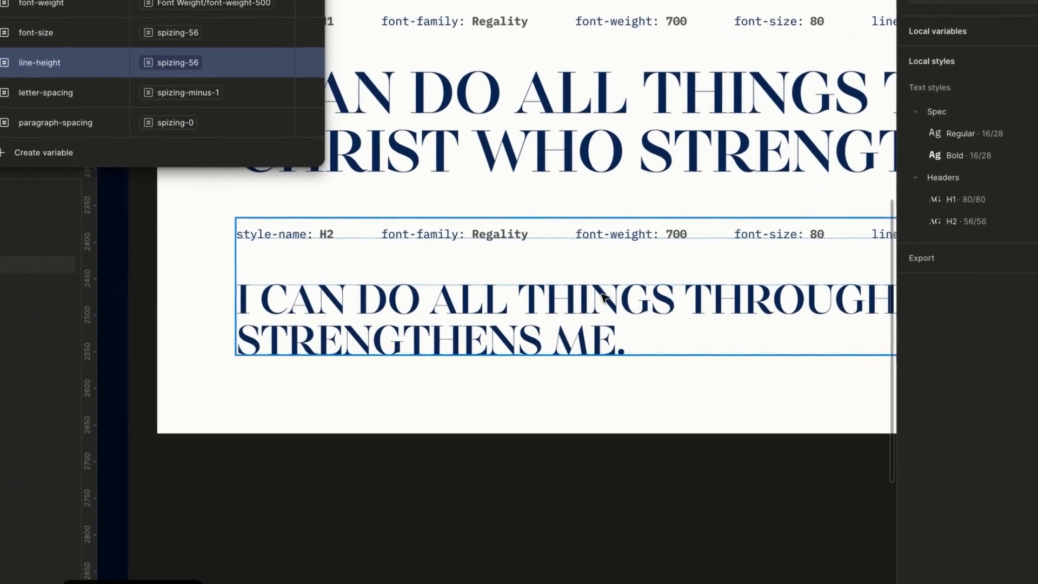
- Duplicate the H2 sample group directly below the original in the Typography / Desktop frame
scroll(602, 297, left, 5)
scroll(602, 297, up, 3)
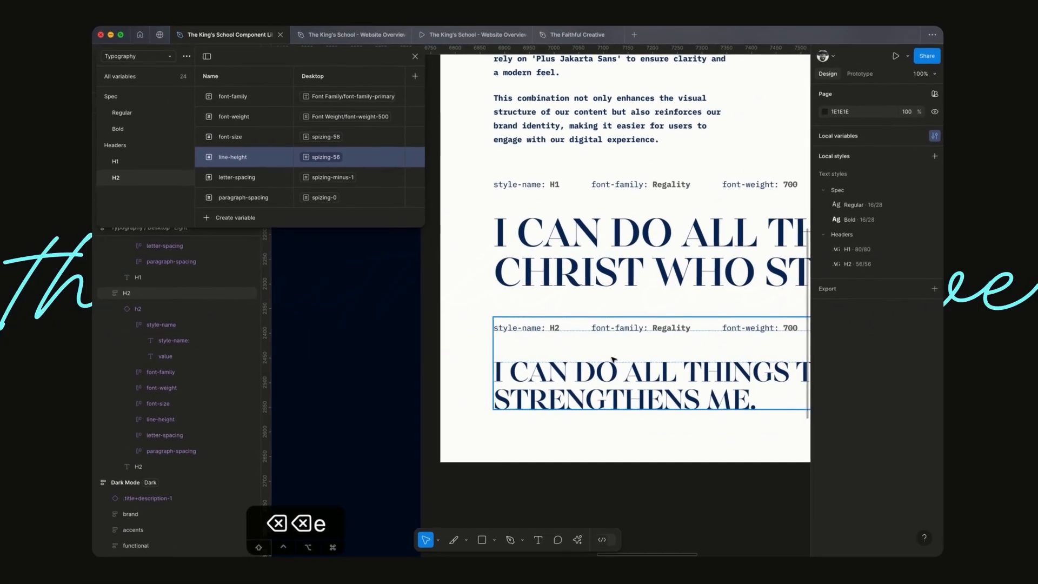
click(611, 359)
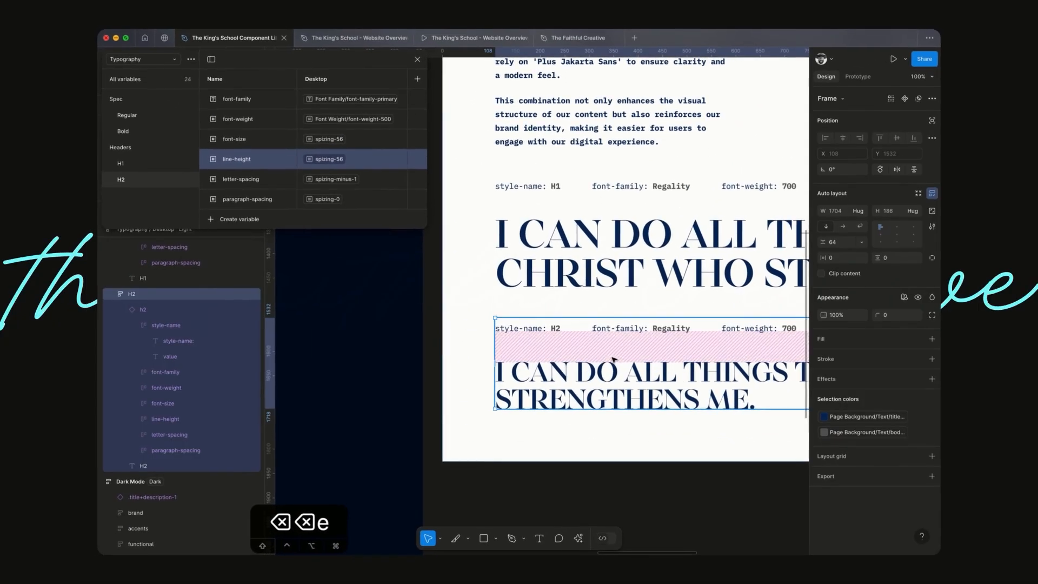
click(605, 427)
scroll(606, 426, down, 3)
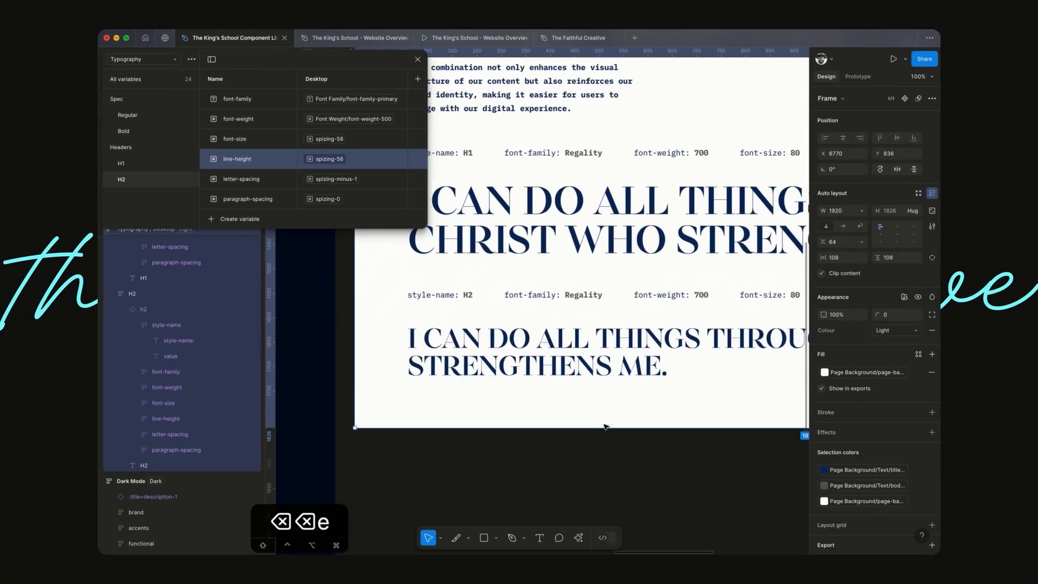
key(shift+0)
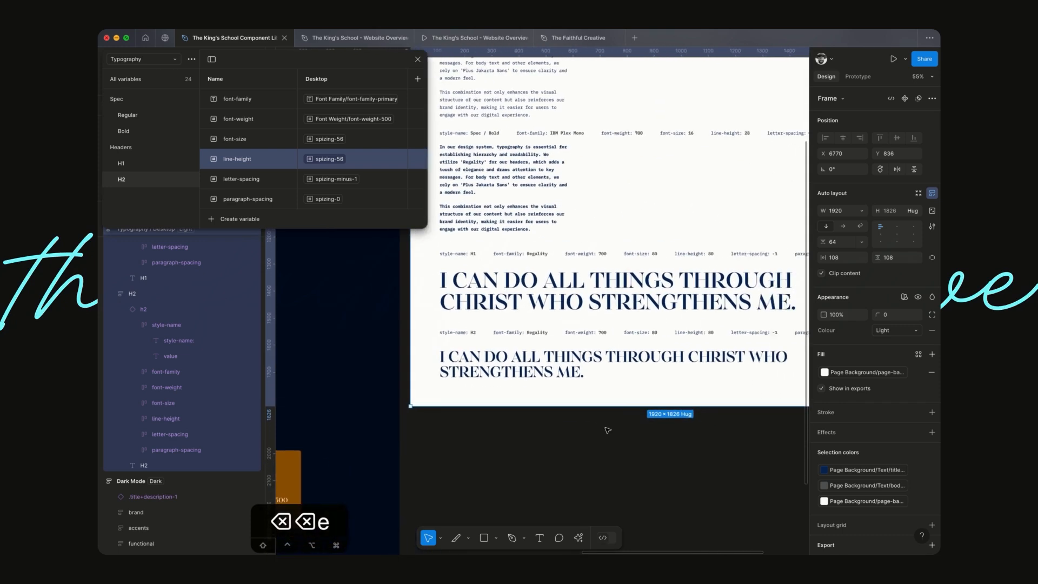
key(super+Tab)
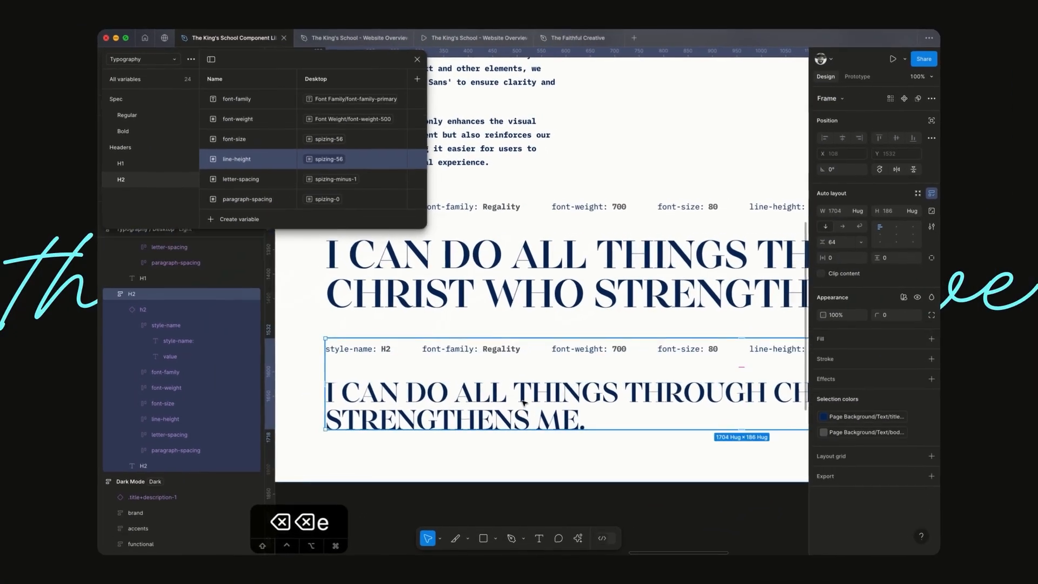
key(super+d)
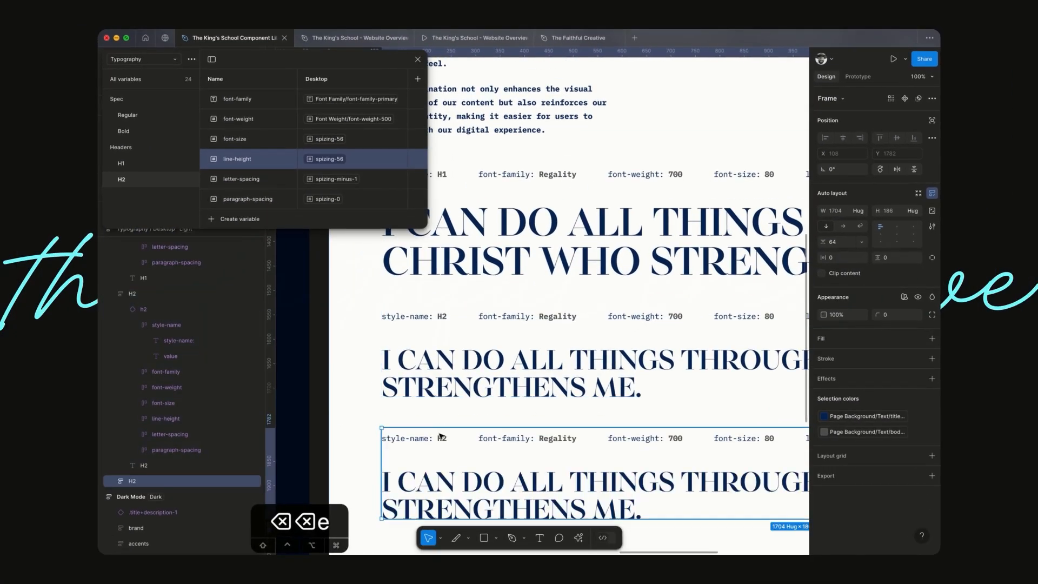
- Rename the duplicated sample group H3 and change its style-name value to H3
double_click(443, 440)
key(shift+Return)
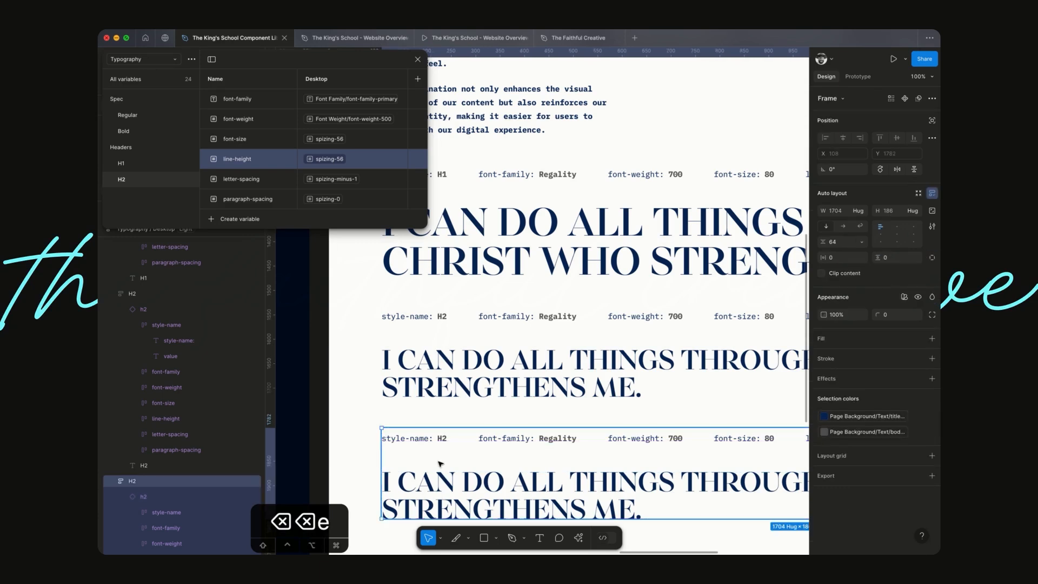
key(super+r)
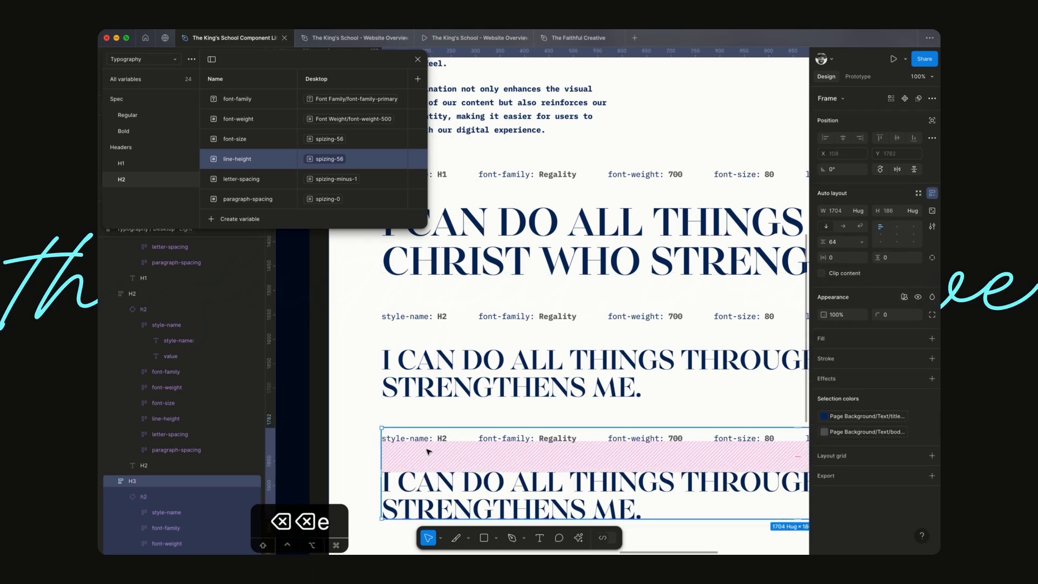
double_click(441, 440)
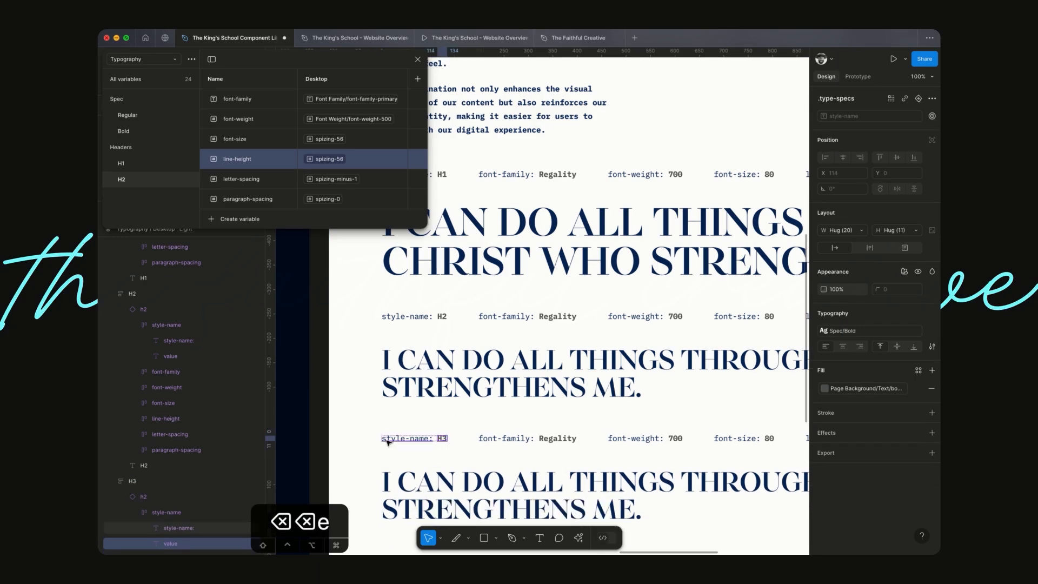
- Rename the specs instance inside the H3 group to h3 and its sample text layer to H3
scroll(243, 486, down, 3)
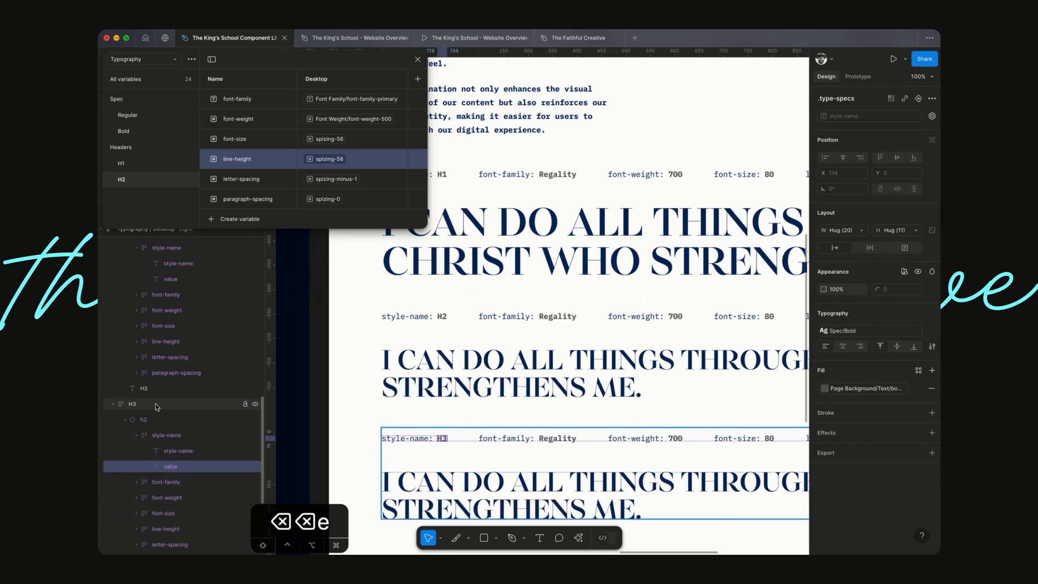
click(154, 403)
click(157, 419)
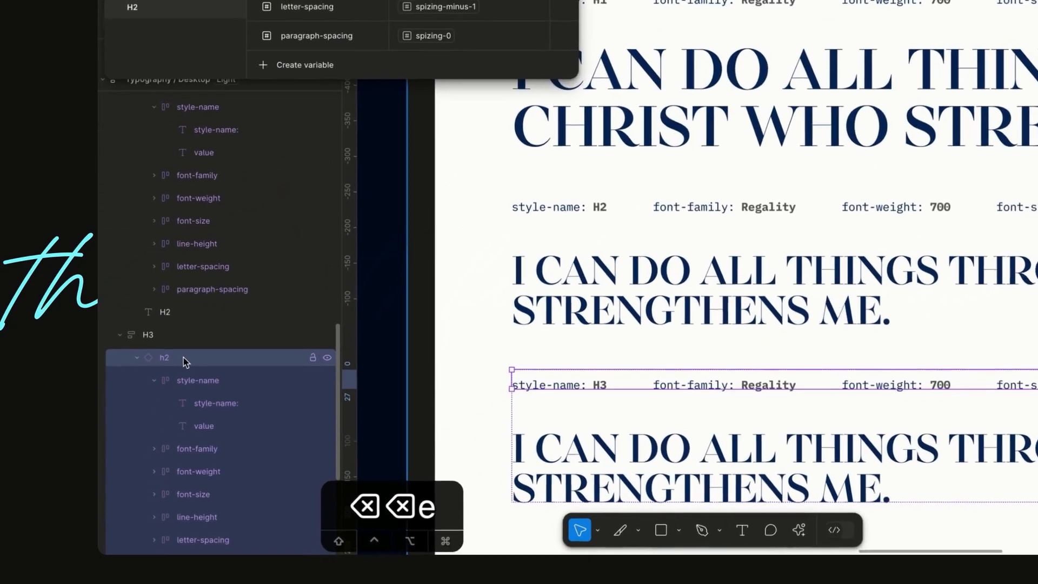
double_click(183, 362)
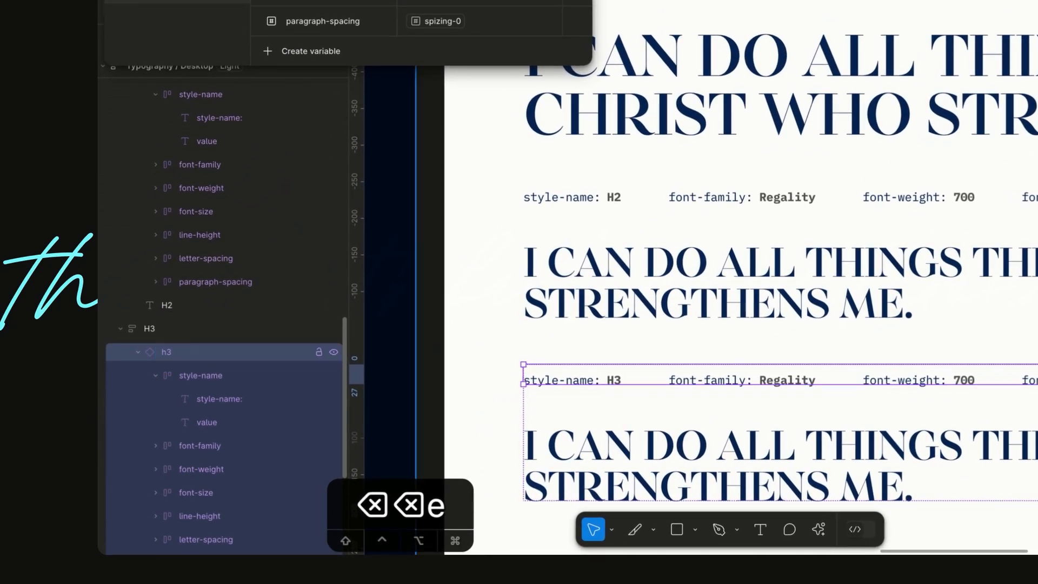
scroll(216, 378, down, 3)
click(178, 457)
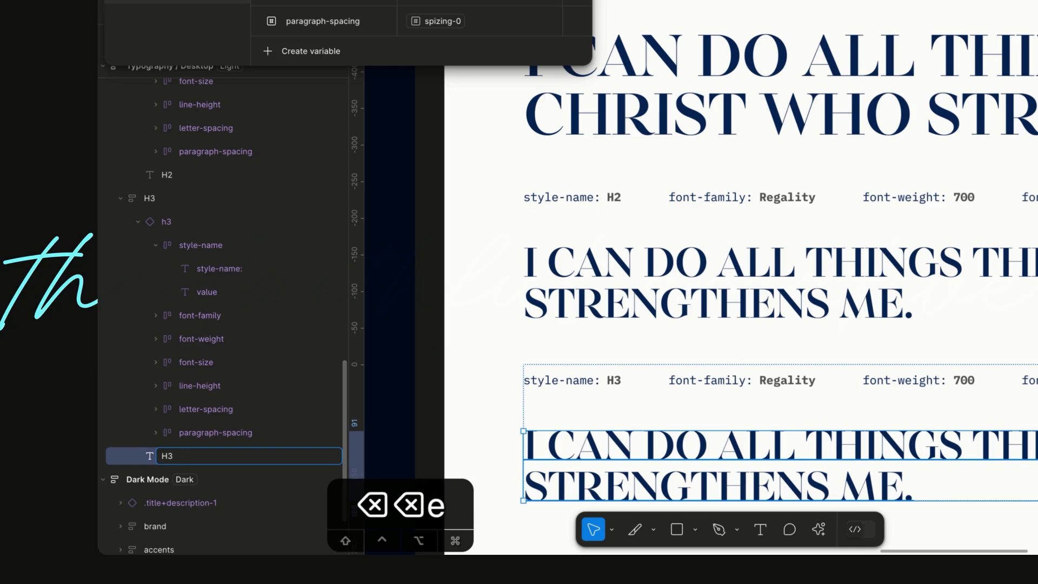
key(Return)
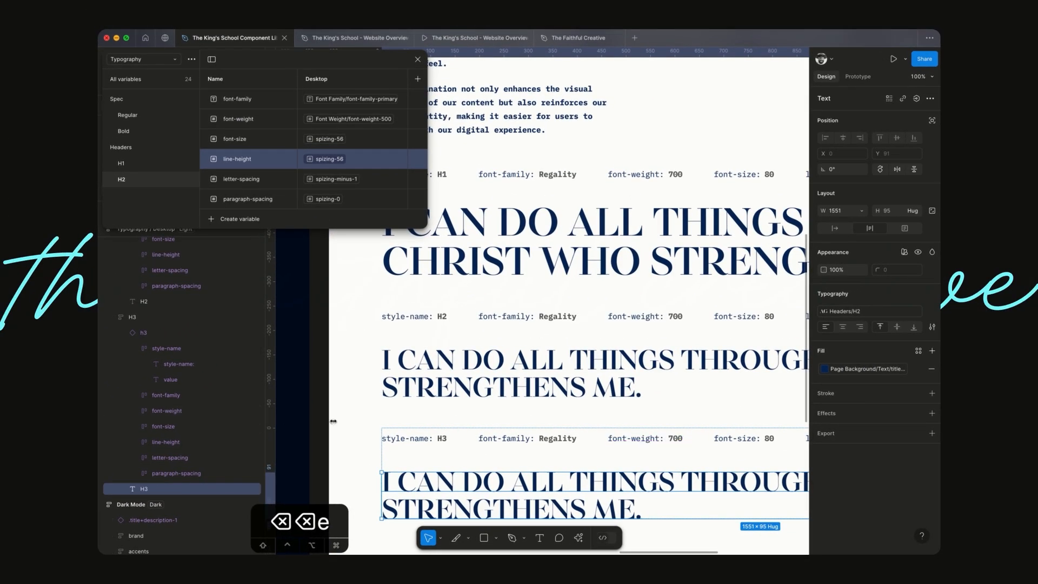
- Link the font-family value in the H2 sample's specs row to the Headers/H2/font-family variable
scroll(453, 450, down, 5)
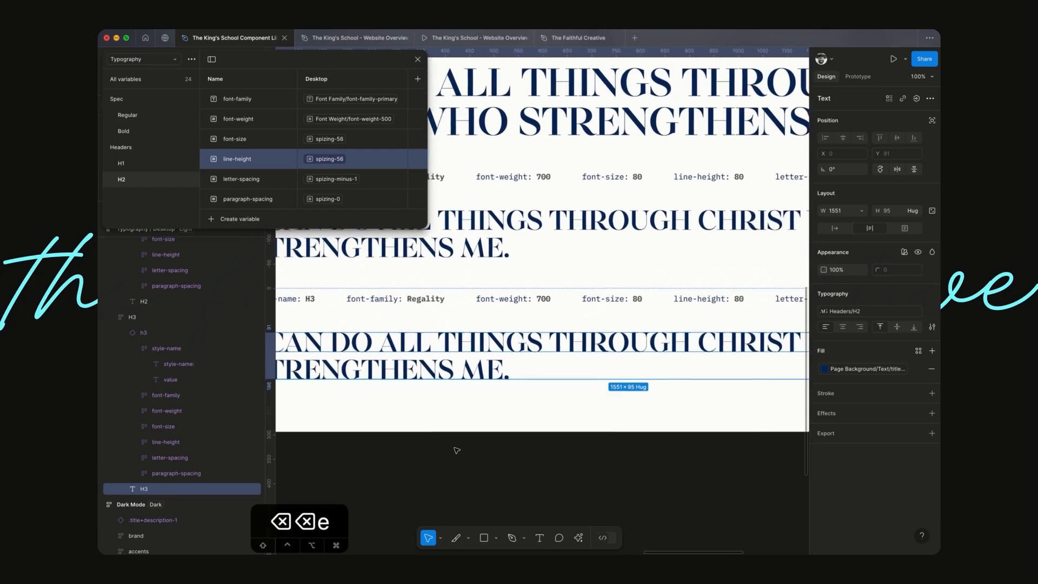
scroll(457, 449, down, 5)
scroll(456, 450, up, 5)
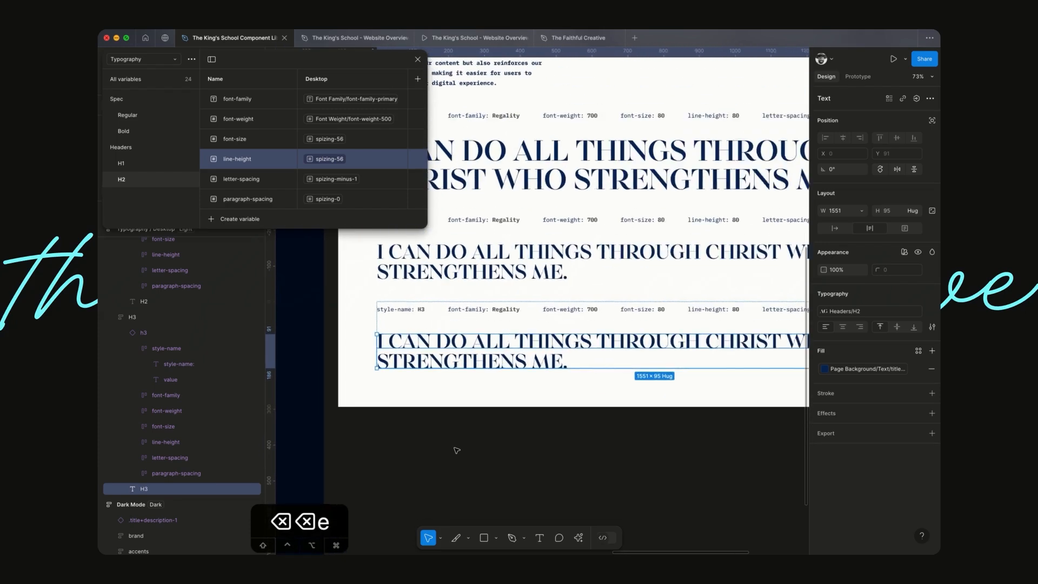
key(shift+0)
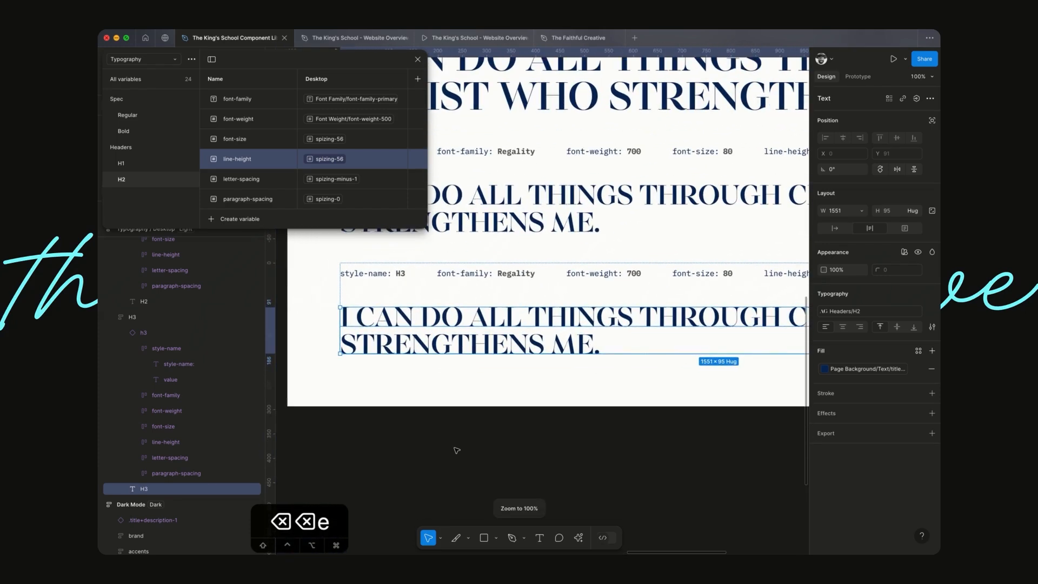
scroll(457, 449, up, 5)
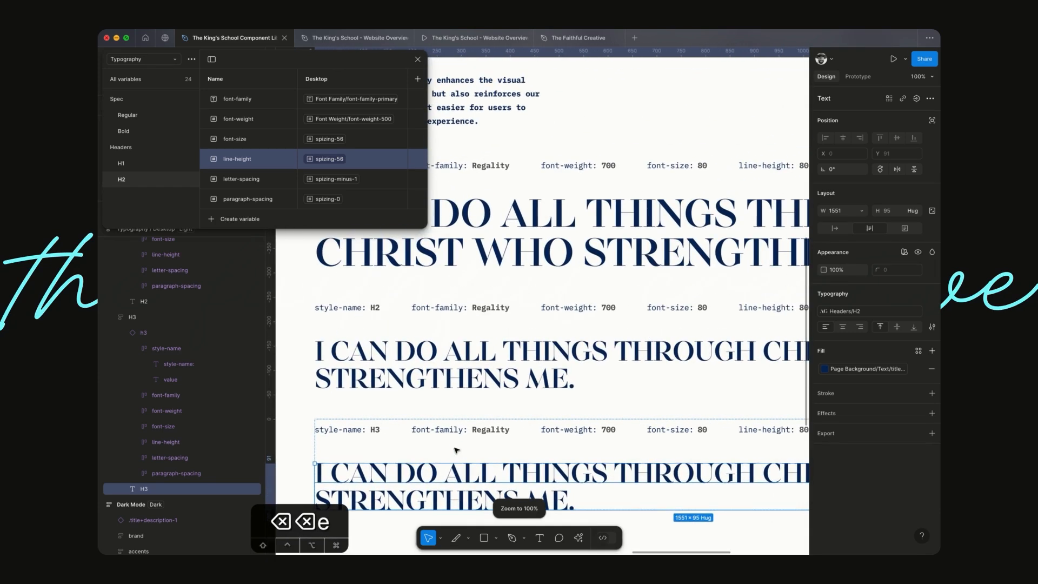
click(380, 312)
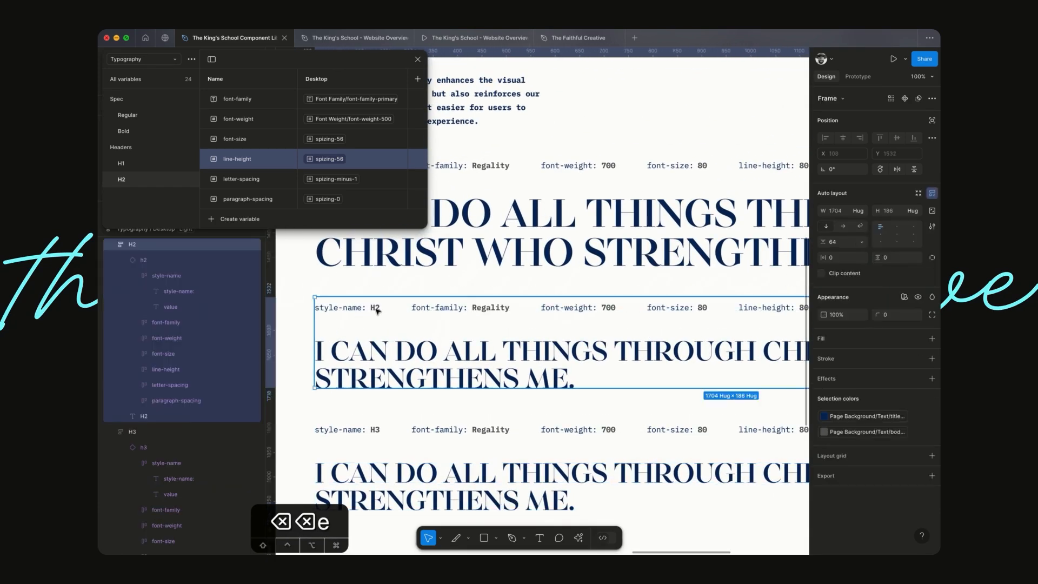
click(378, 310)
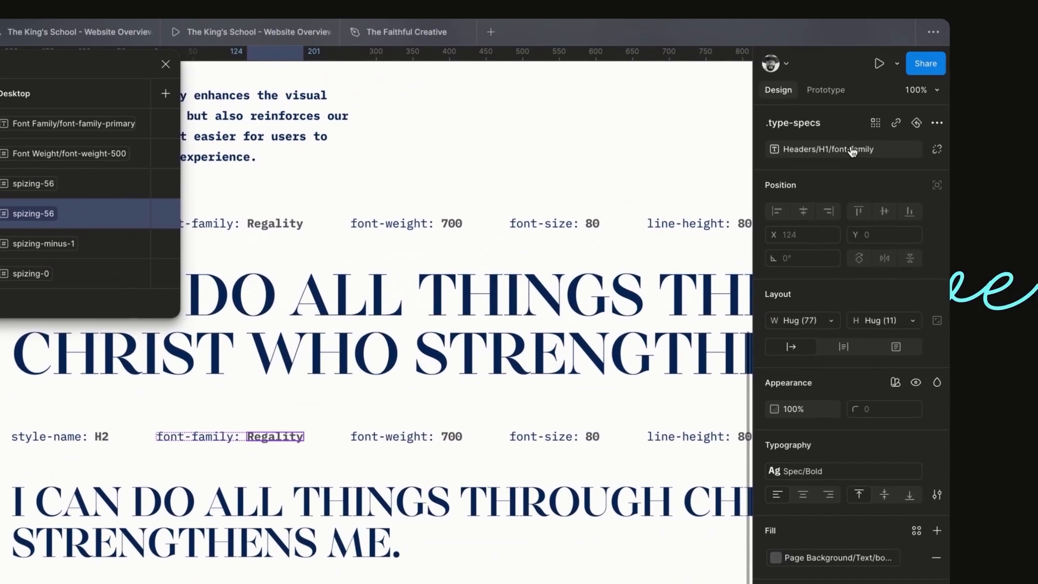
click(943, 64)
text(h2)
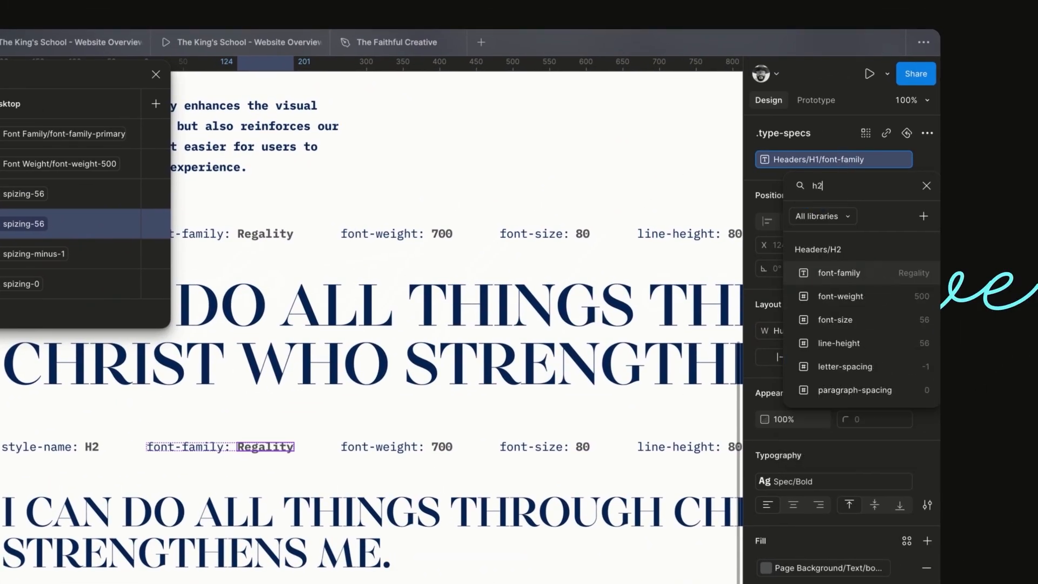
click(841, 273)
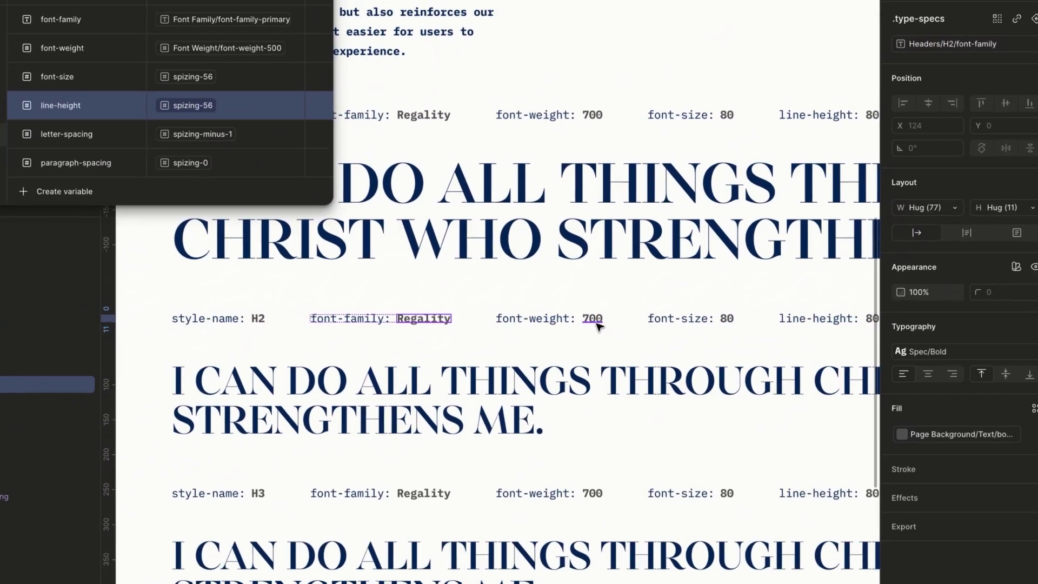
- Link the font-weight value in the H2 sample's specs row to the Headers/H2/font-weight variable
click(593, 319)
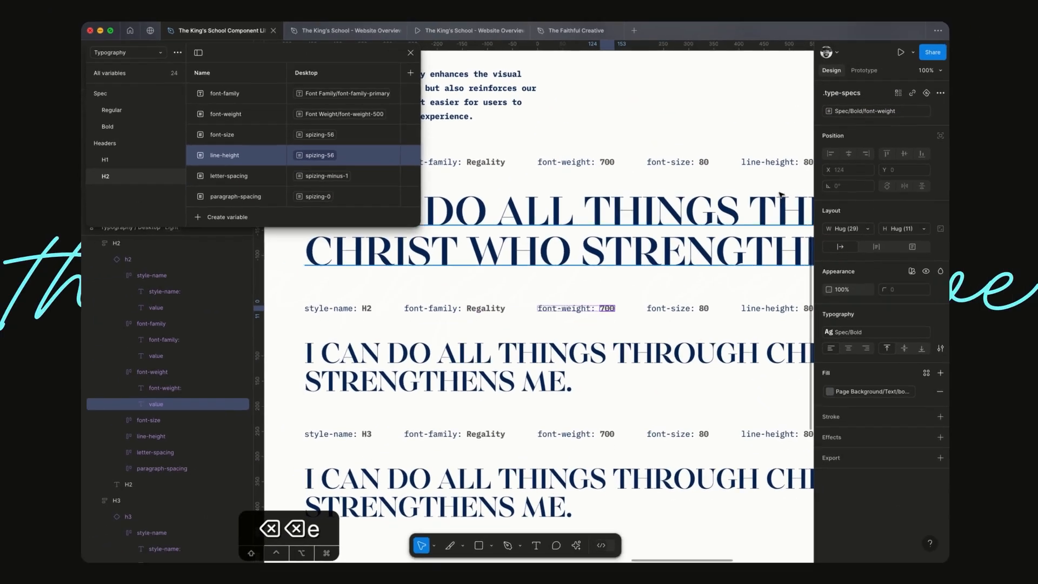
click(942, 48)
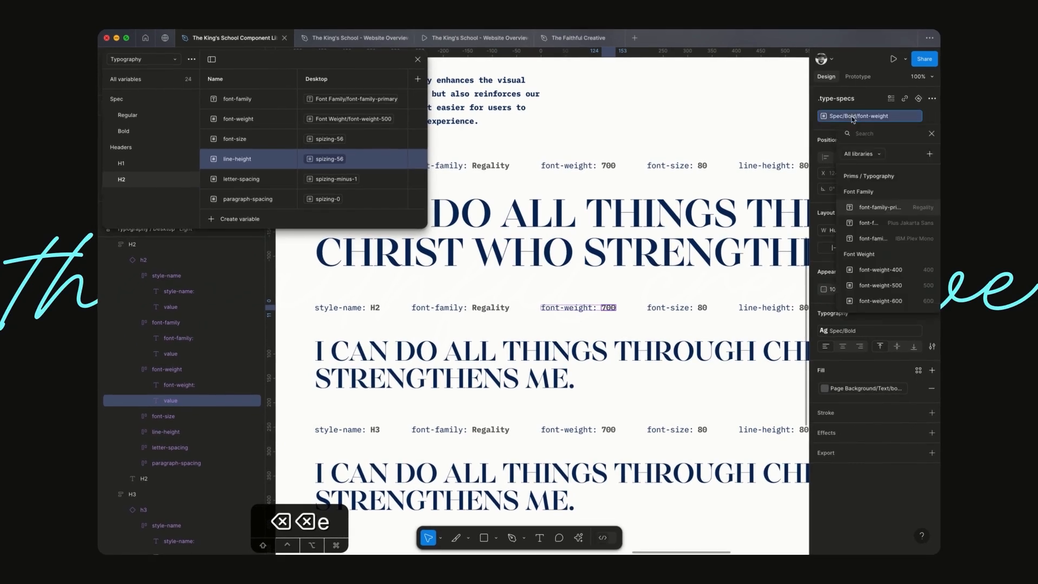
text(h2)
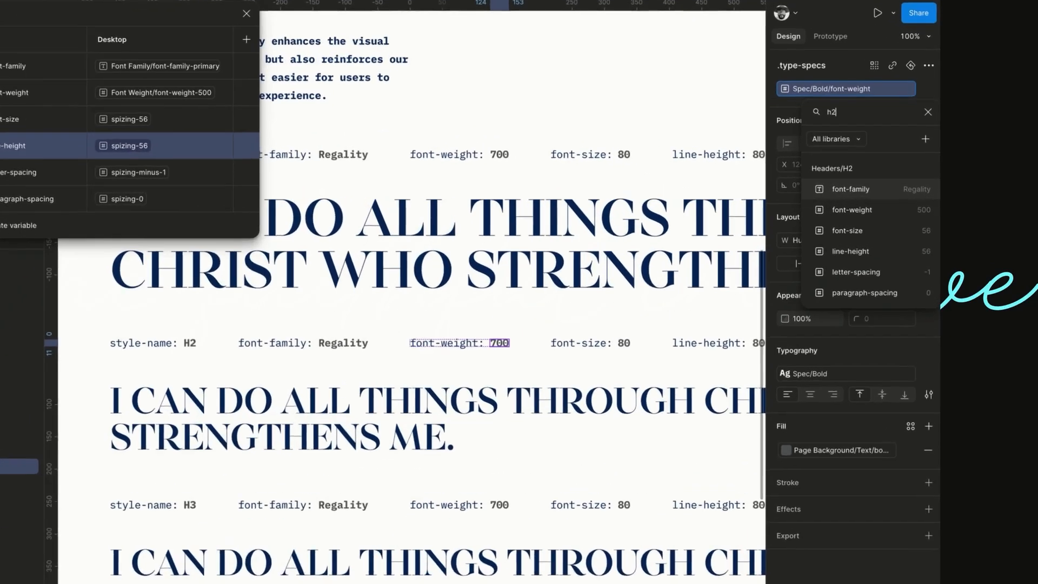
click(868, 219)
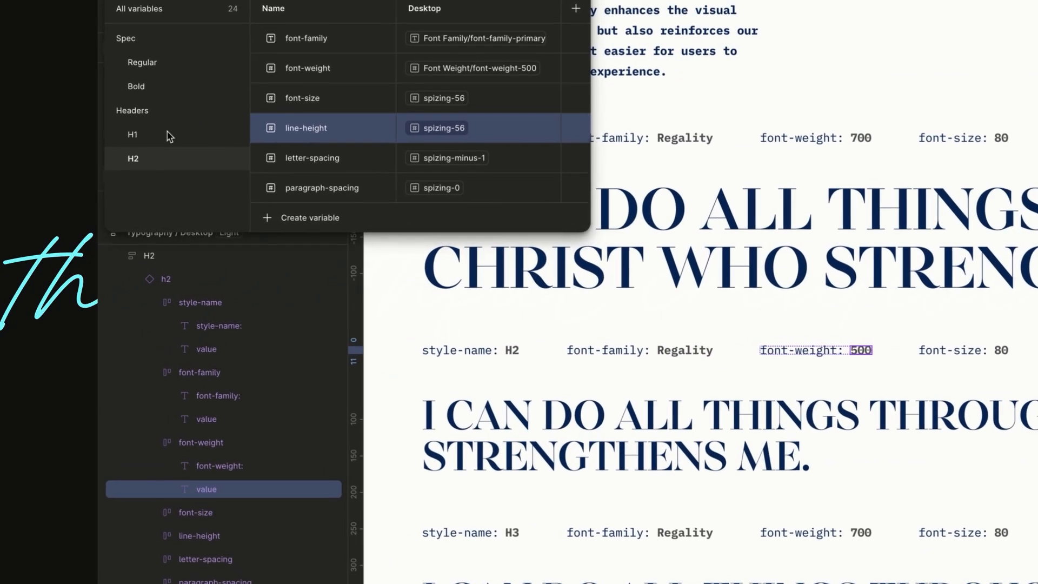
- Compare the H1 and H2 header variables and link the H1 specs row's font-weight value to Headers/H1/font-weight
click(132, 165)
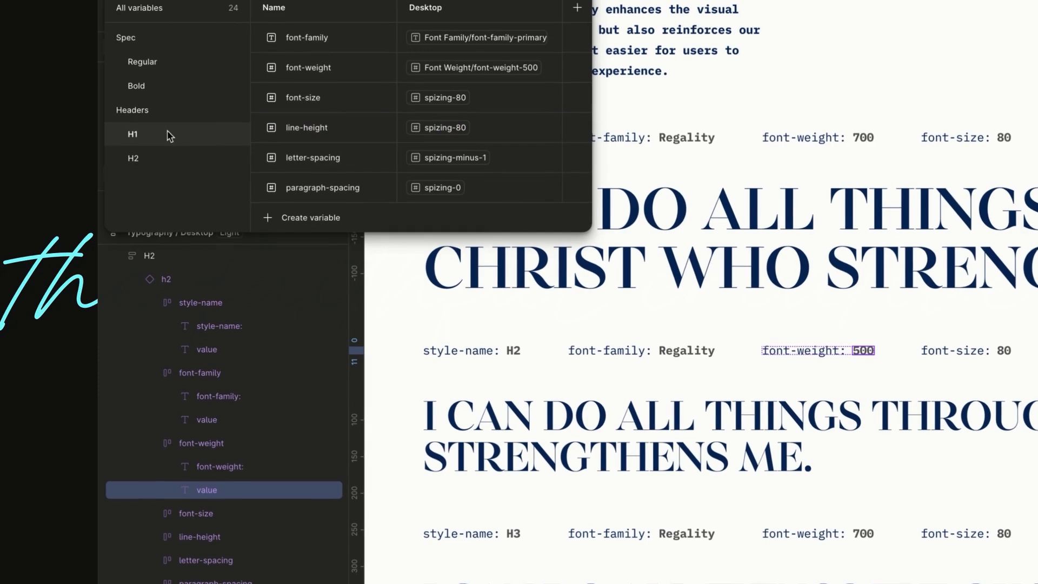
click(148, 165)
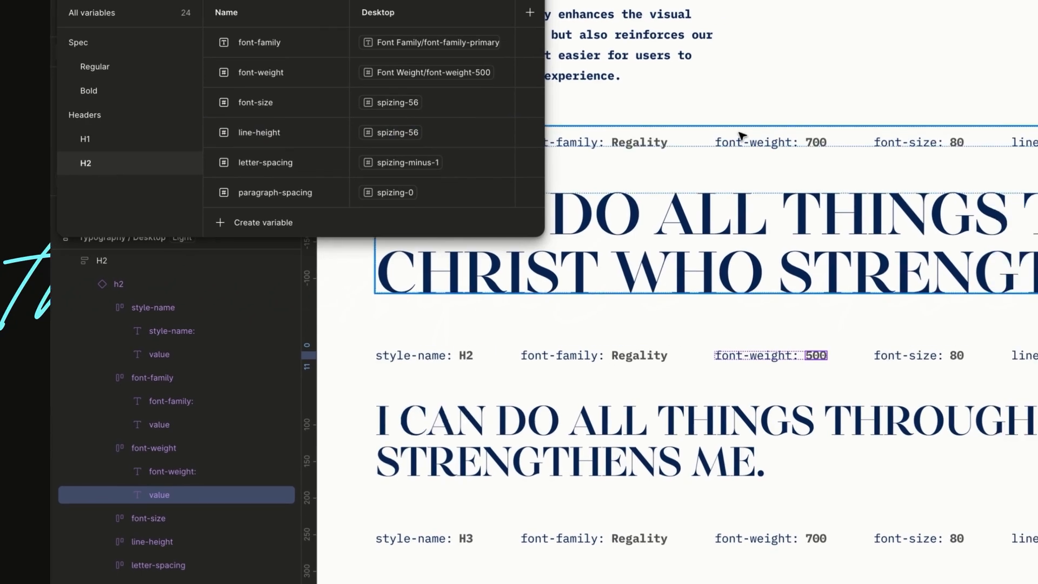
click(863, 137)
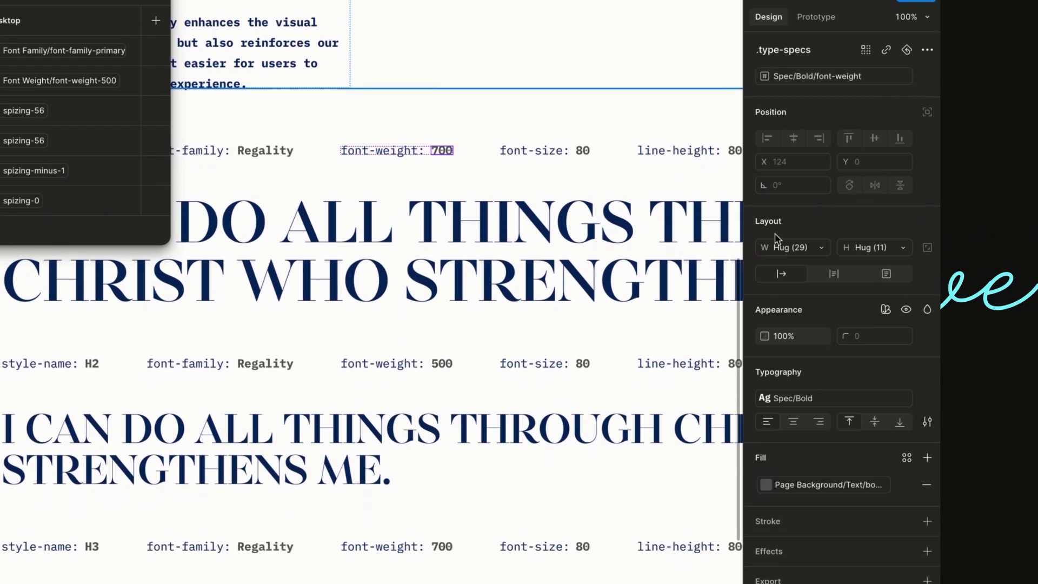
scroll(595, 280, up, 2)
scroll(595, 280, left, 3)
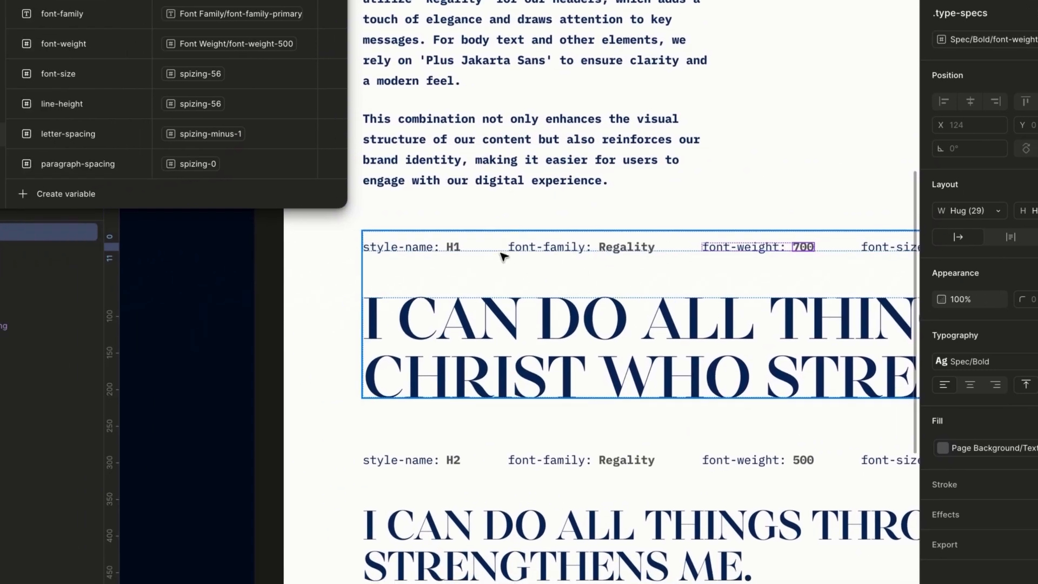
click(627, 247)
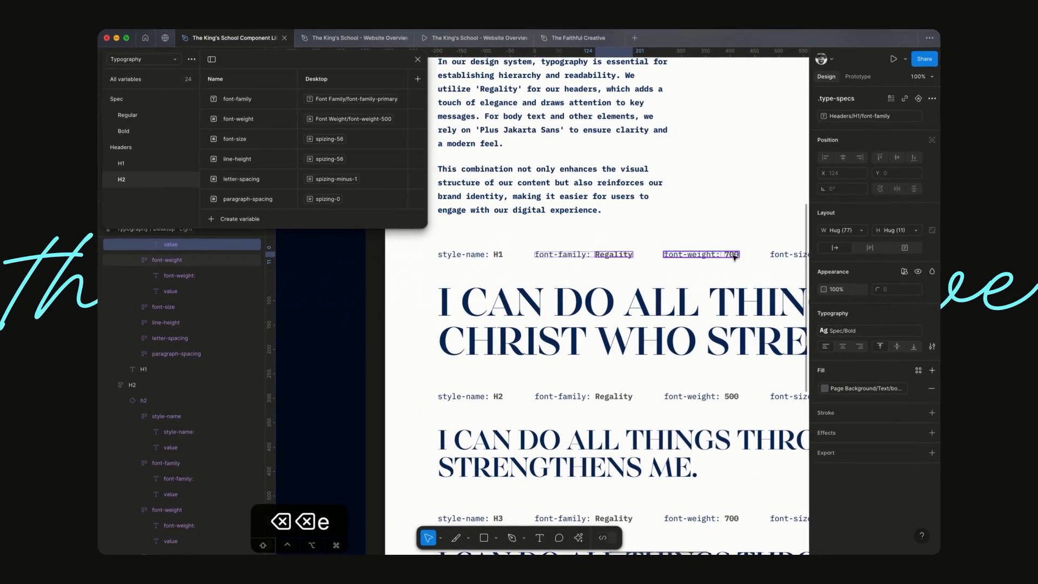
click(891, 117)
text(h1)
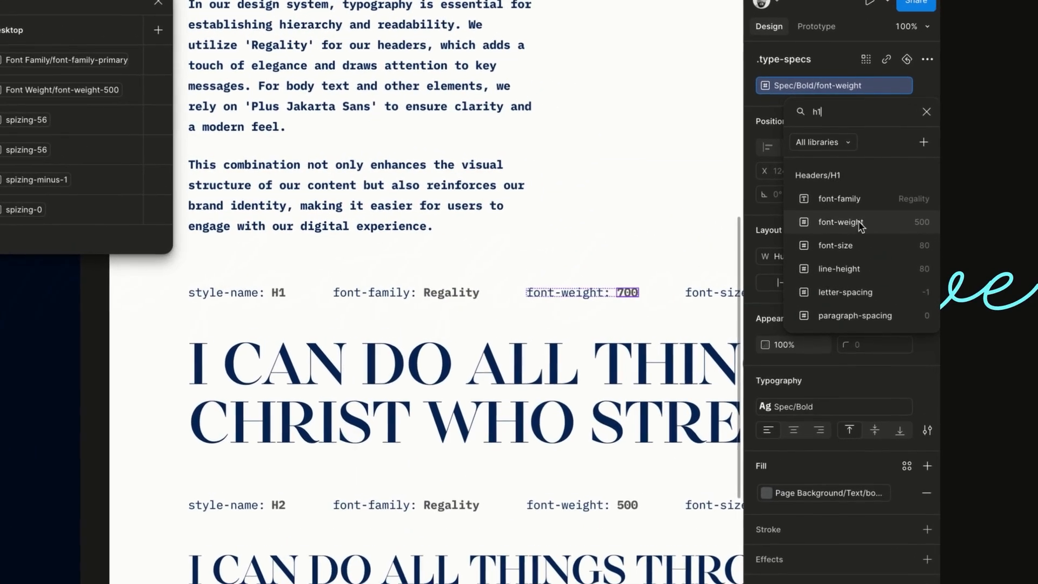
click(861, 222)
- Check the variable links of the remaining H1 specs values and of the H2 row's style-name and font-weight values
scroll(556, 290, down, 2)
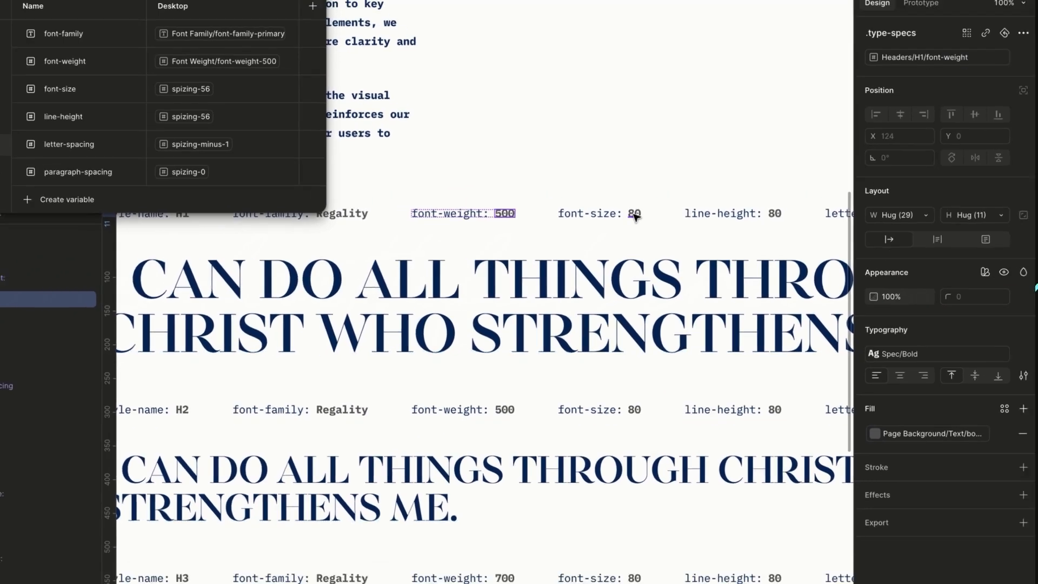
click(634, 214)
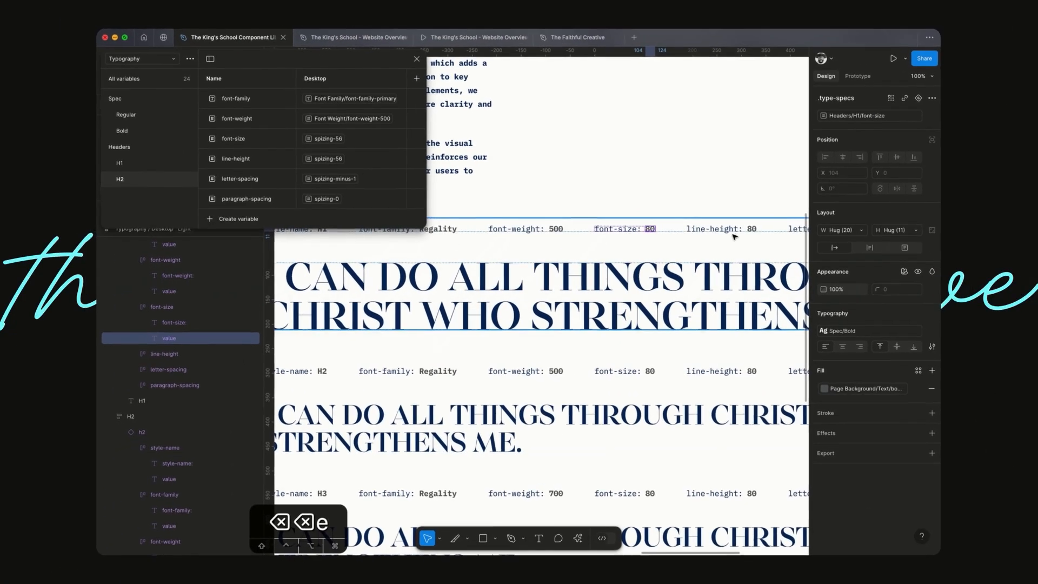
scroll(754, 231, right, 5)
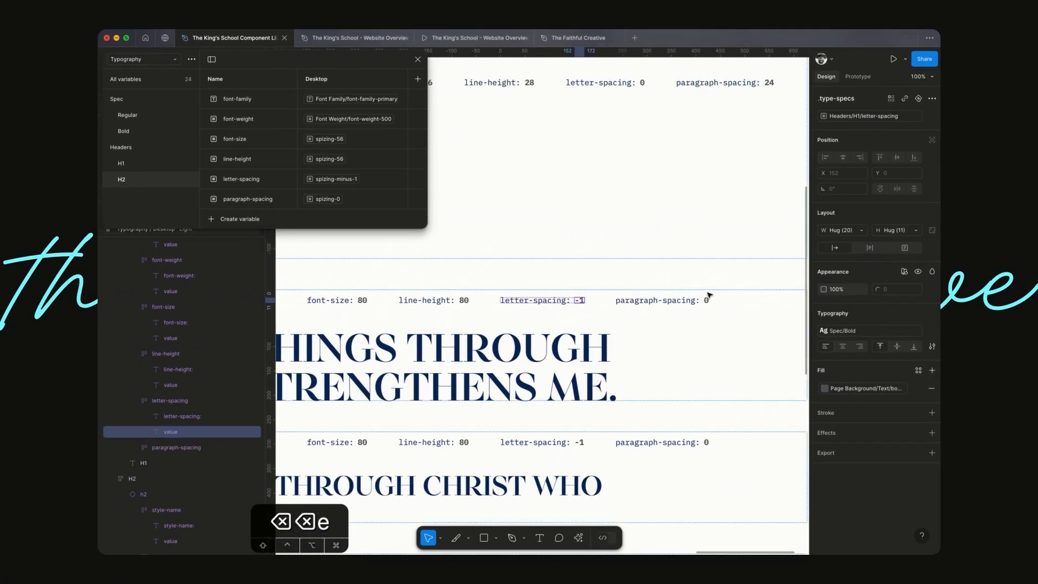
scroll(708, 302, left, 6)
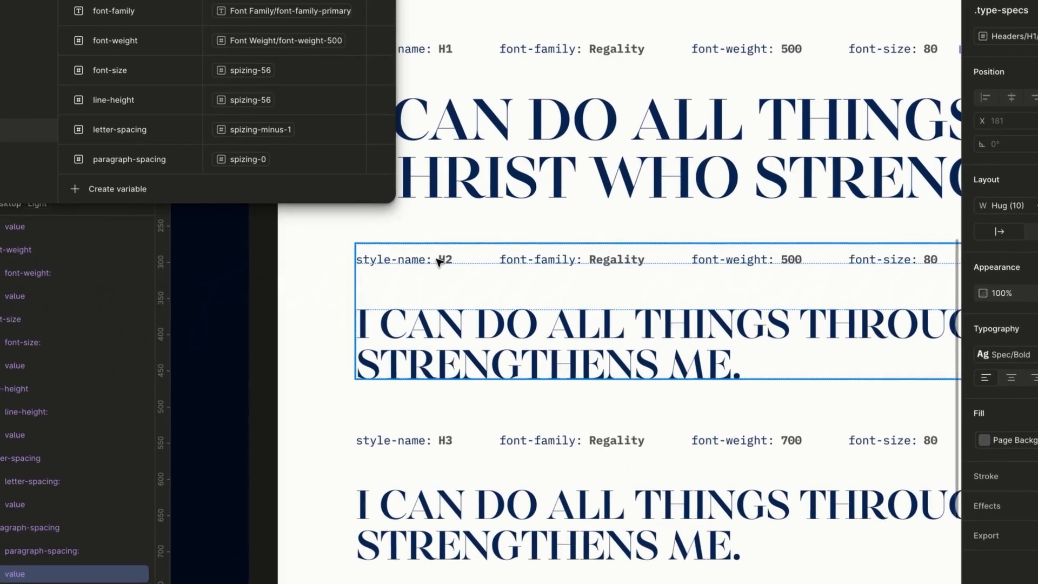
double_click(439, 261)
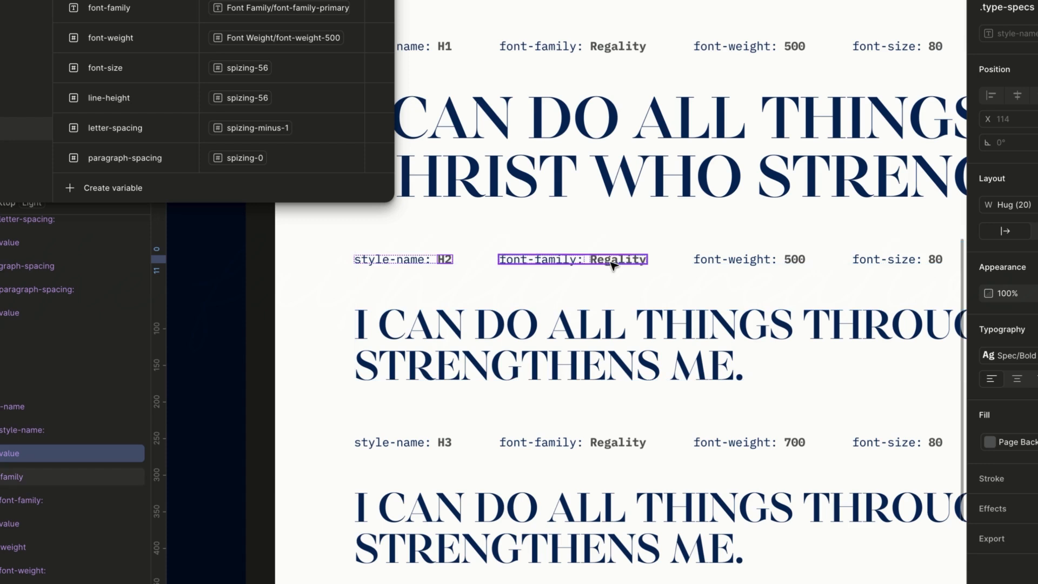
double_click(794, 259)
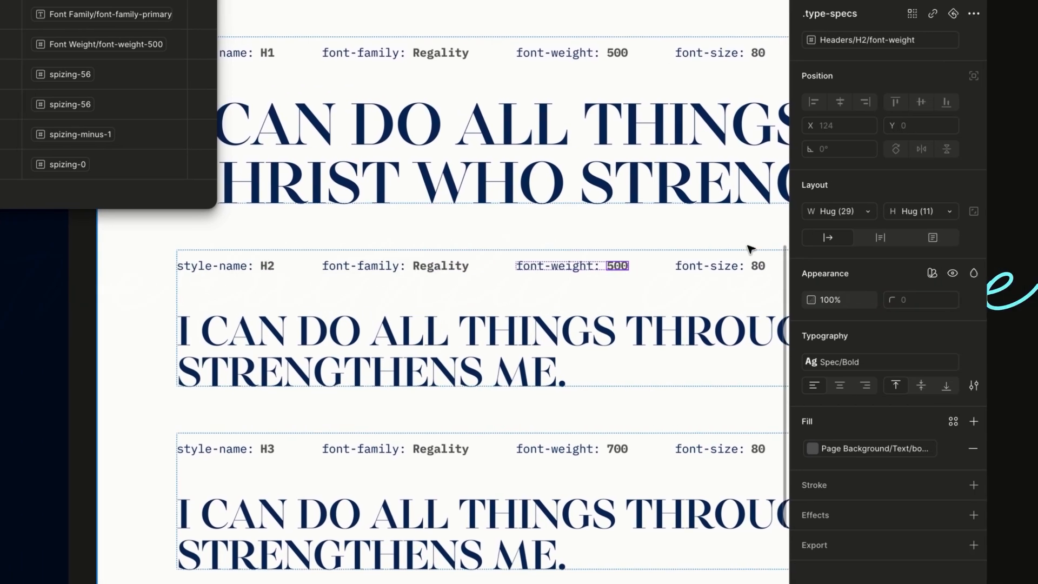
- Link the H2 specs row's font-size and line-height values to Headers/H2/font-size and Headers/H2/line-height
scroll(750, 248, right, 5)
click(584, 291)
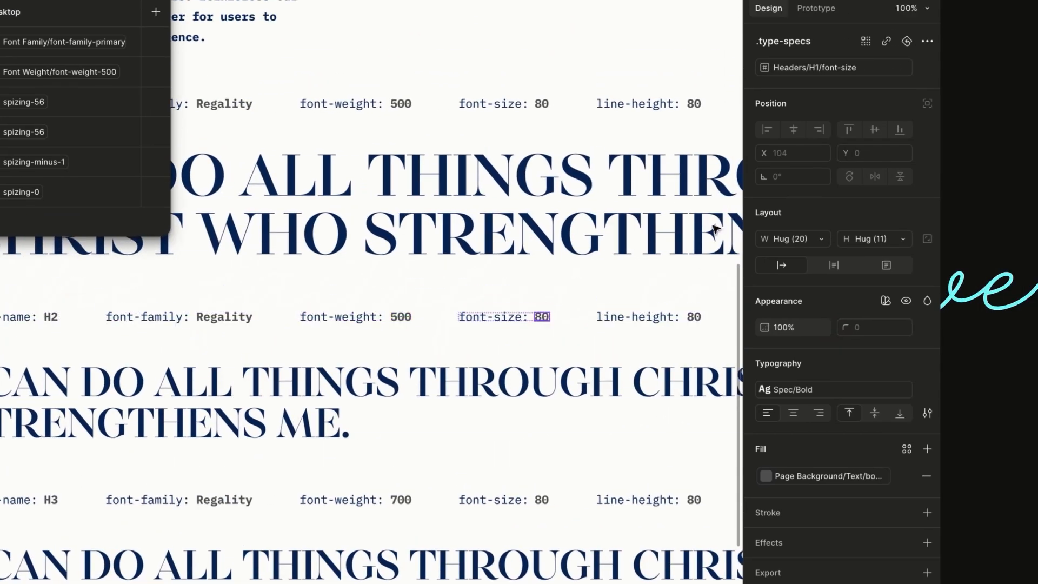
click(821, 67)
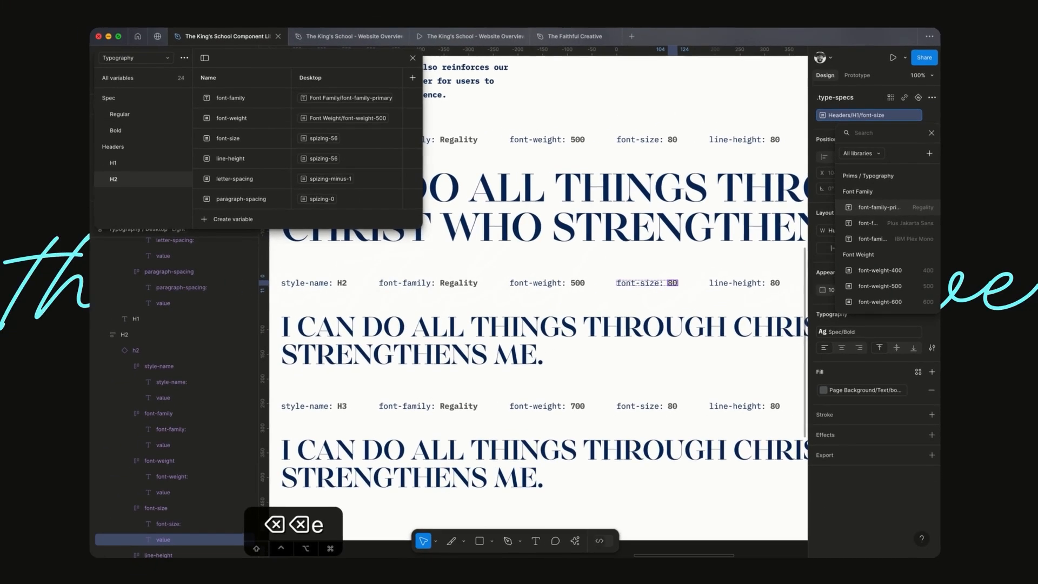
text(h2)
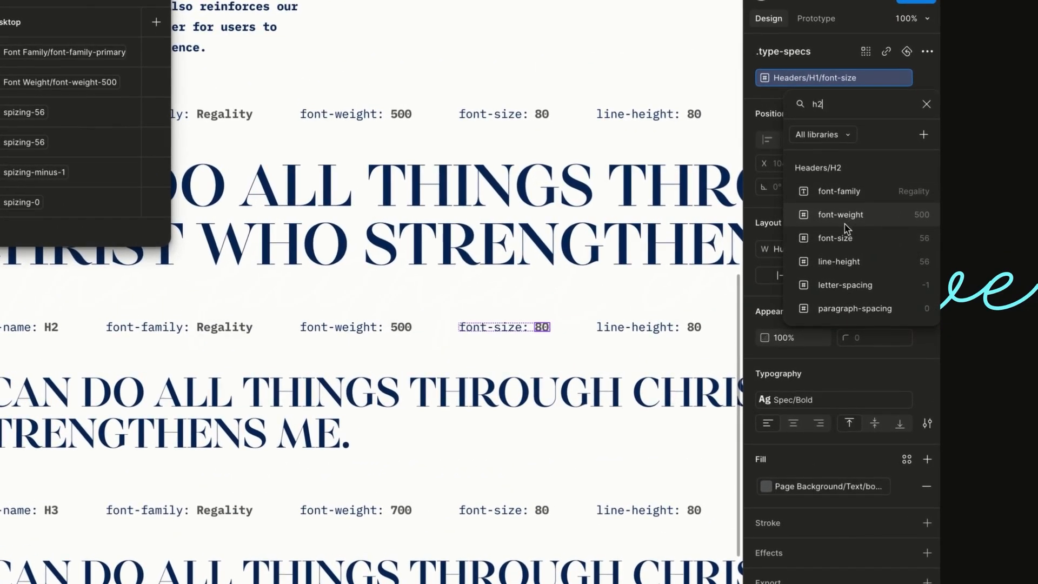
click(840, 238)
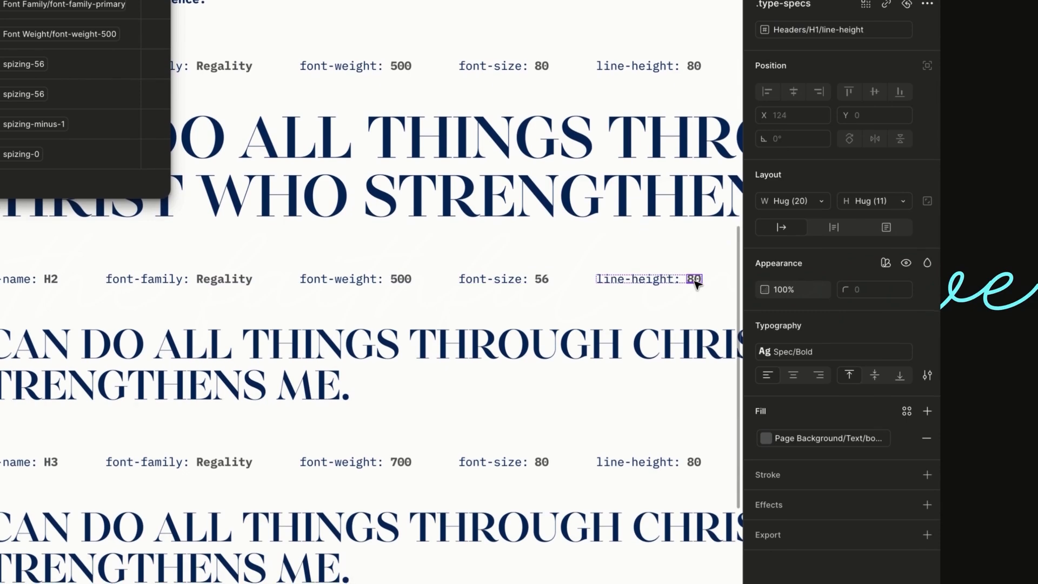
click(837, 35)
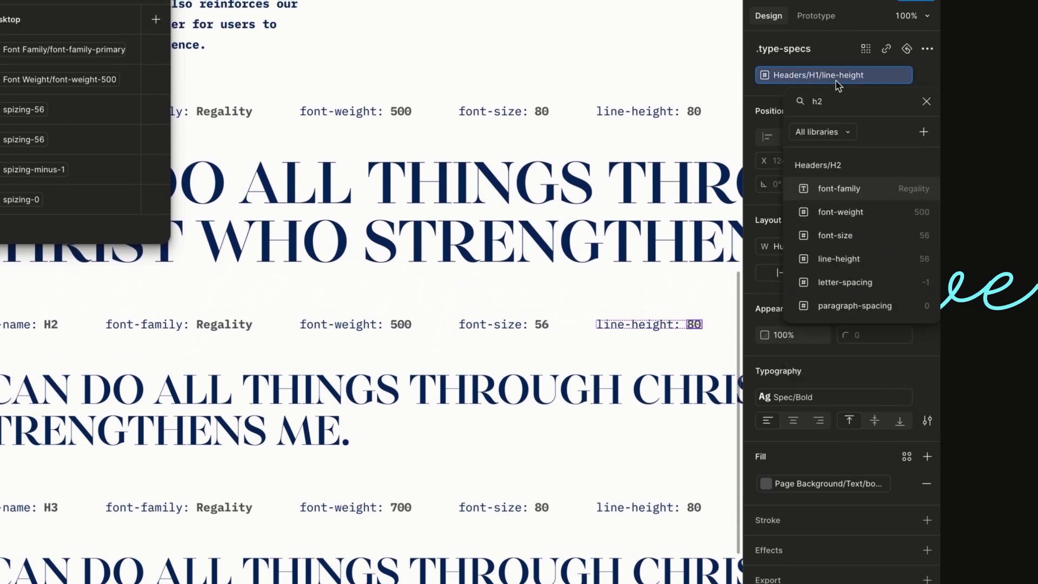
click(843, 258)
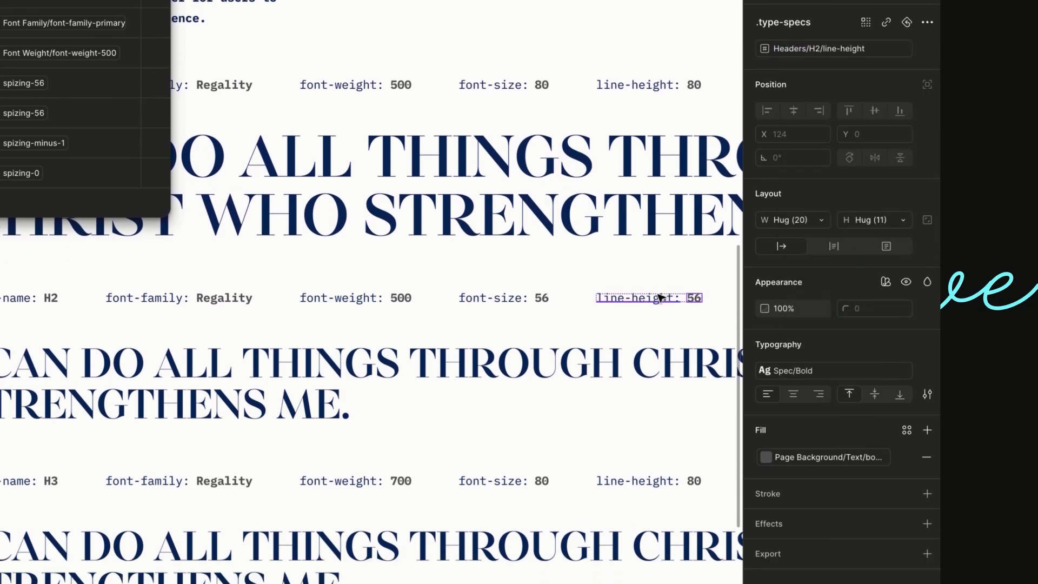
- Link the letter-spacing value in the H2 sample's specs row to the Headers/H2/letter-spacing variable
scroll(661, 296, right, 5)
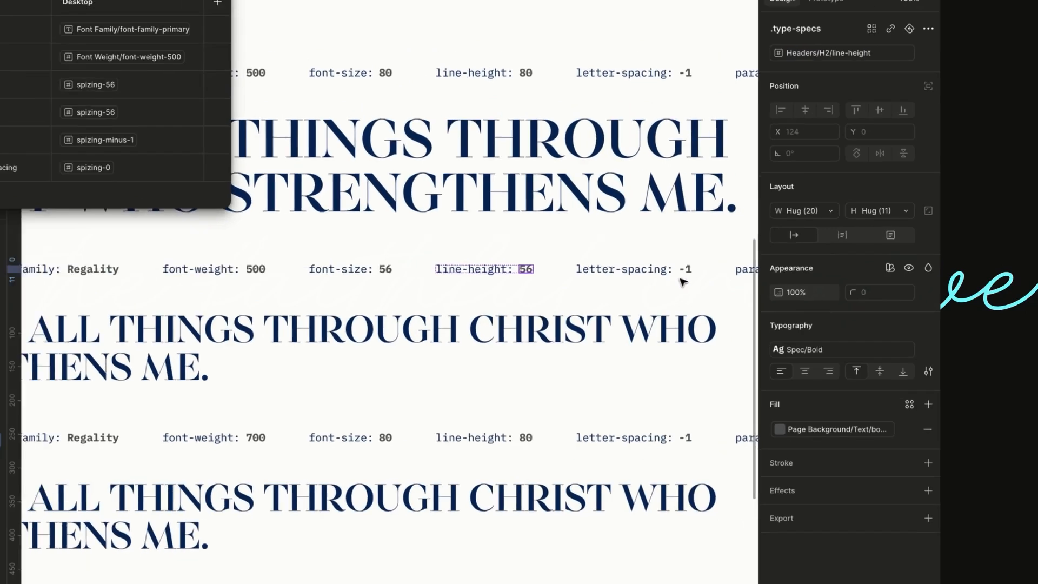
click(685, 269)
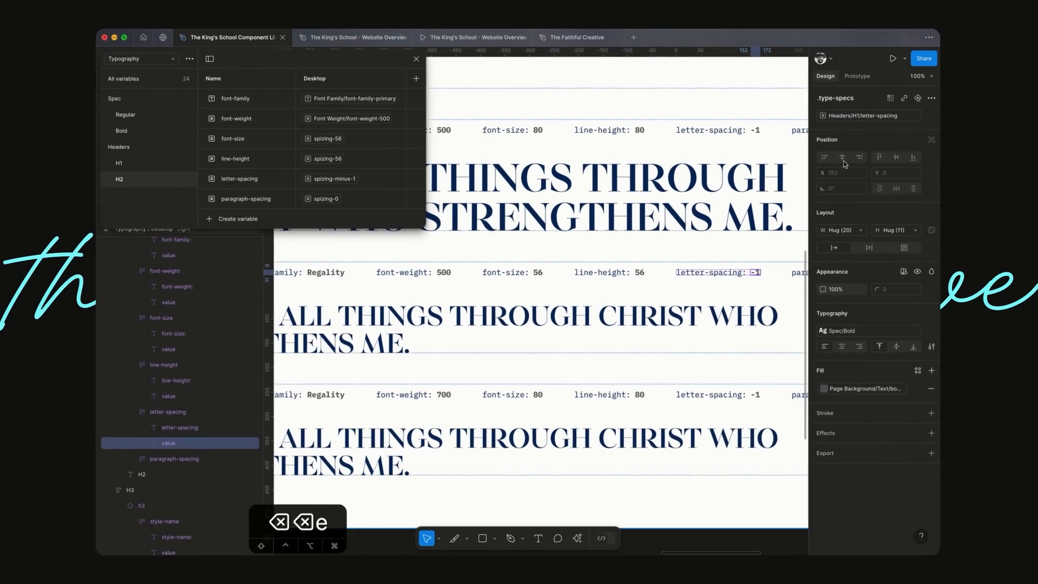
click(884, 115)
text(h2)
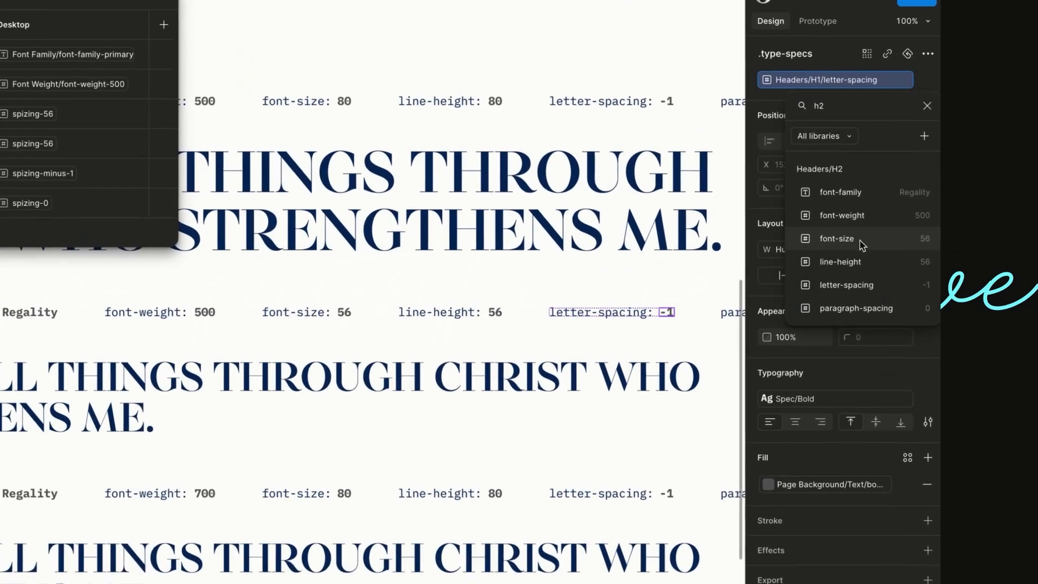
click(865, 263)
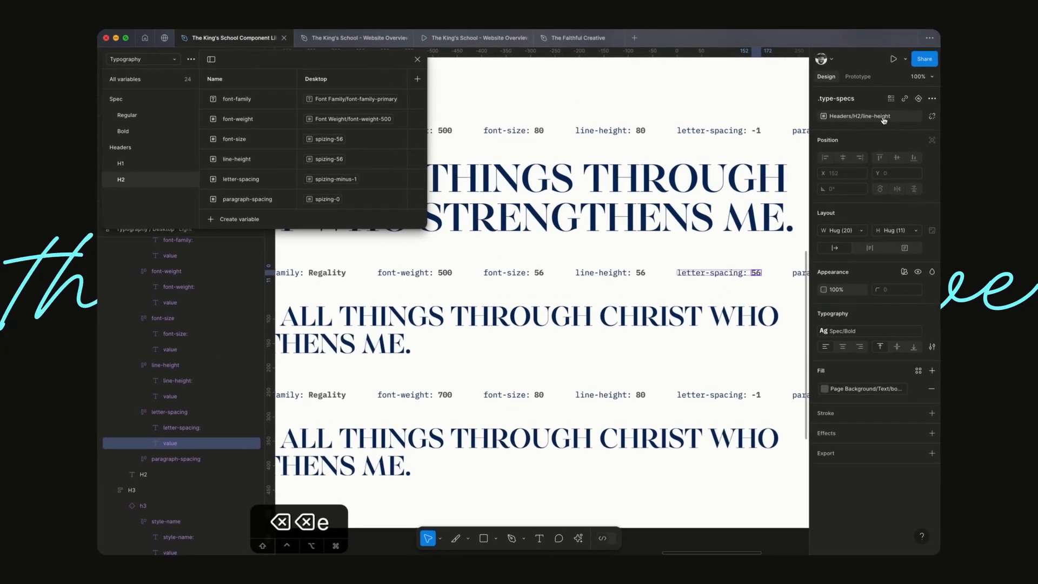
click(878, 111)
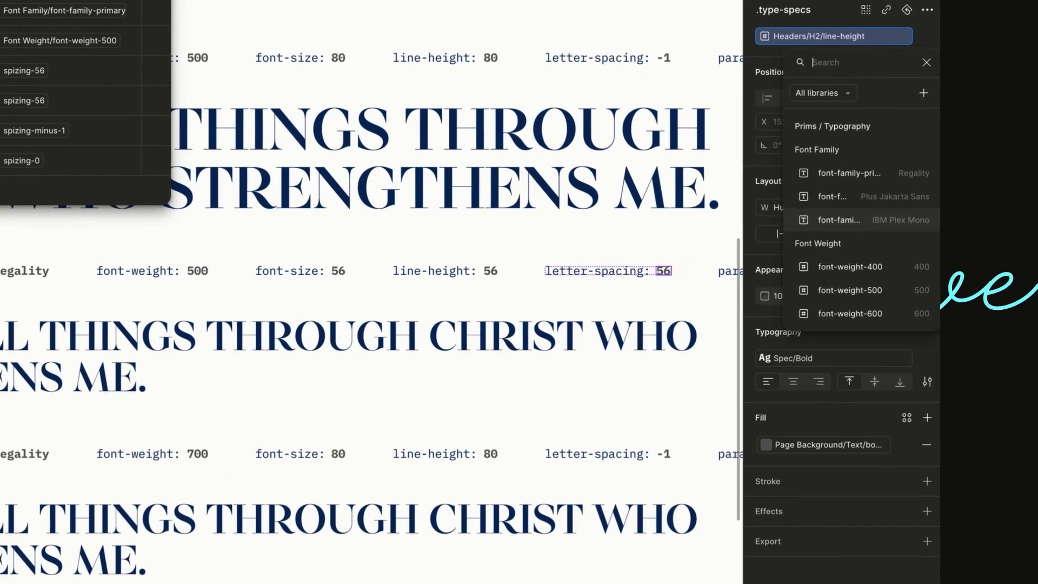
text(h2)
click(854, 248)
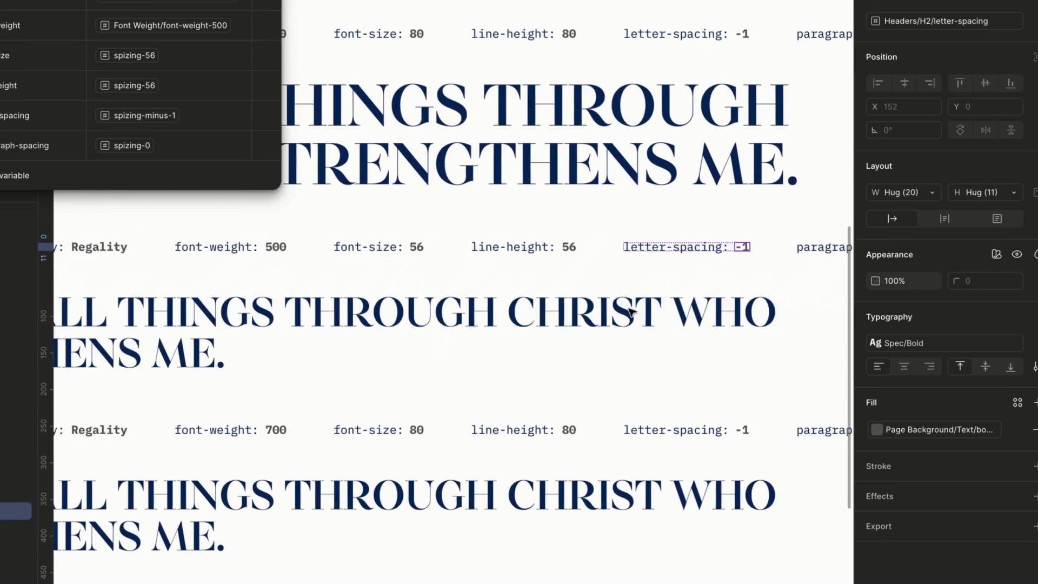
- Link the H2 specs row's paragraph-spacing value to the Headers/H2/paragraph-spacing variable
click(742, 306)
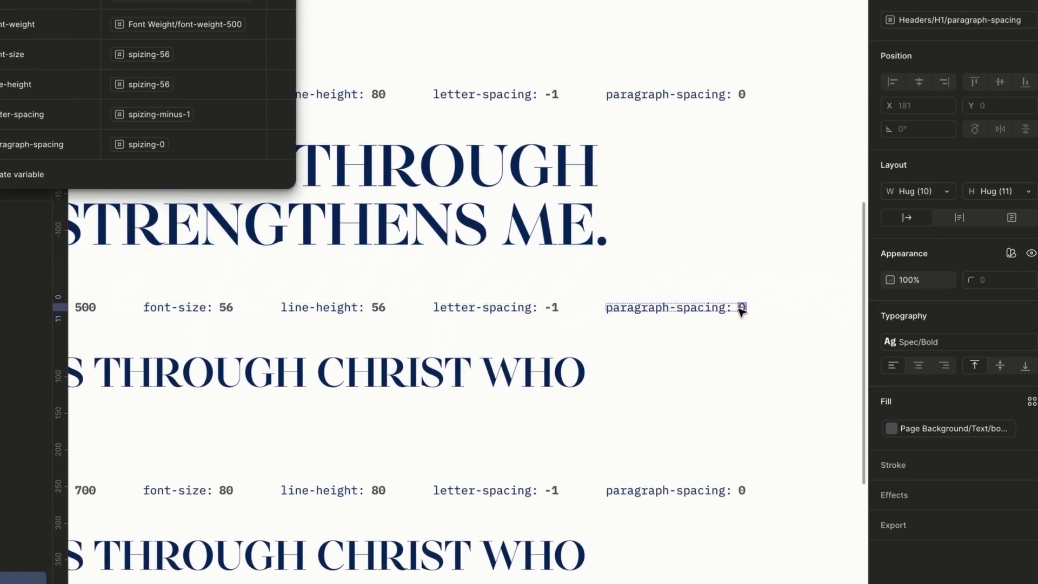
click(995, 16)
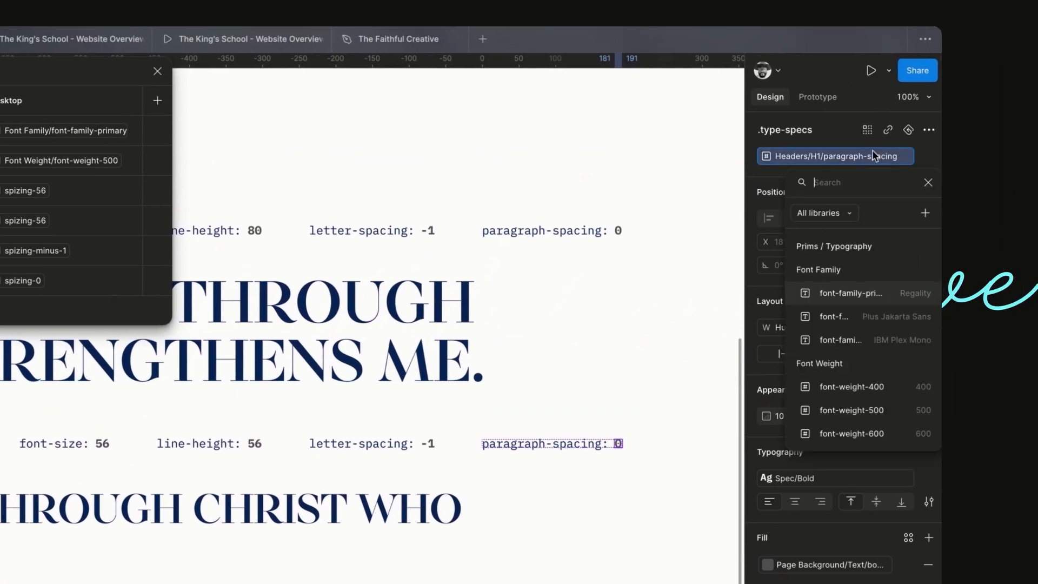
text(h2)
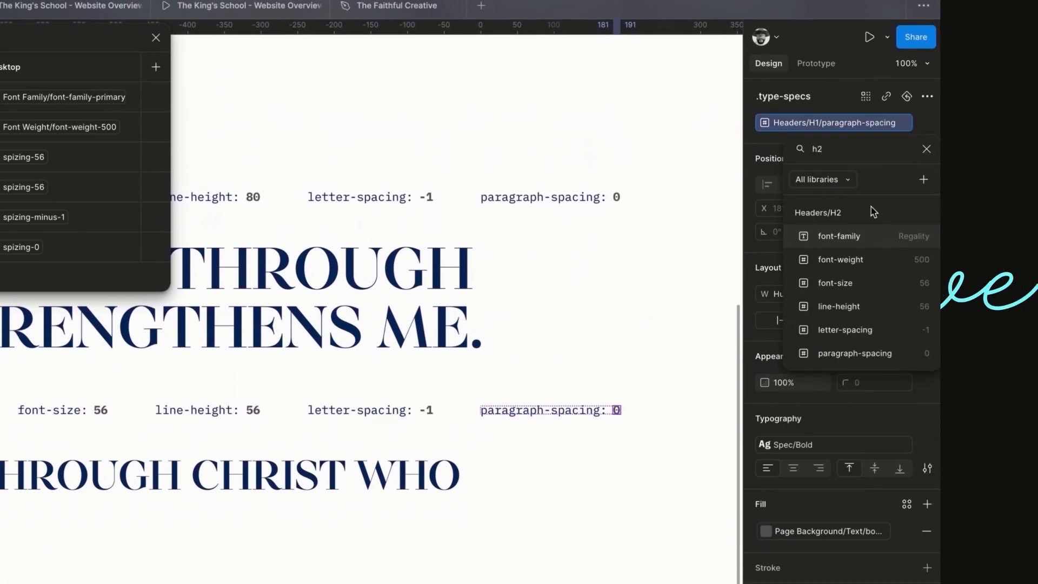
click(869, 316)
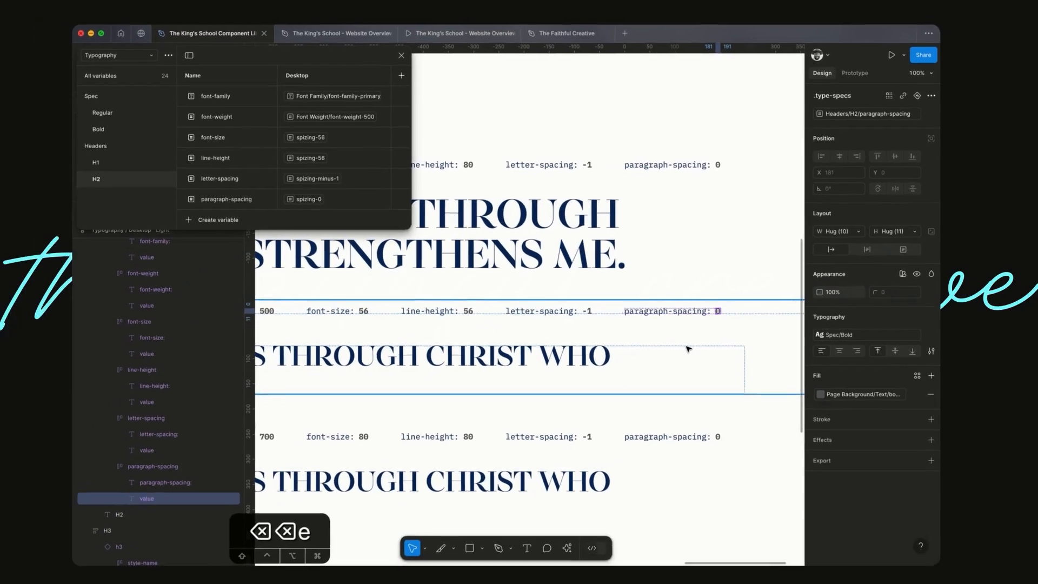
- Detach the H3 sample's heading text from the Headers/H2 text style and check its detailed type settings
scroll(696, 344, down, 3)
scroll(696, 344, up, 3)
scroll(695, 345, left, 3)
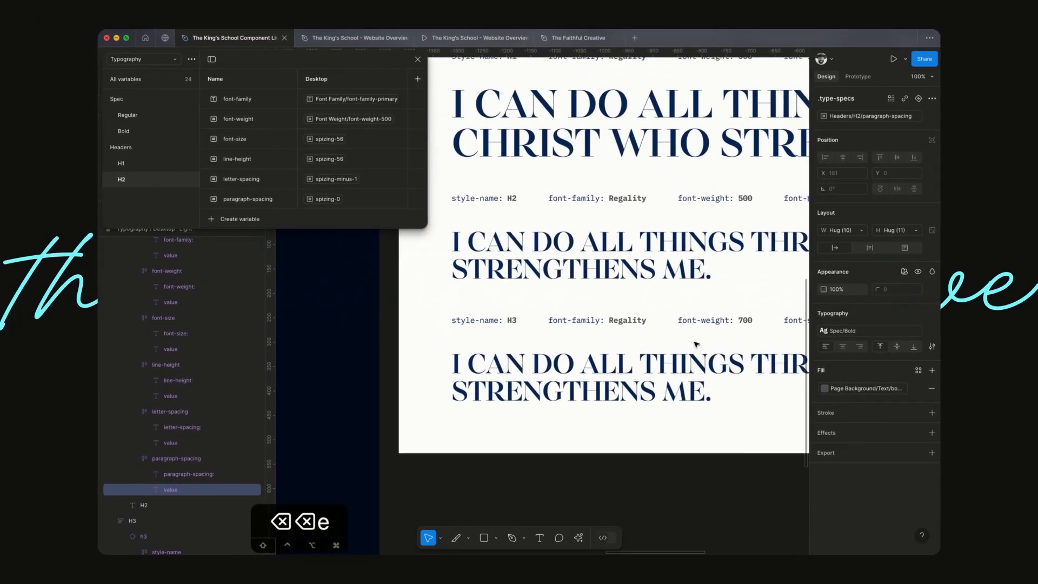
scroll(647, 360, down, 2)
scroll(648, 360, right, 1)
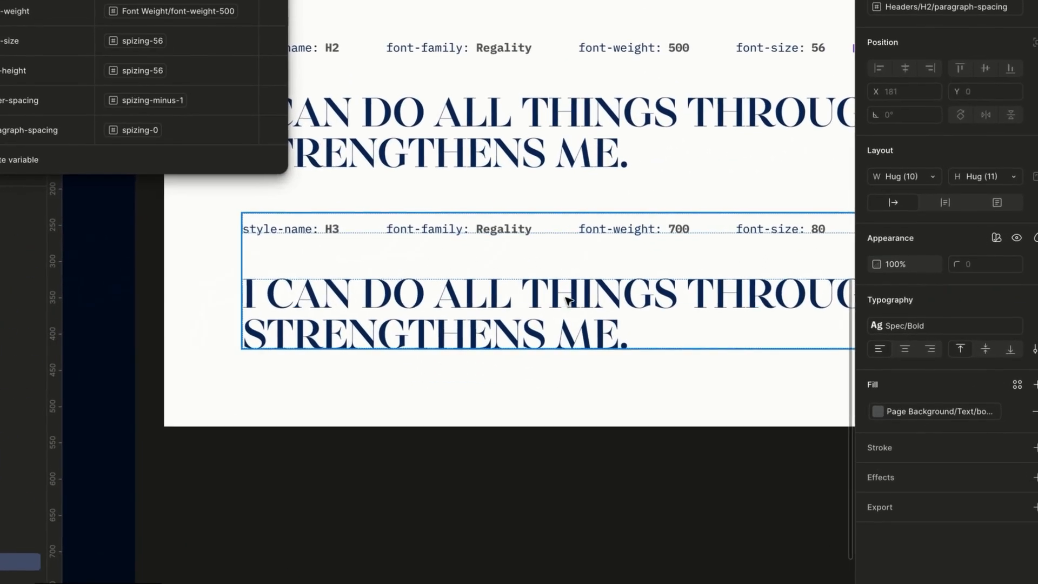
click(620, 316)
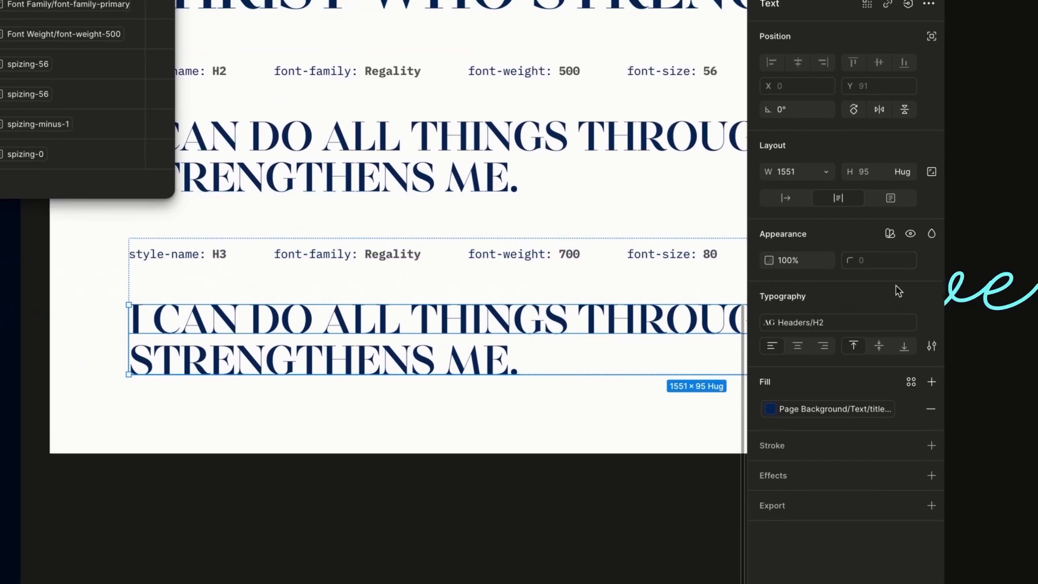
click(926, 320)
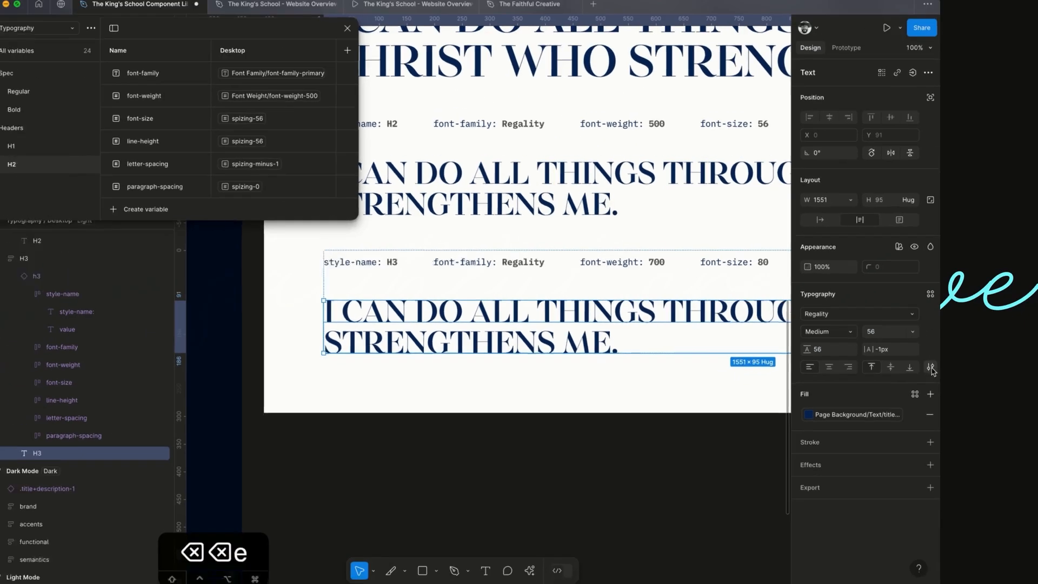
click(927, 390)
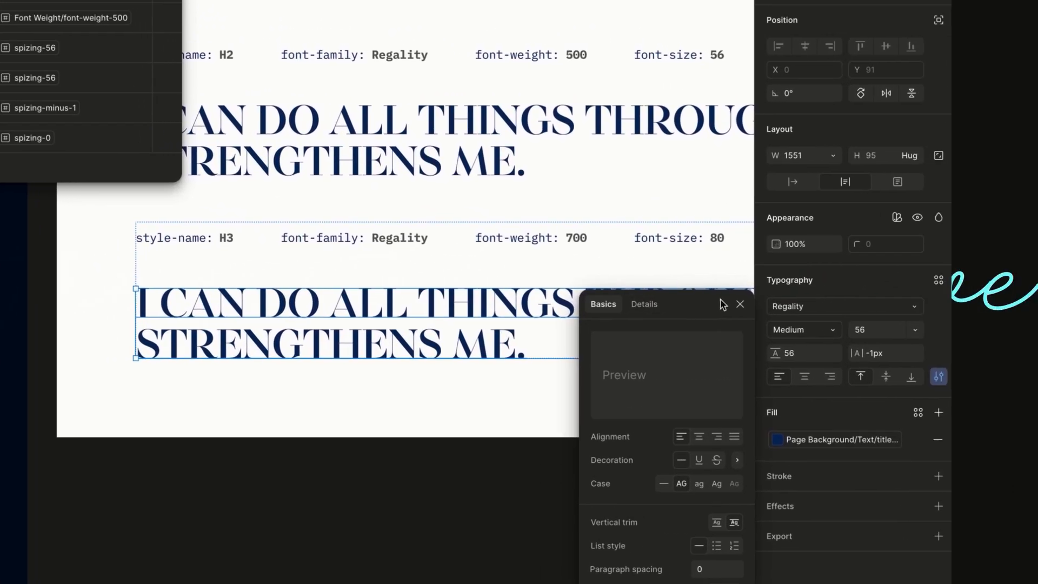
click(839, 299)
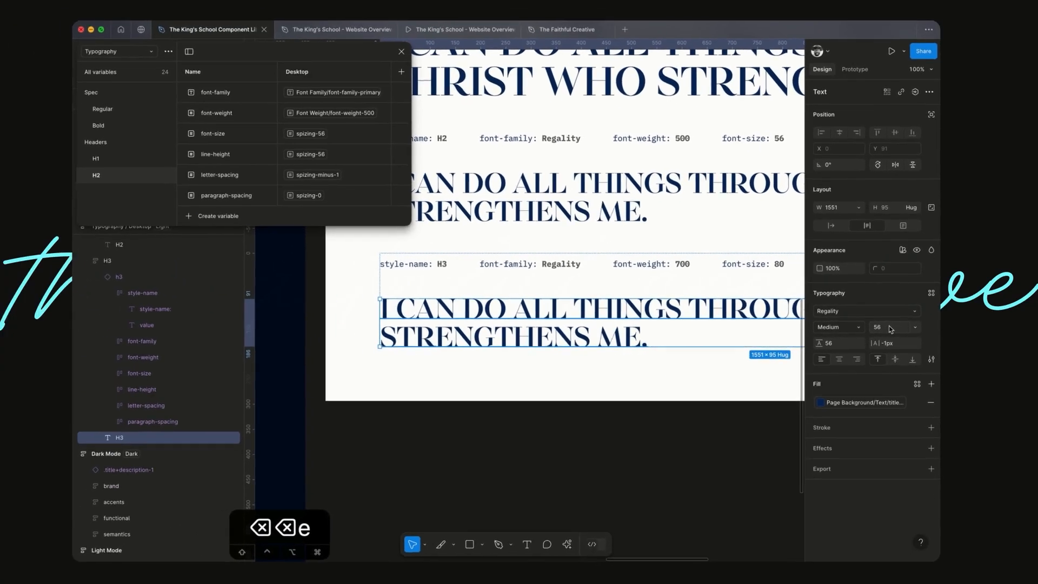
key(super+Tab)
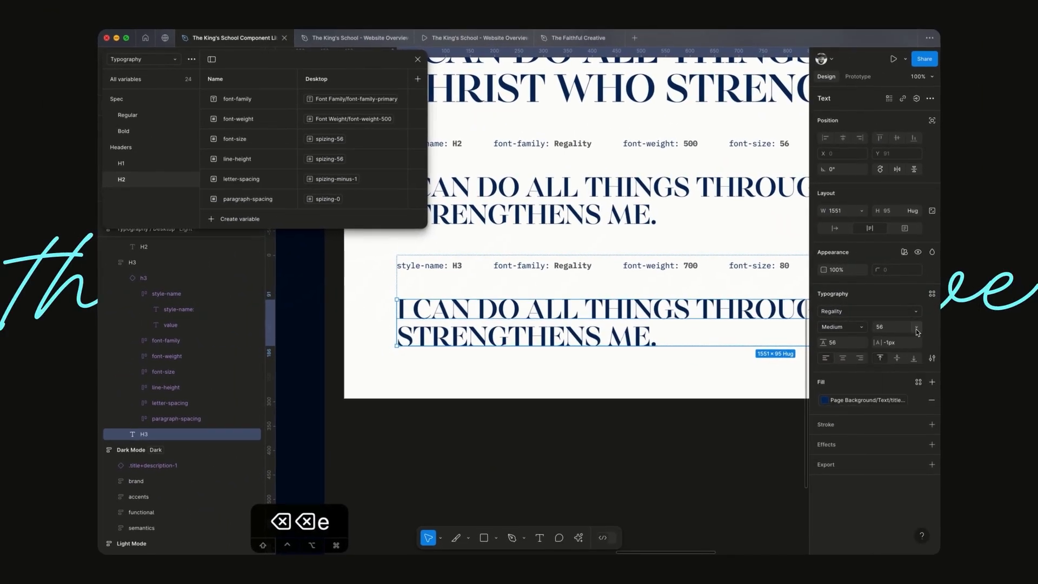
- Try a font size of 48 on the H3 heading text, settle on 40, and set its letter spacing to 0
click(911, 328)
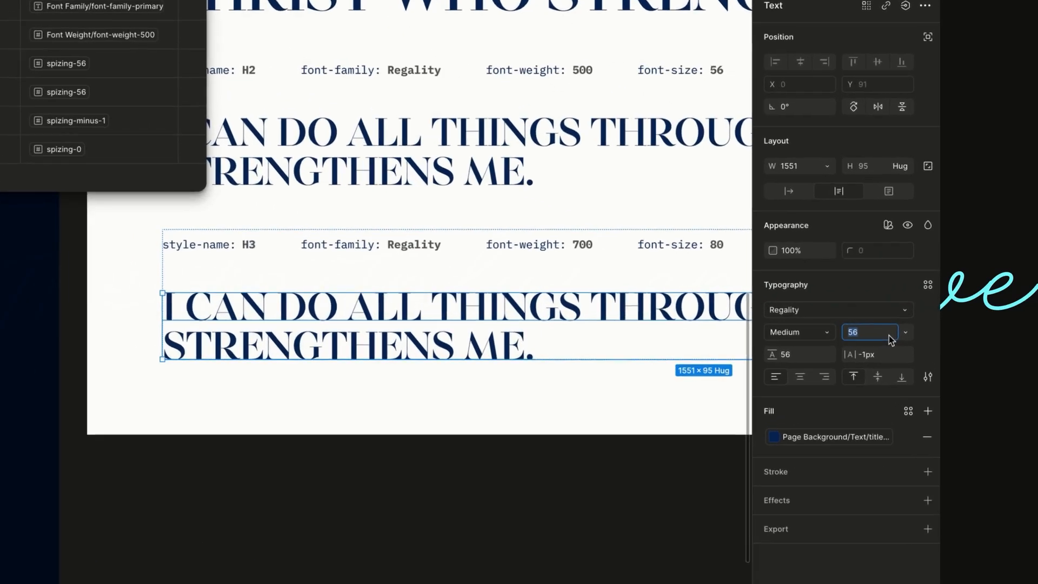
text(48)
key(Tab)
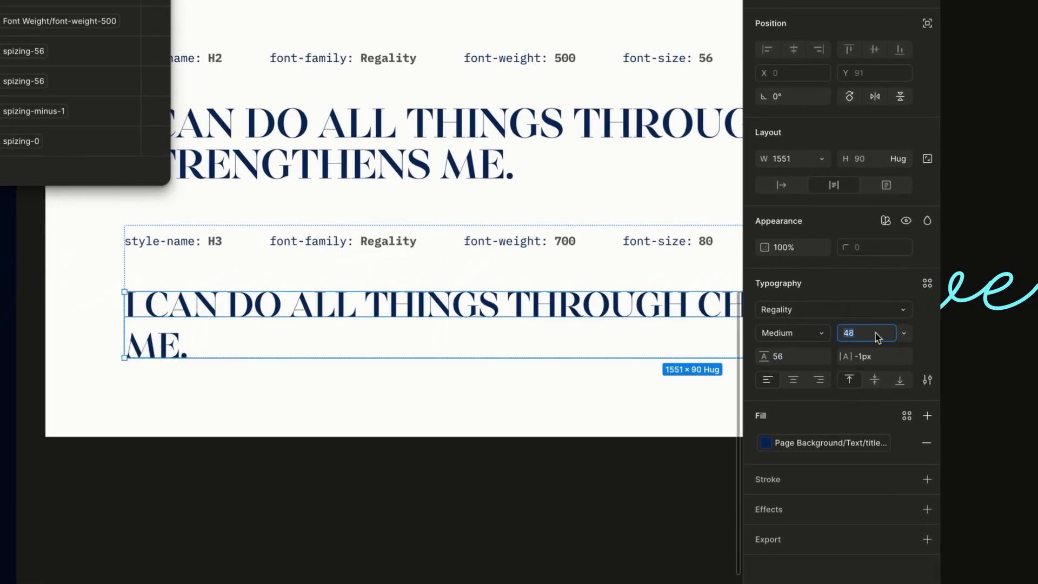
text(40)
key(Return)
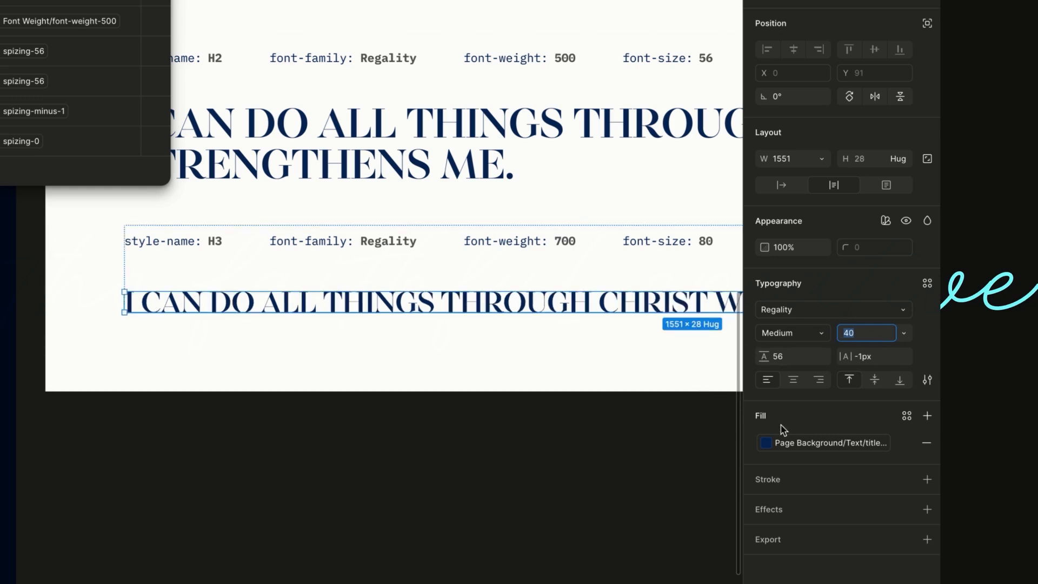
text(0)
key(Return)
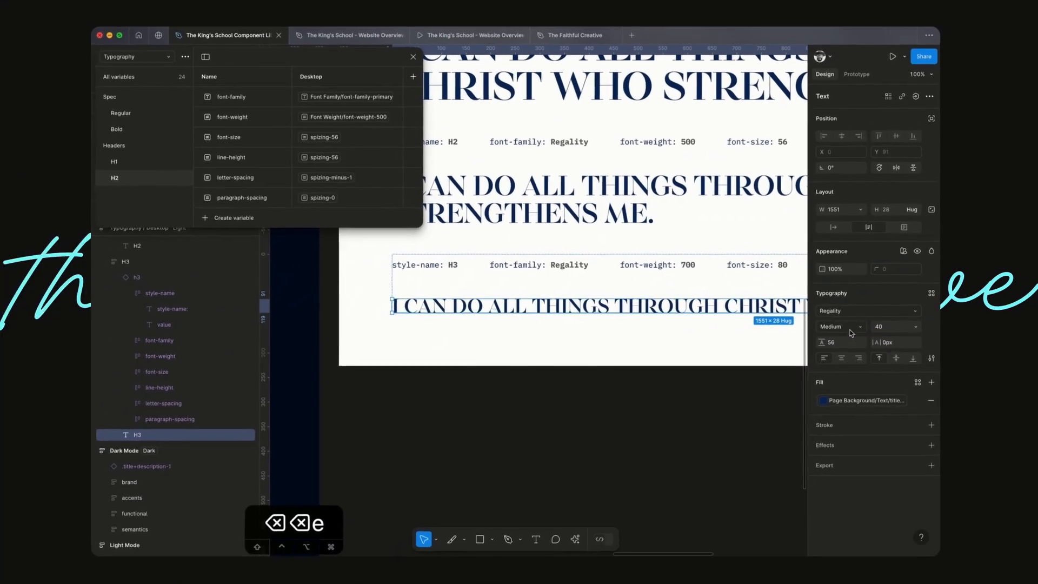
- Set the H3 heading text's font weight to Semi Bold and compare it with the H1 and H2 samples
click(792, 311)
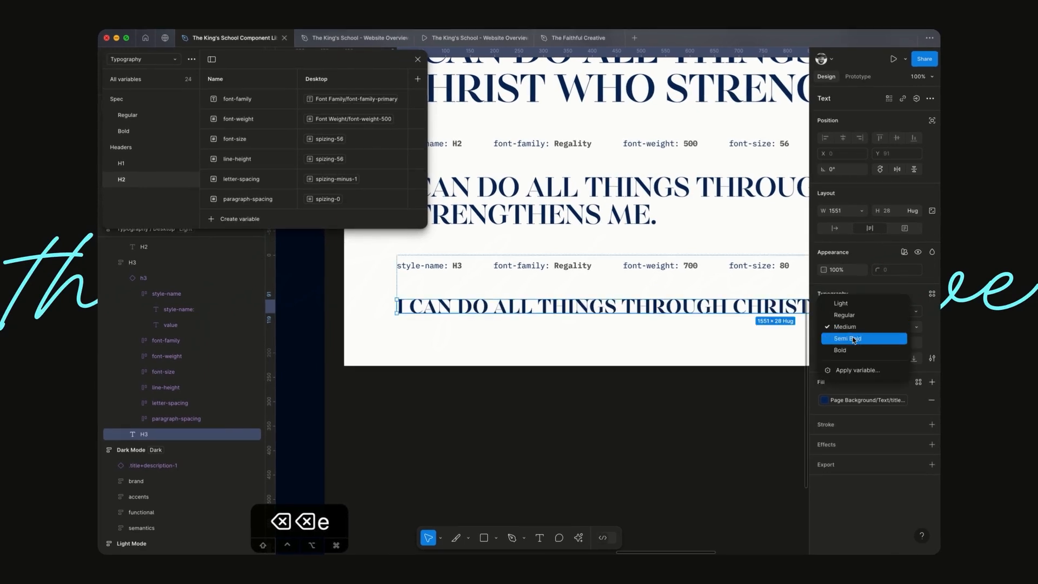
click(854, 338)
click(709, 386)
scroll(711, 387, up, 3)
scroll(711, 387, left, 3)
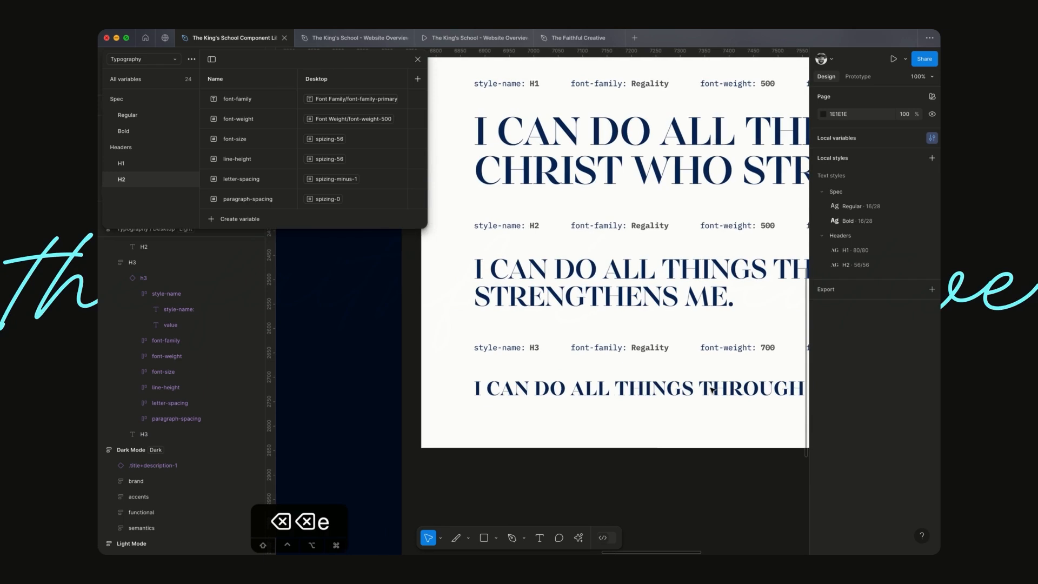
scroll(712, 388, down, 3)
scroll(711, 389, right, 2)
- Undo and restore the H3 heading's weight change to compare Medium with Semi Bold
key(super+z)
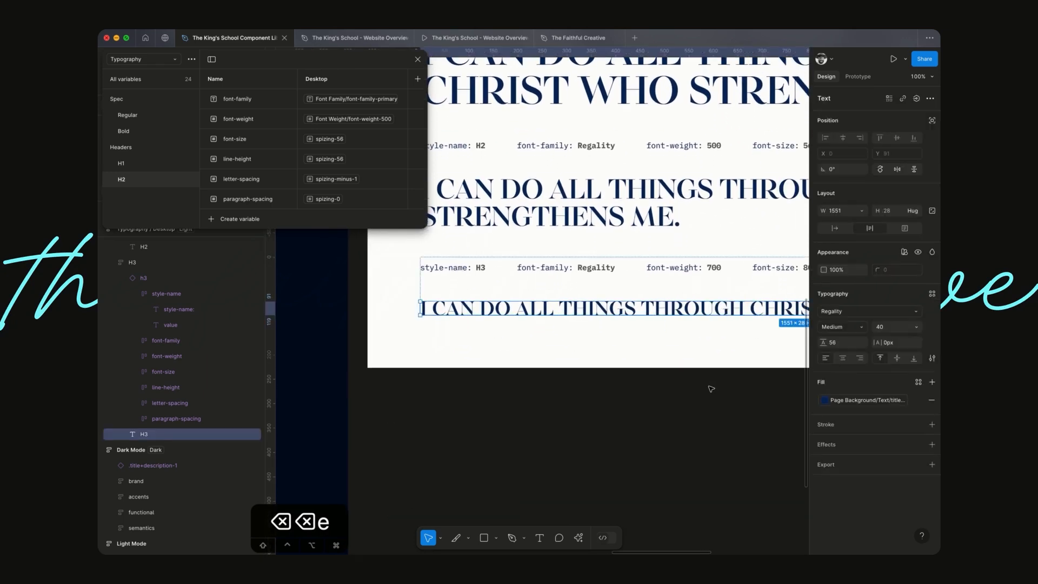
click(711, 388)
key(super+z)
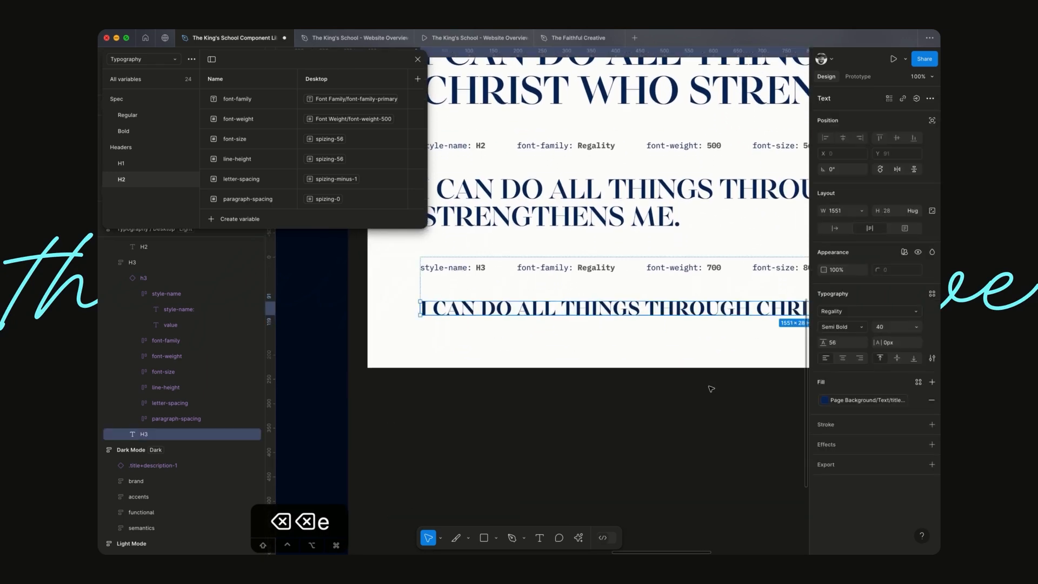